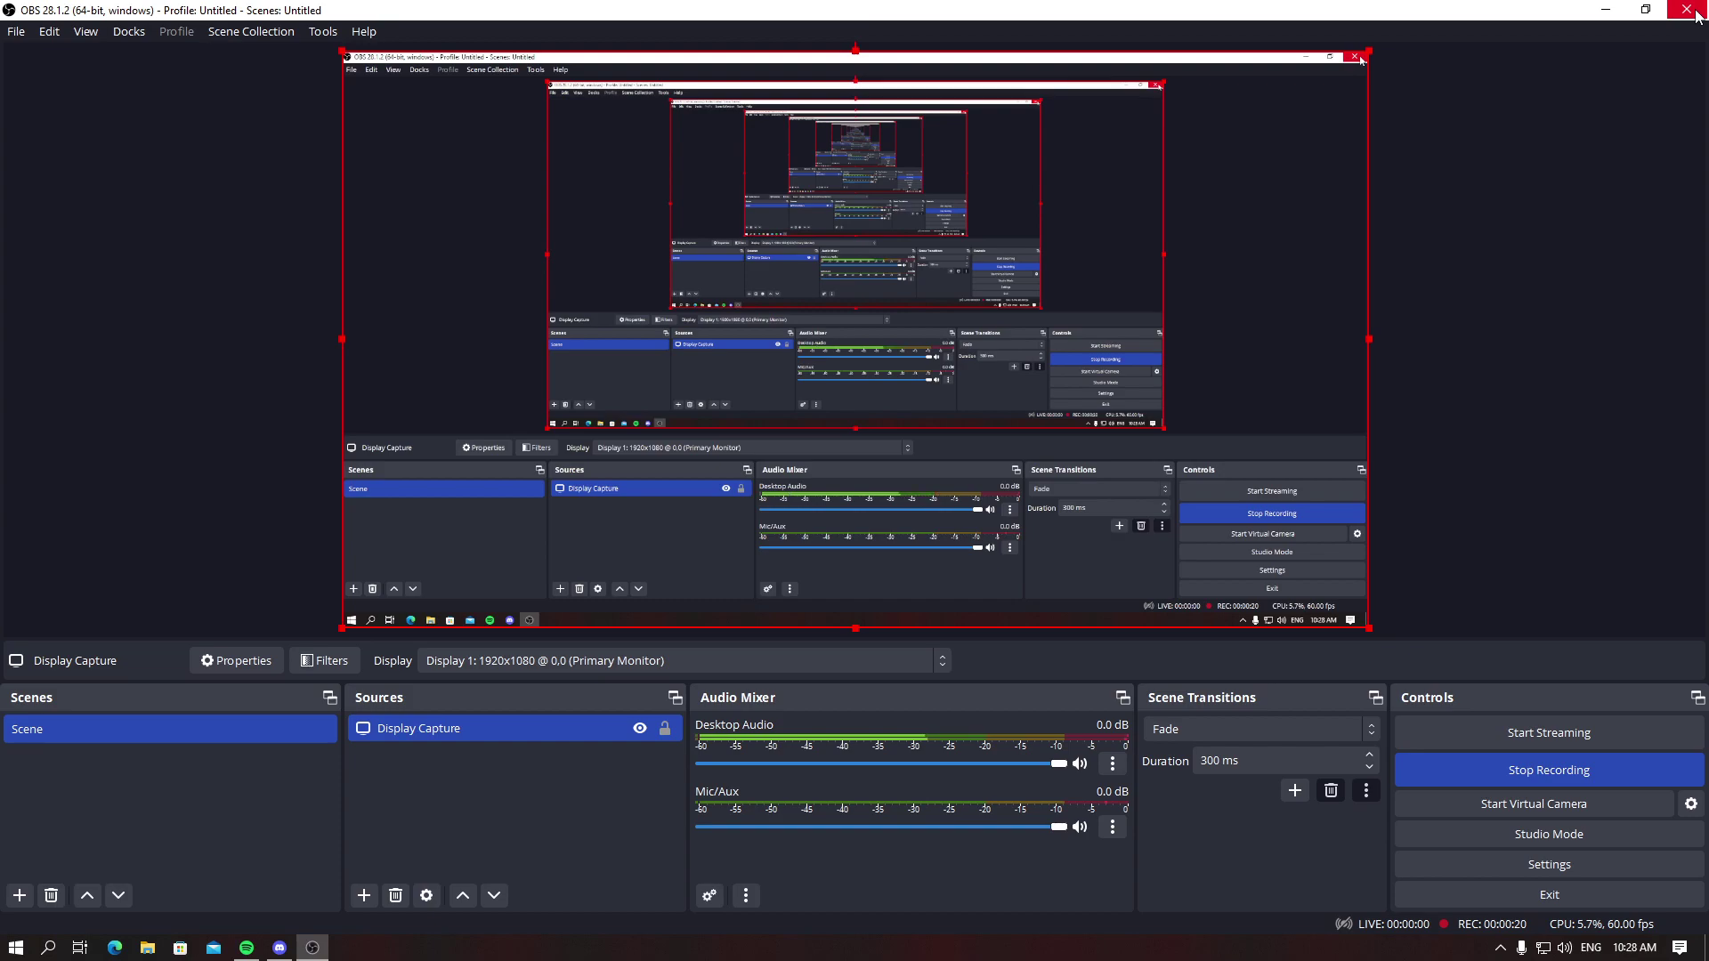
Minimize the OBS window, cancelling the exit so the recording keeps running, and refresh the desktop.
left_click(1697, 15)
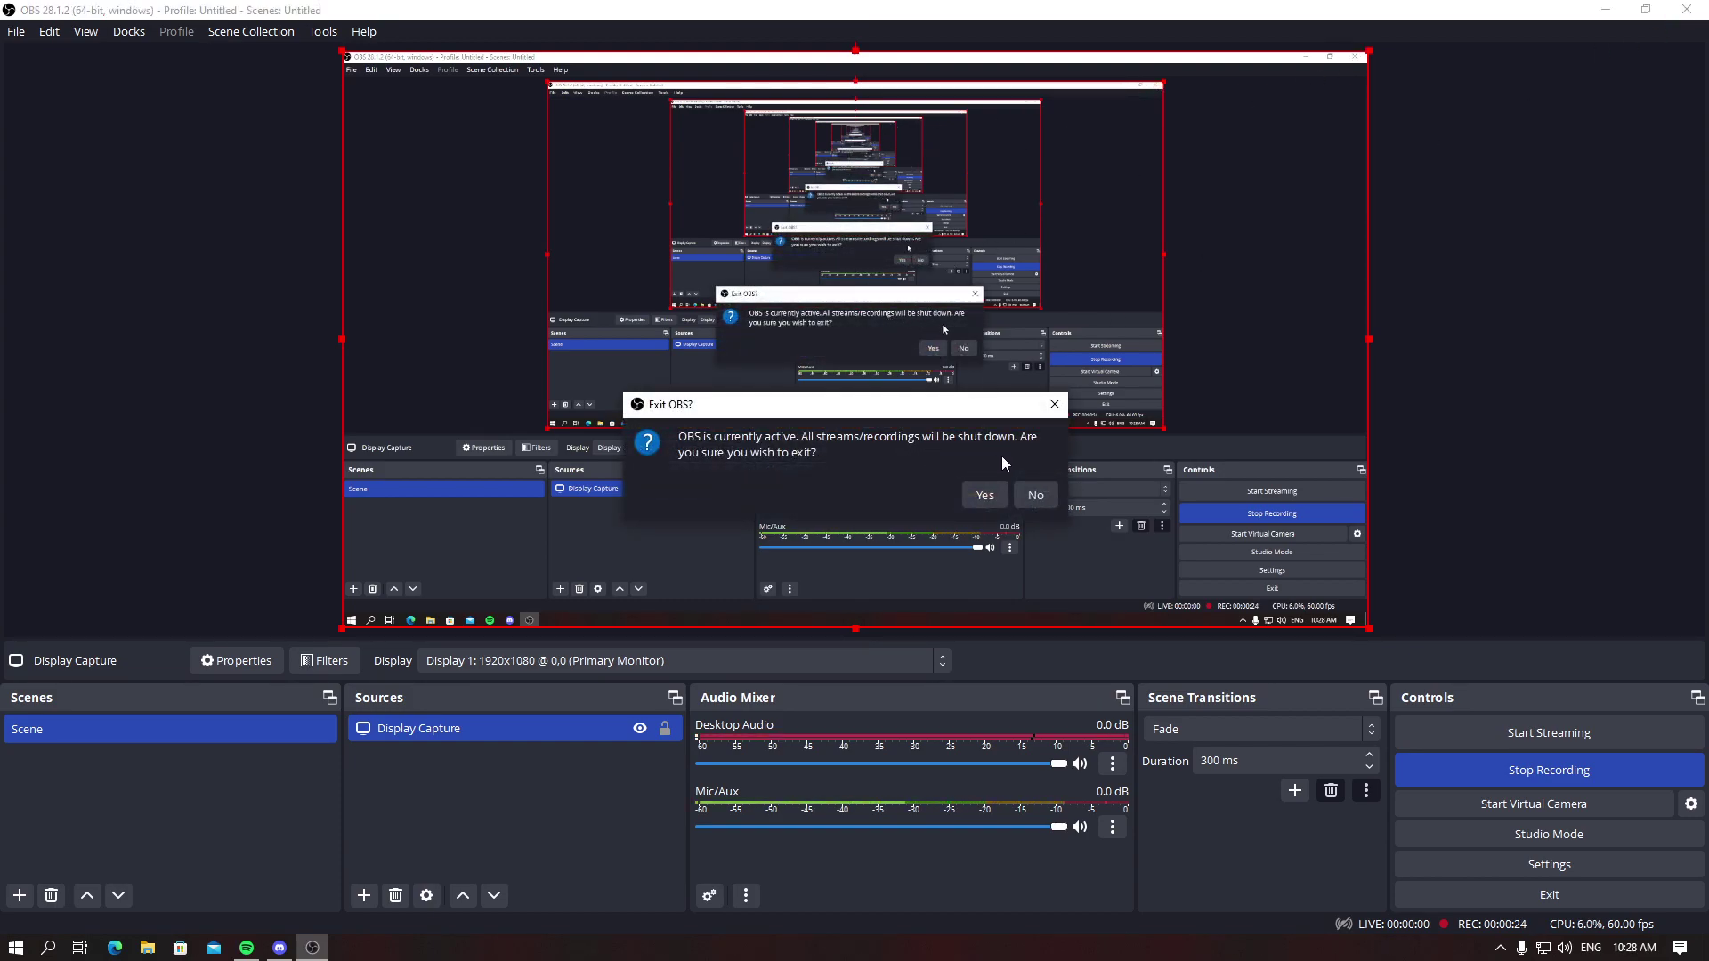
left_click(1035, 495)
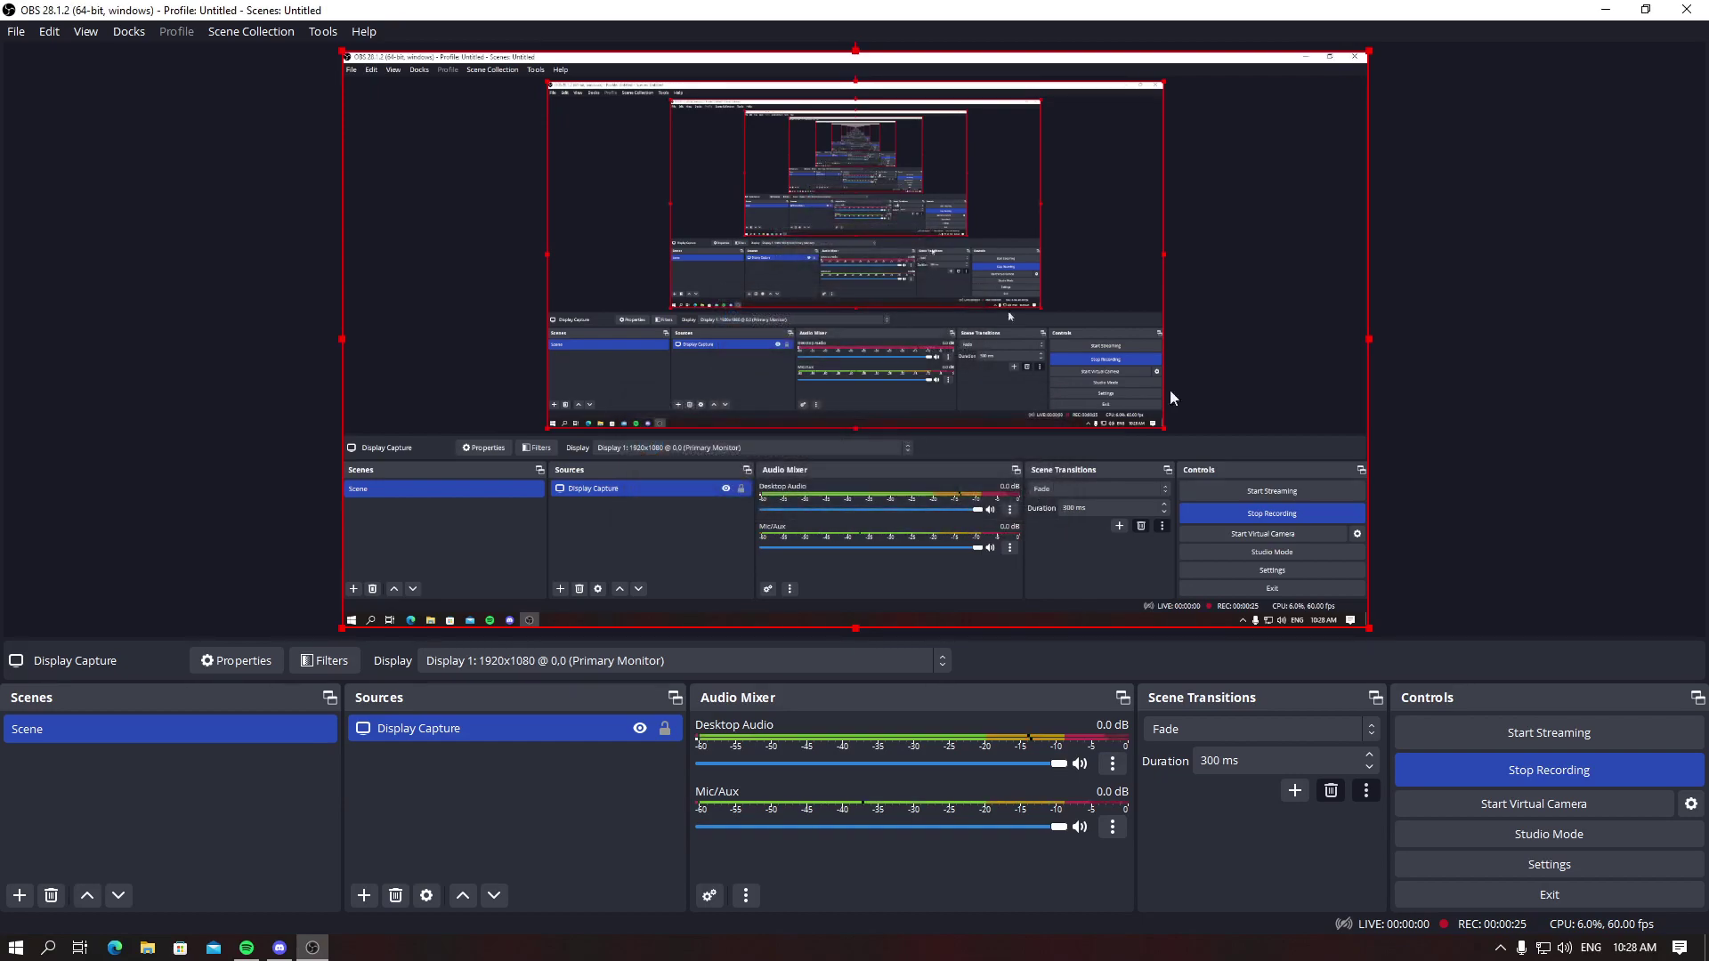
left_click(1606, 20)
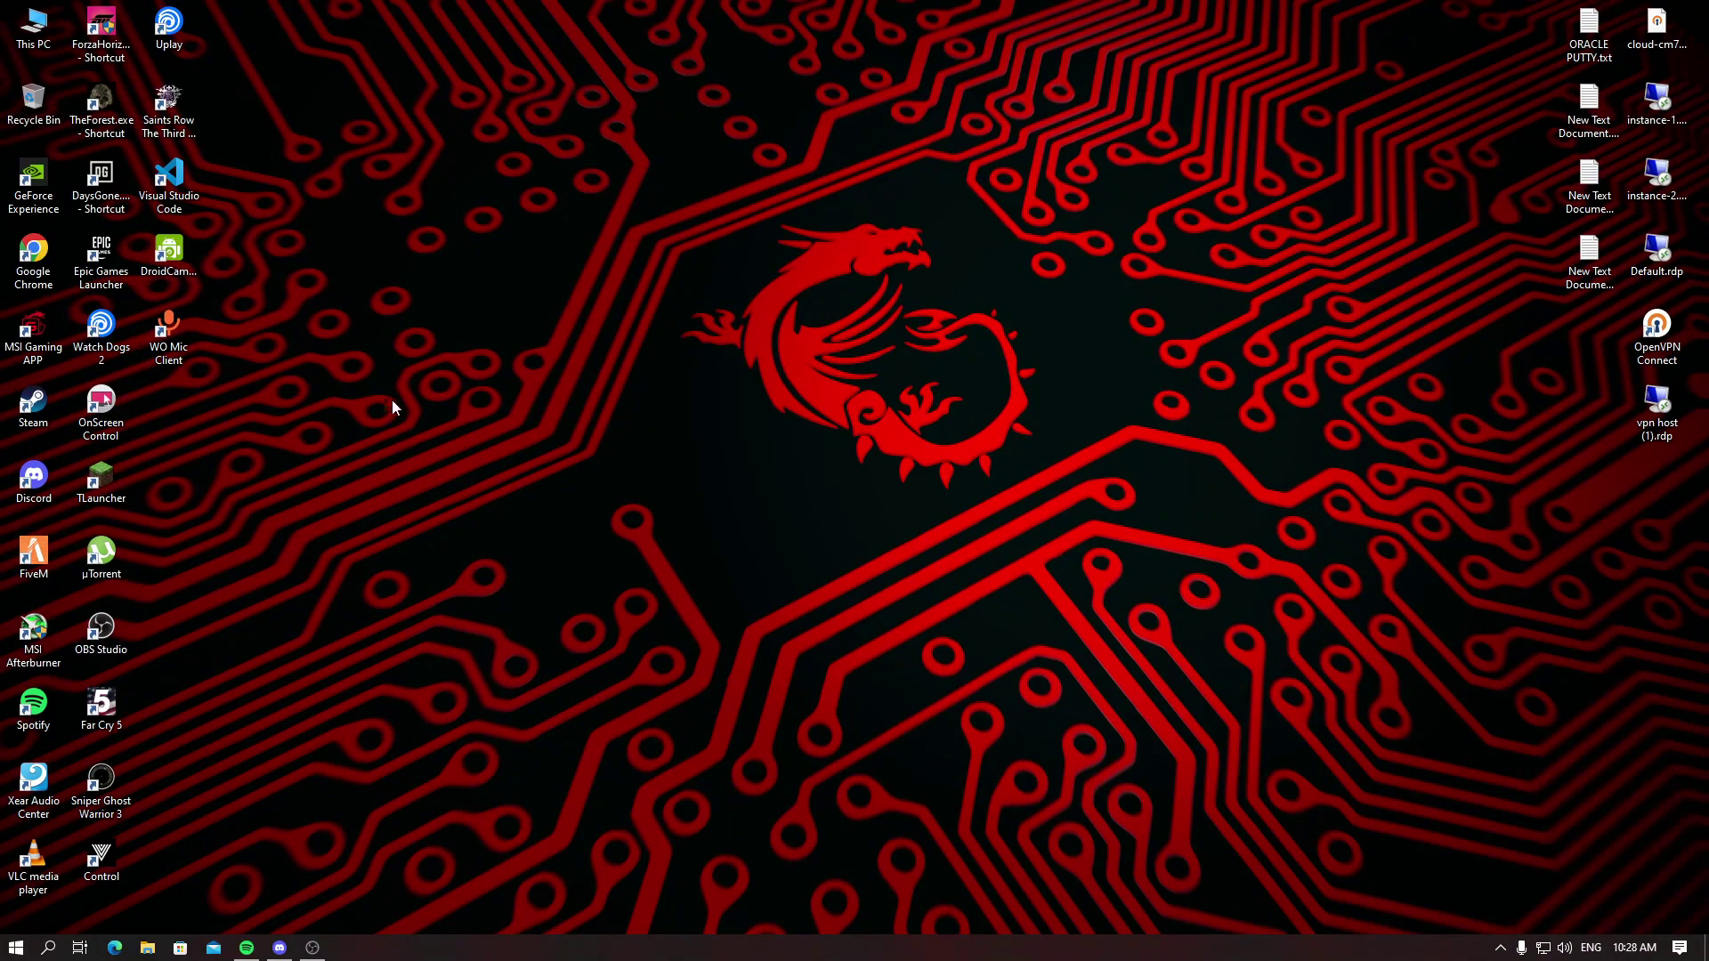
right_click(387, 370)
left_click(450, 422)
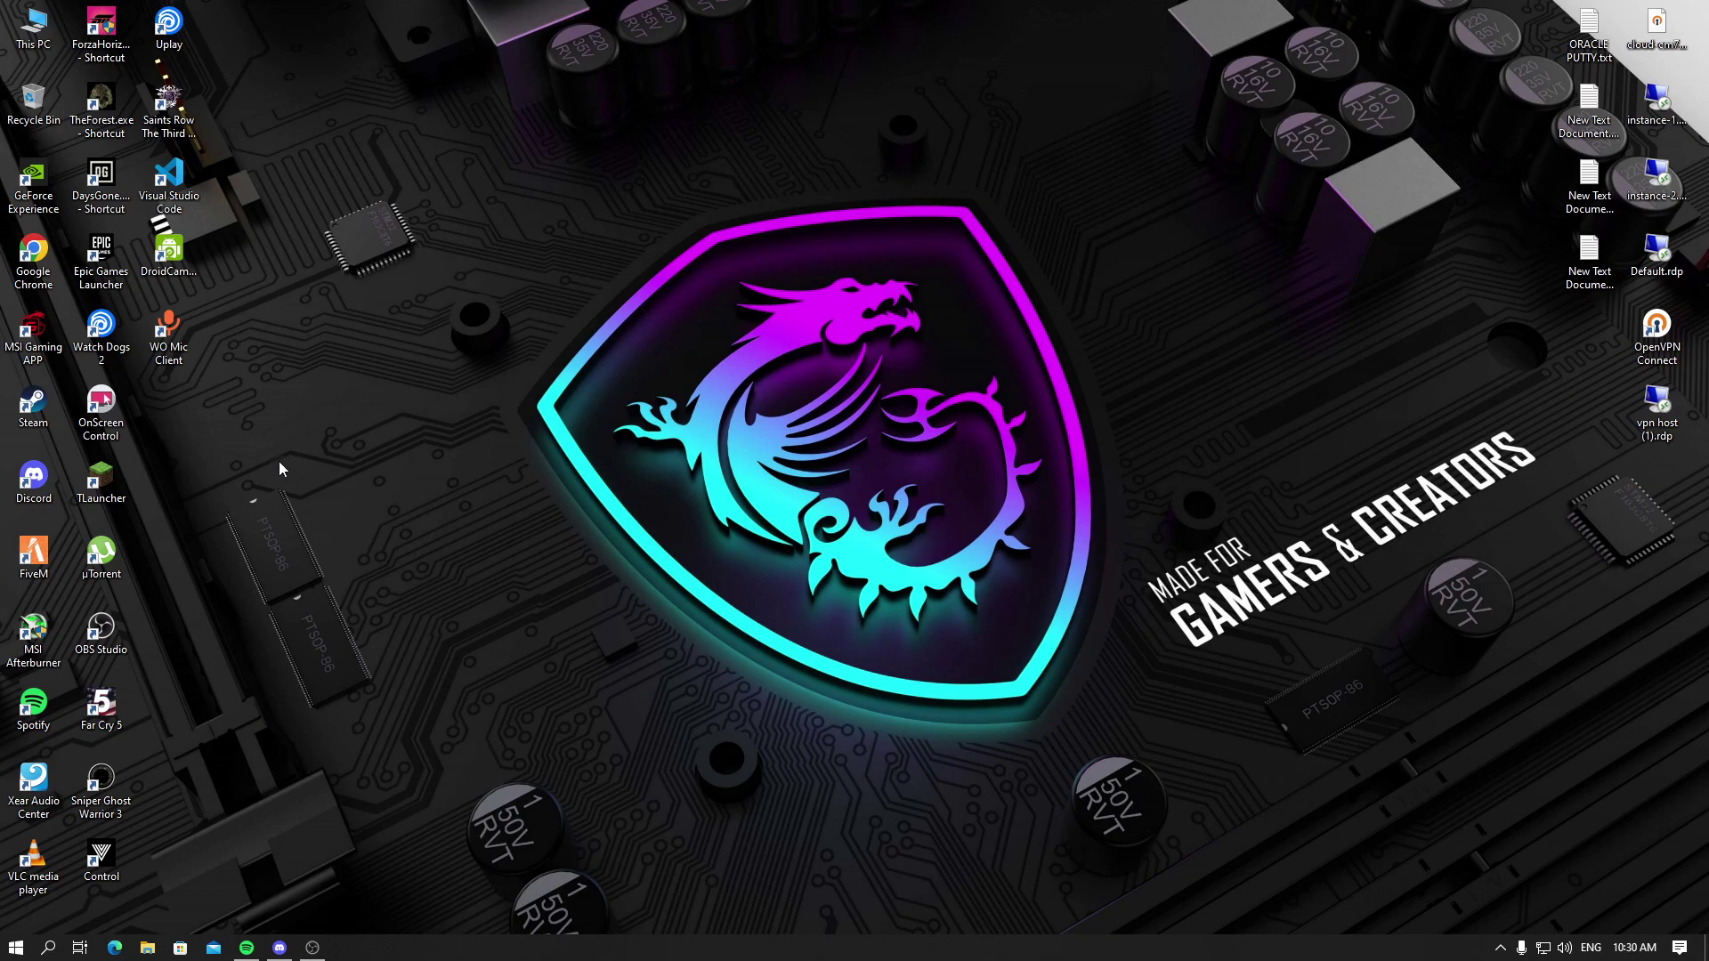
left_click(313, 948)
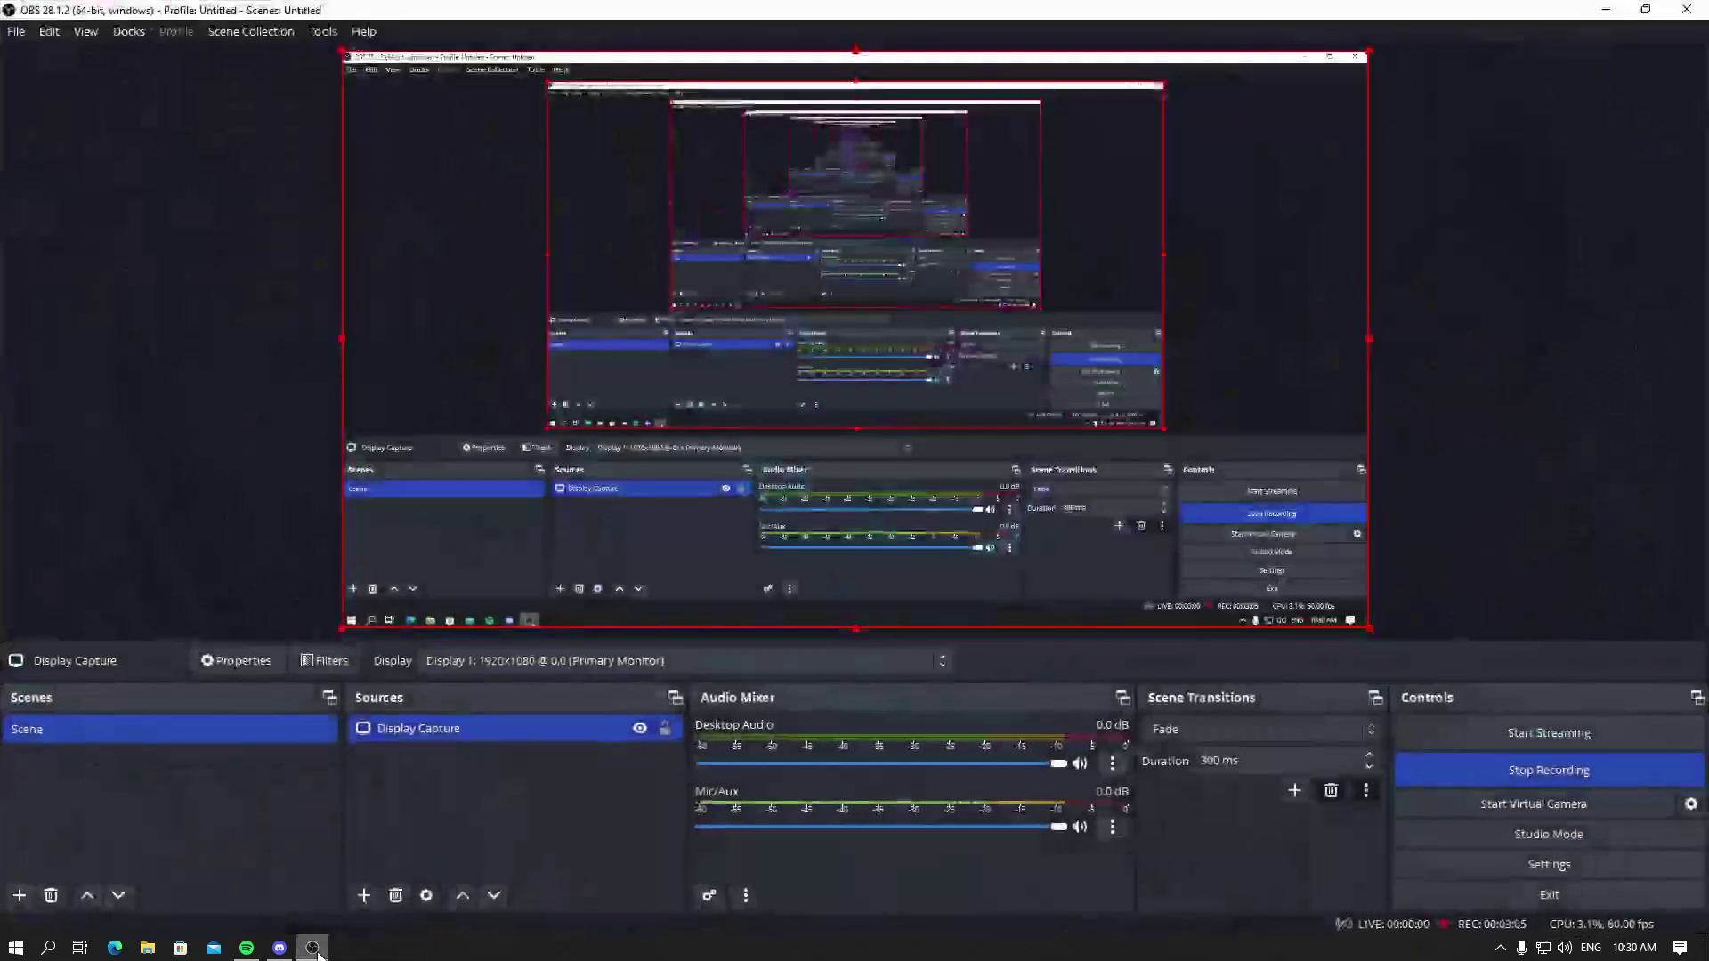
left_click(1604, 16)
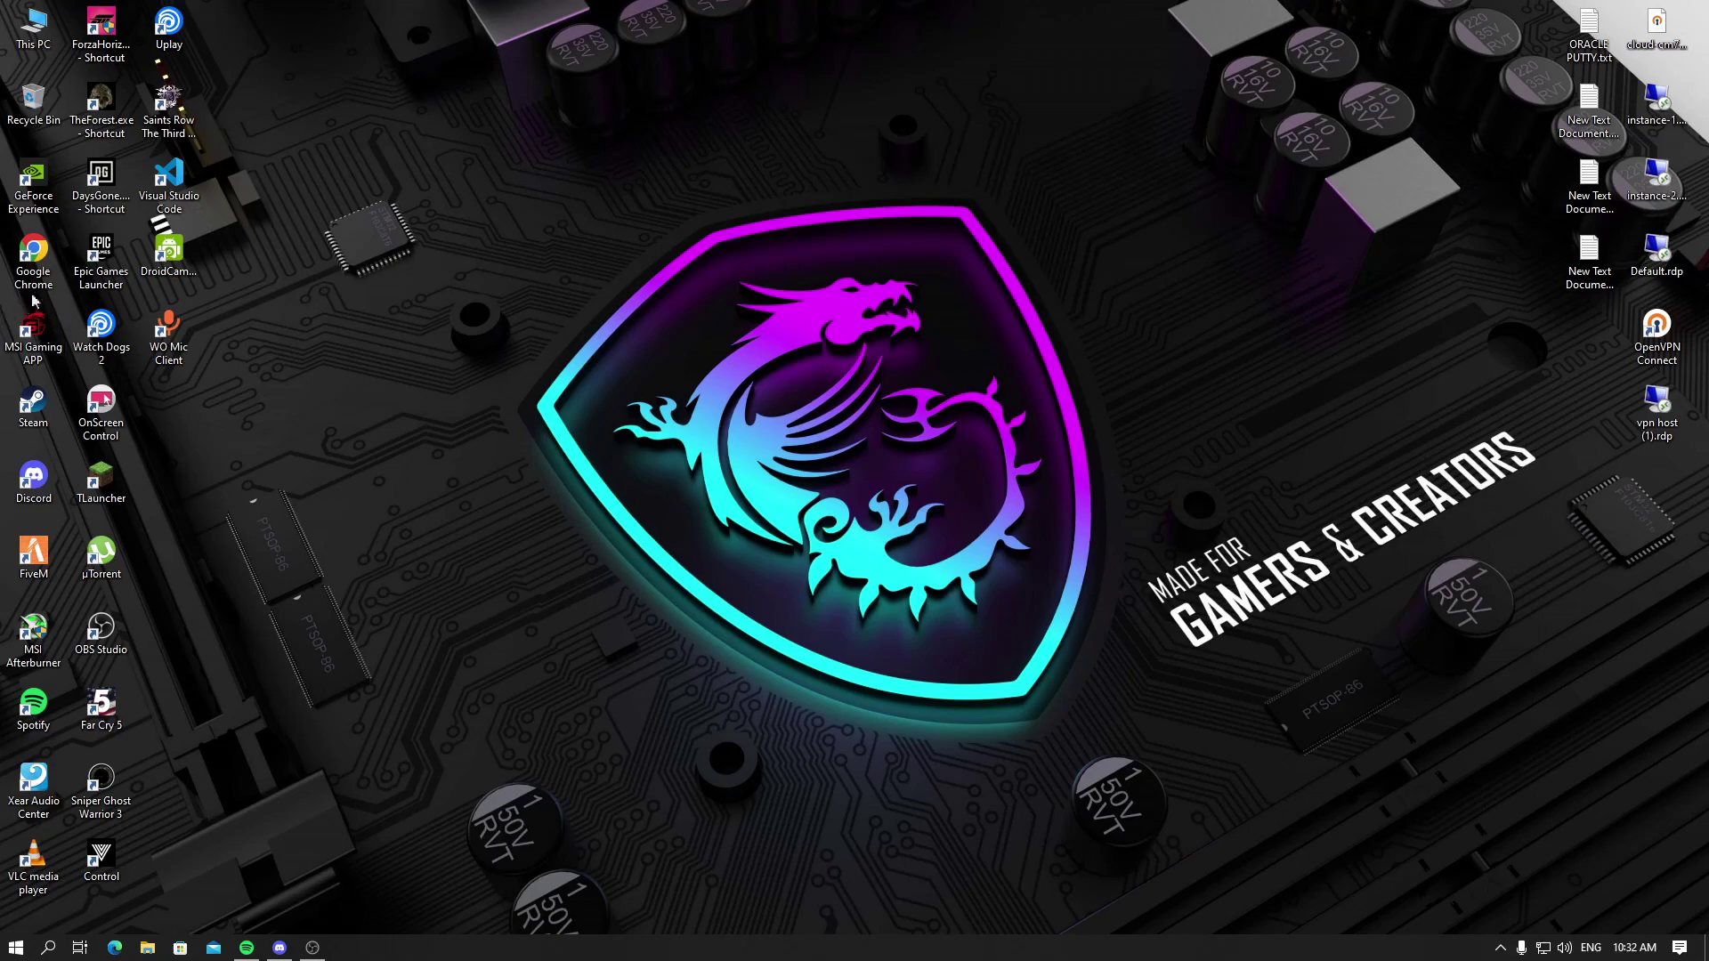
Switch to Google Chrome and search the web for "atlantic vps free".
double_click(33, 258)
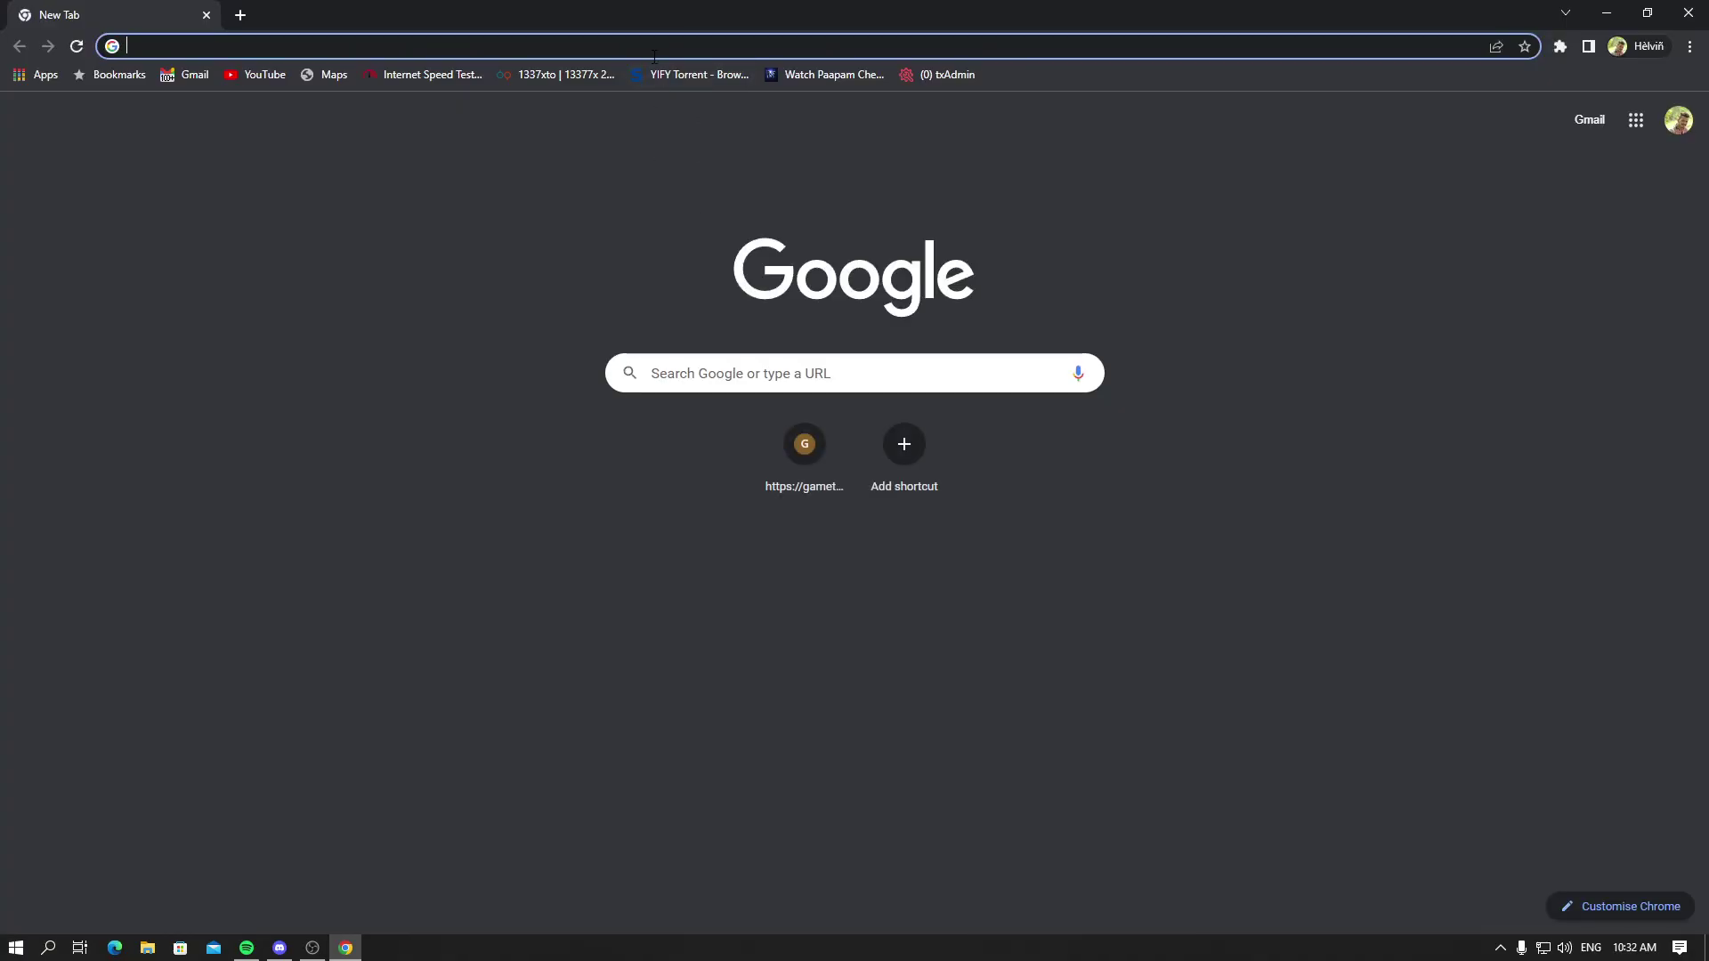
type("at")
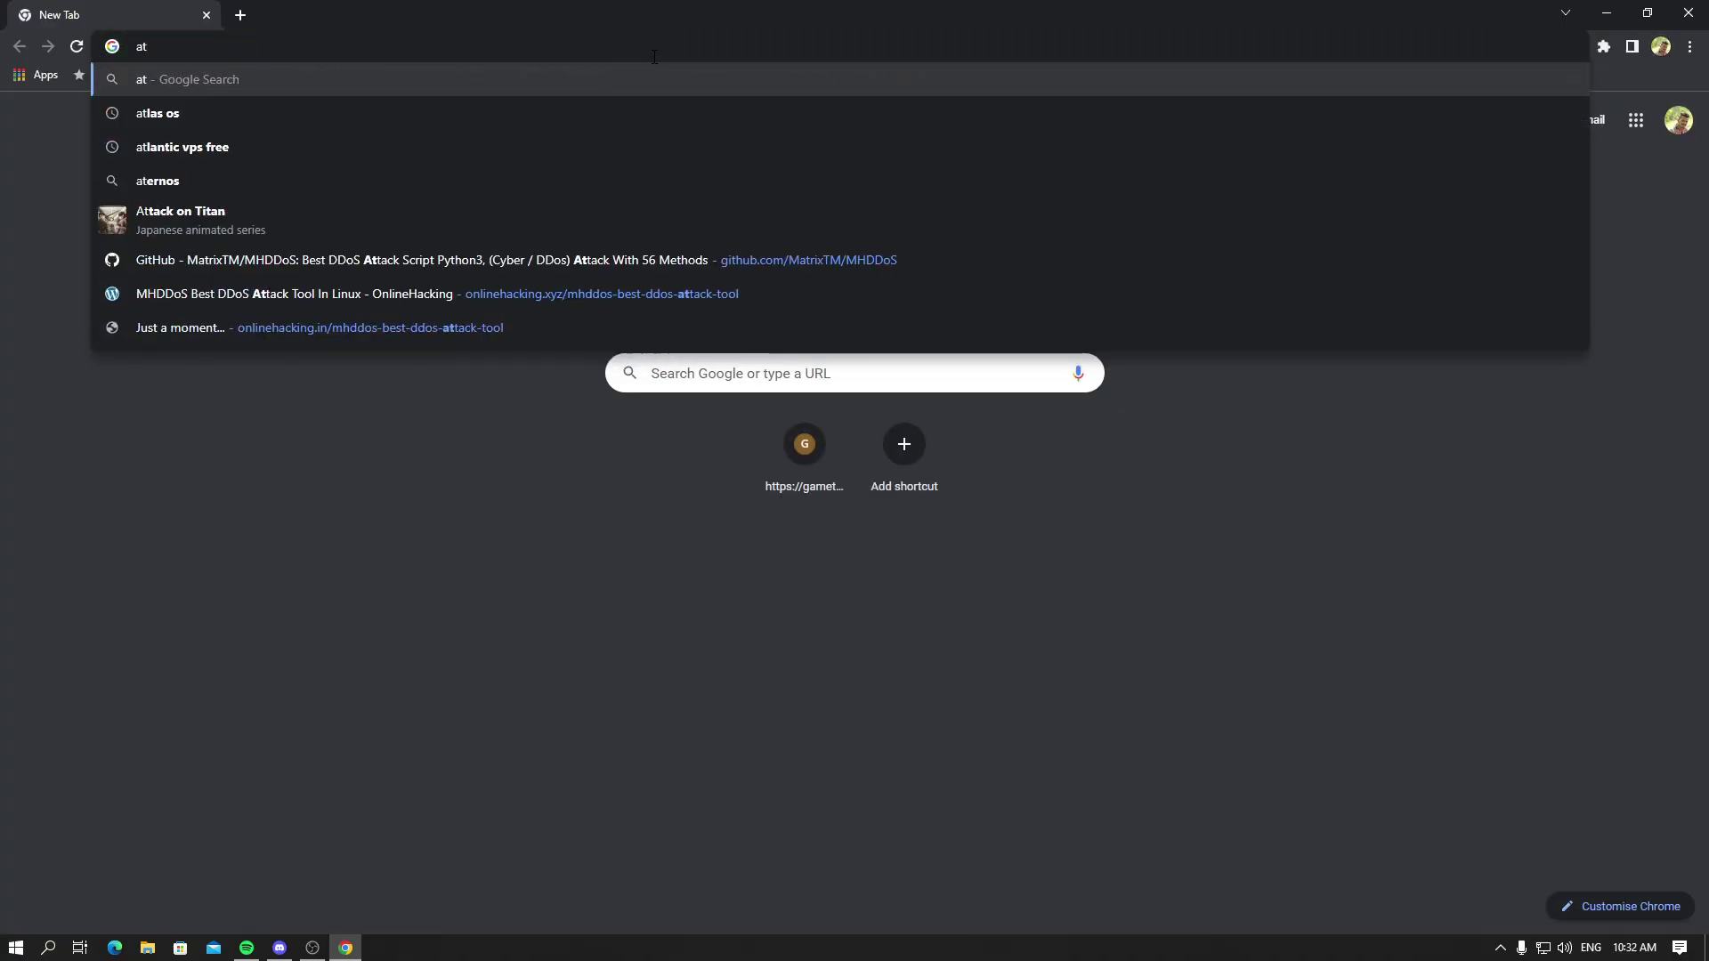
type("l")
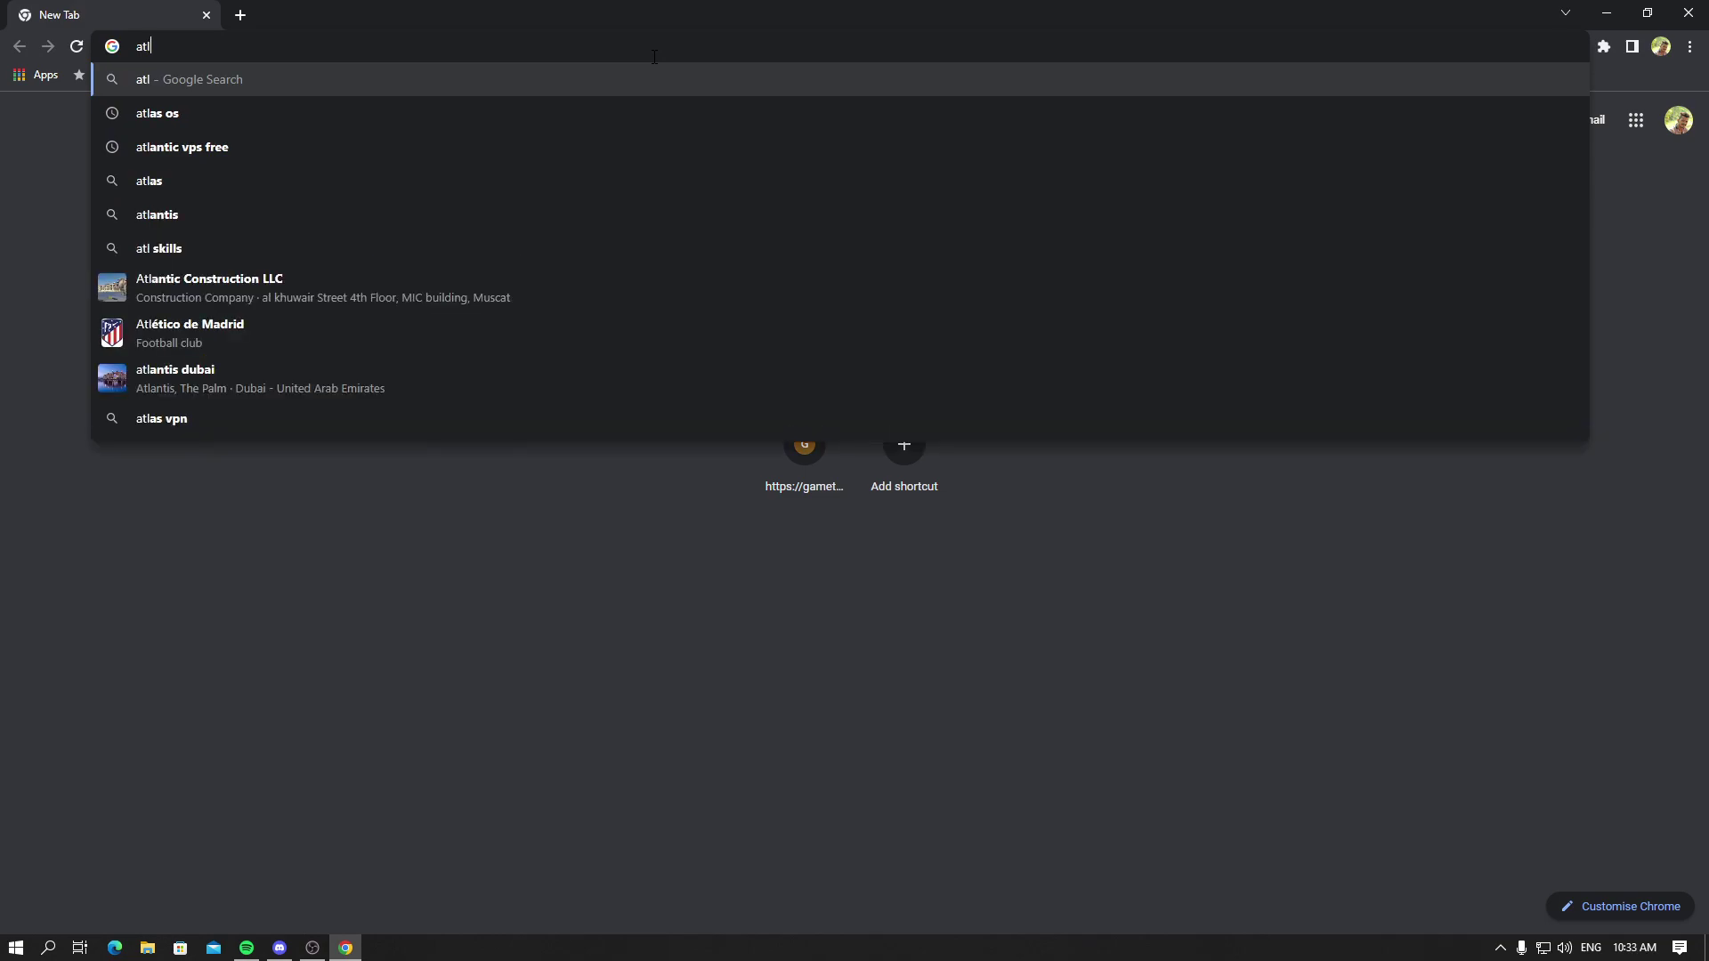
type("antic")
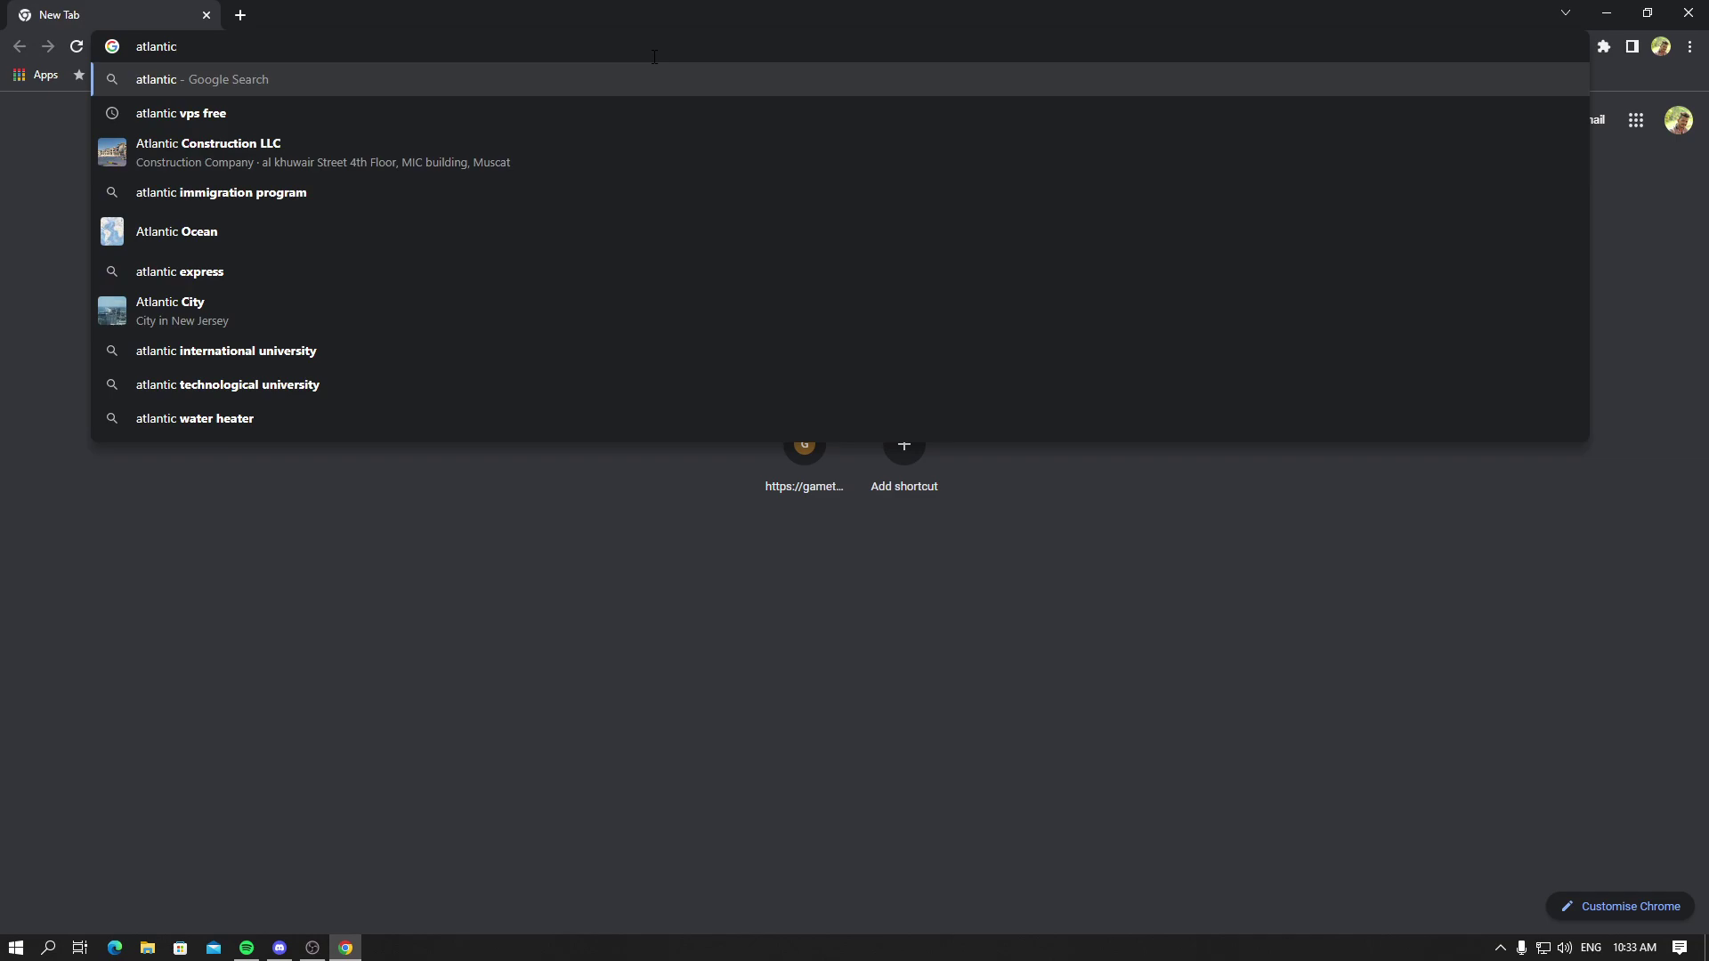
left_click(409, 114)
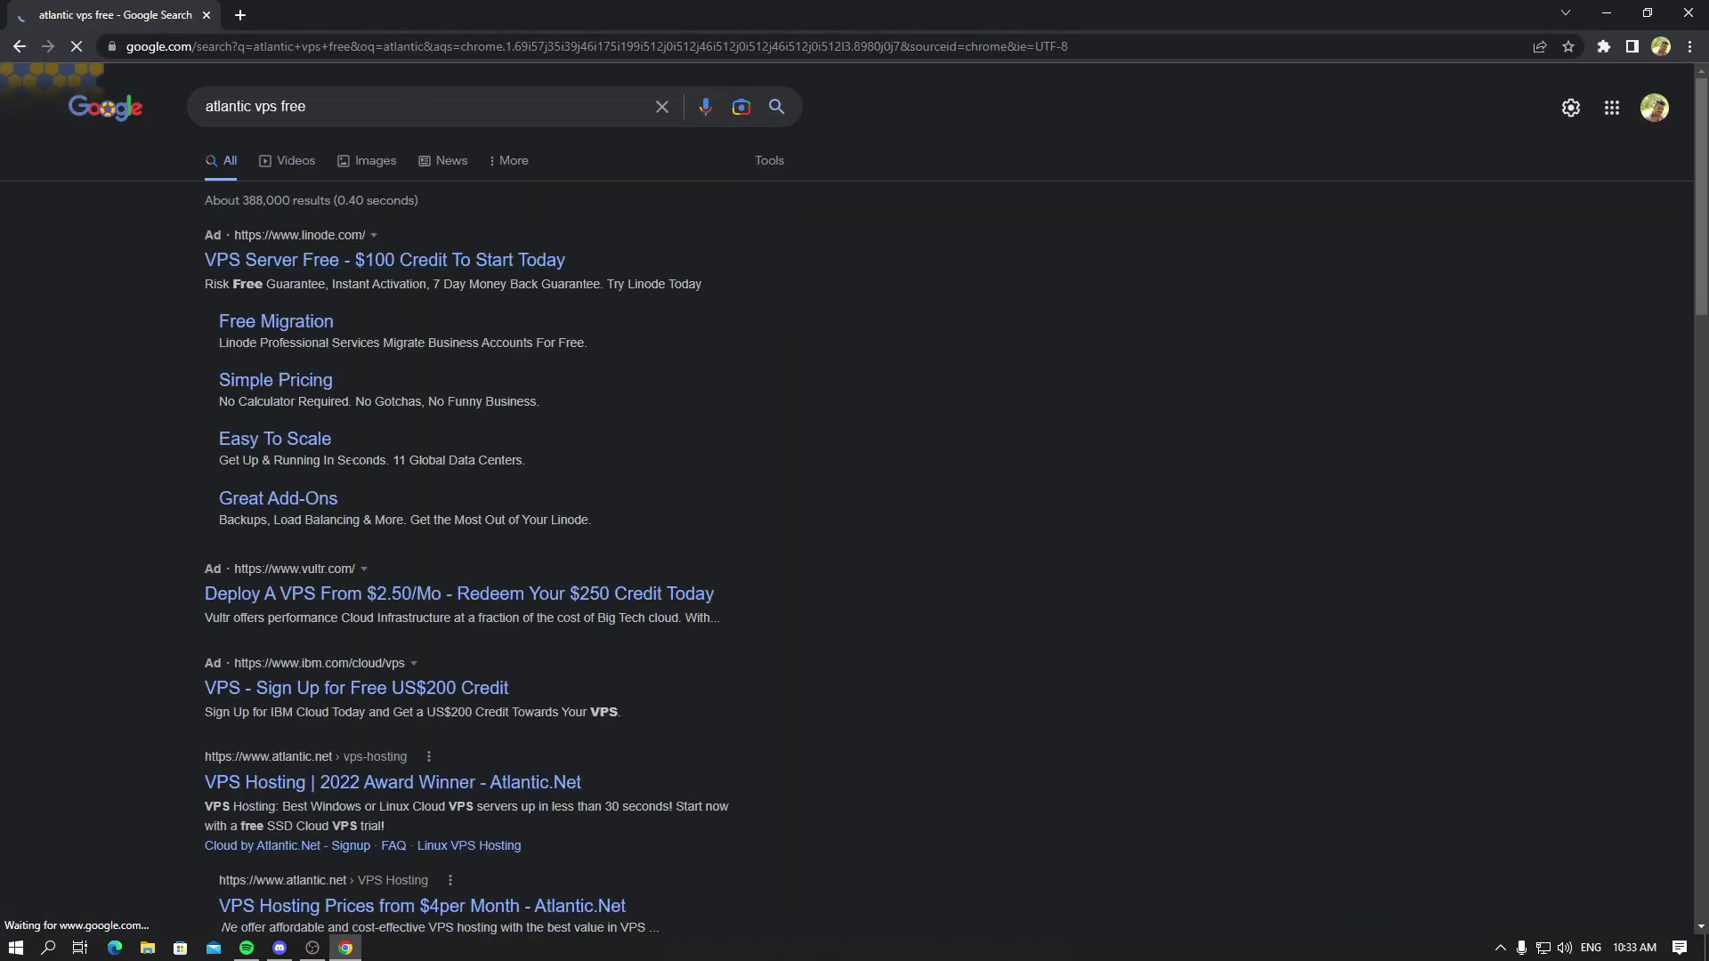
Open Atlantic.Net's "VPS Hosting | 2022 Award Winner" page from the search results.
scroll(359, 524, "down", 2)
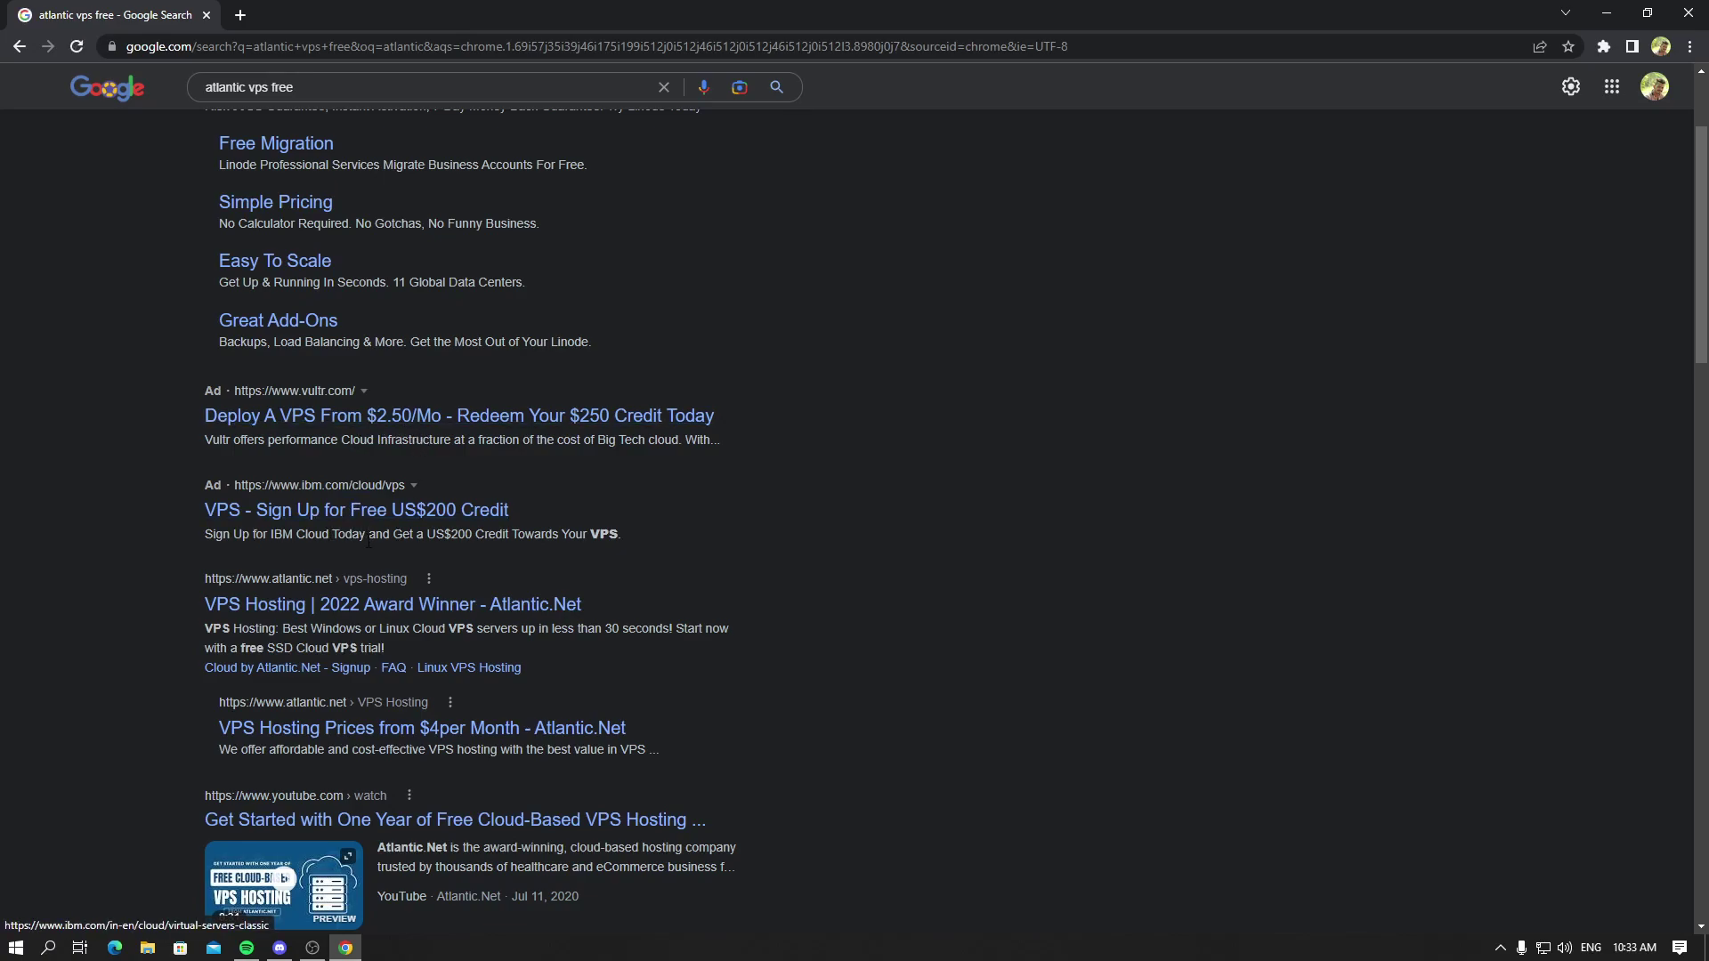
scroll(358, 472, "down", 2)
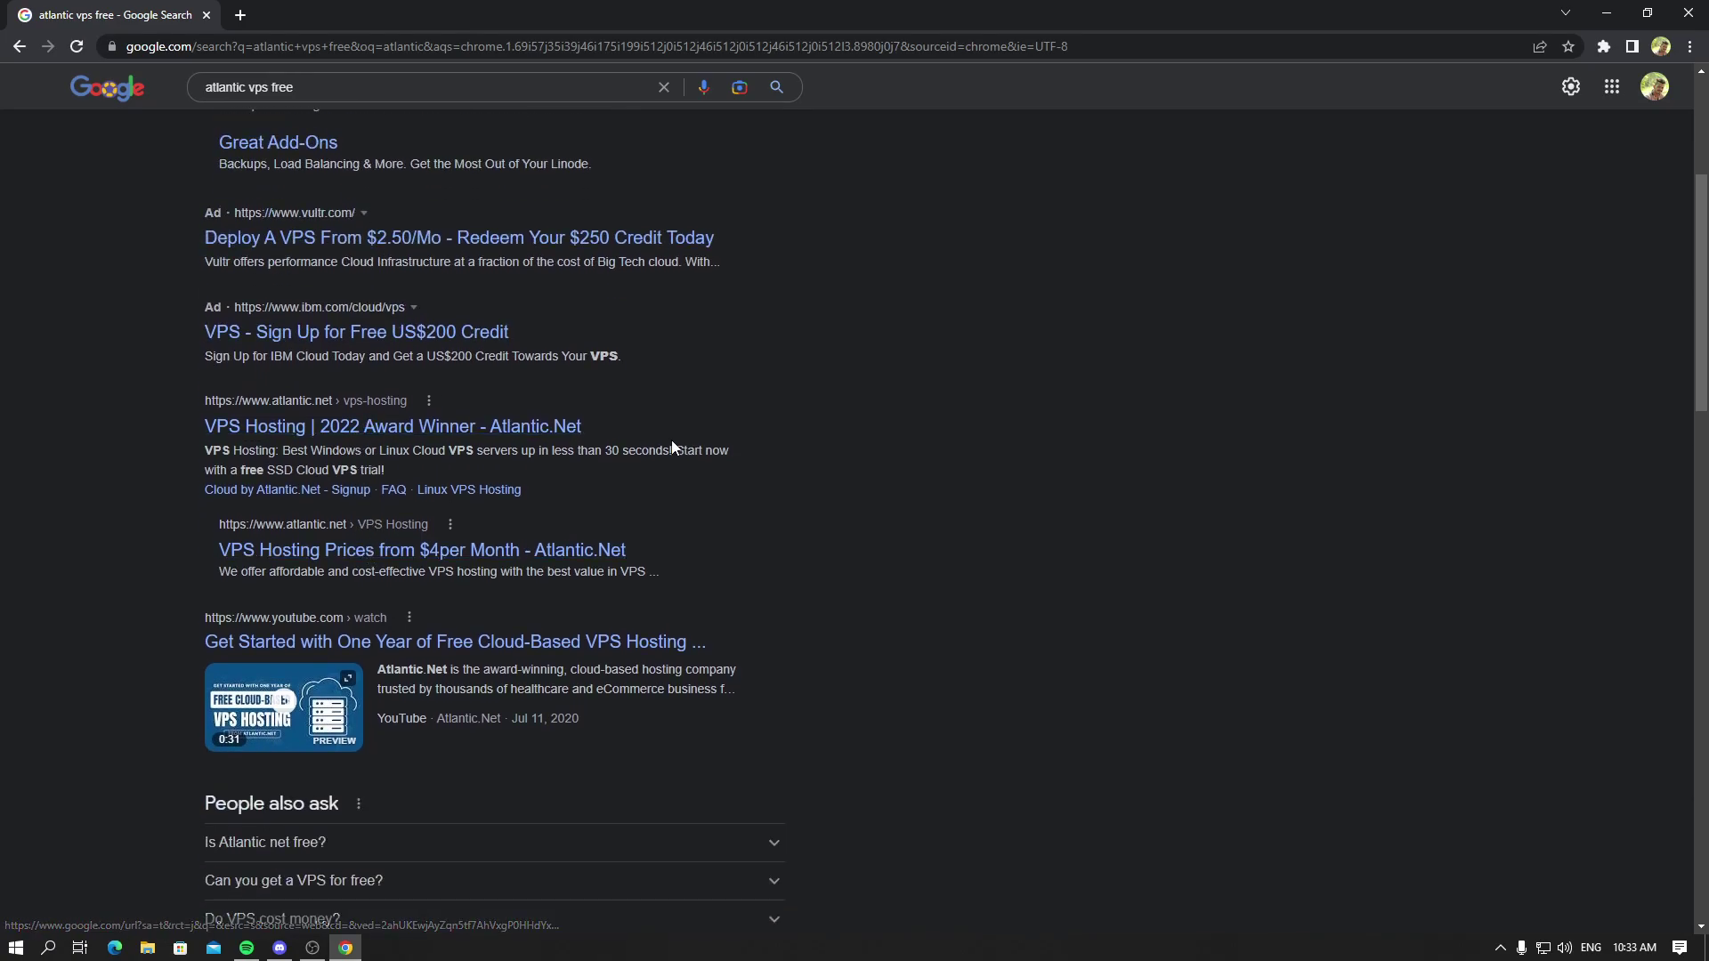
left_click(520, 430)
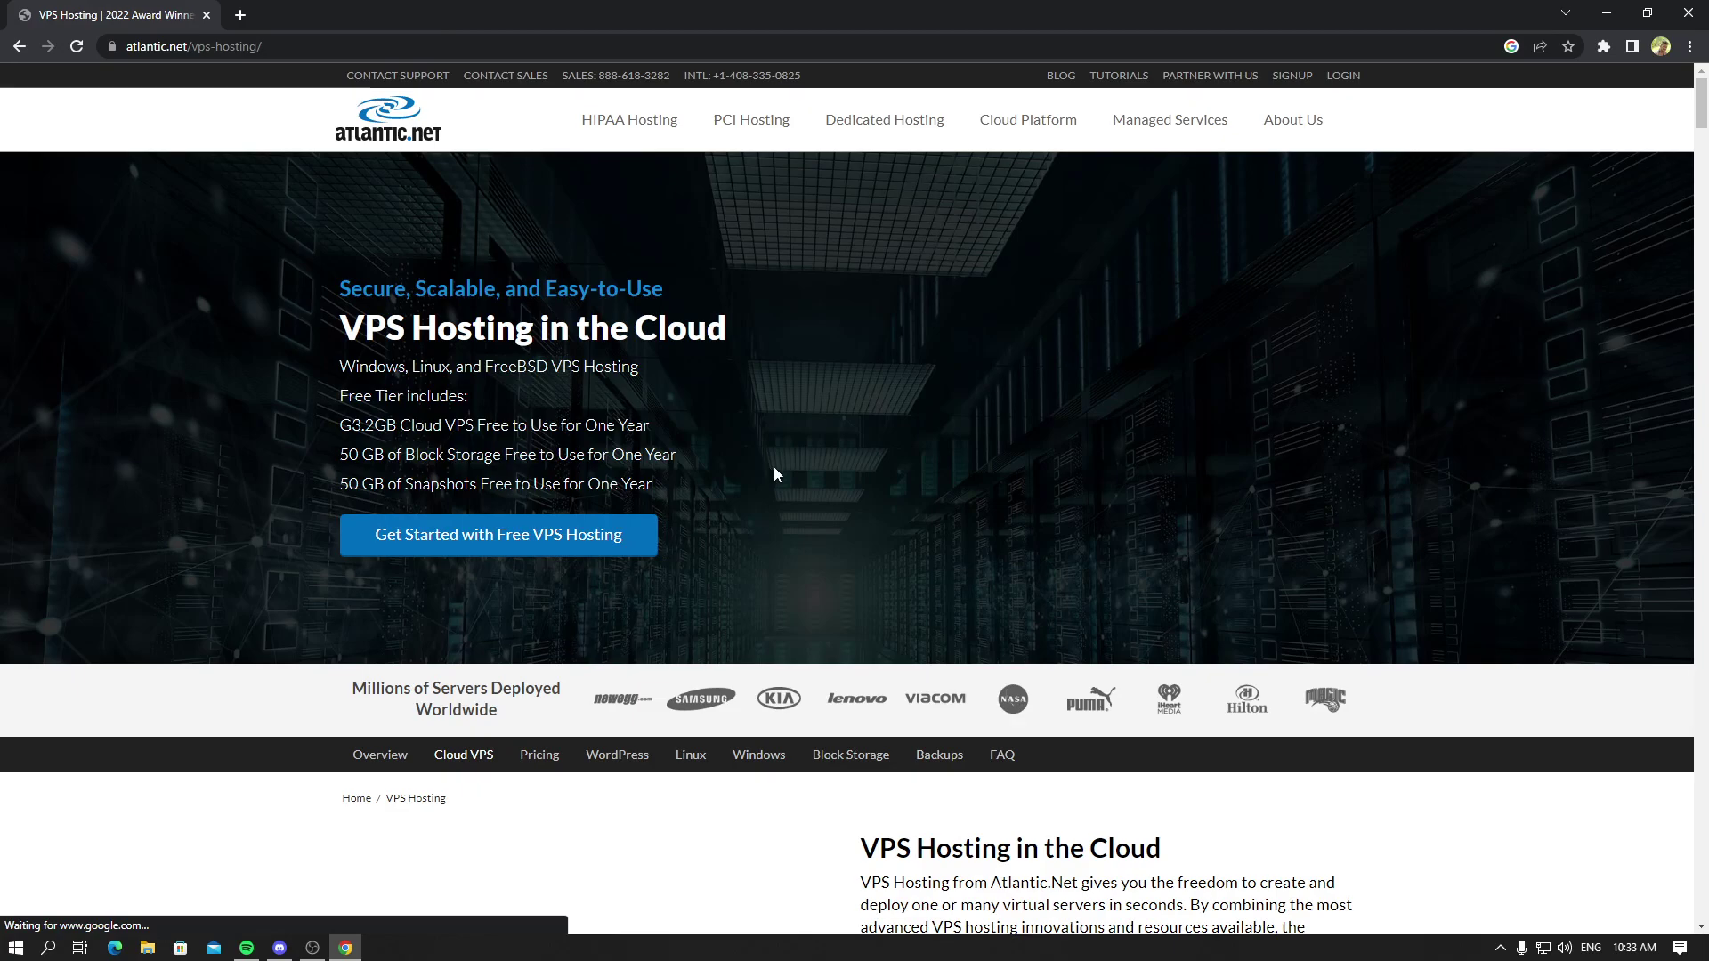
Review the free tier offer, VPS hosting features and supported operating systems on Atlantic.Net's VPS hosting page.
scroll(787, 483, "down", 8)
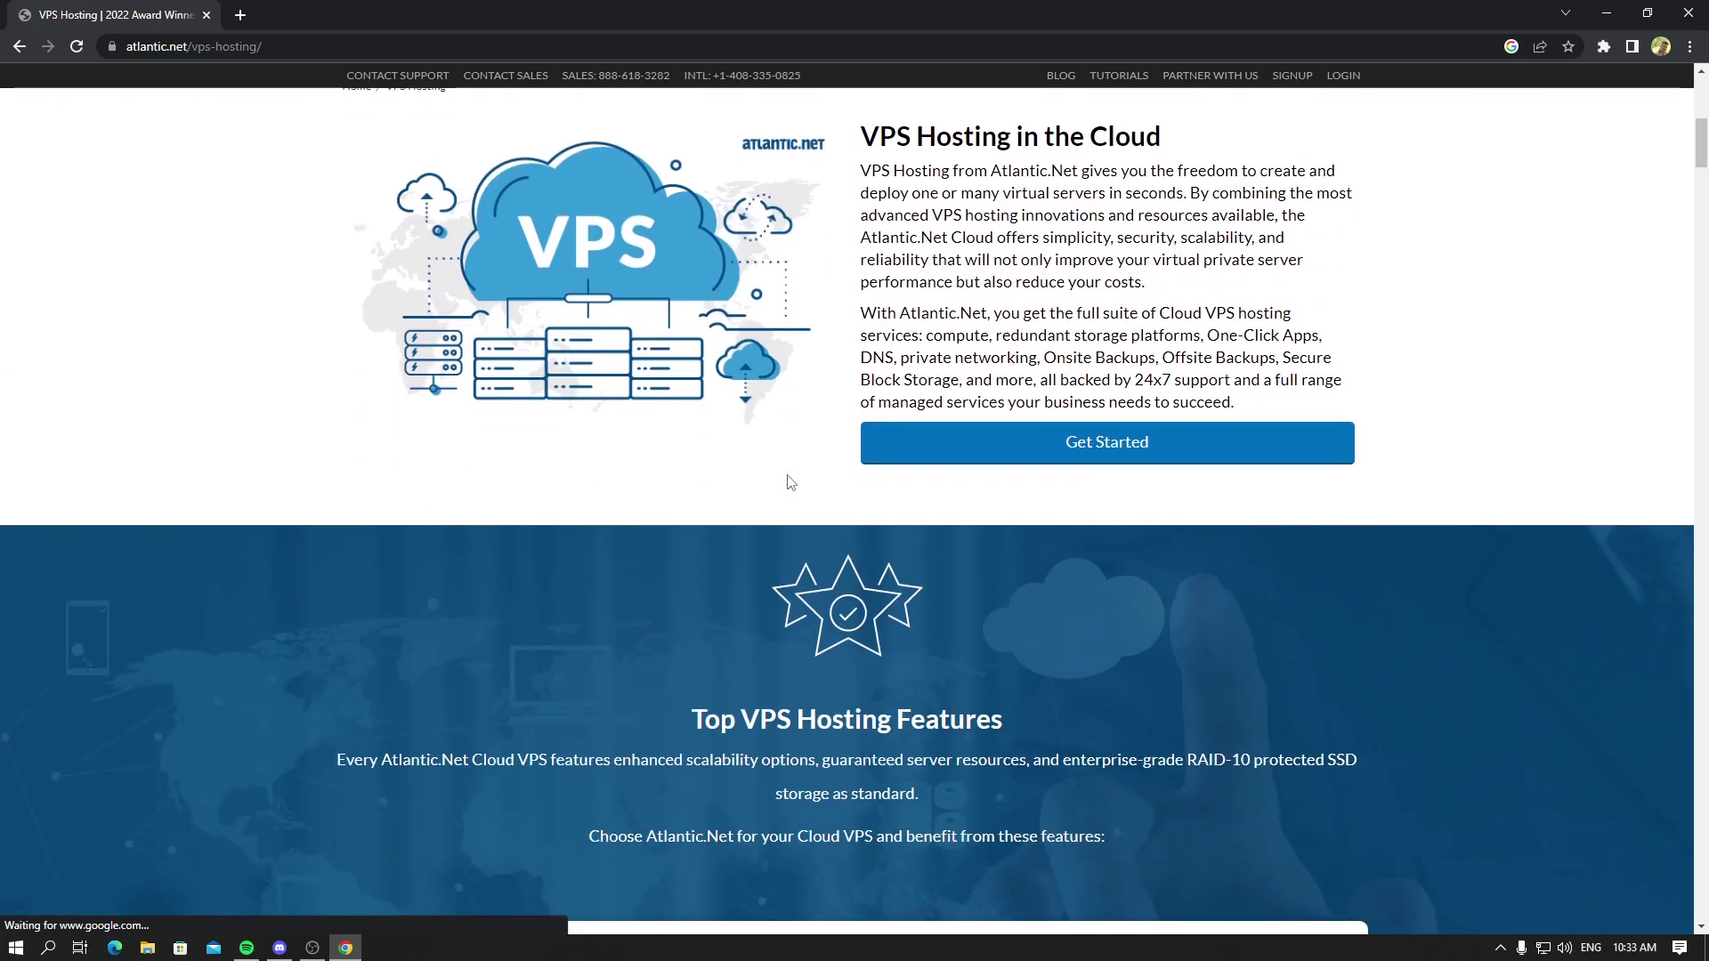
scroll(787, 483, "up", 8)
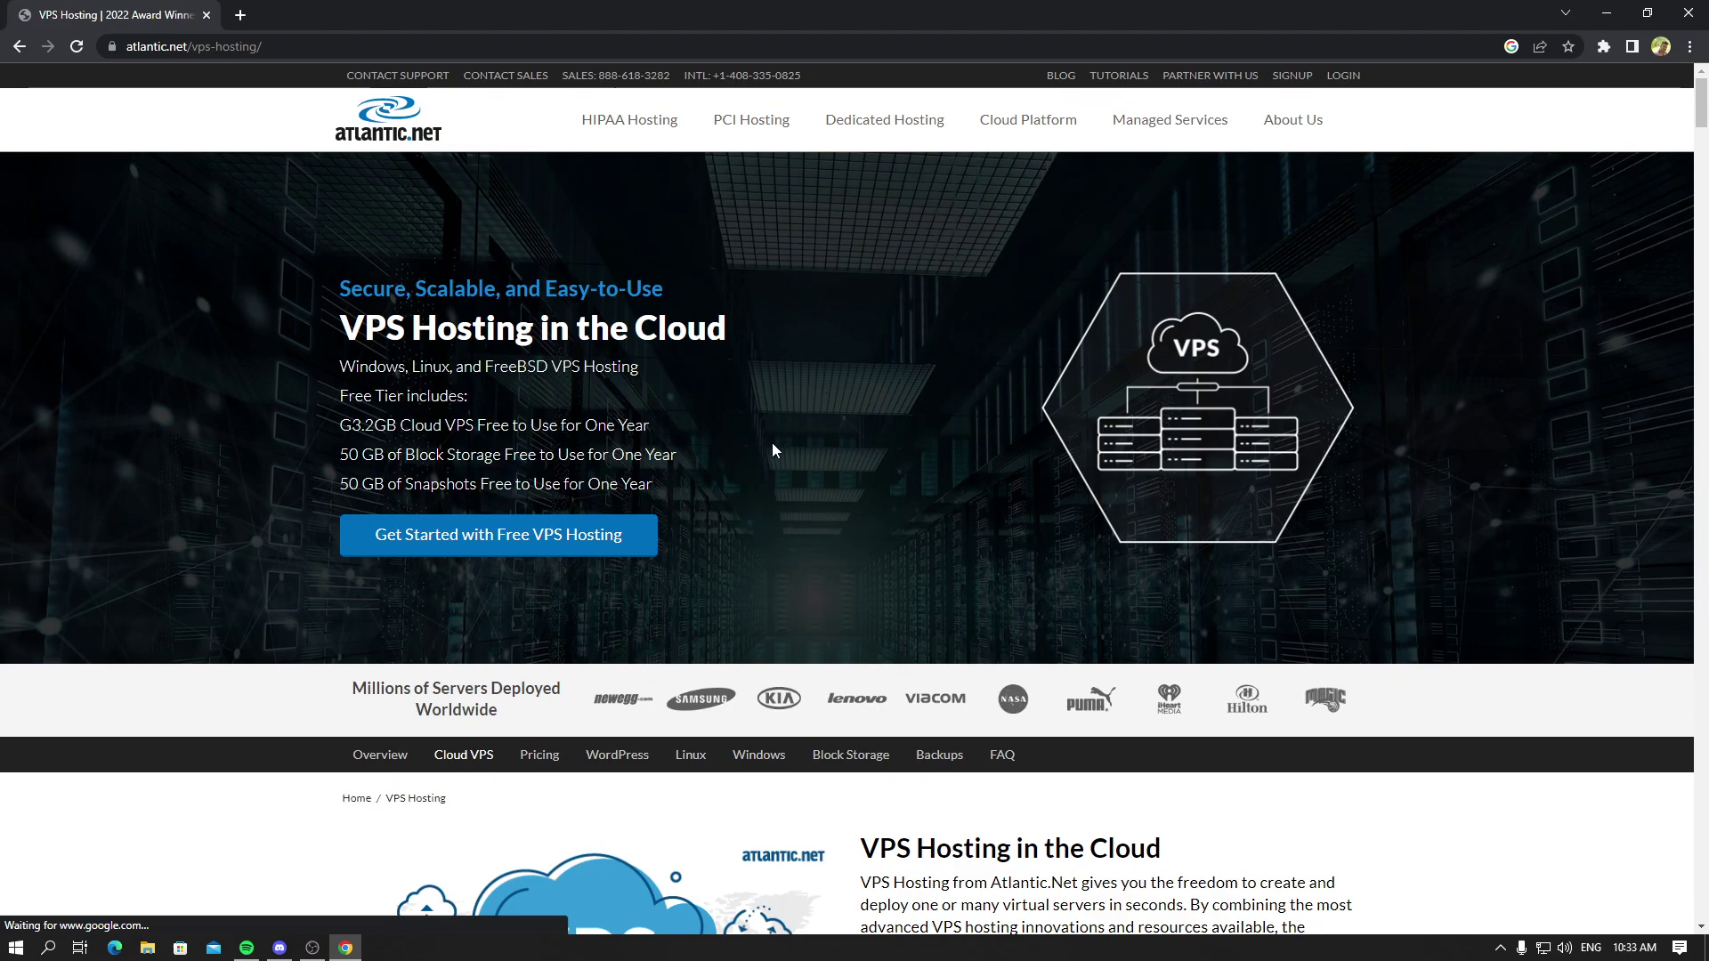
mouse_move(797, 129)
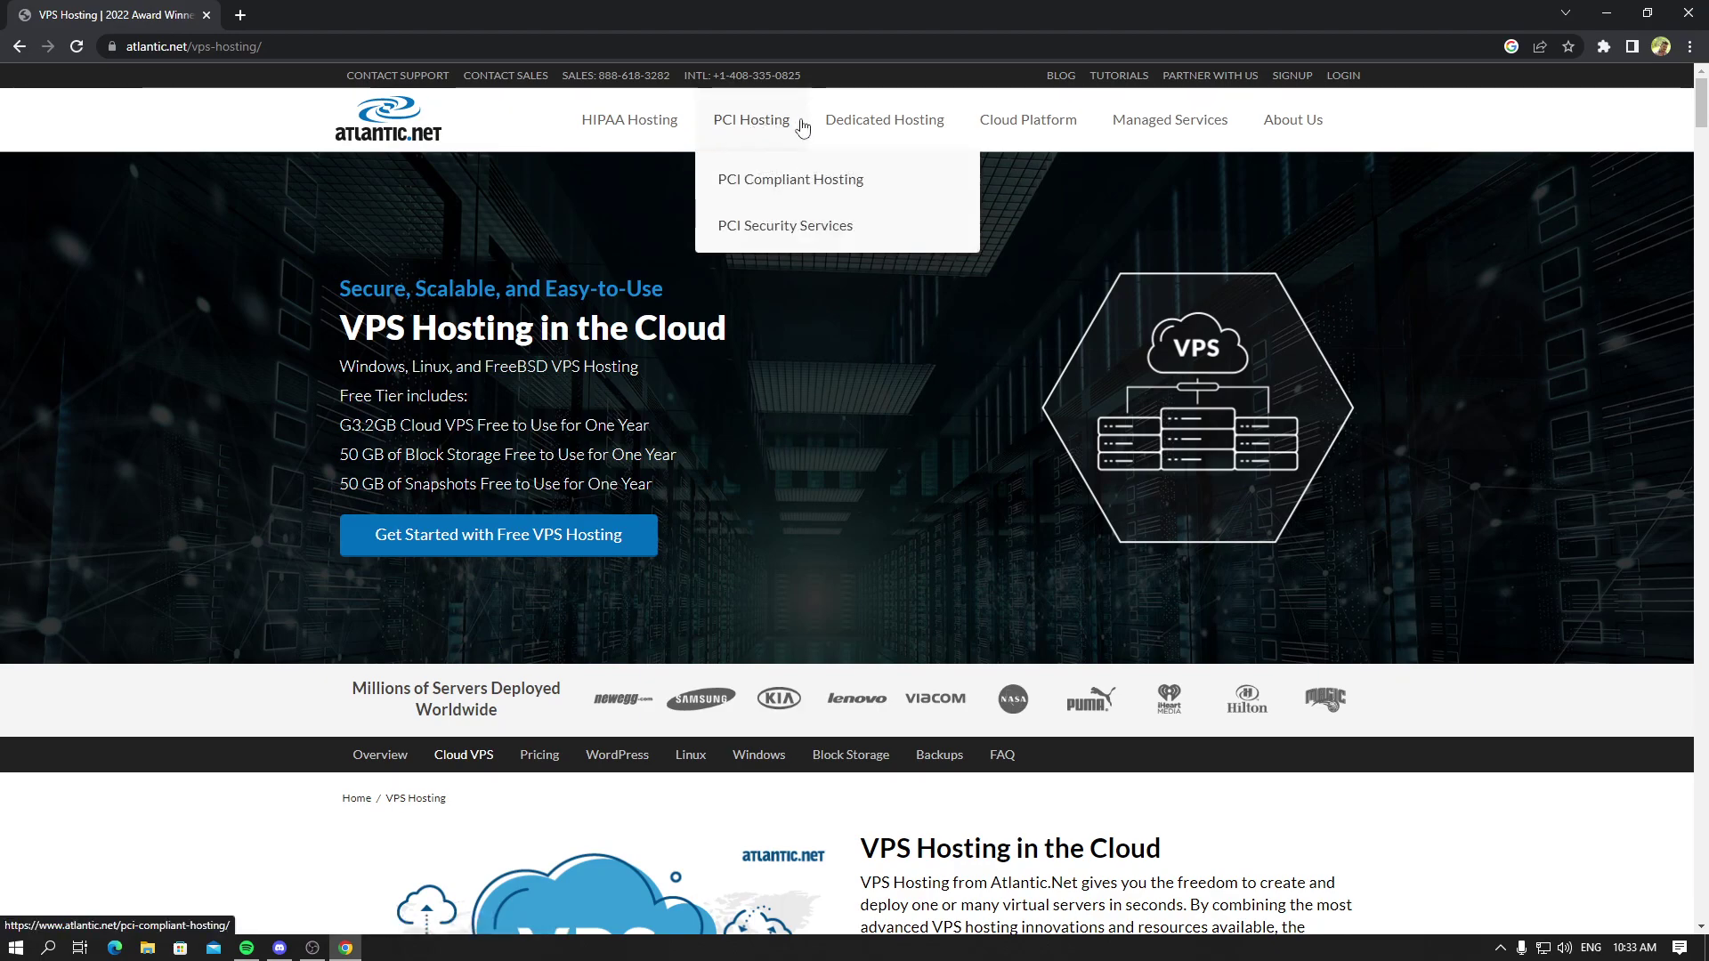
mouse_move(648, 129)
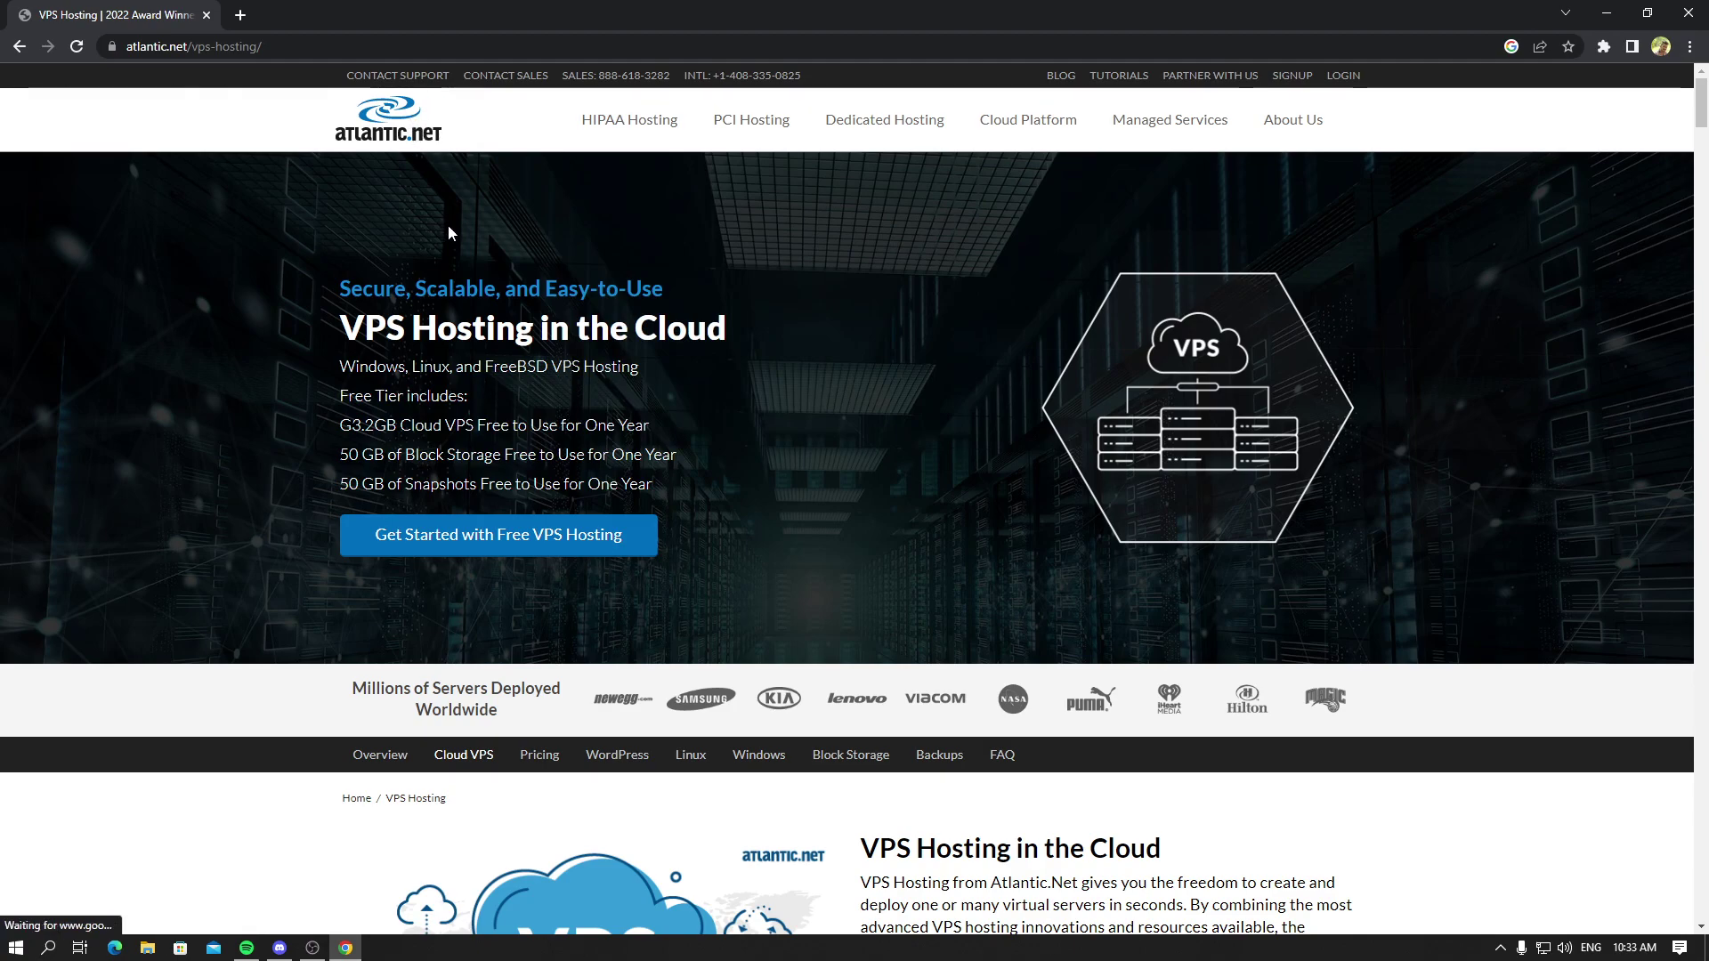
scroll(448, 228, "down", 9)
scroll(449, 231, "down", 7)
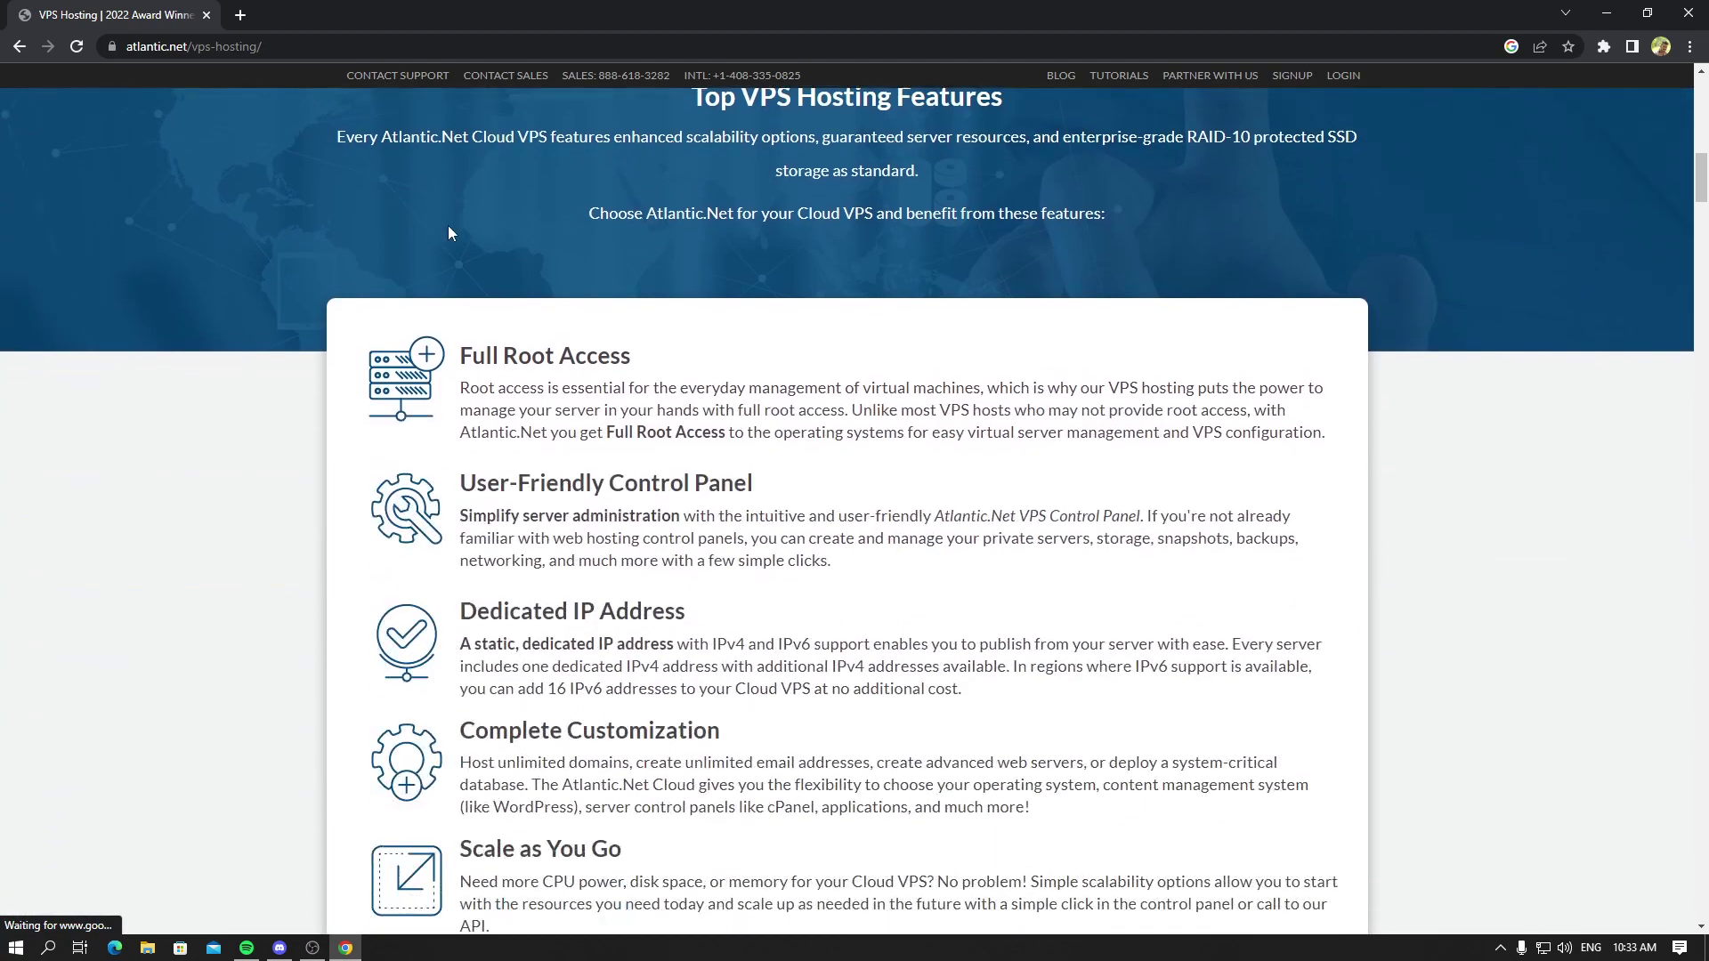
scroll(450, 231, "down", 10)
scroll(448, 232, "down", 7)
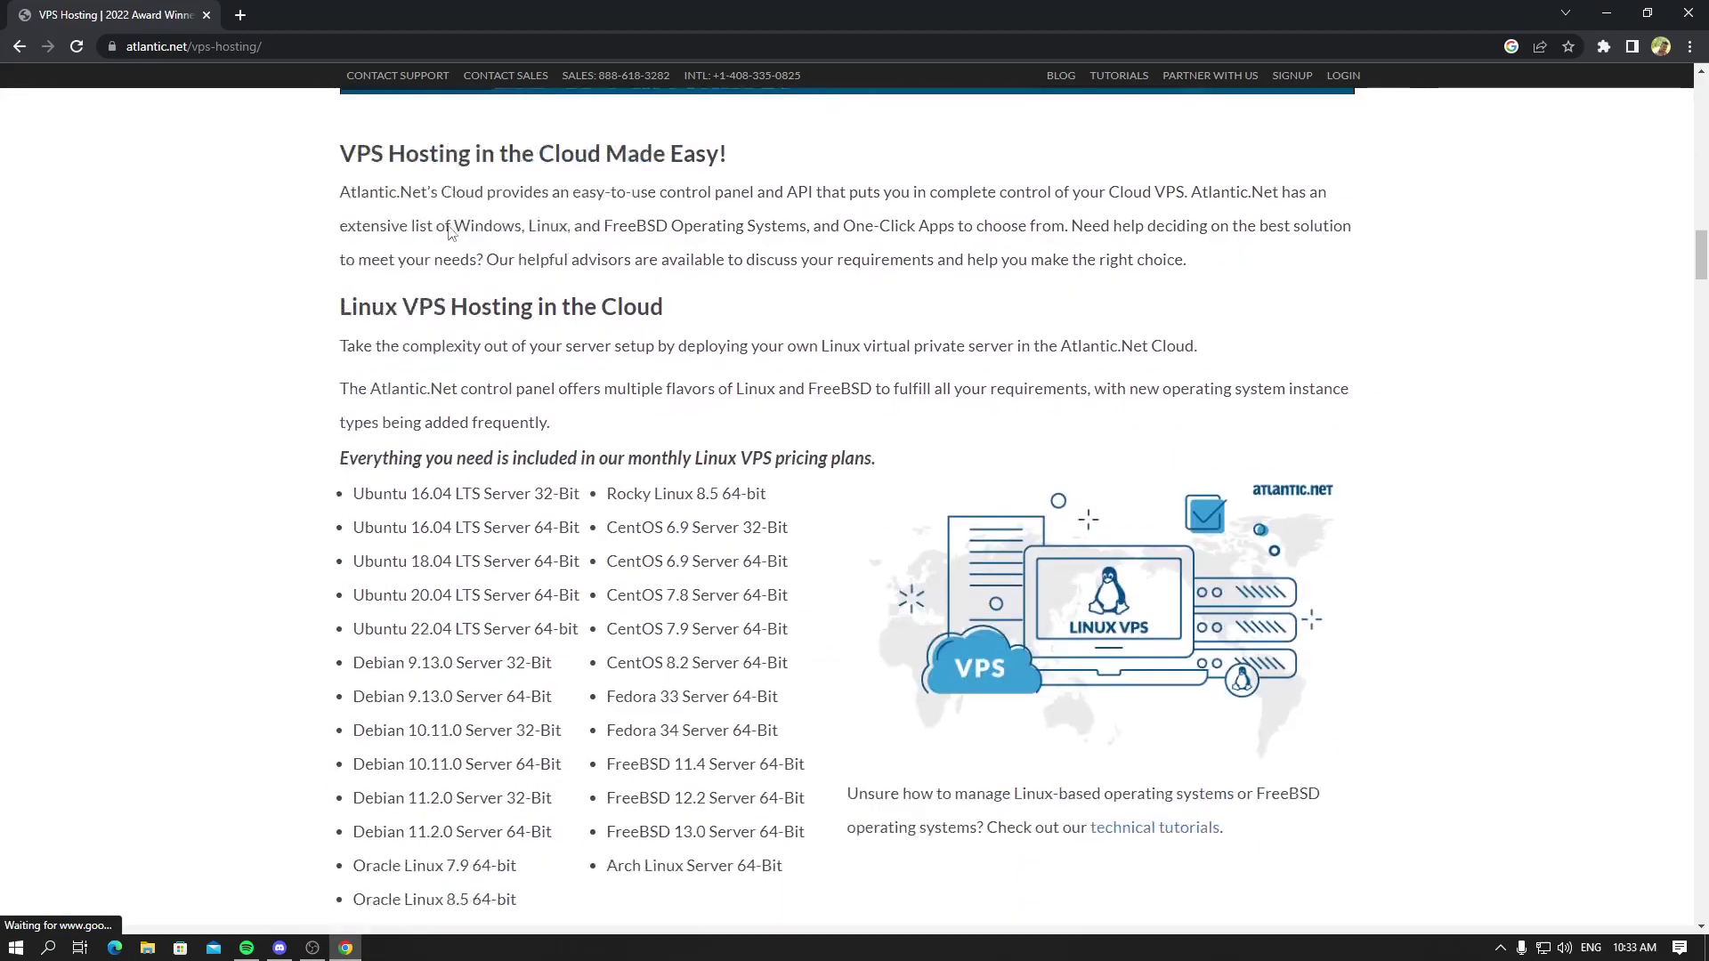
scroll(449, 232, "down", 5)
scroll(449, 228, "down", 5)
scroll(449, 227, "up", 20)
scroll(449, 226, "up", 15)
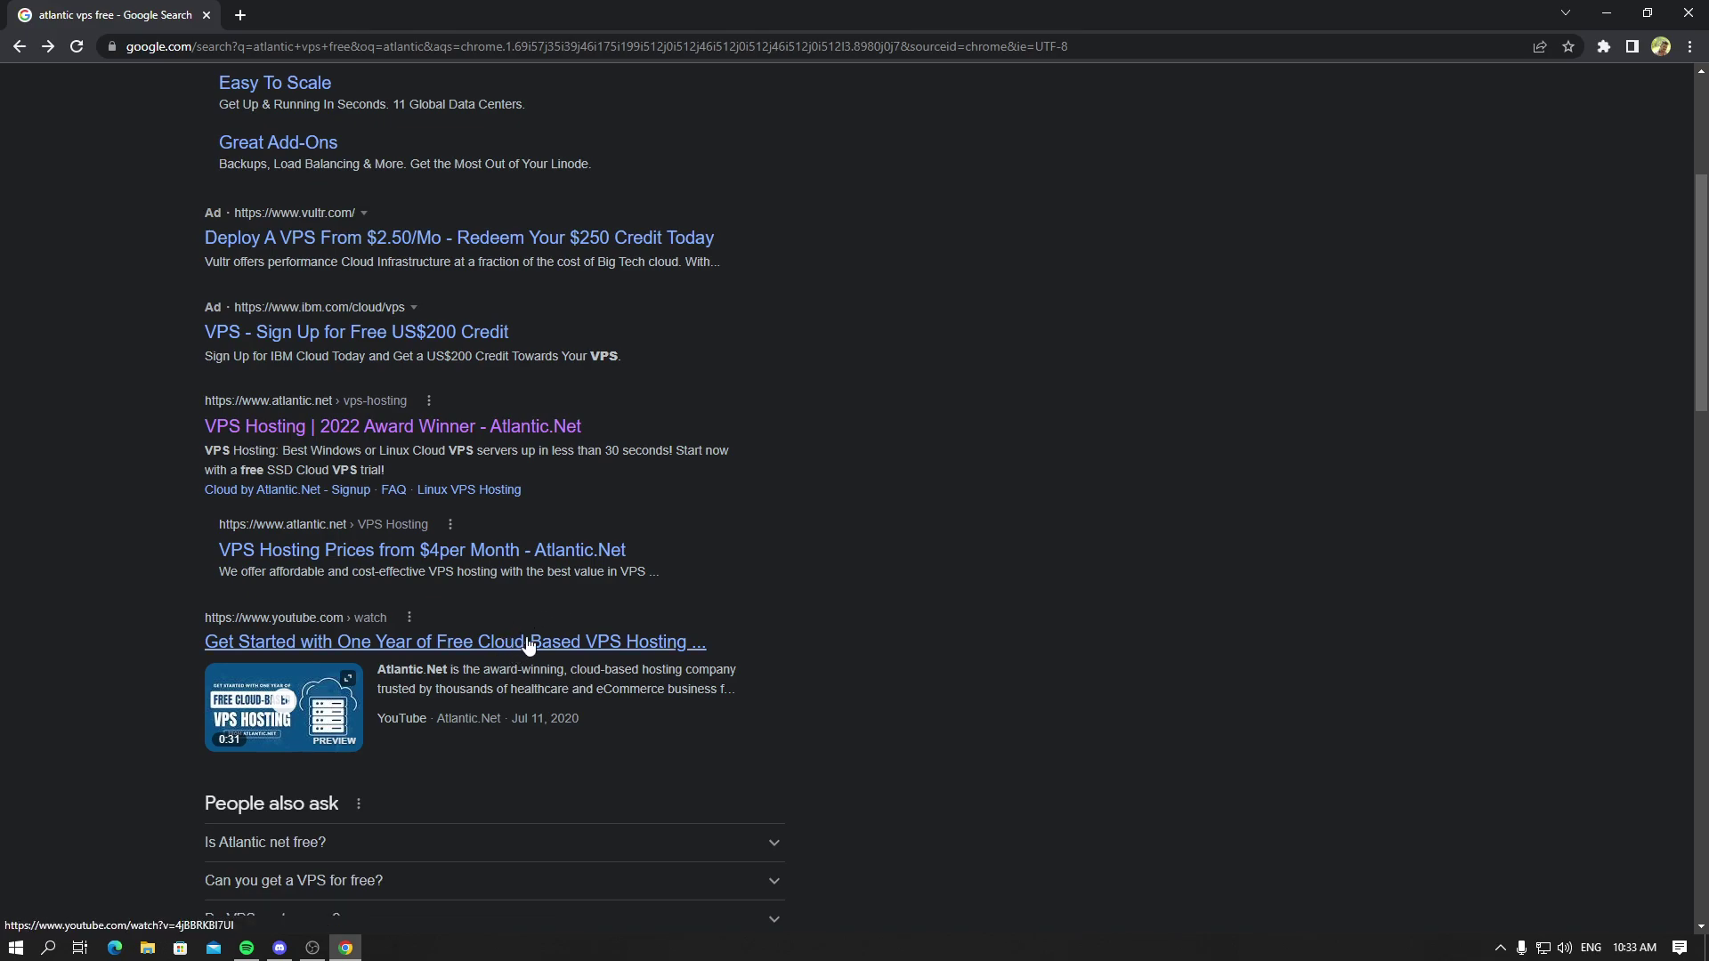
Open Atlantic.Net's VPS Hosting Prices page from the search results, view the 1 Year Term plans, and minimize the browser.
left_click(526, 552)
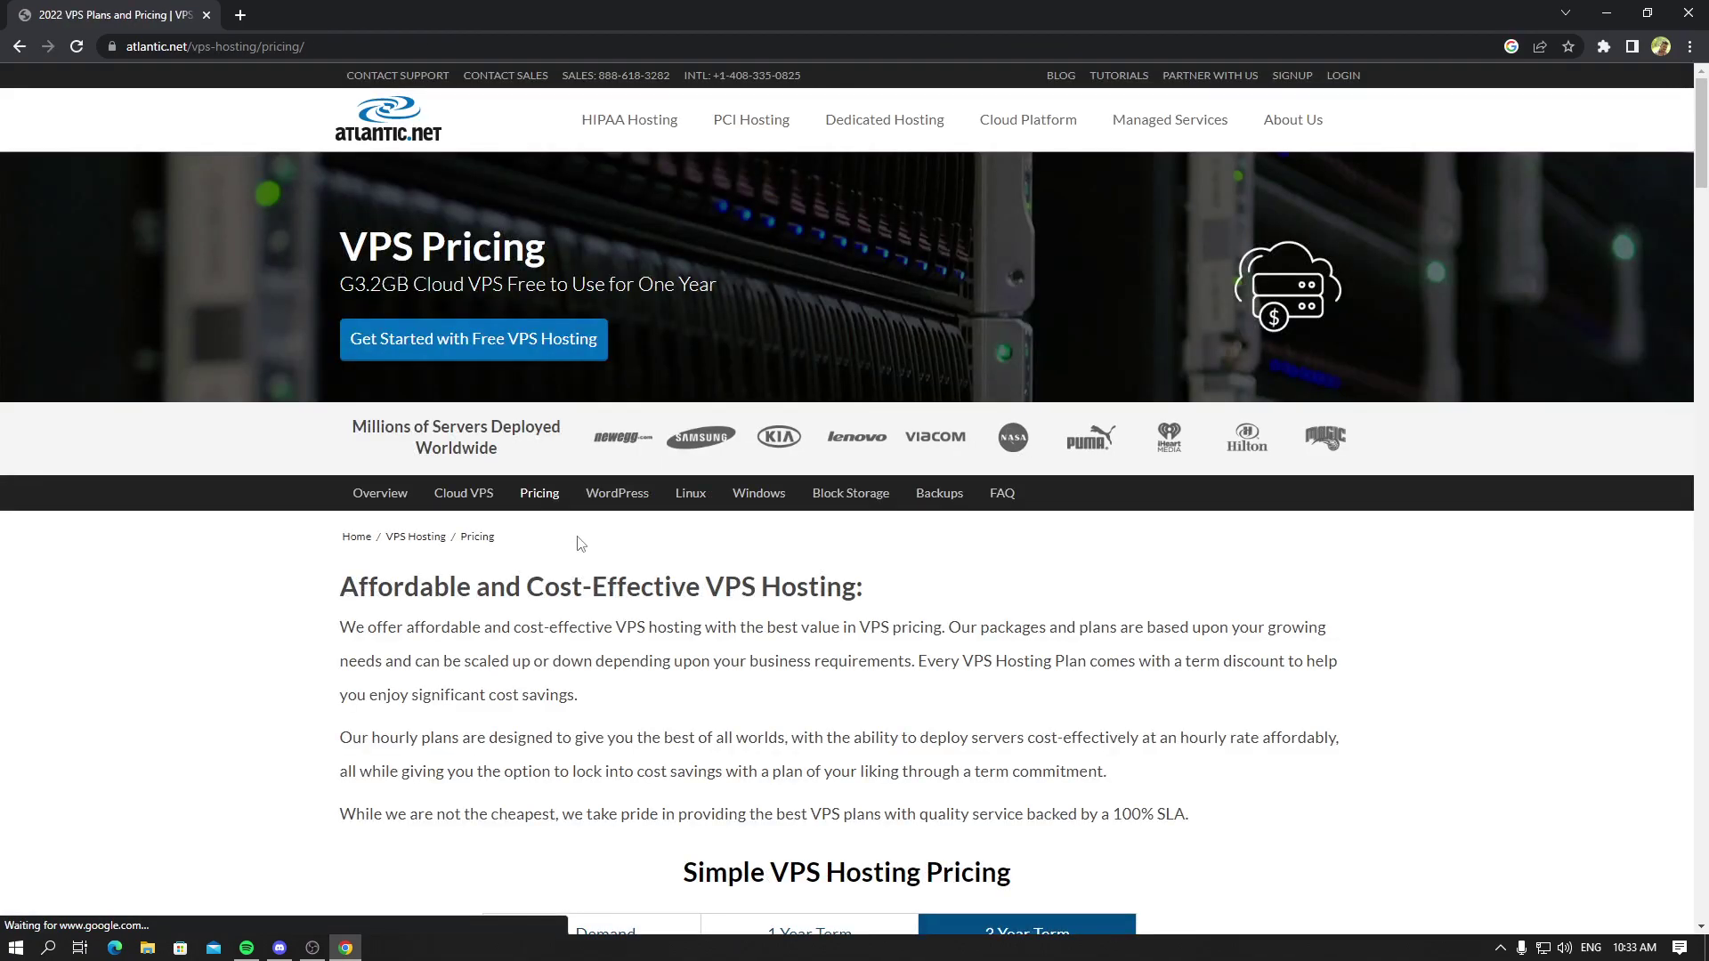
scroll(638, 402, "down", 4)
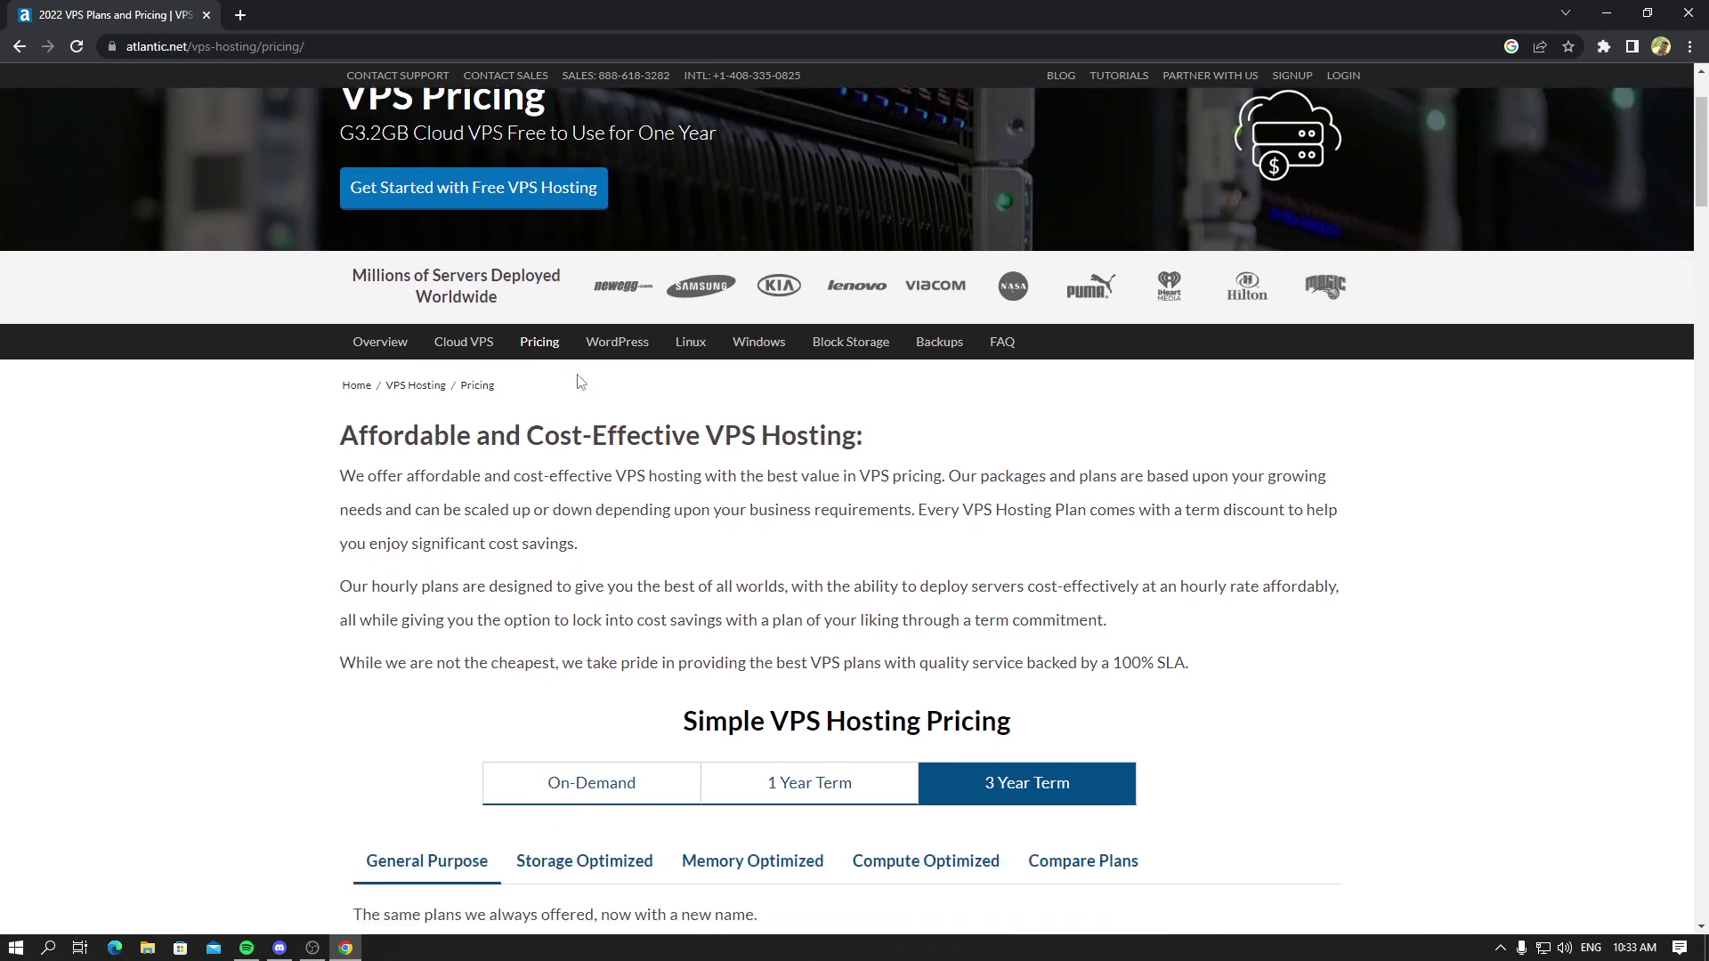
scroll(578, 375, "down", 4)
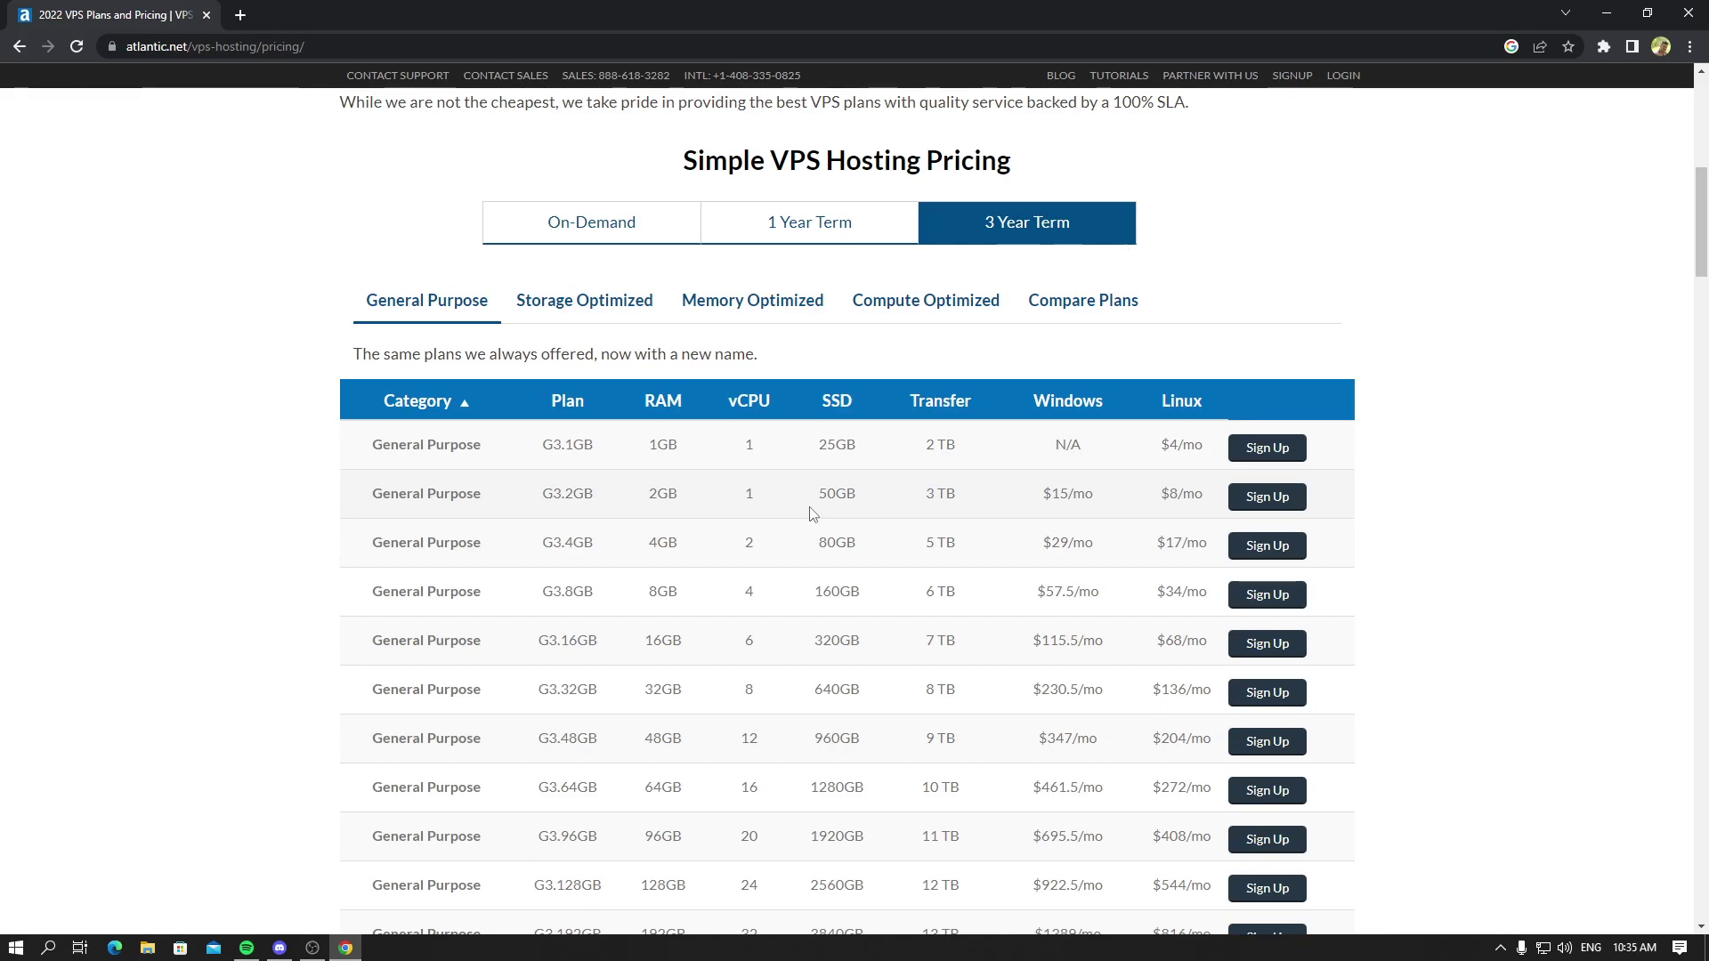
left_click(795, 222)
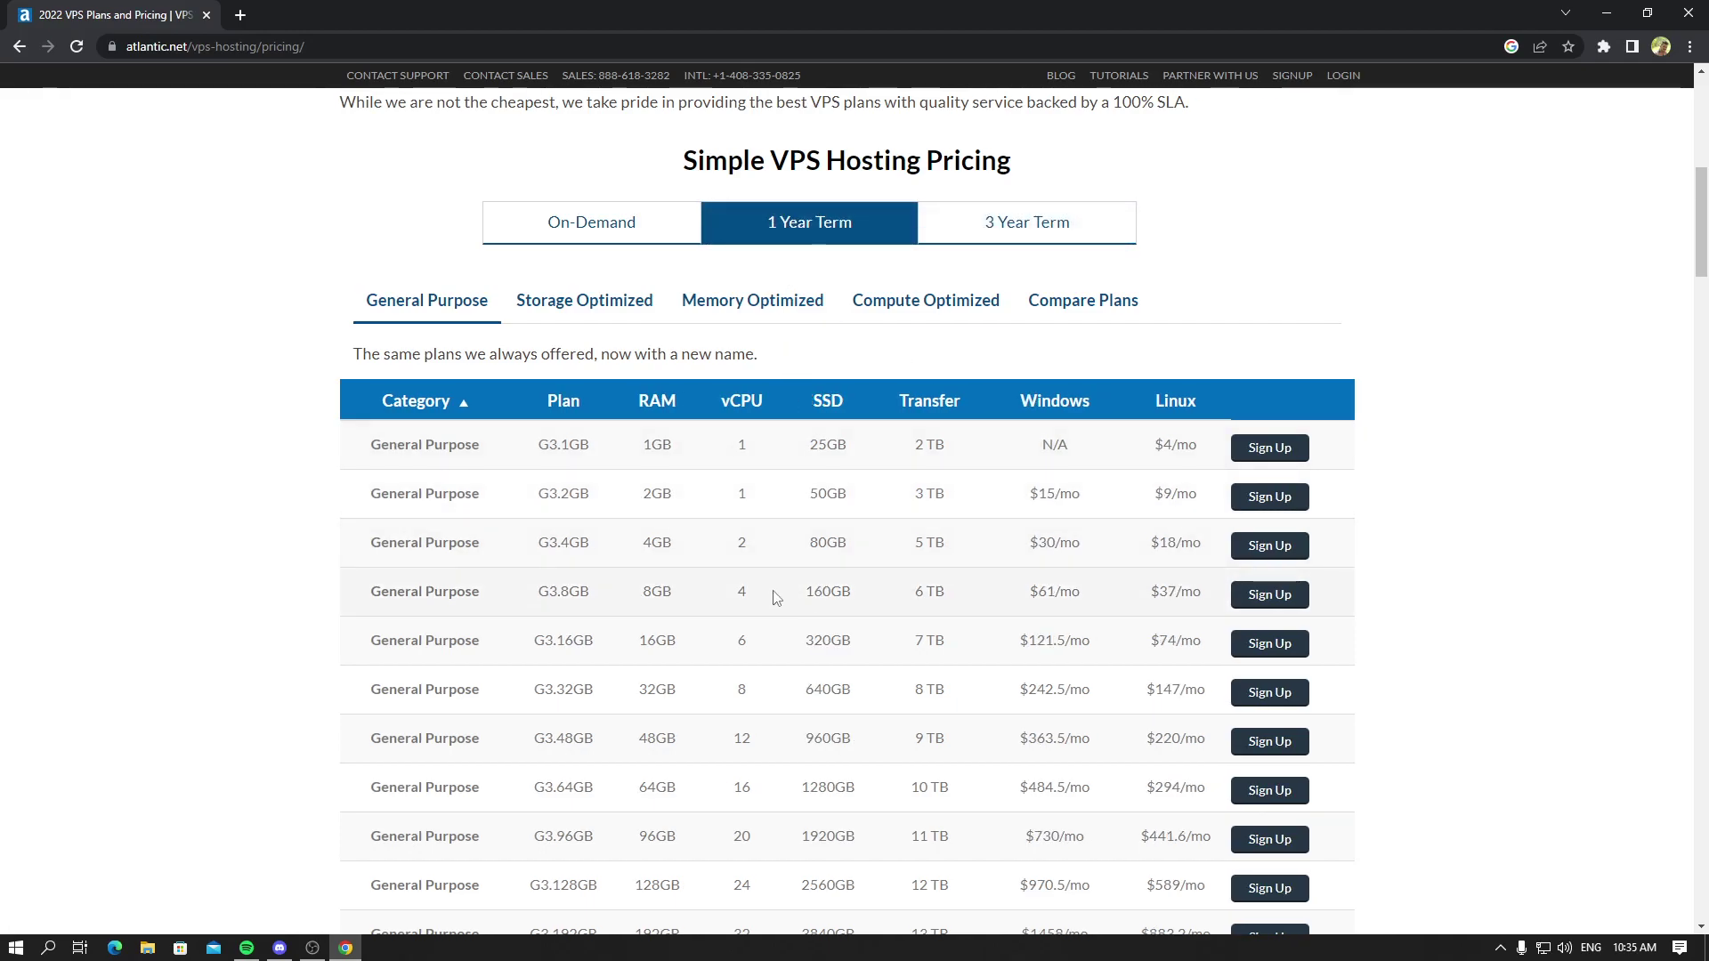
scroll(1094, 585, "up", 3)
scroll(1093, 586, "up", 5)
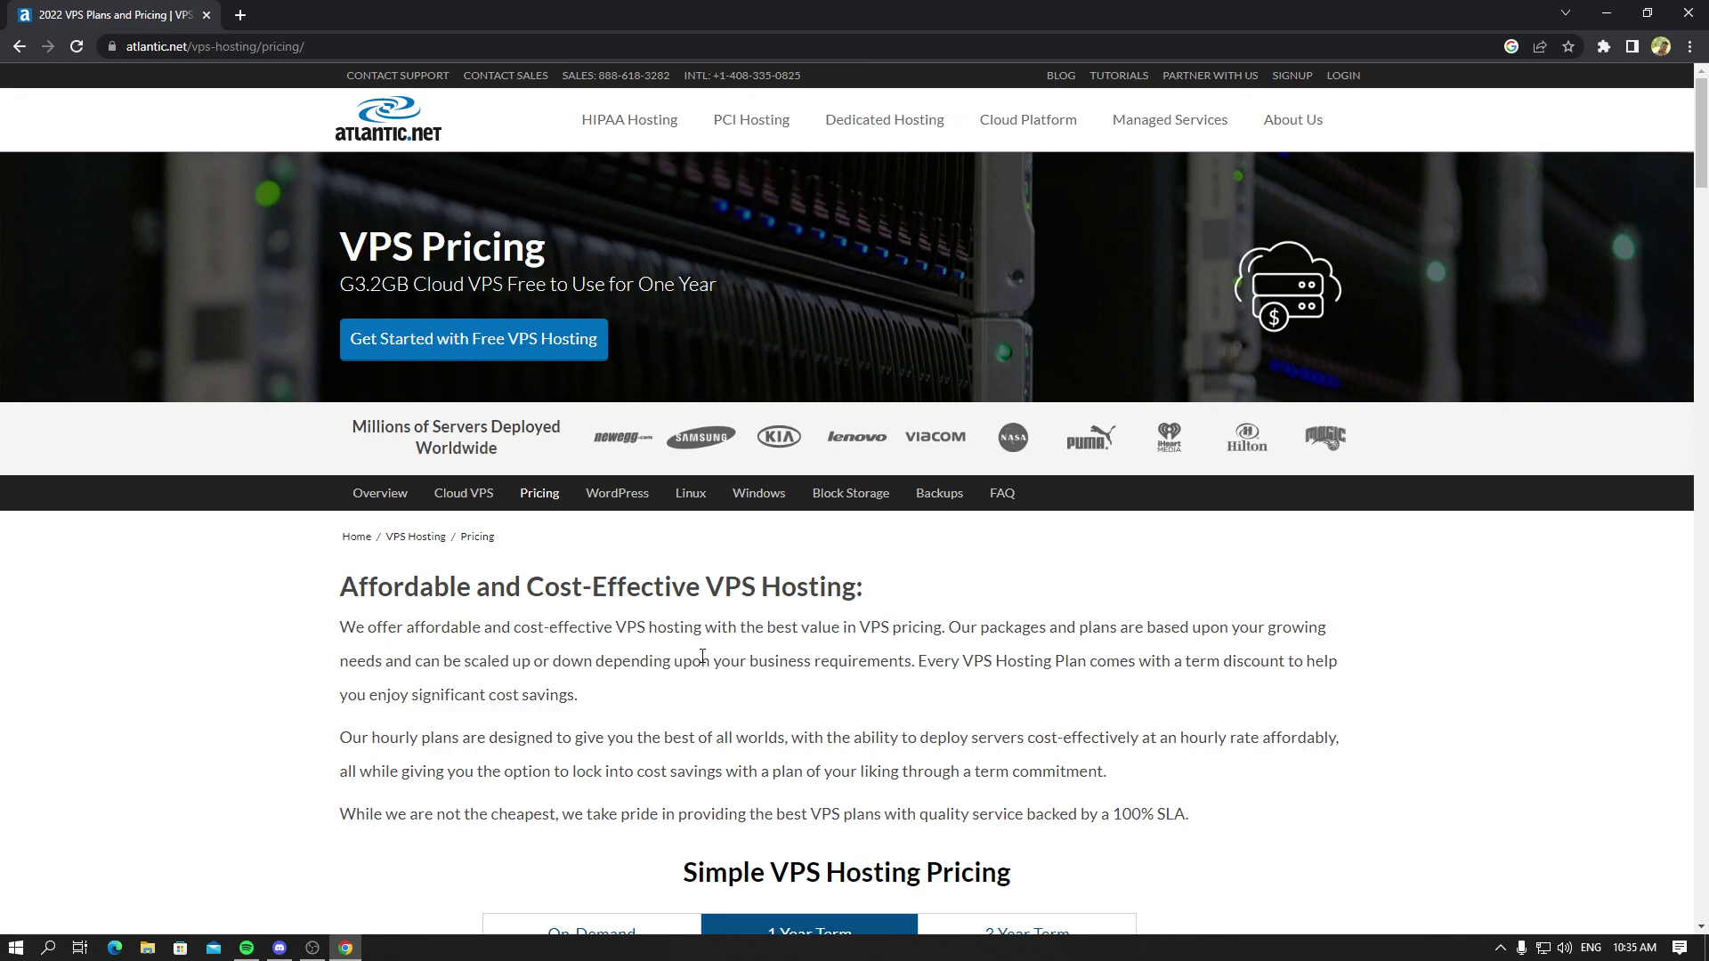
left_click(1607, 13)
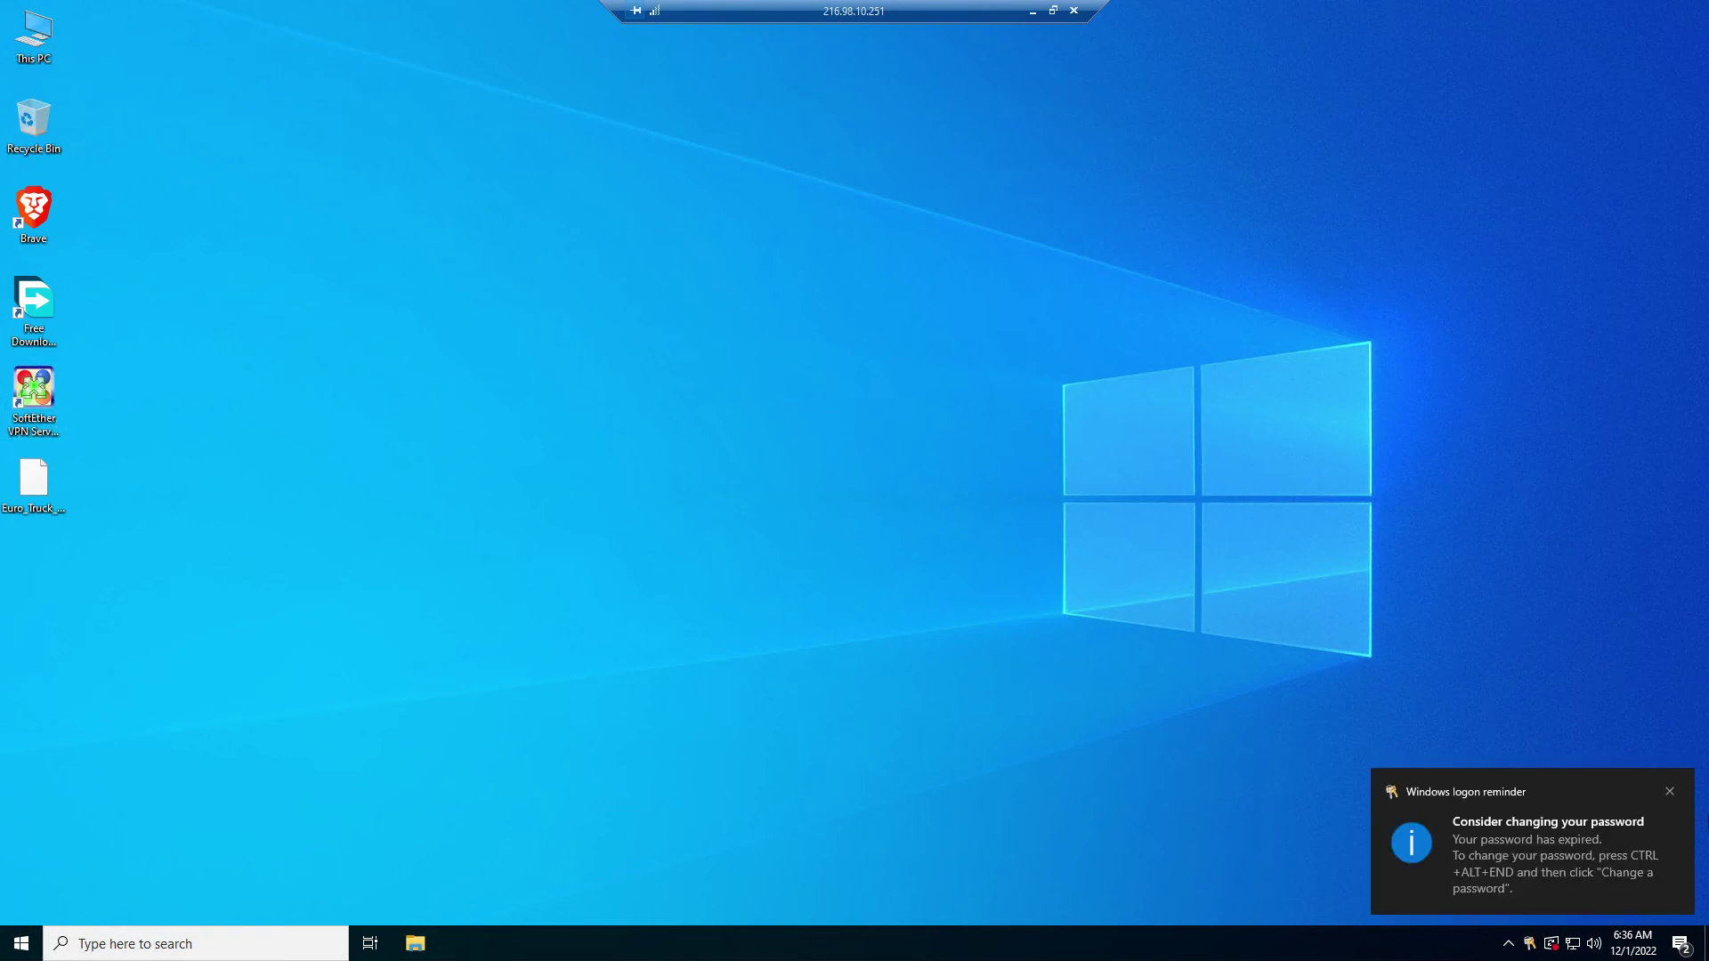
Dismiss the remote machine's password reminder and take the Remote Desktop session out of full screen, moving its window aside.
left_click(1670, 790)
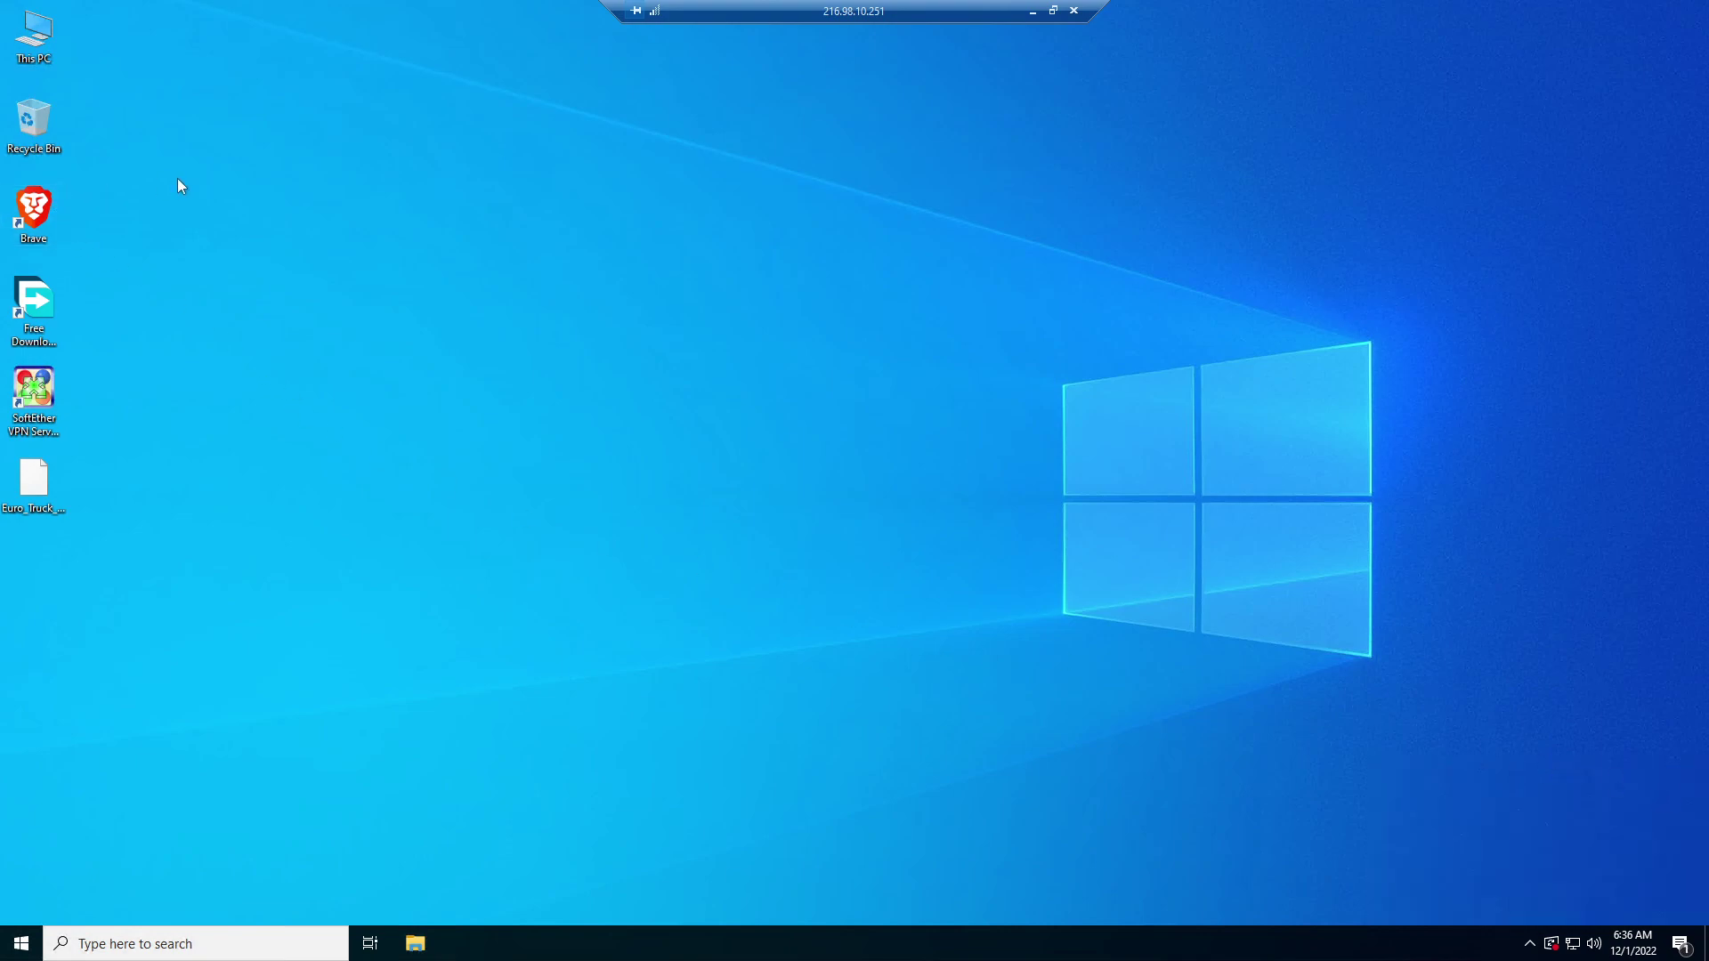
double_click(892, 11)
left_click_drag(1013, 105, 1203, 154)
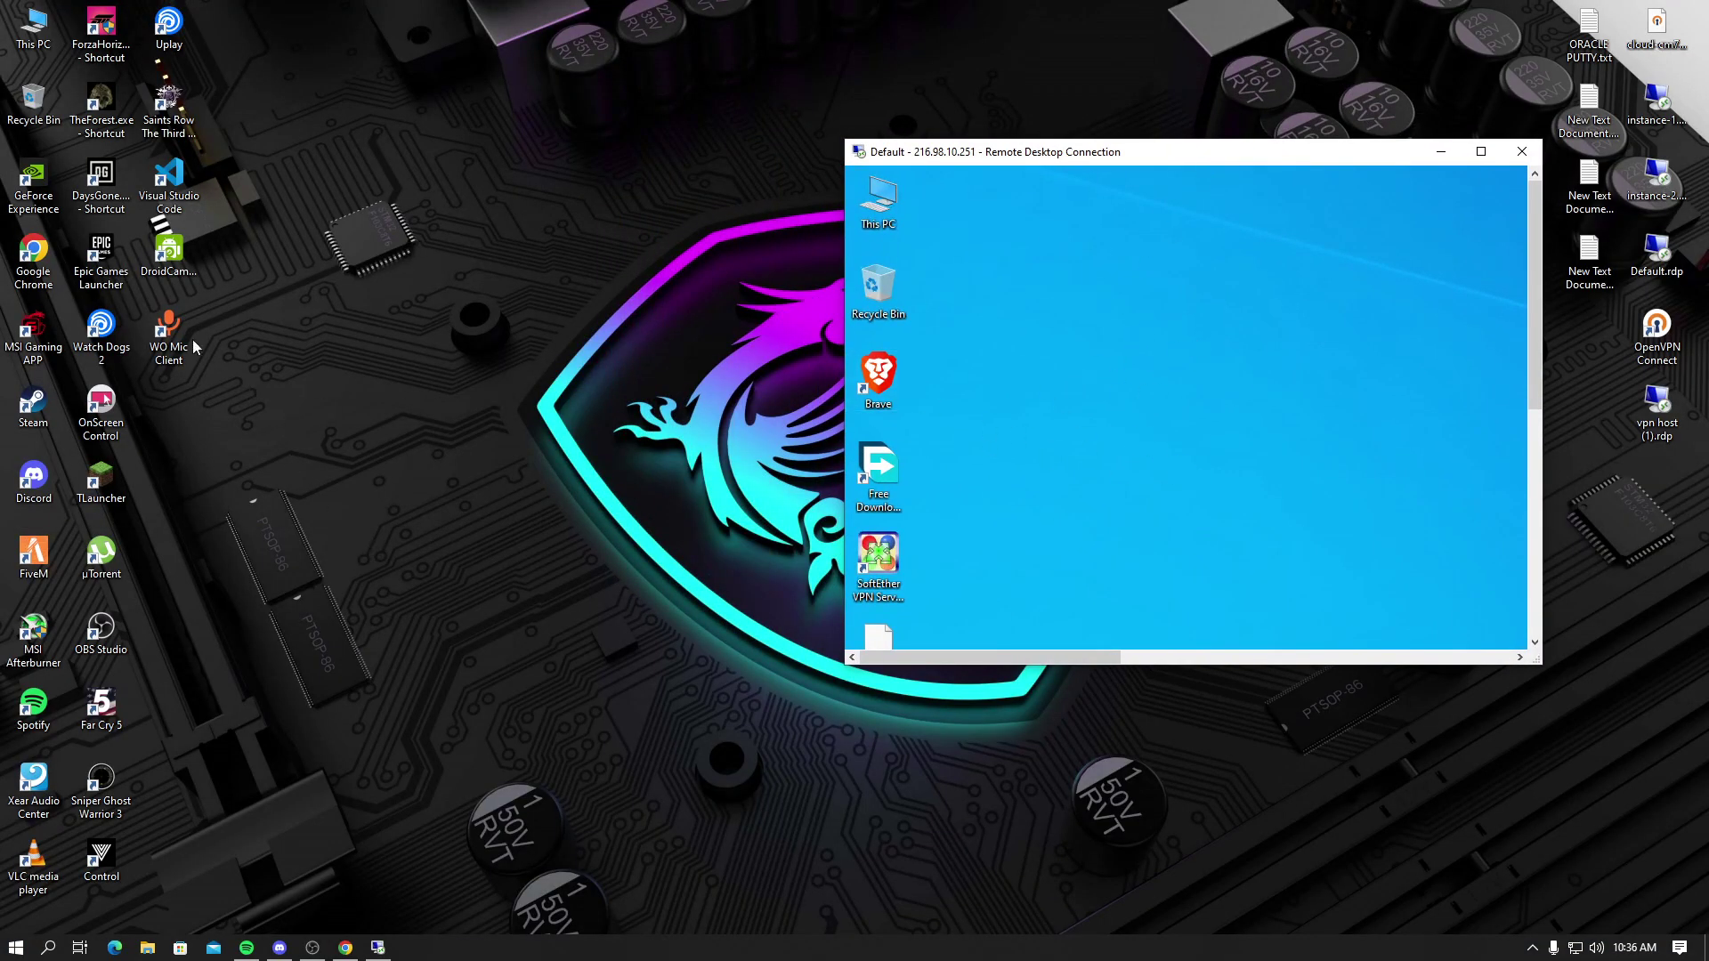
Open a new Chrome window on the local desktop and place it so the Remote Desktop window's title stays visible.
double_click(33, 252)
left_click_drag(311, 80, 851, 338)
left_click(832, 364)
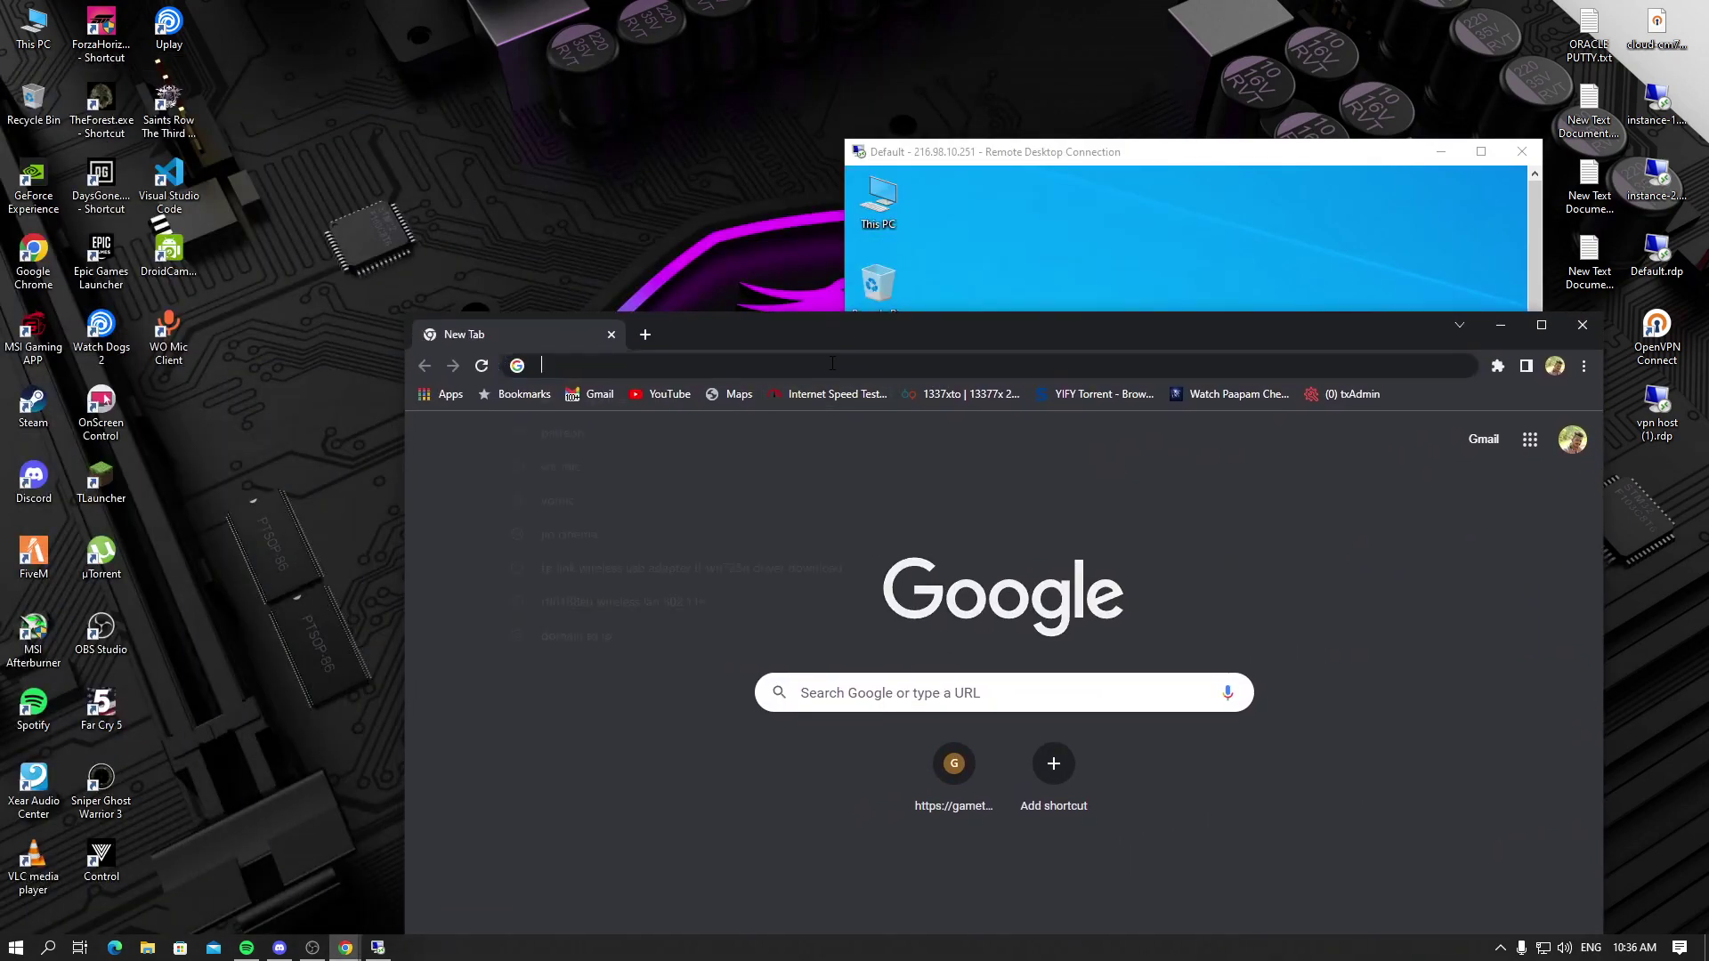
type("216")
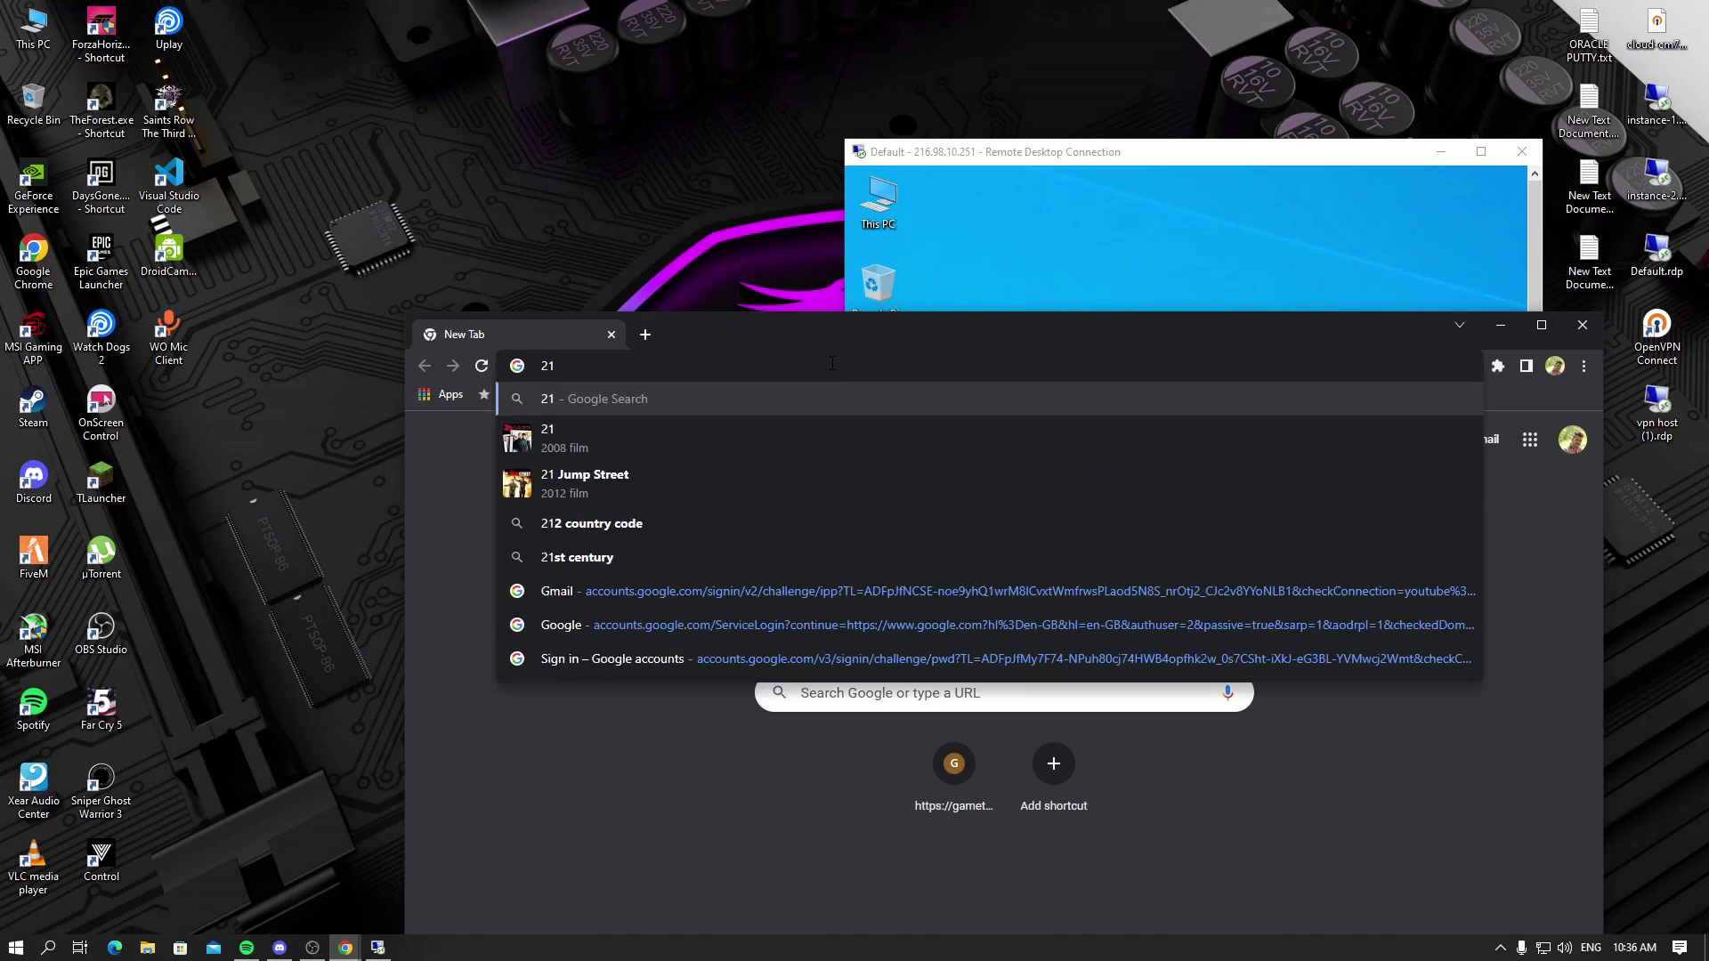
key("BackSpace")
key("BackSpace")
key("BackSpace")
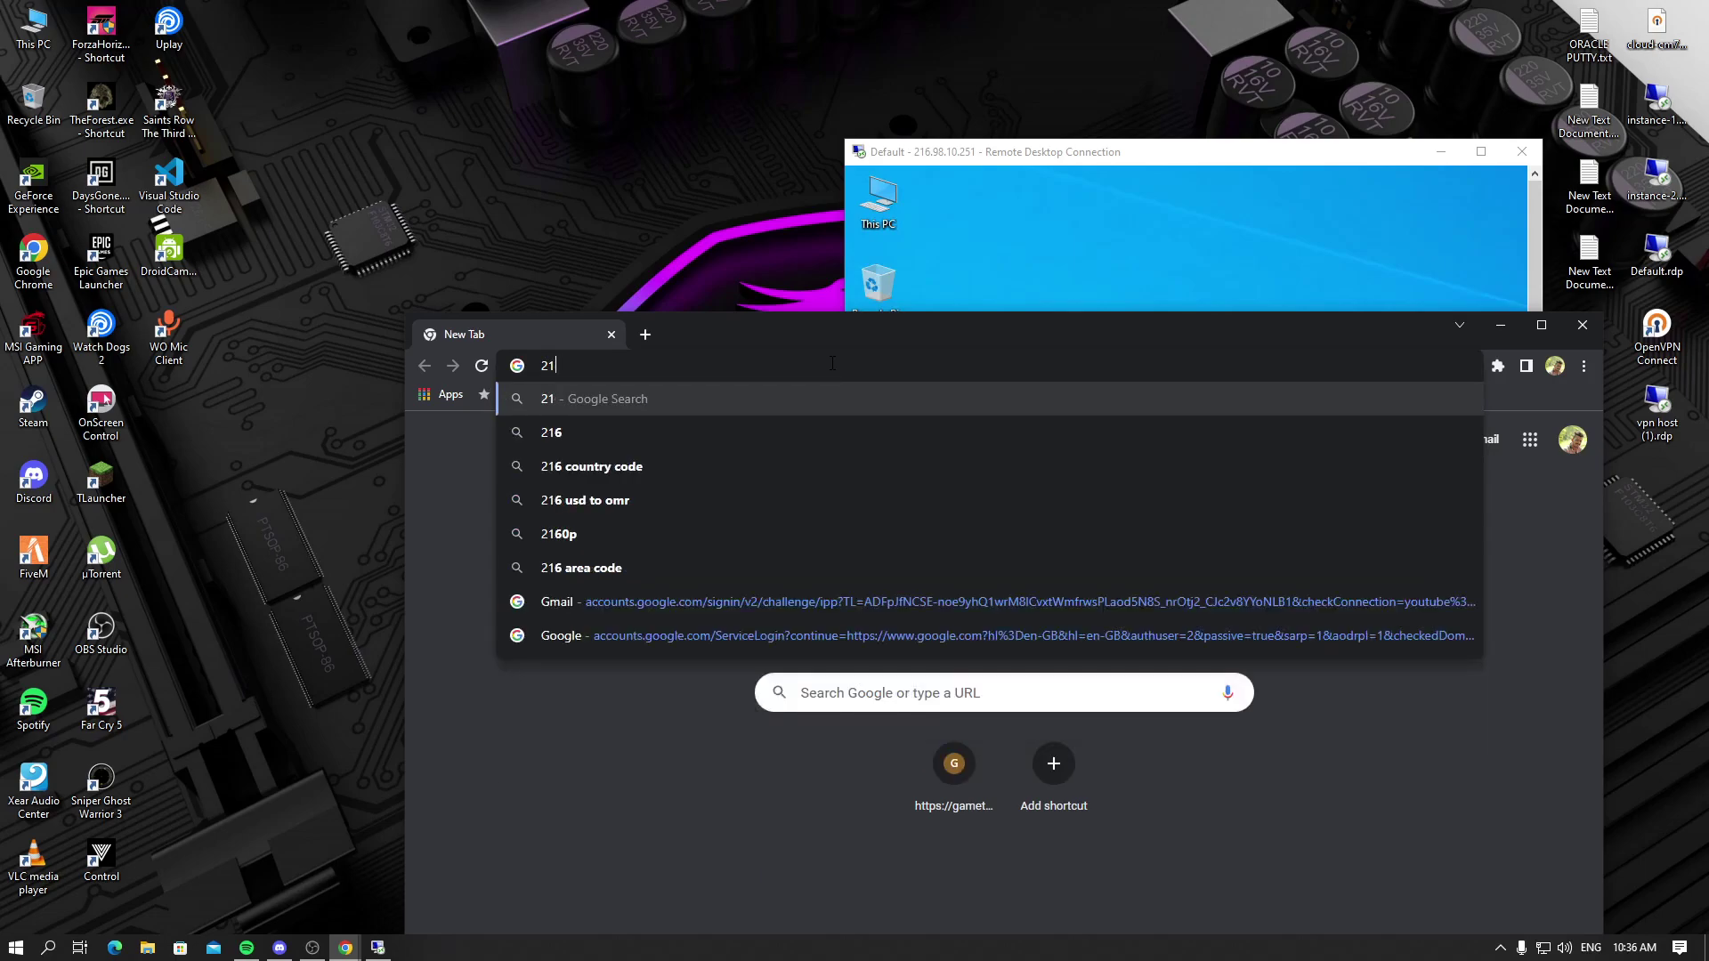
type("t")
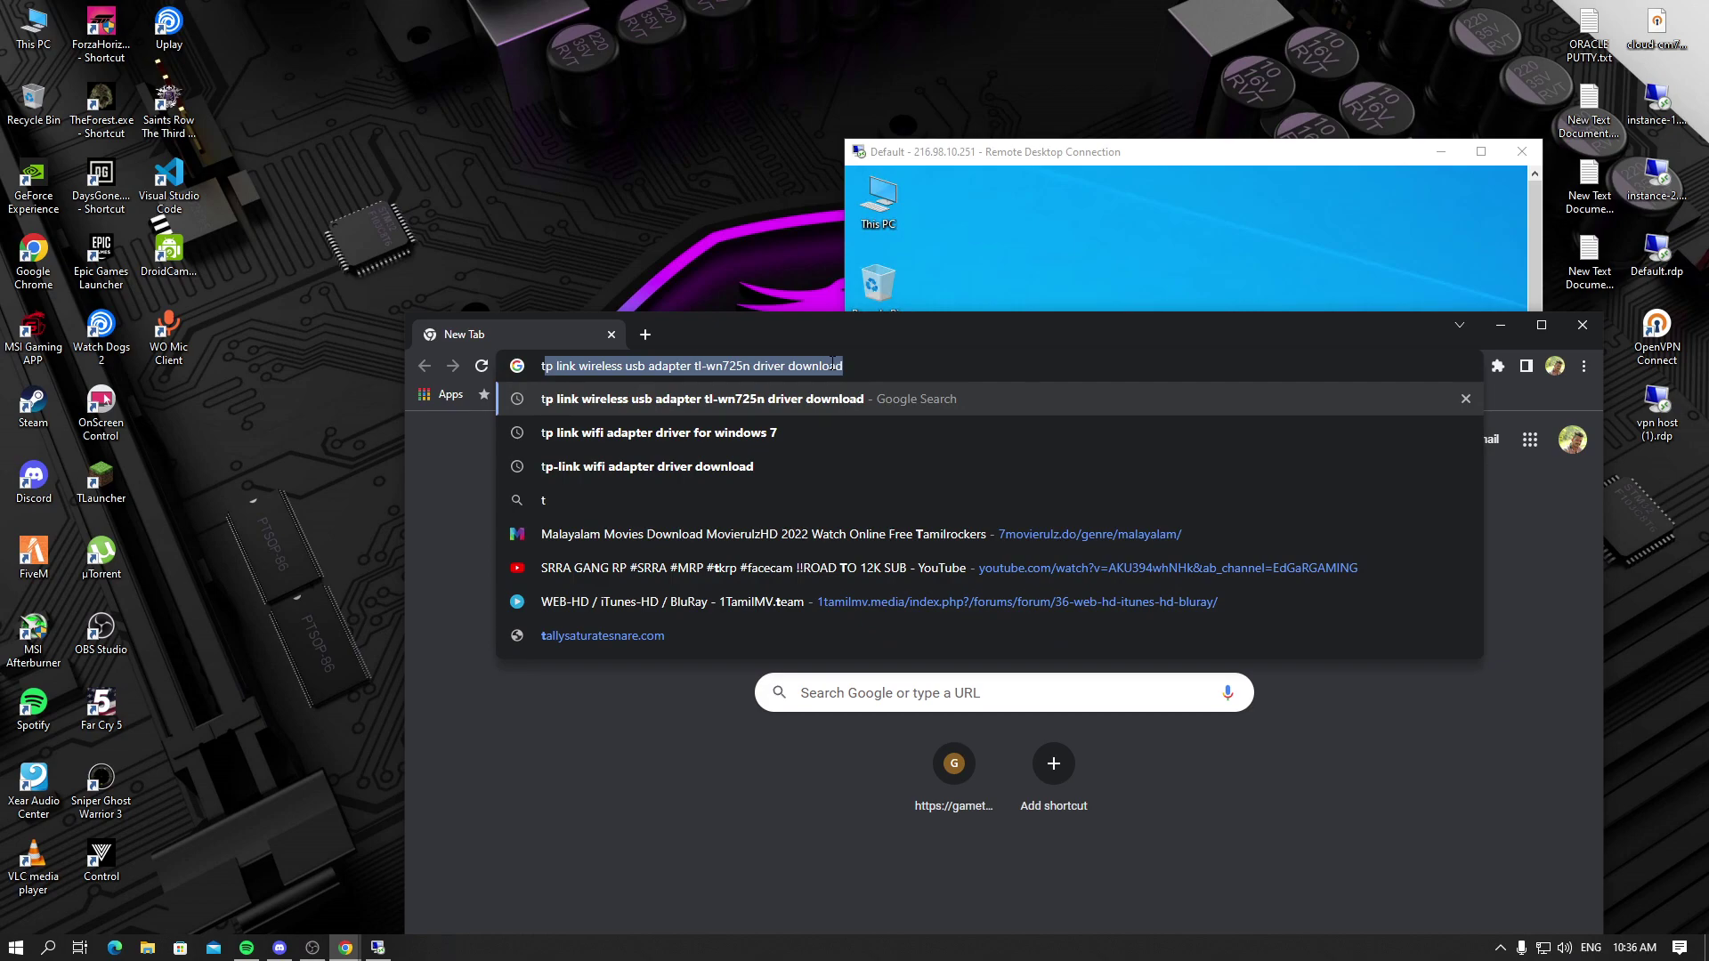
type("x")
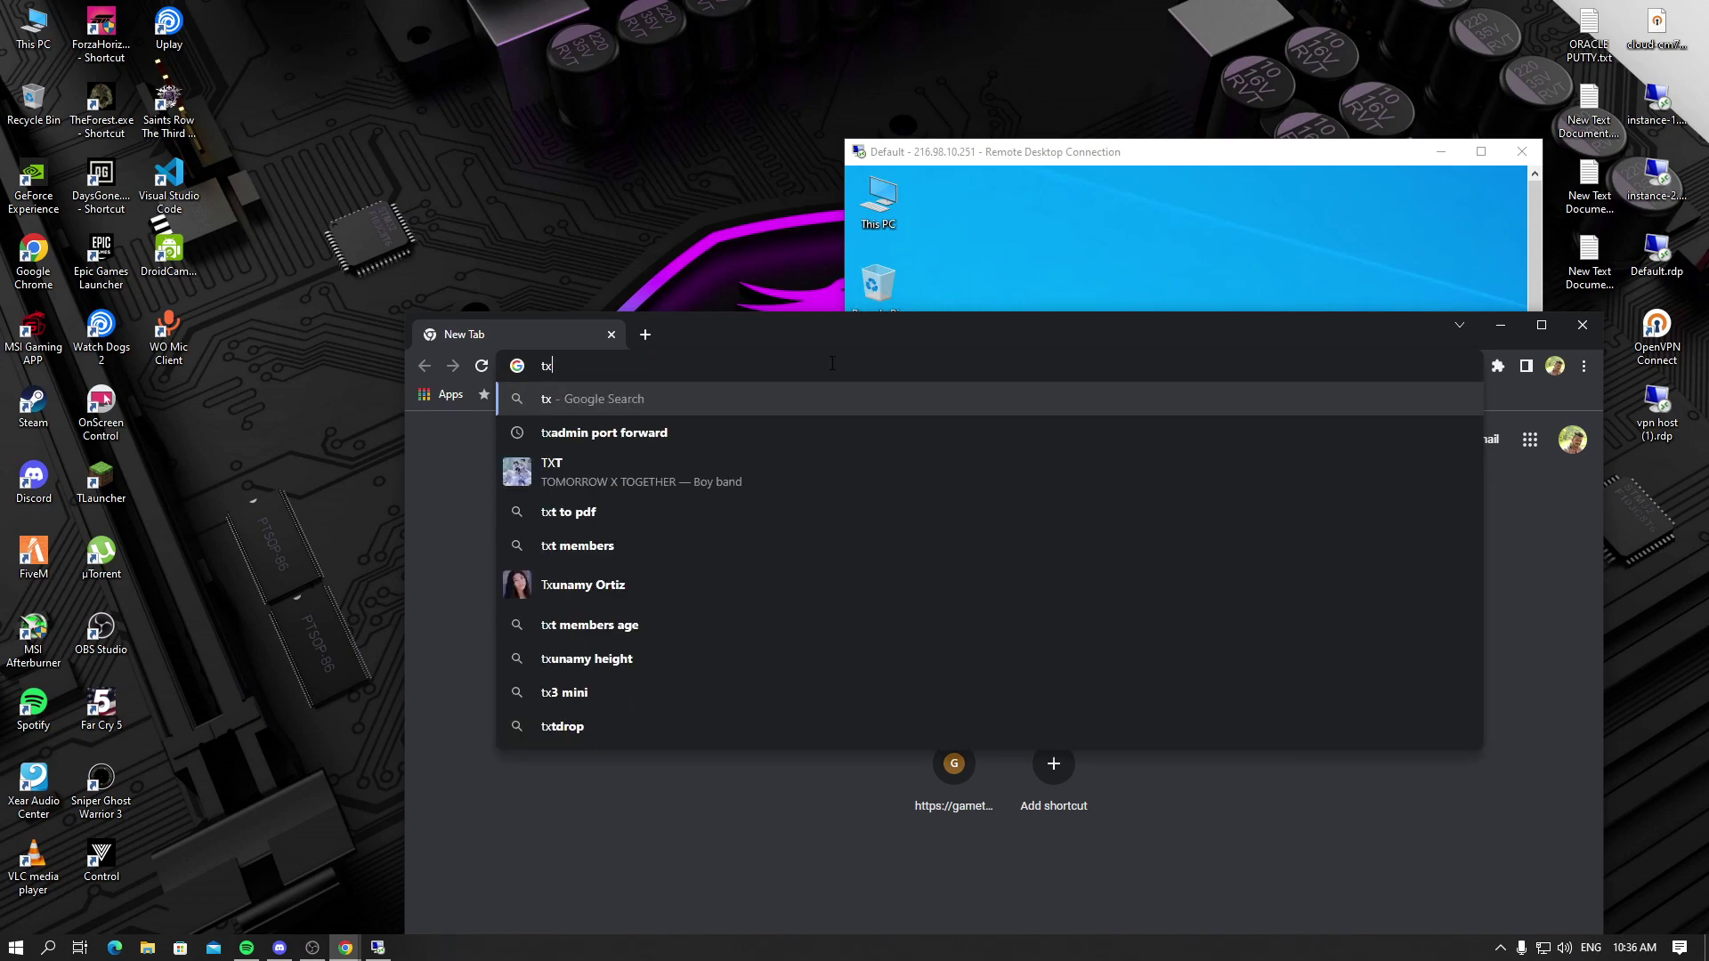
key("BackSpace")
key("BackSpace")
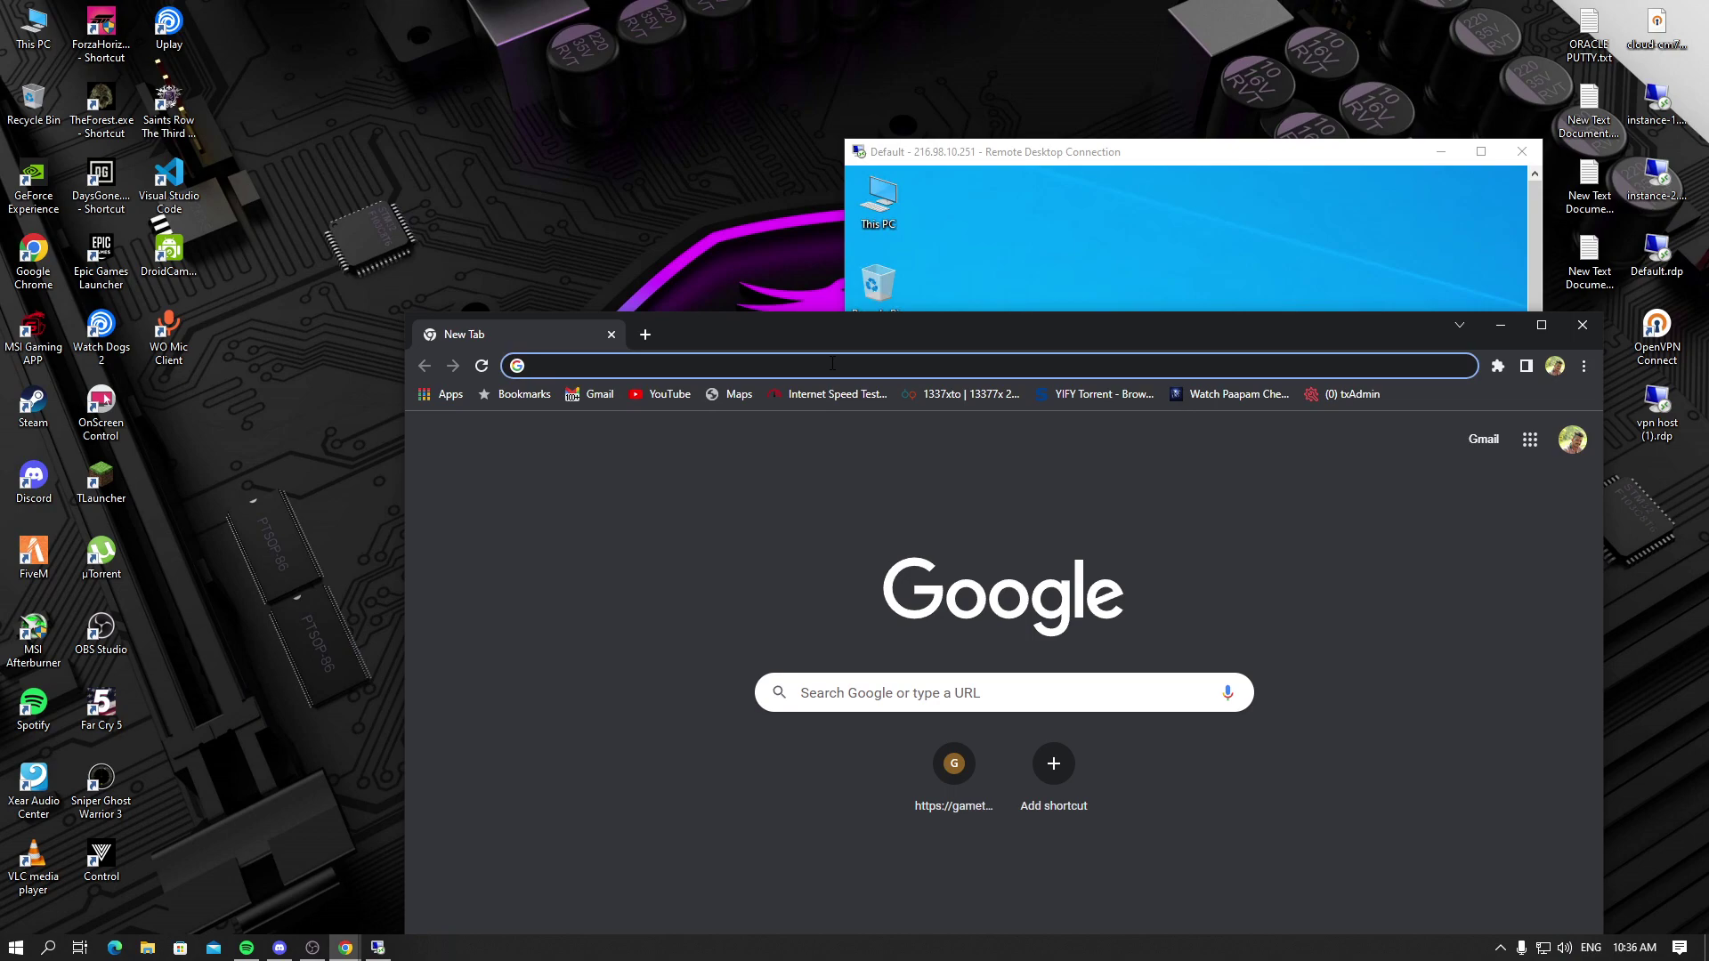
Enter the remote server's address as 216.98.10.251.30 in the local browser's address bar.
type("2.16")
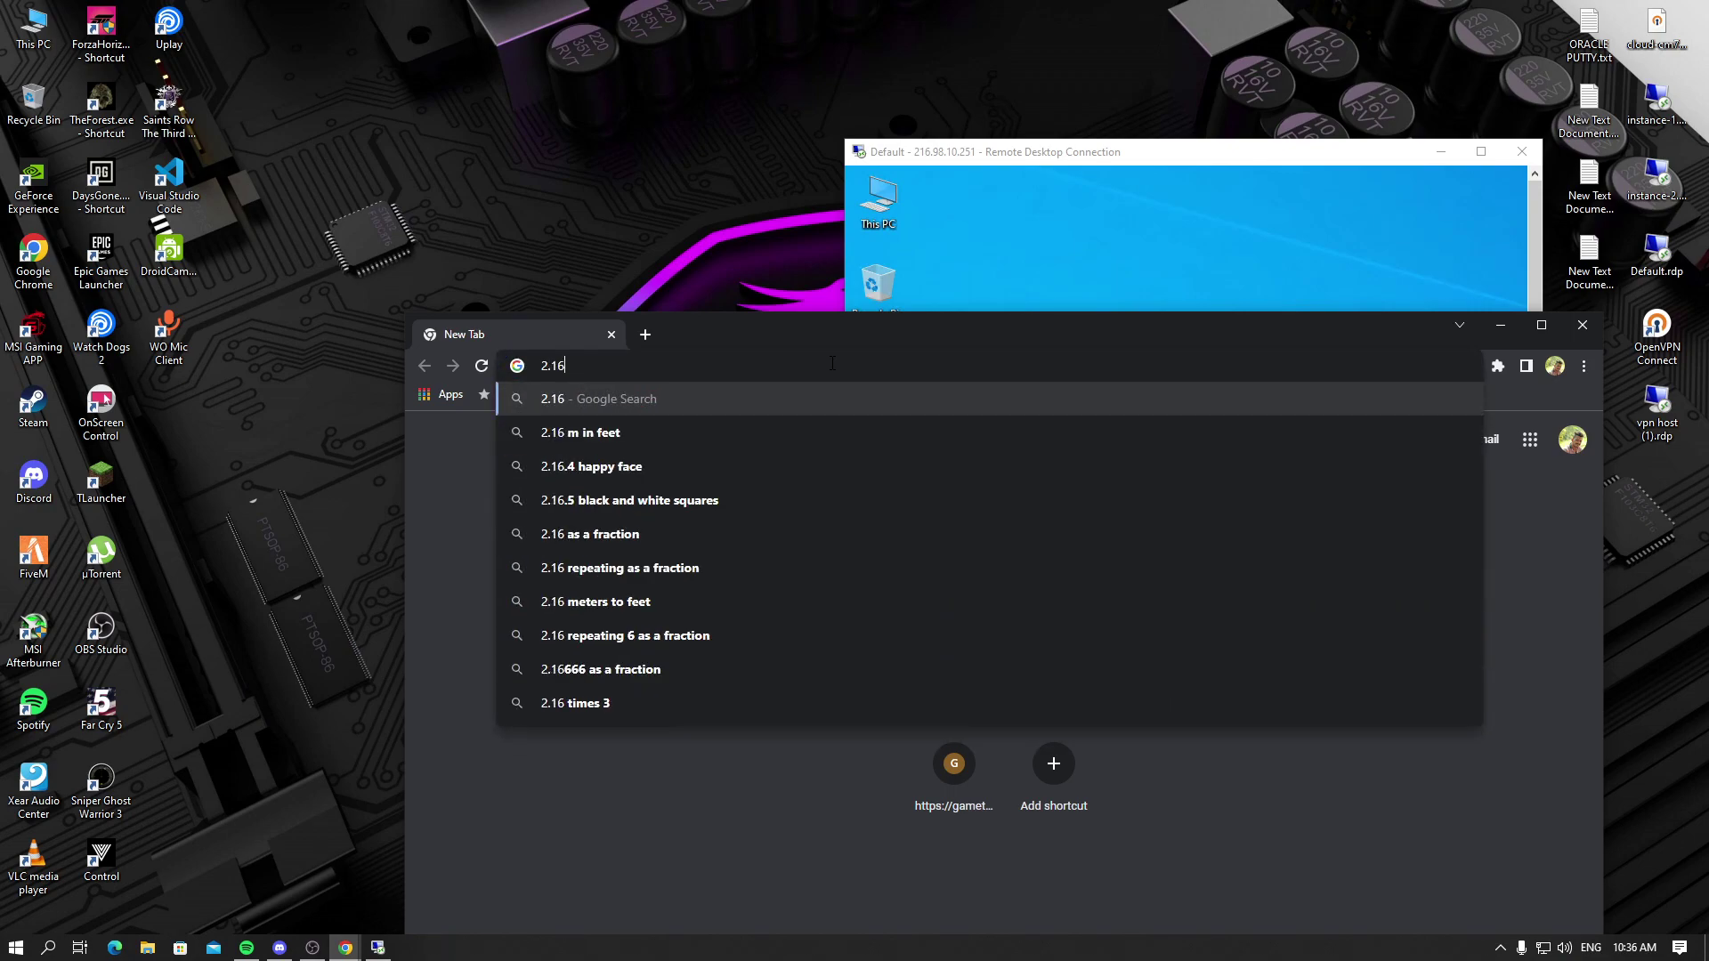
key("BackSpace")
key("BackSpace")
key("BackSpace")
type("16.98")
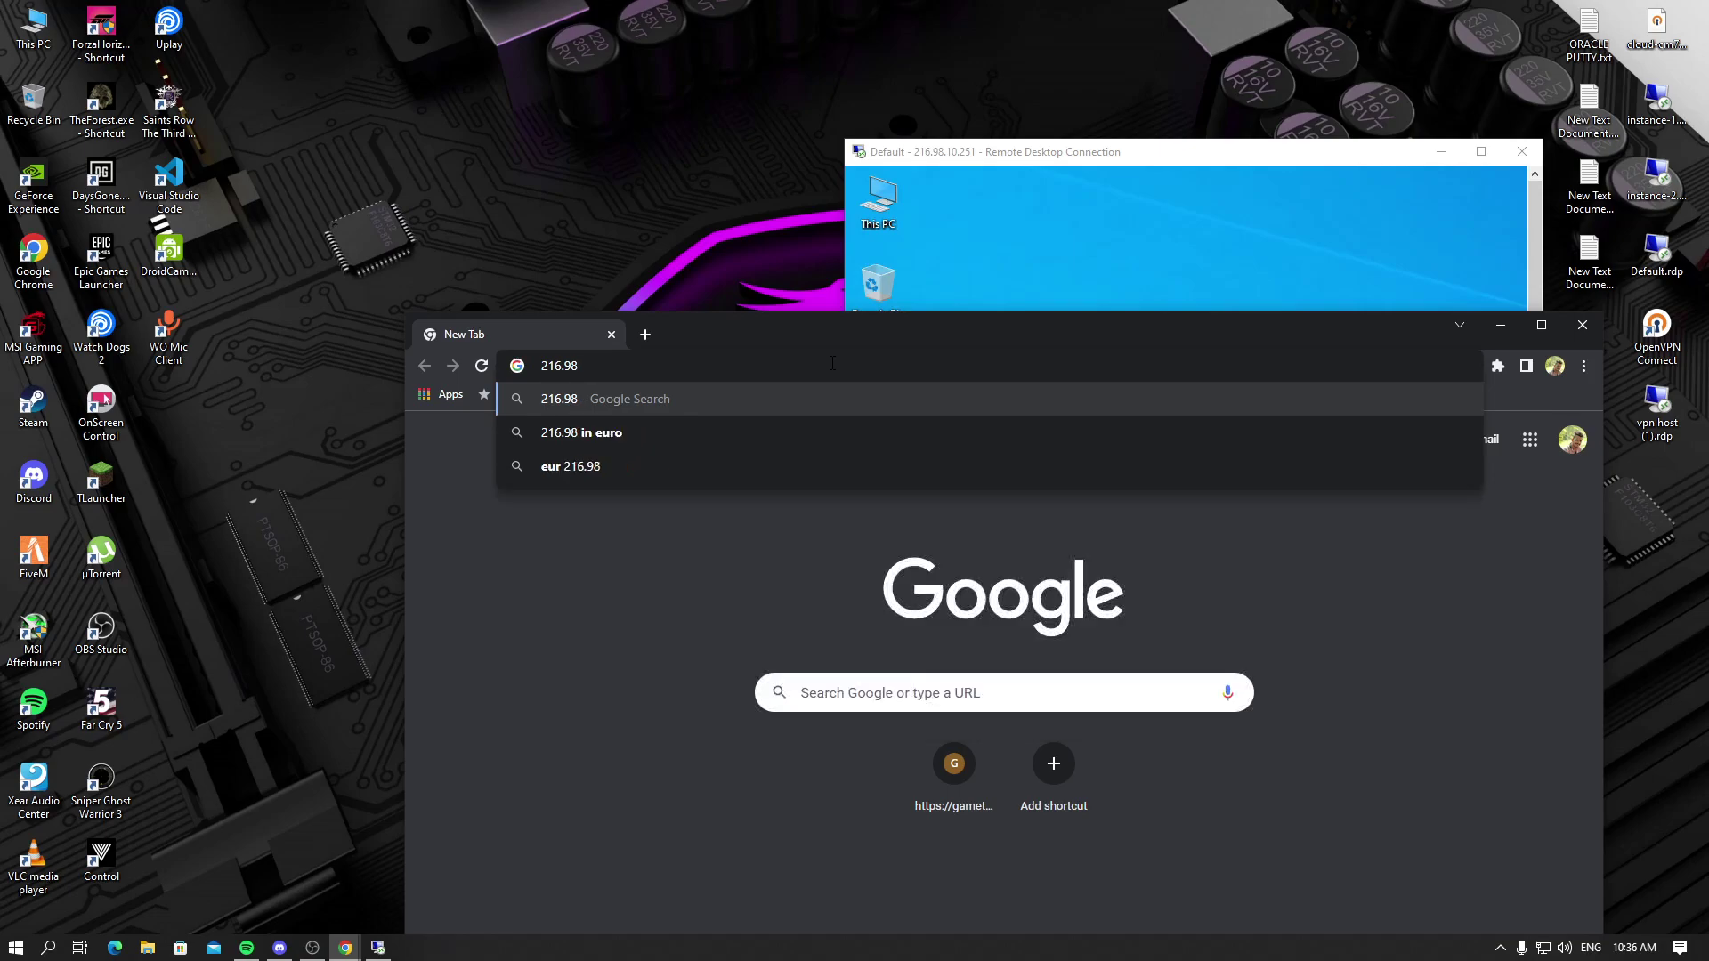
type(".10.2")
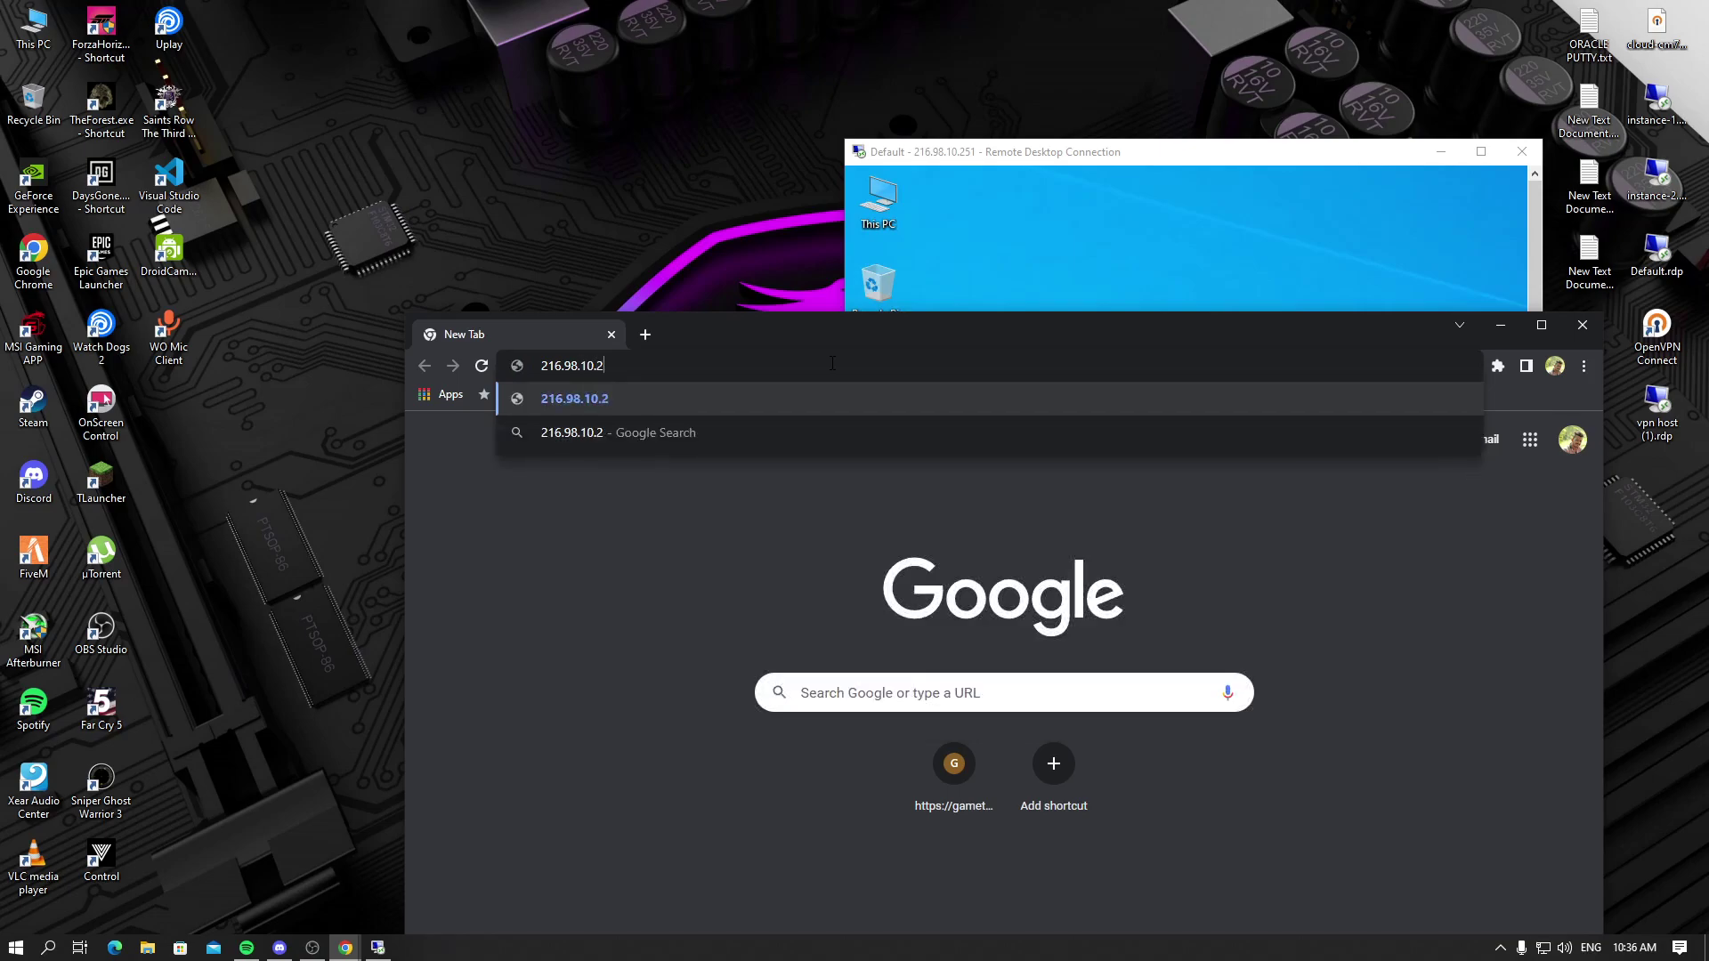
type("51.30")
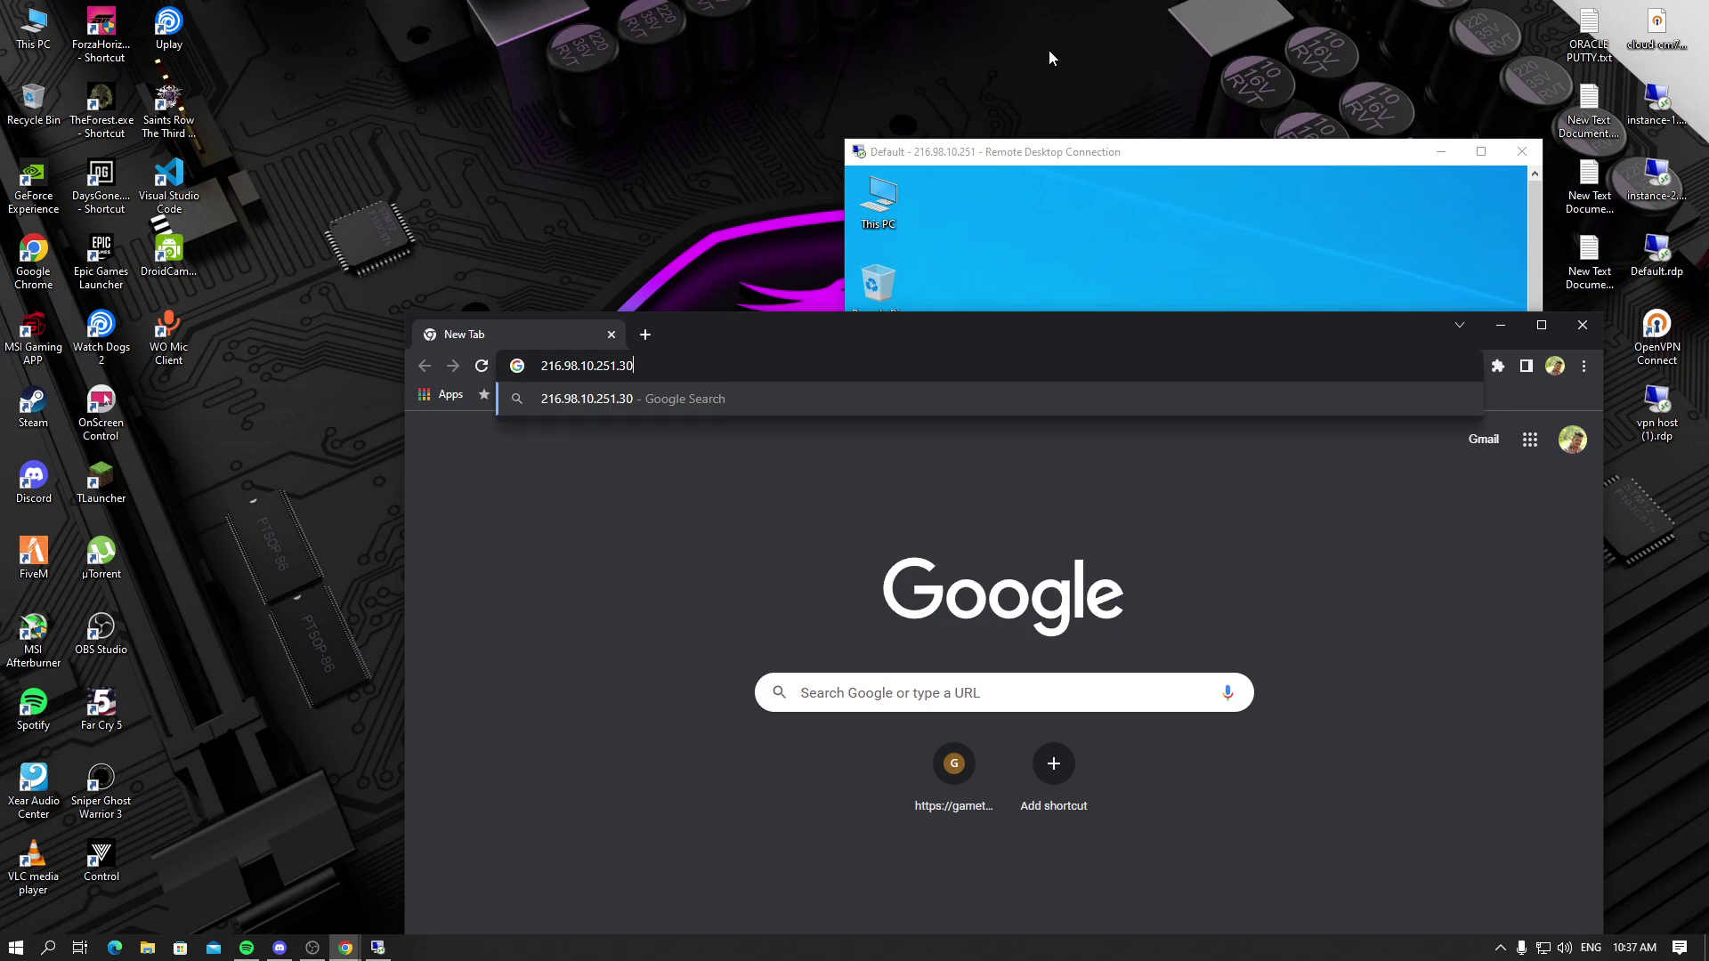
Restore the Remote Desktop session to full screen, open This PC on the remote machine, and minimize the session.
double_click(1194, 152)
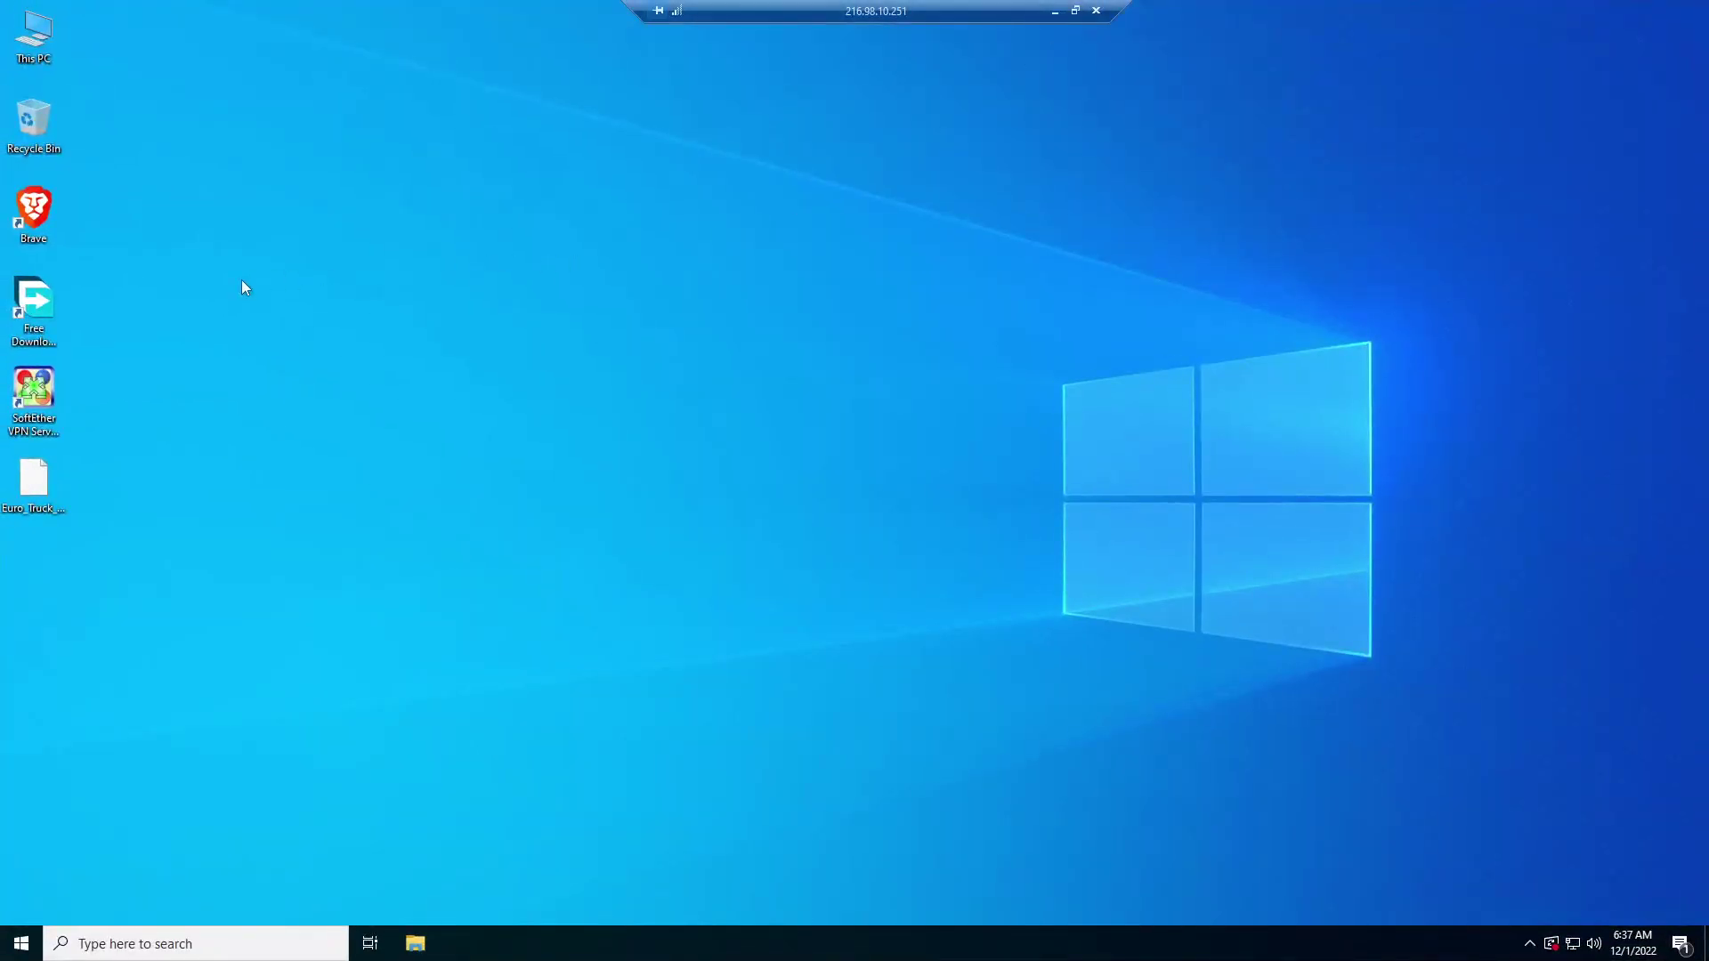
left_click(27, 40)
key("Return")
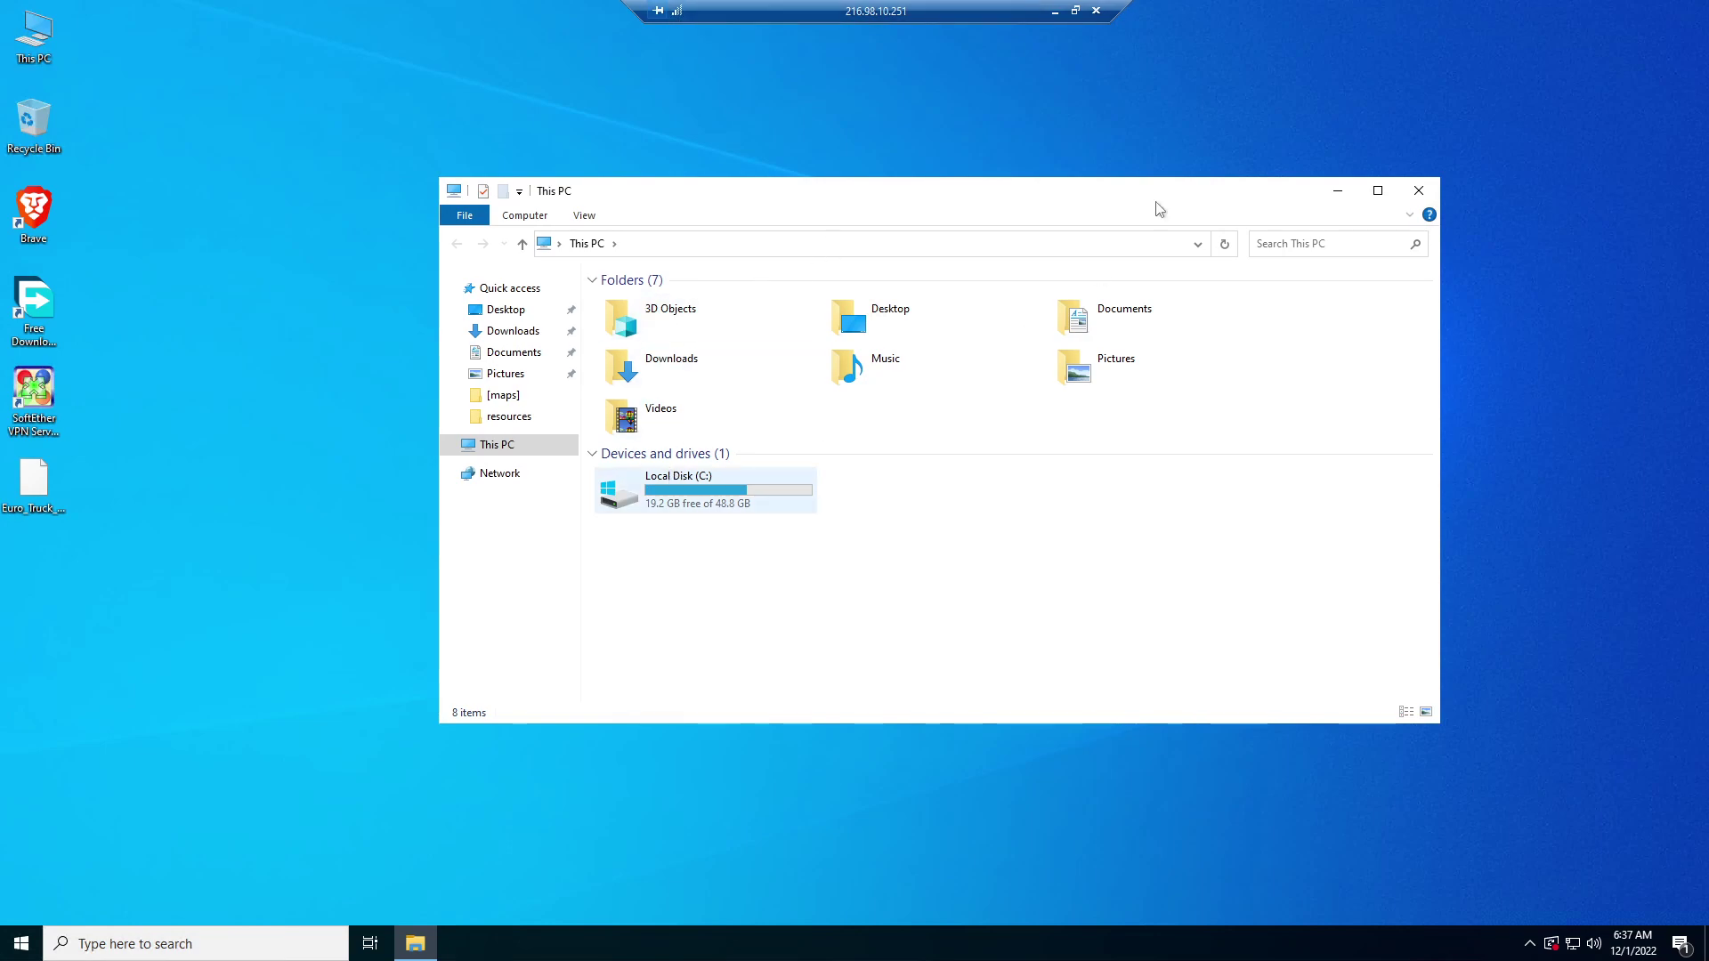
left_click(1055, 11)
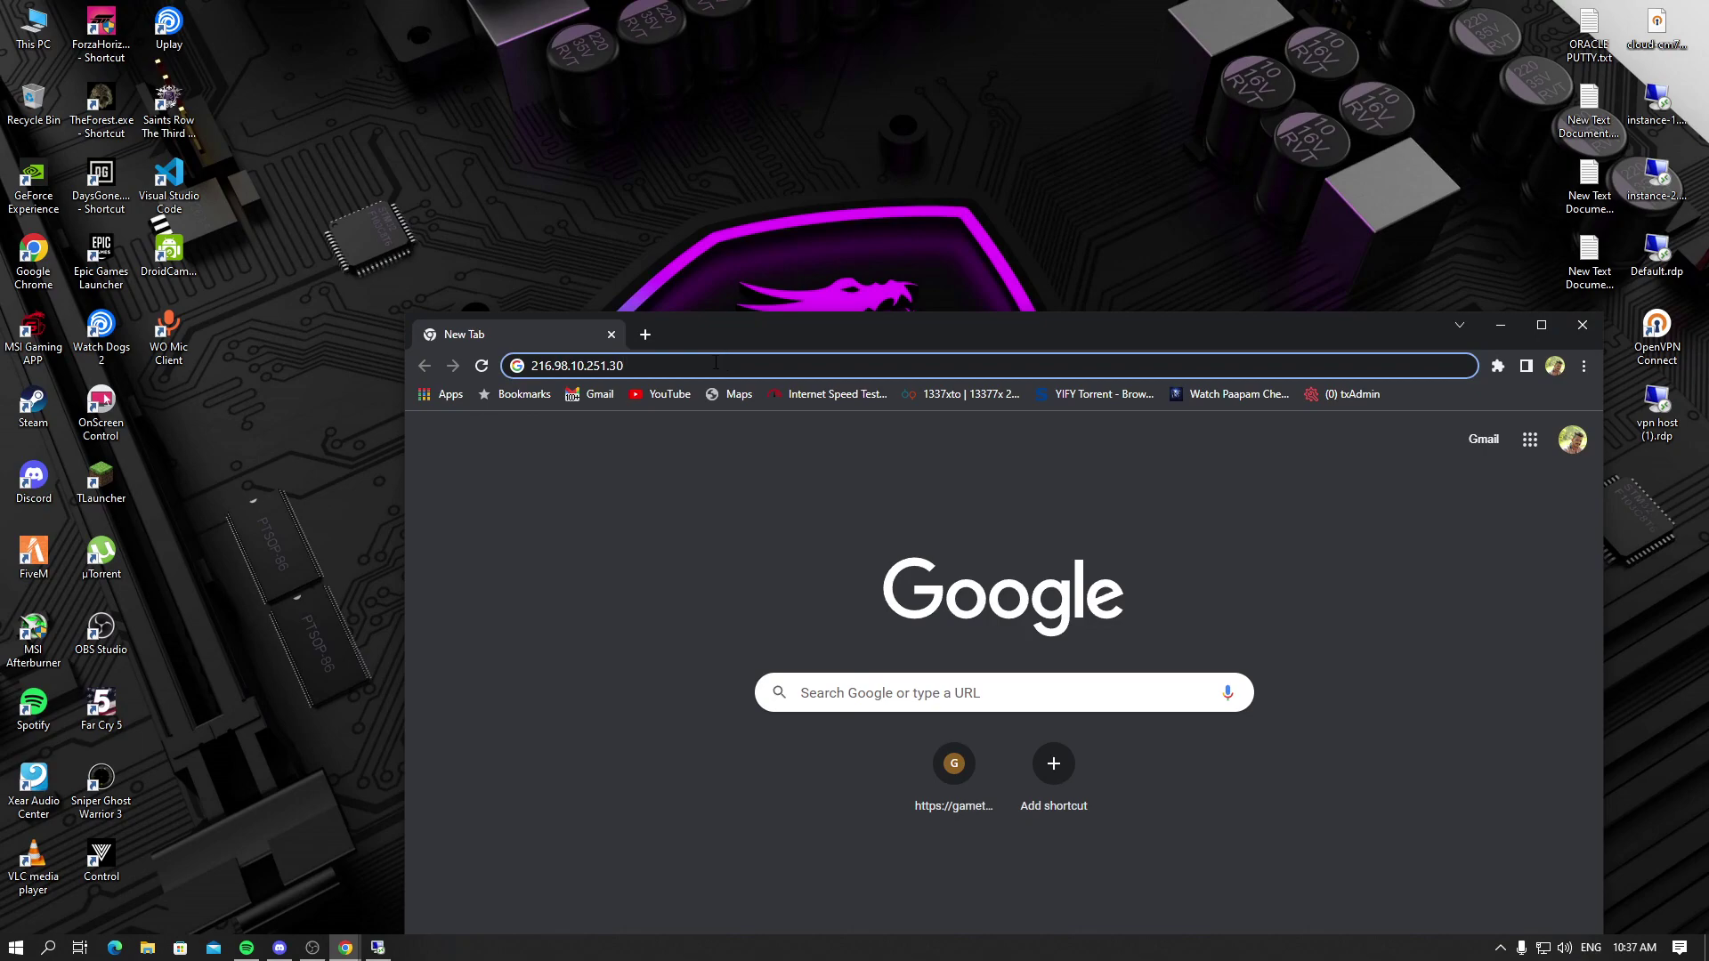
Change the ending of the entered address so it reads 216.98.10.251.40120 and submit it.
key("BackSpace")
key("BackSpace")
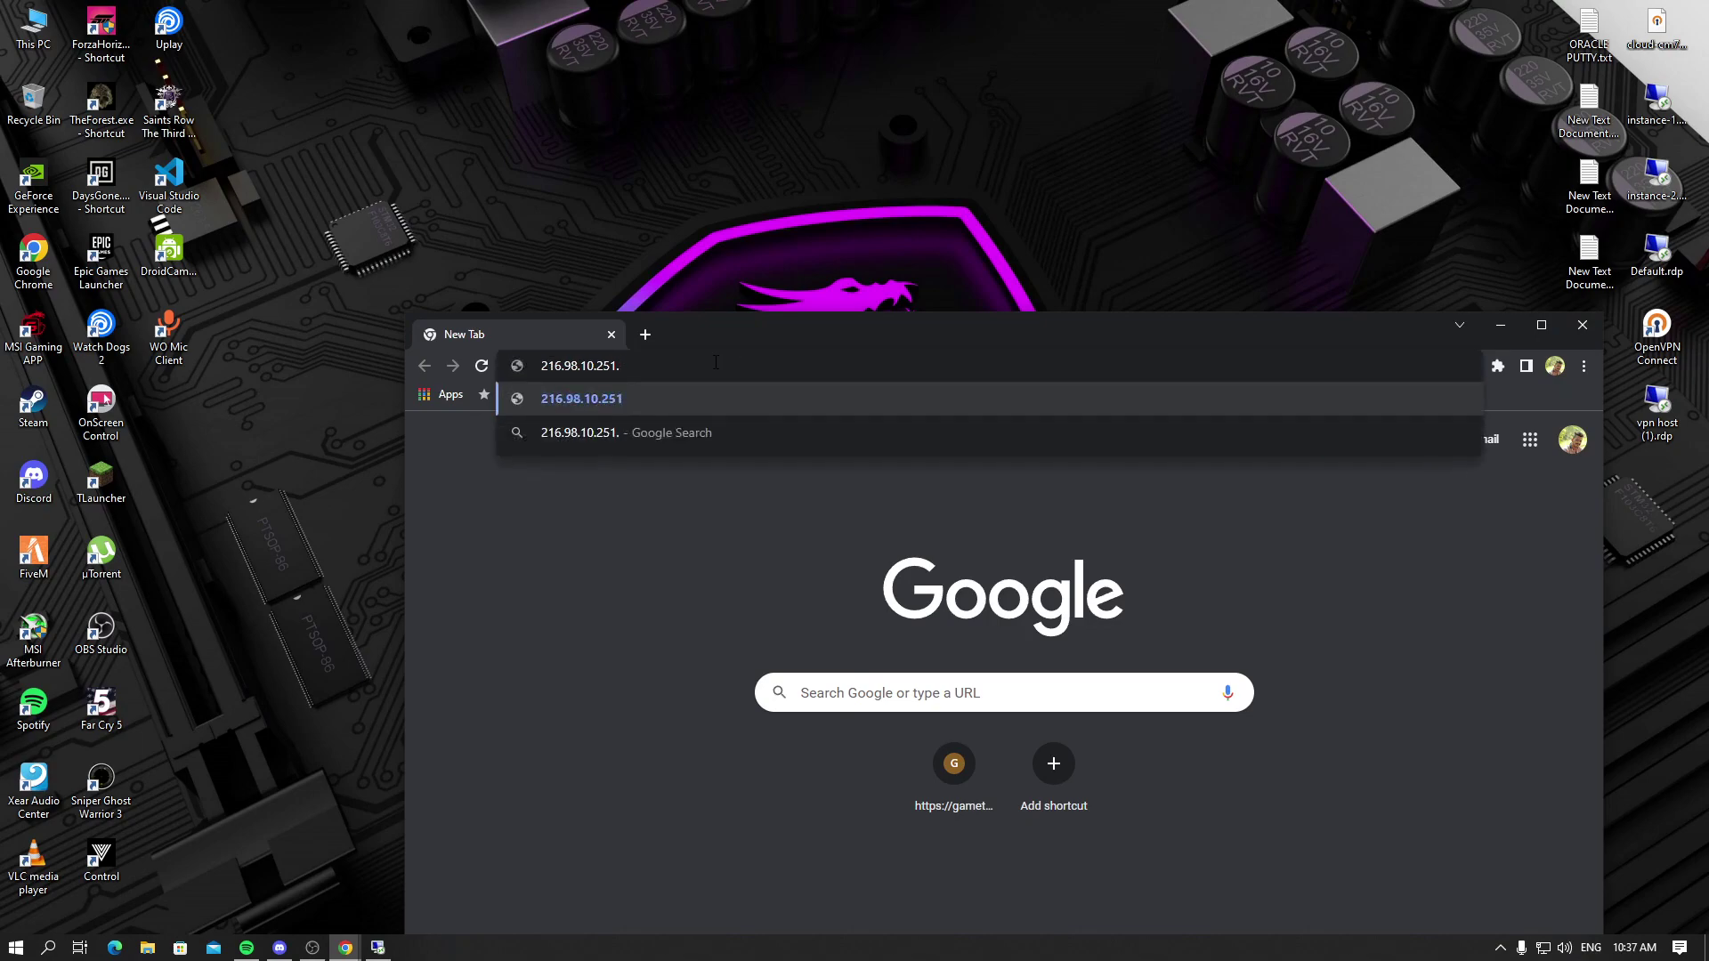
type("40120")
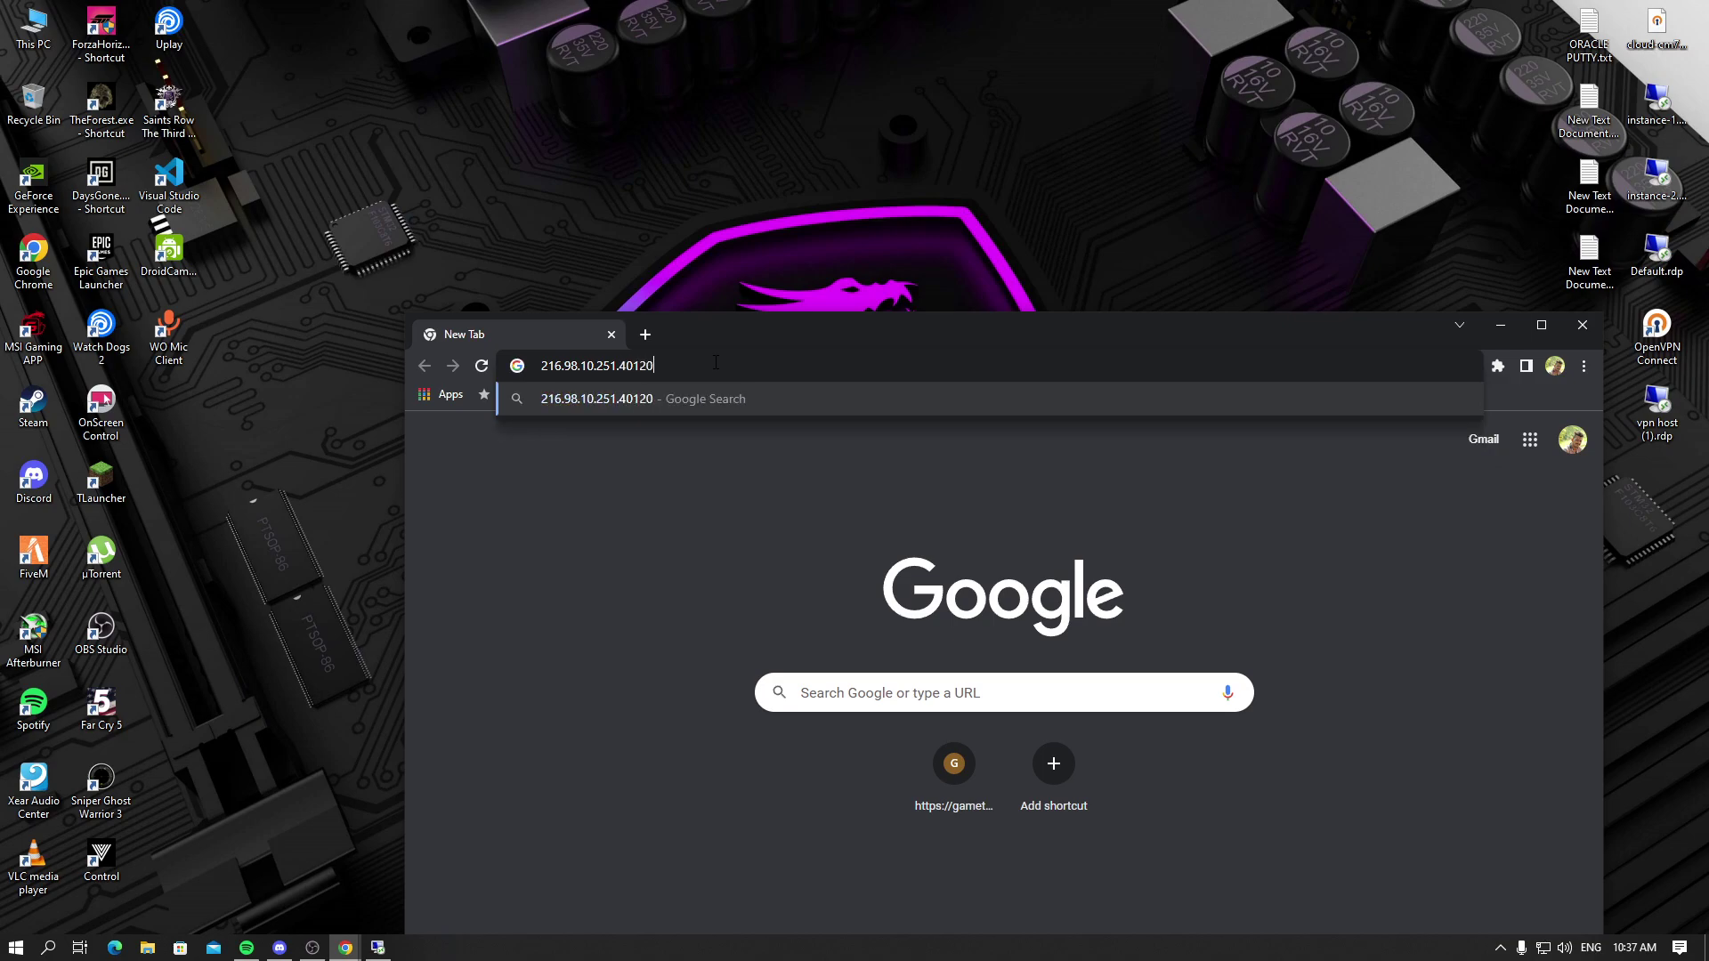
key("Return")
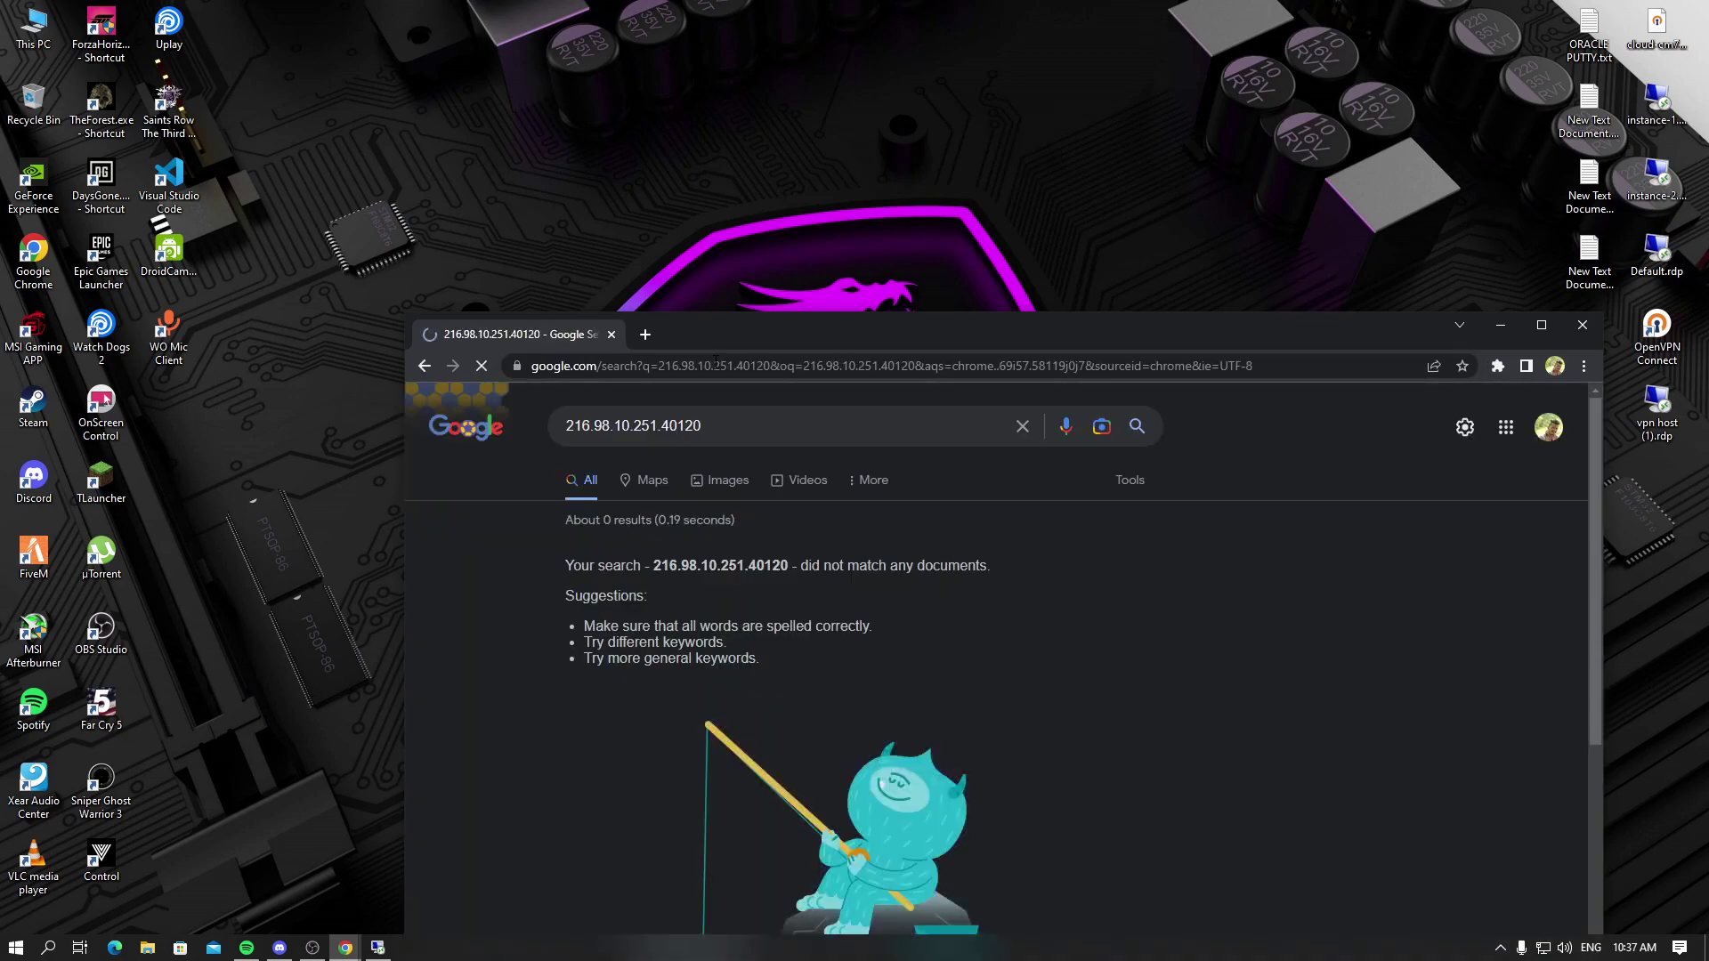
Return to the Remote Desktop session and open the FXServre folder on Local Disk (C:).
left_click(378, 948)
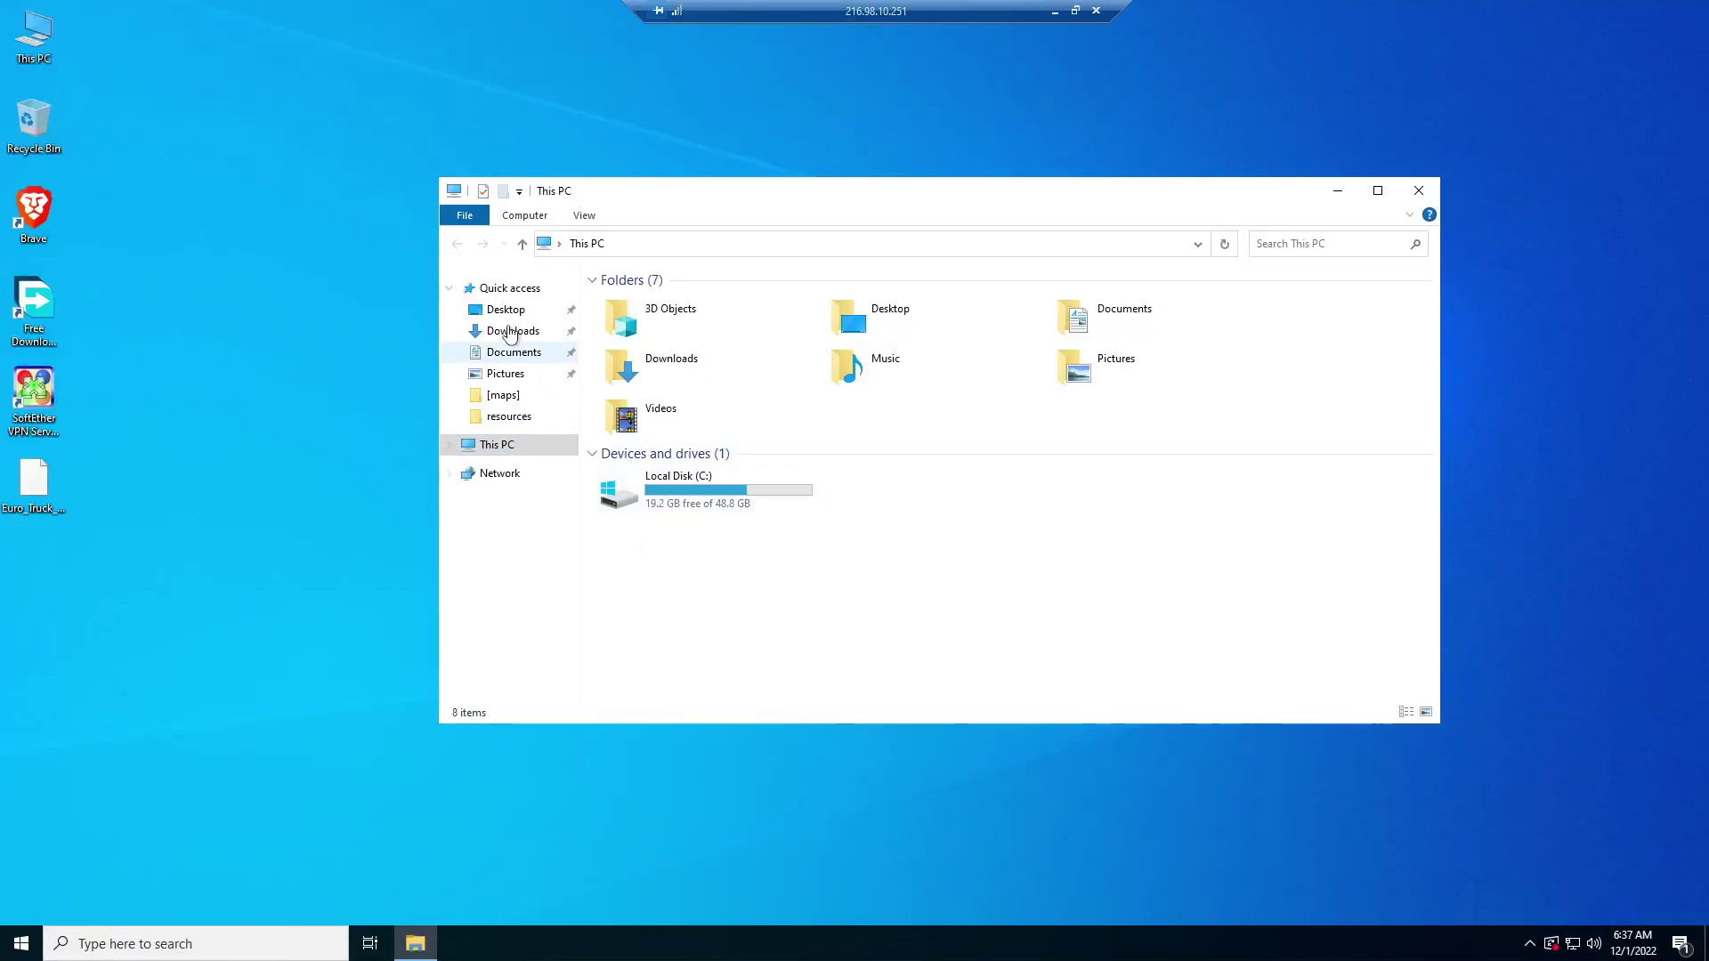
double_click(700, 504)
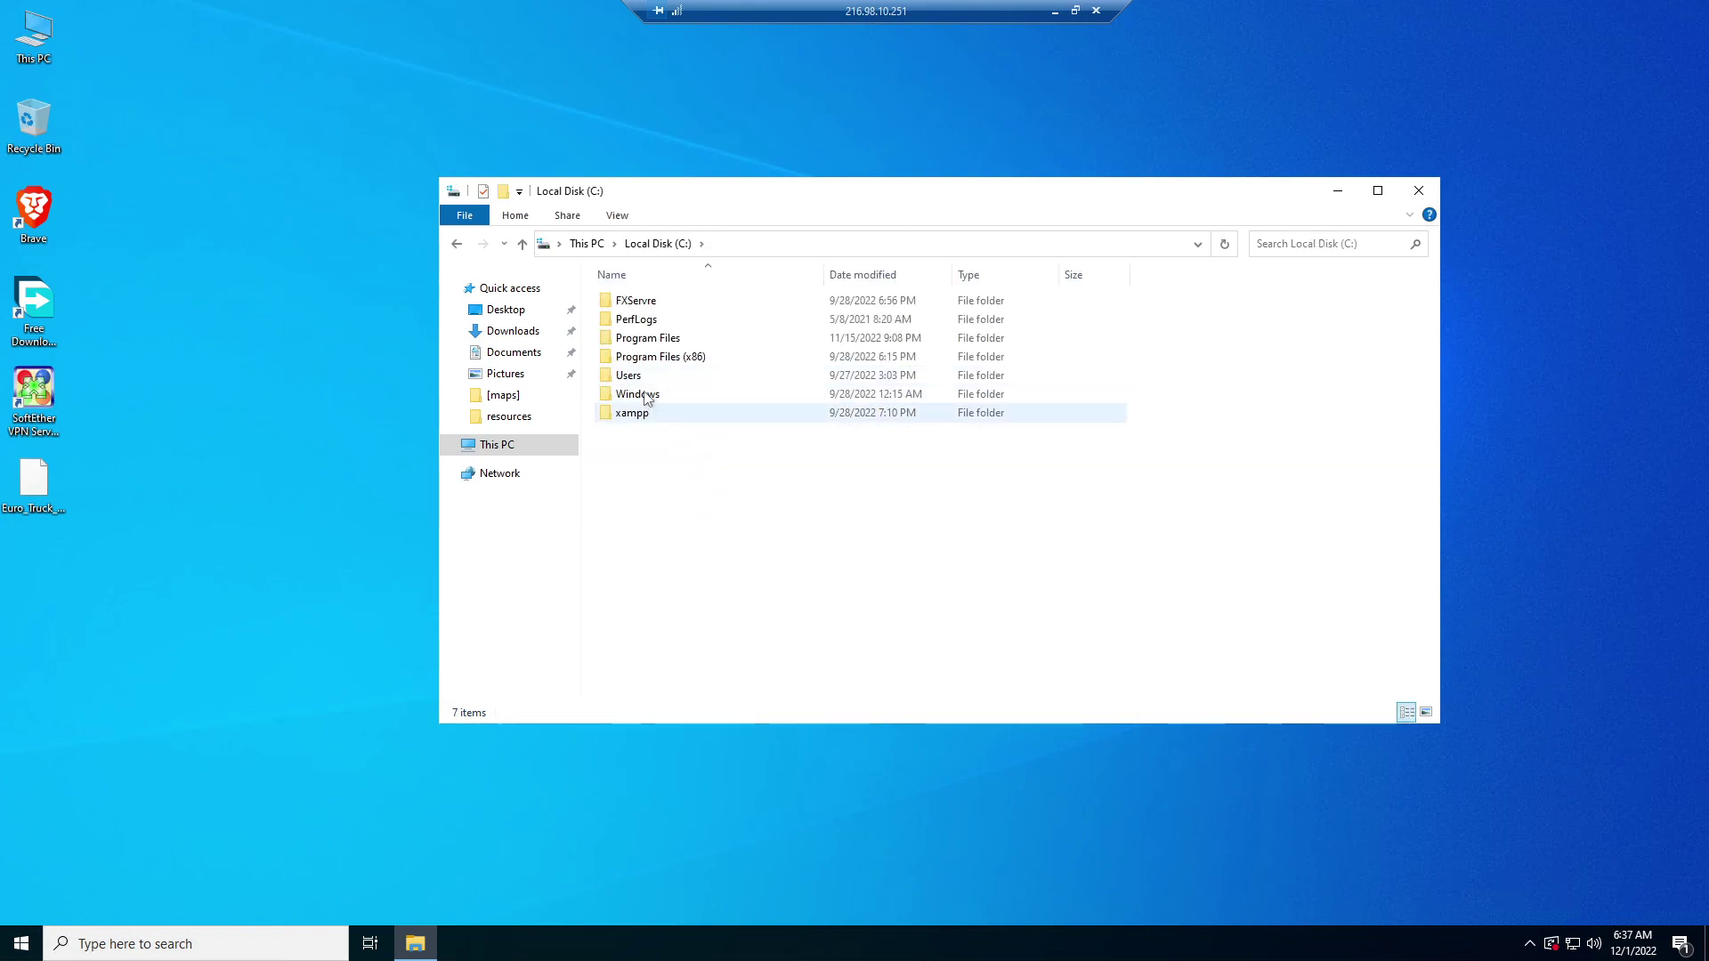
double_click(662, 305)
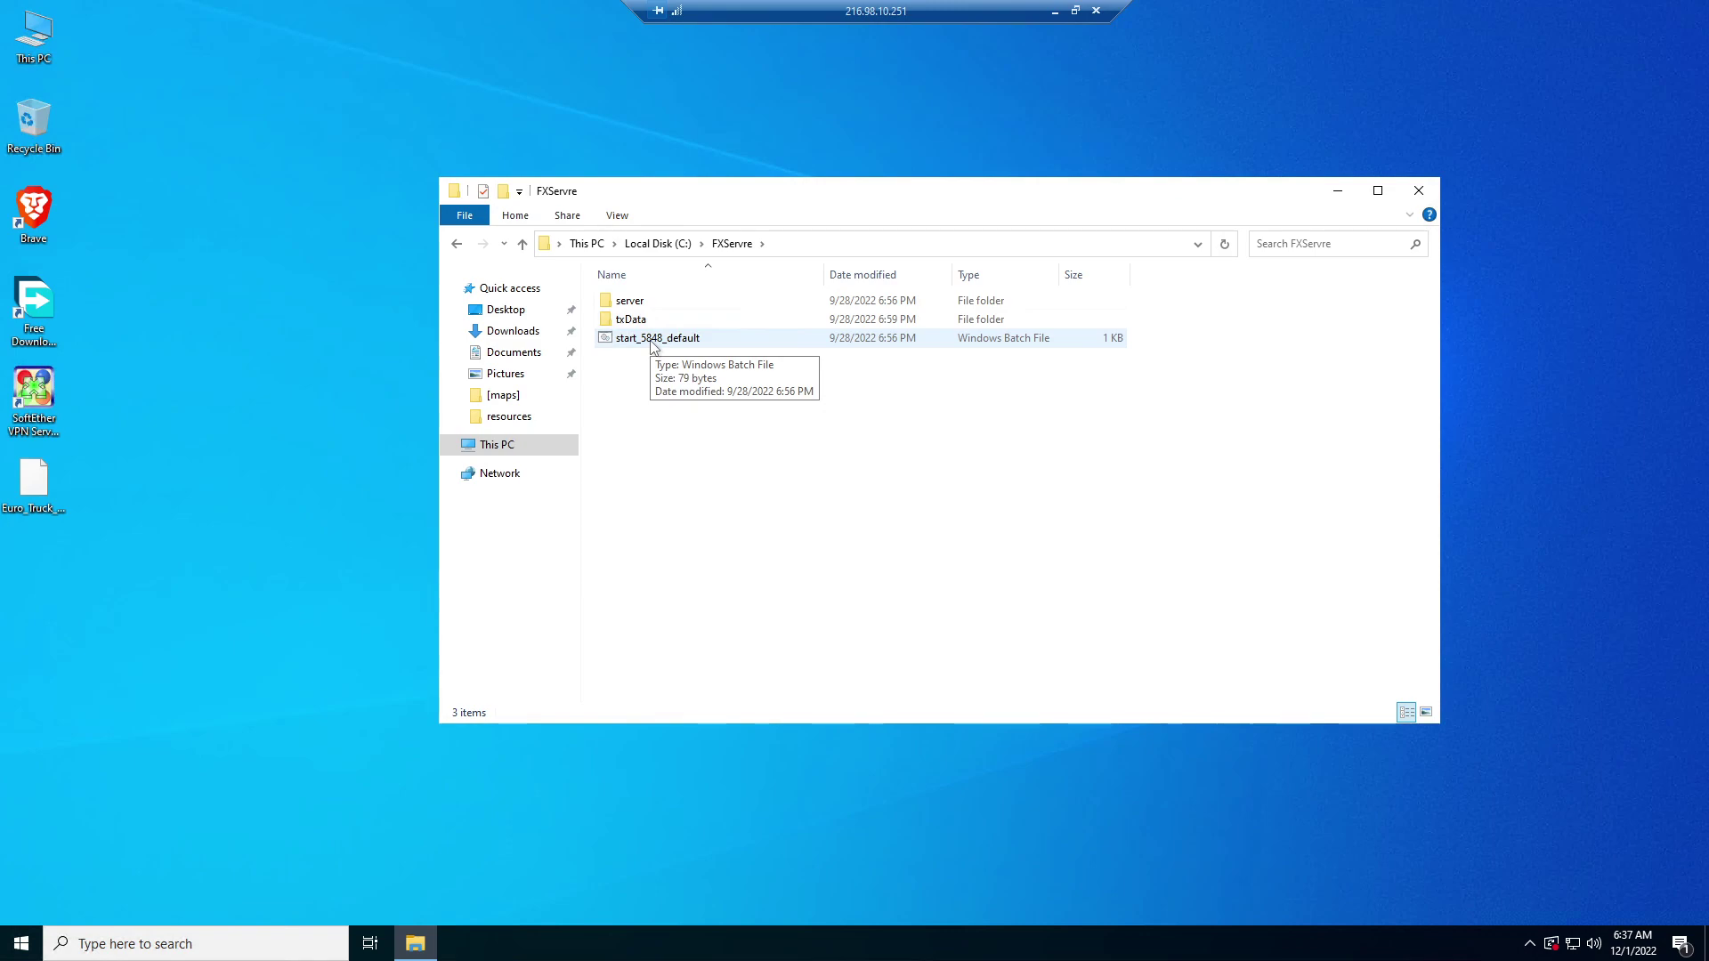
Try to start the server with the start_5848_default batch file and close its console.
right_click(653, 345)
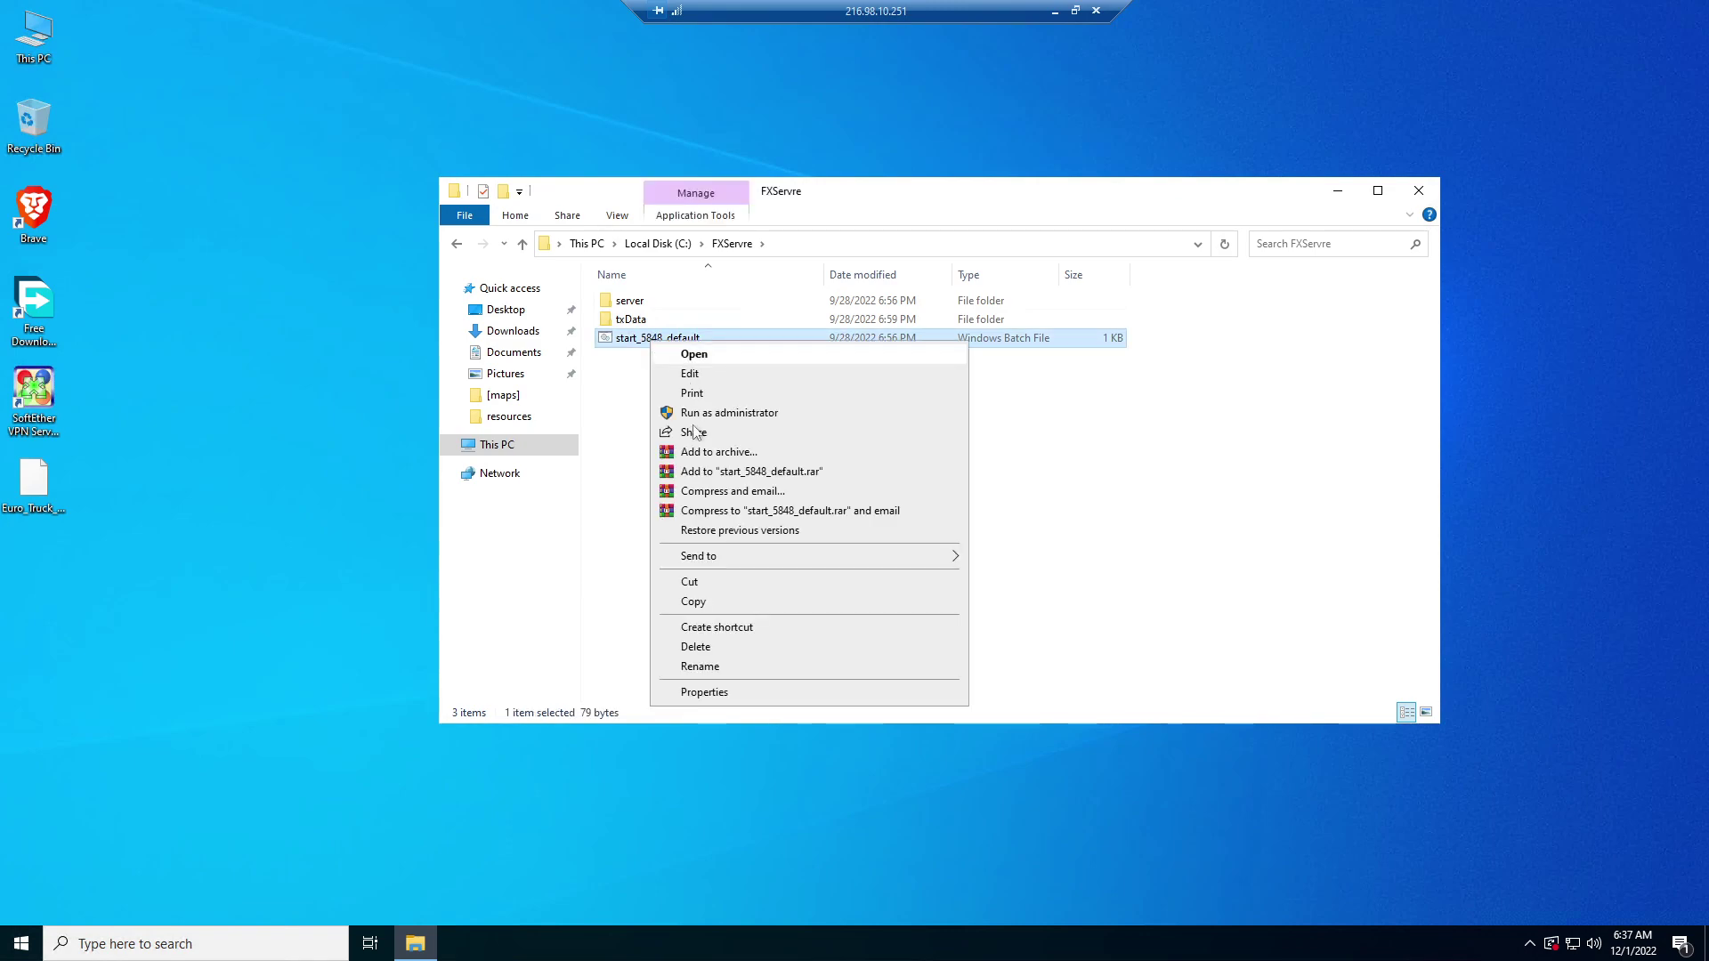
left_click(695, 354)
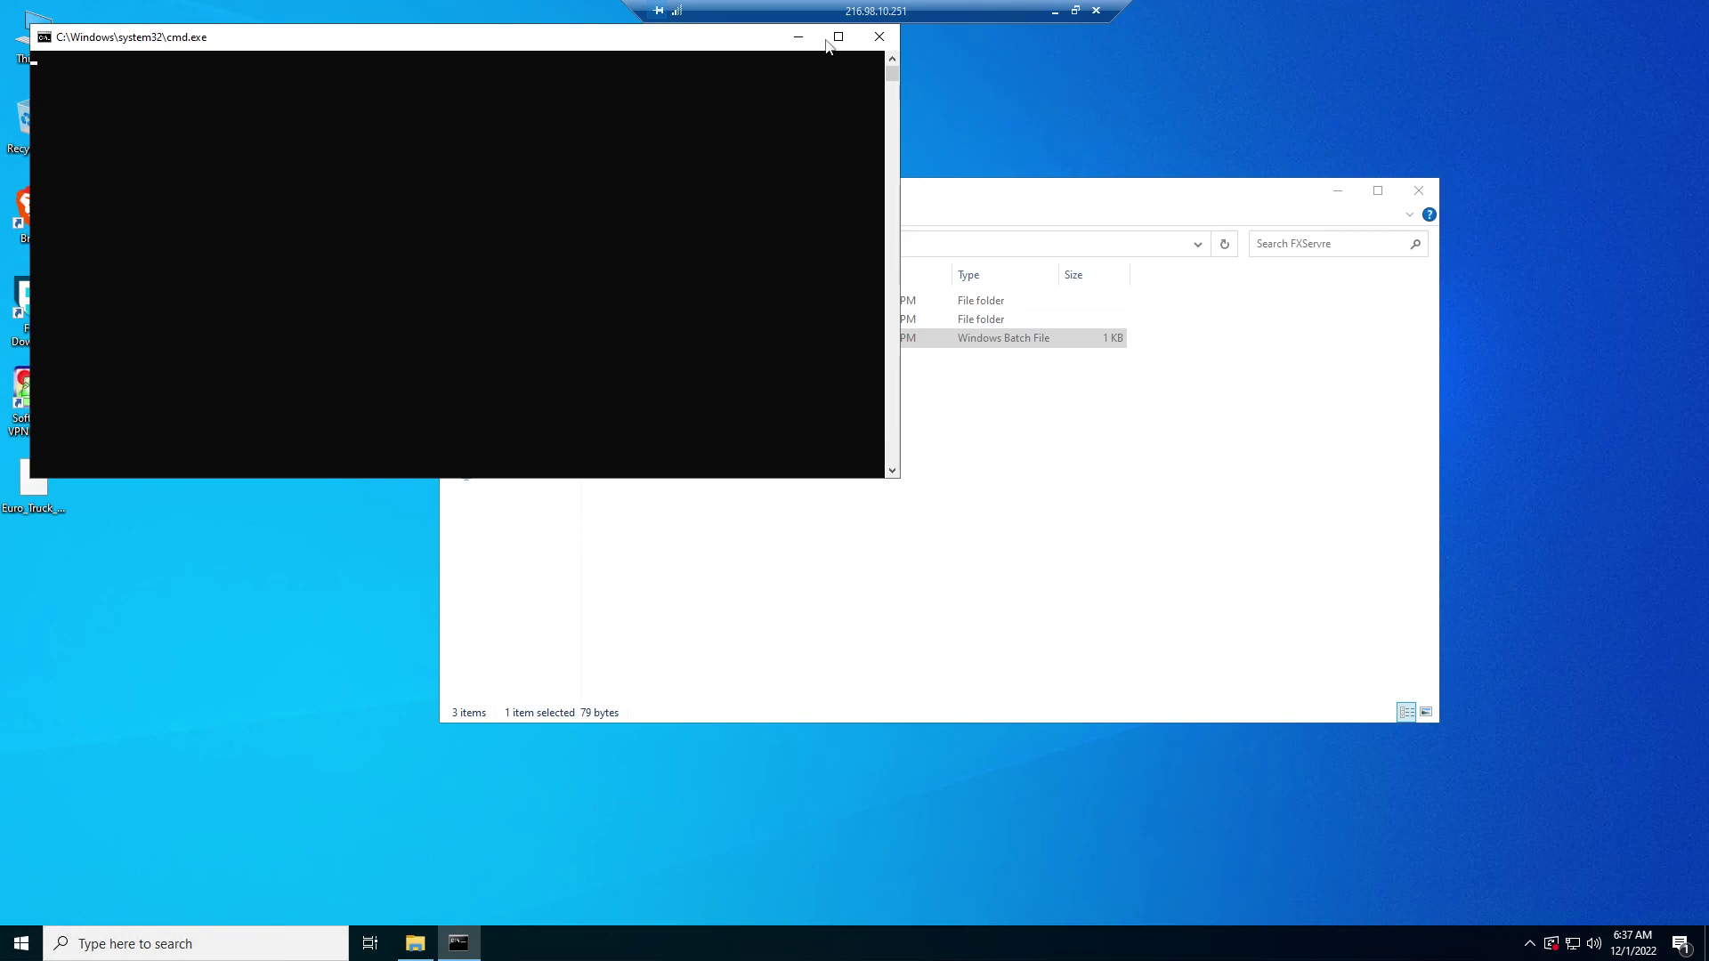
left_click(880, 38)
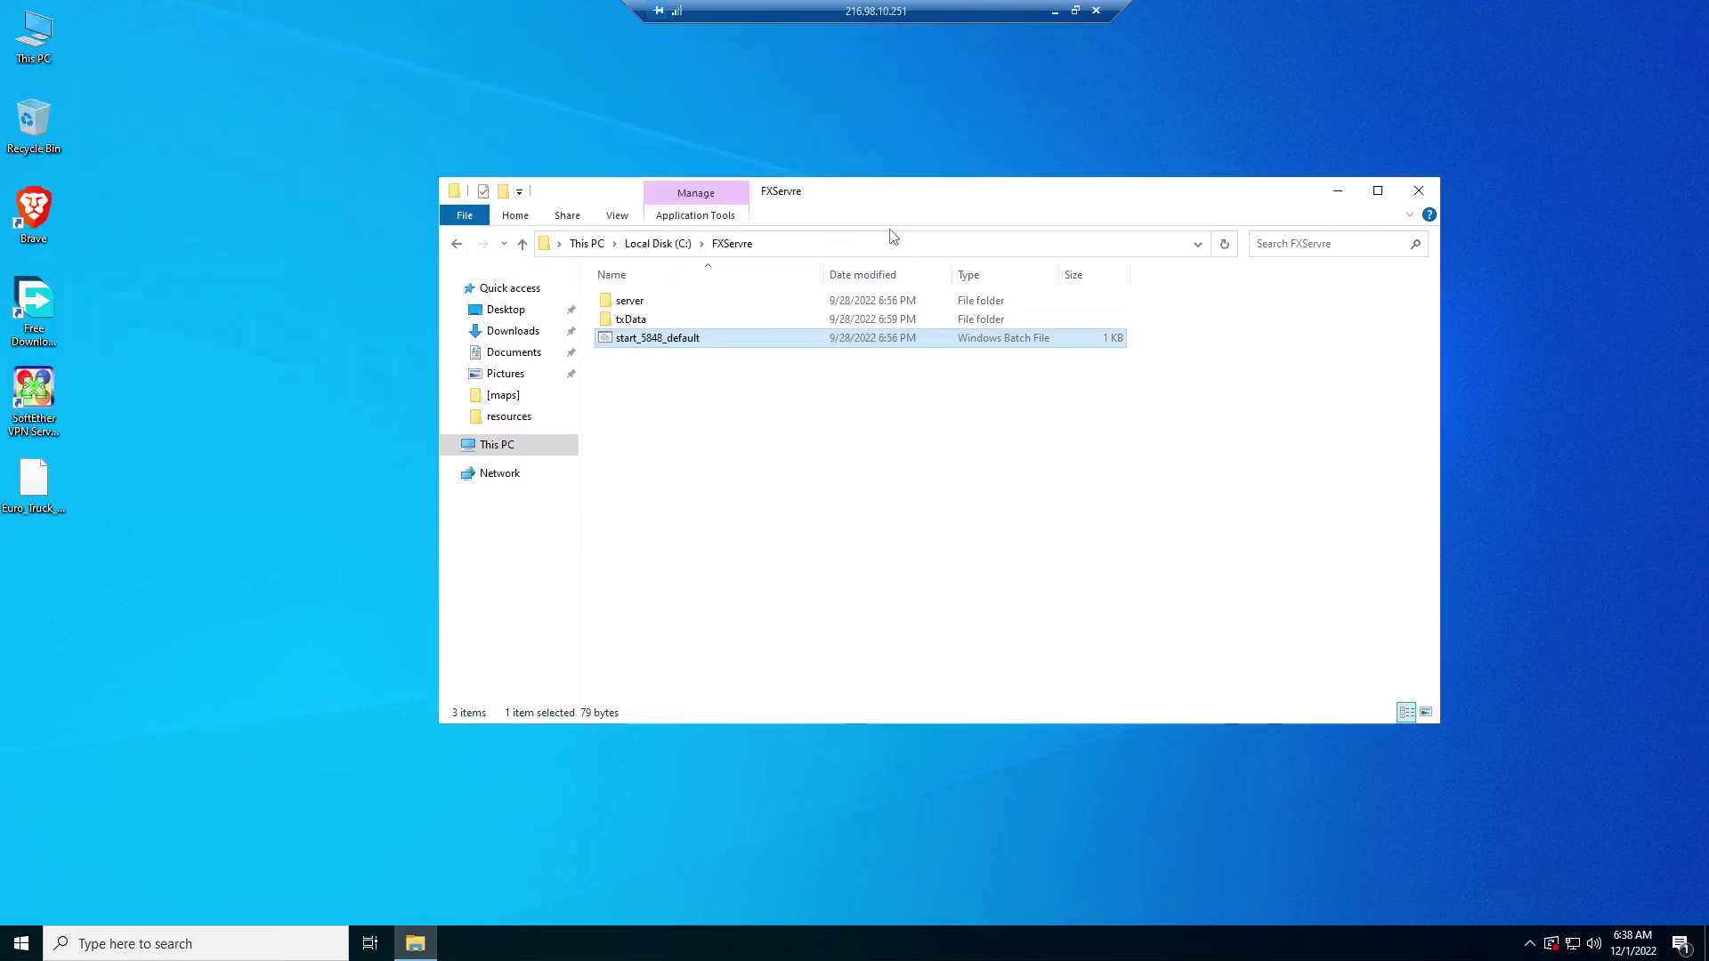
Launch the FXServer application from the server folder and close the File Explorer window.
double_click(641, 306)
scroll(718, 463, "down", 8)
scroll(717, 463, "down", 15)
scroll(691, 410, "up", 2)
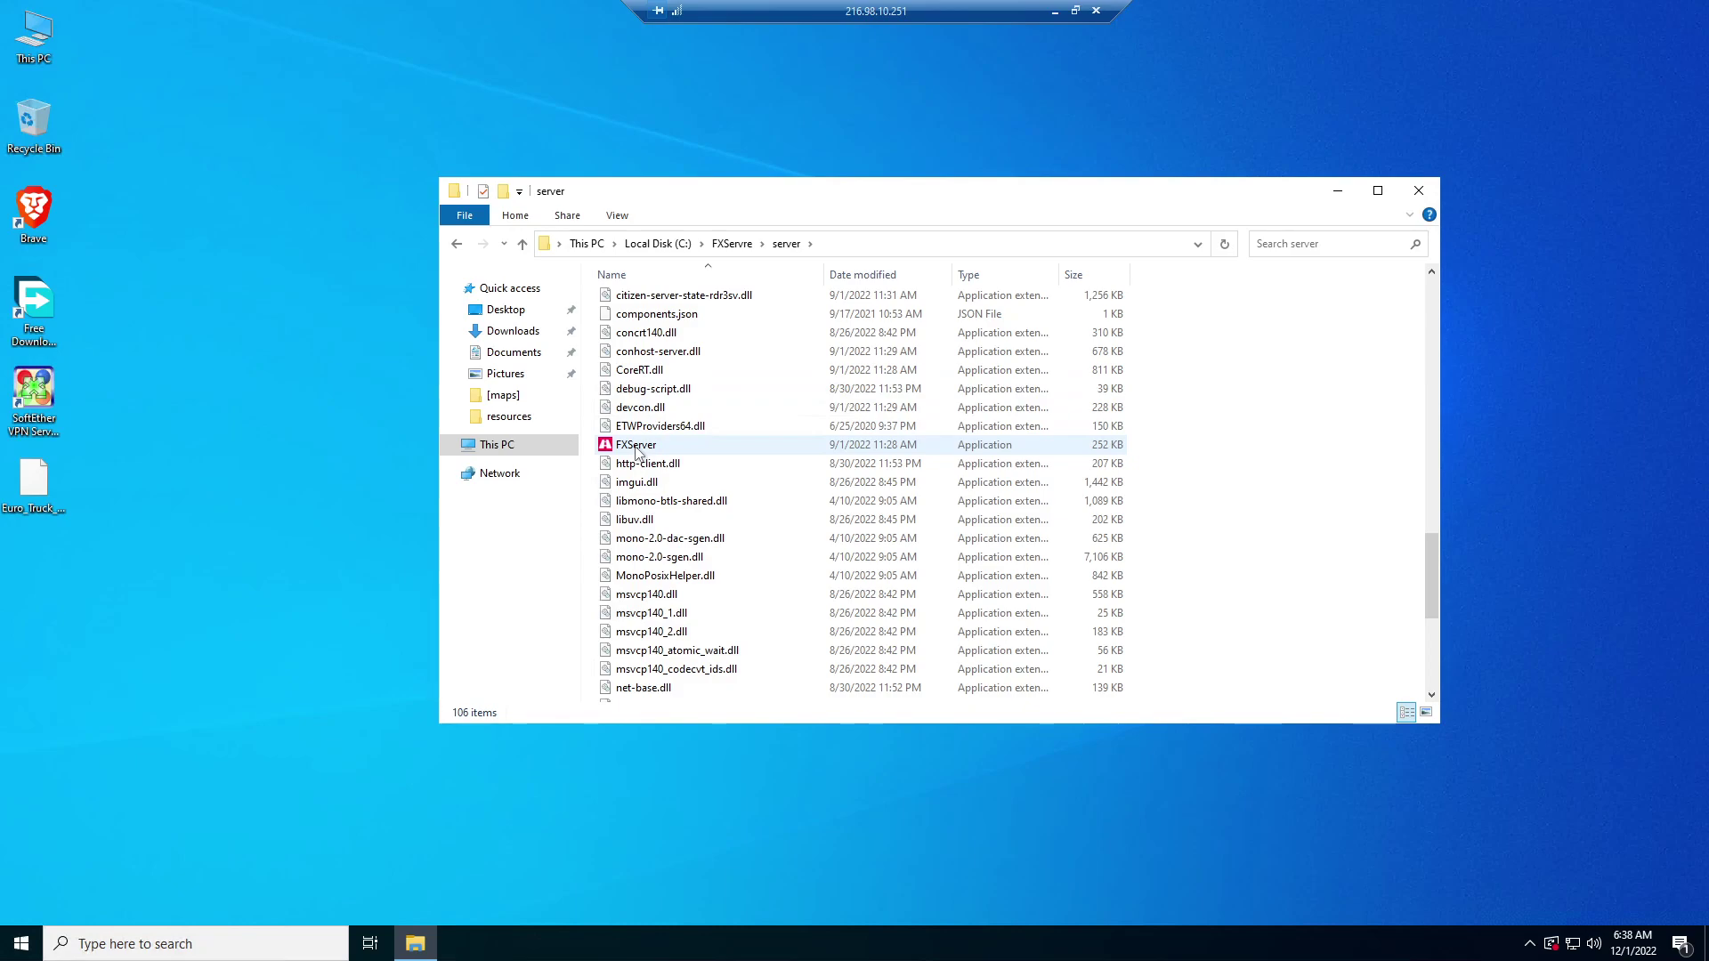
double_click(637, 447)
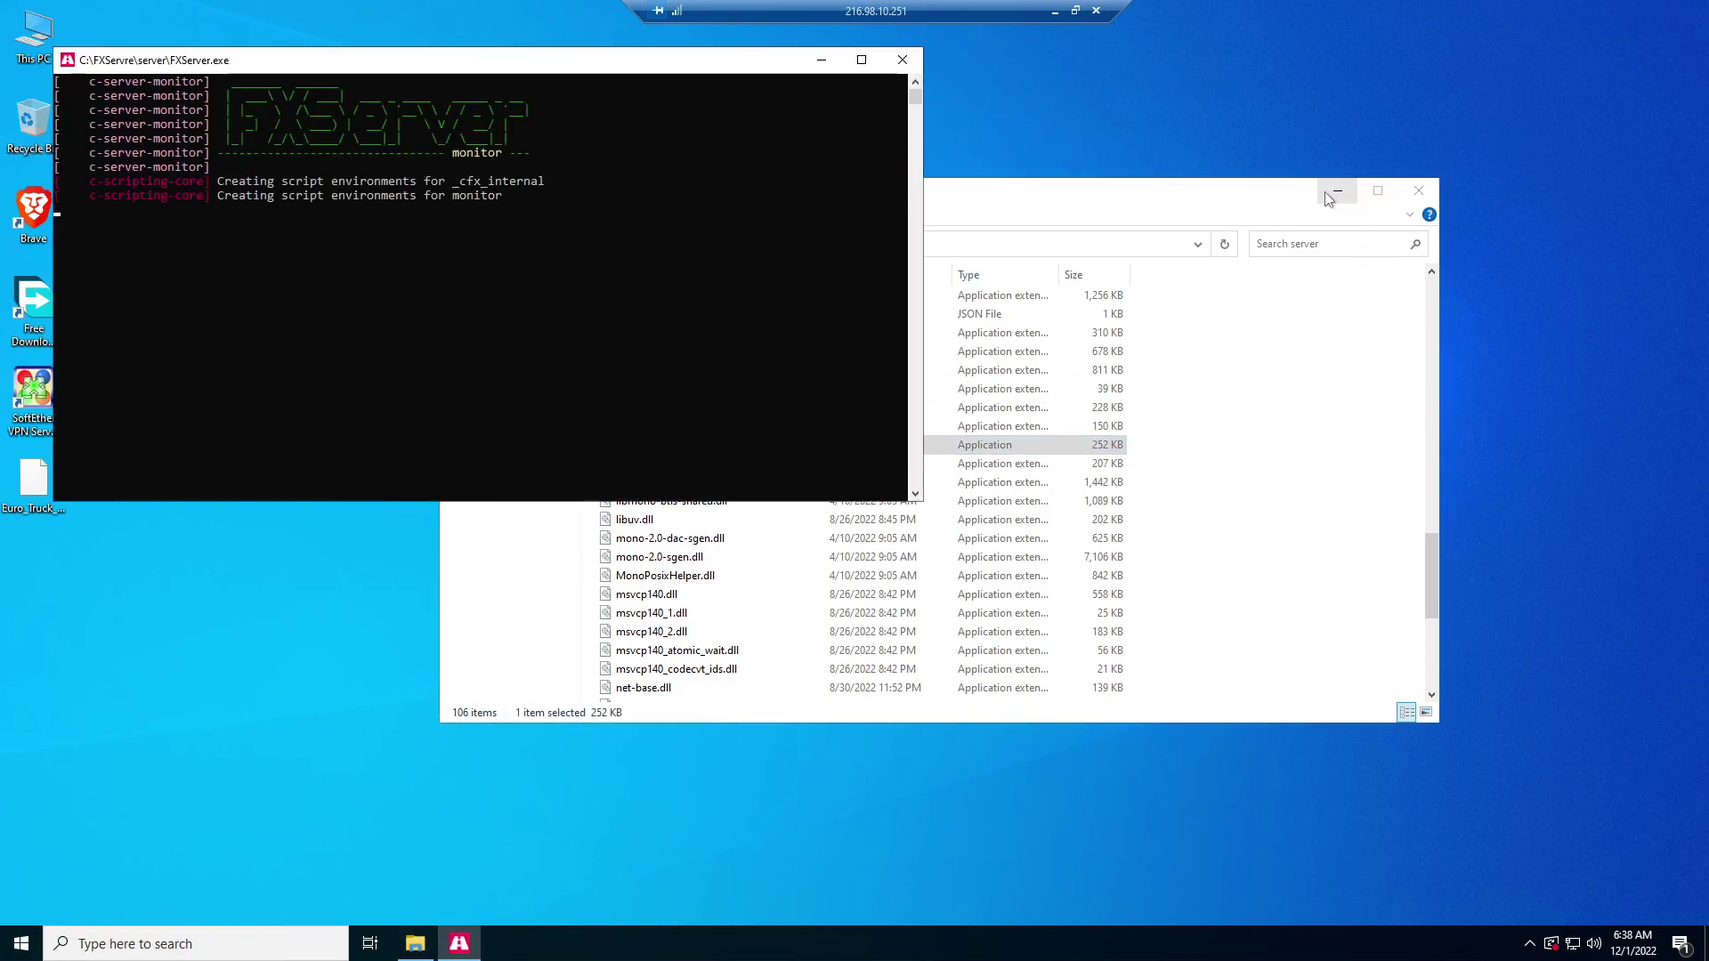
left_click(1420, 198)
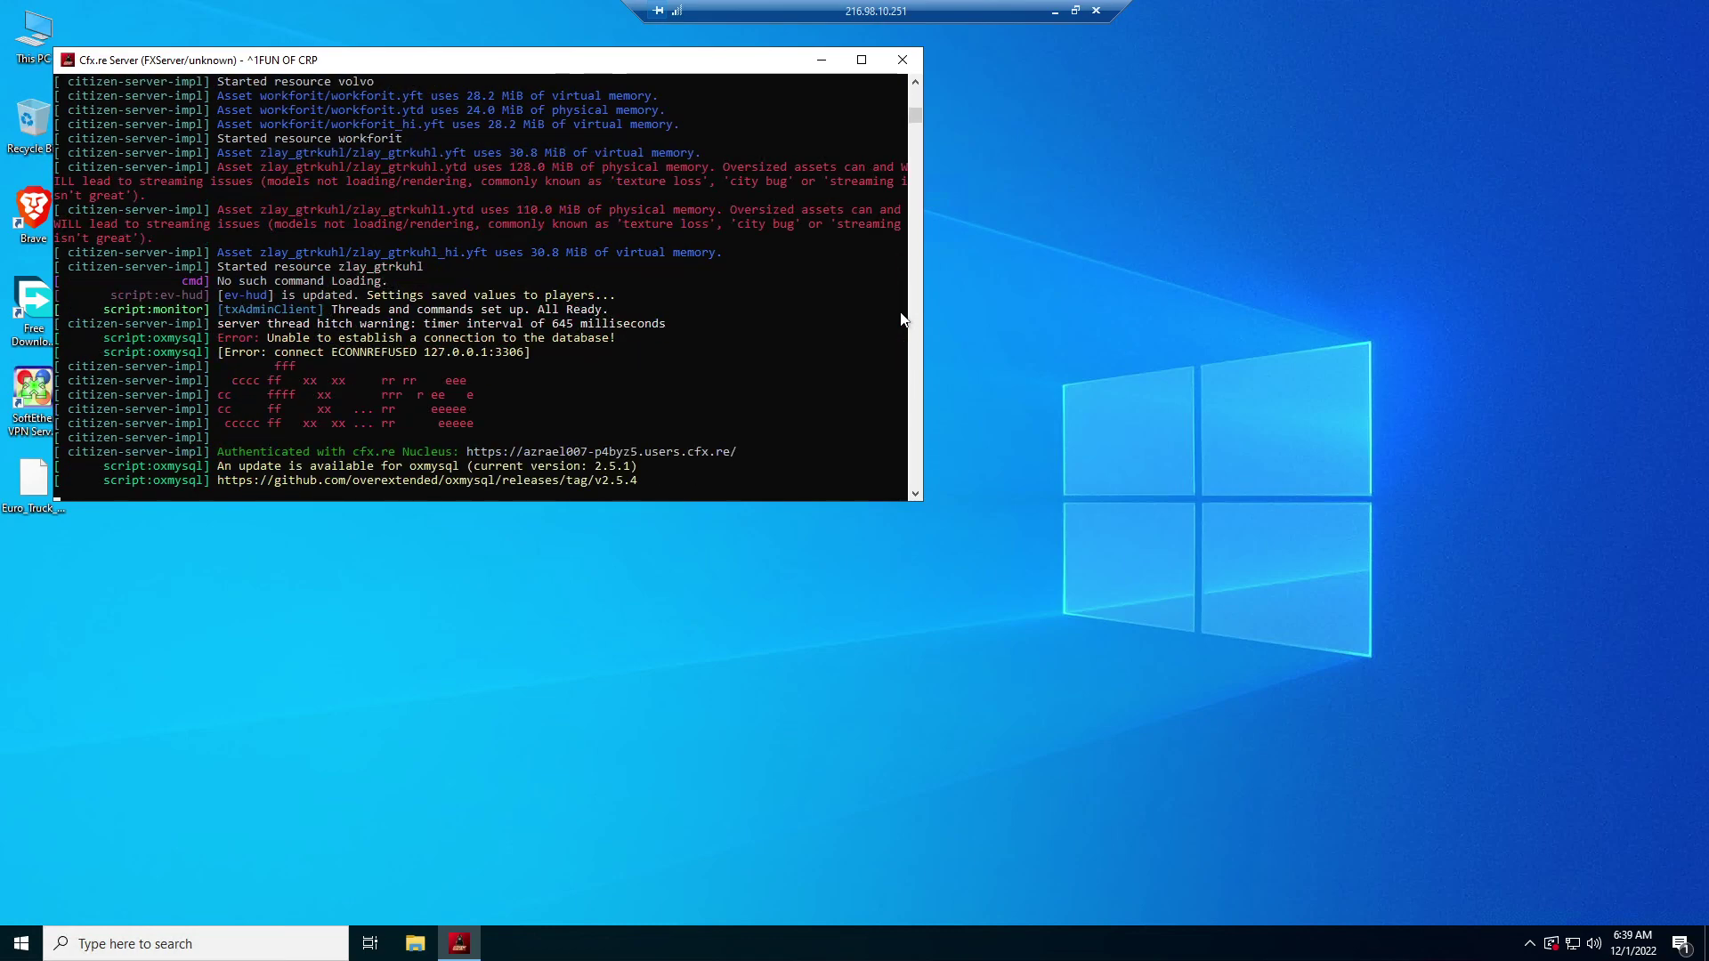
Minimize the remote session, reposition the local browser window, and copy 216.98.10.251.40120 from the Google search box.
left_click(1056, 18)
left_click_drag(918, 313, 822, 124)
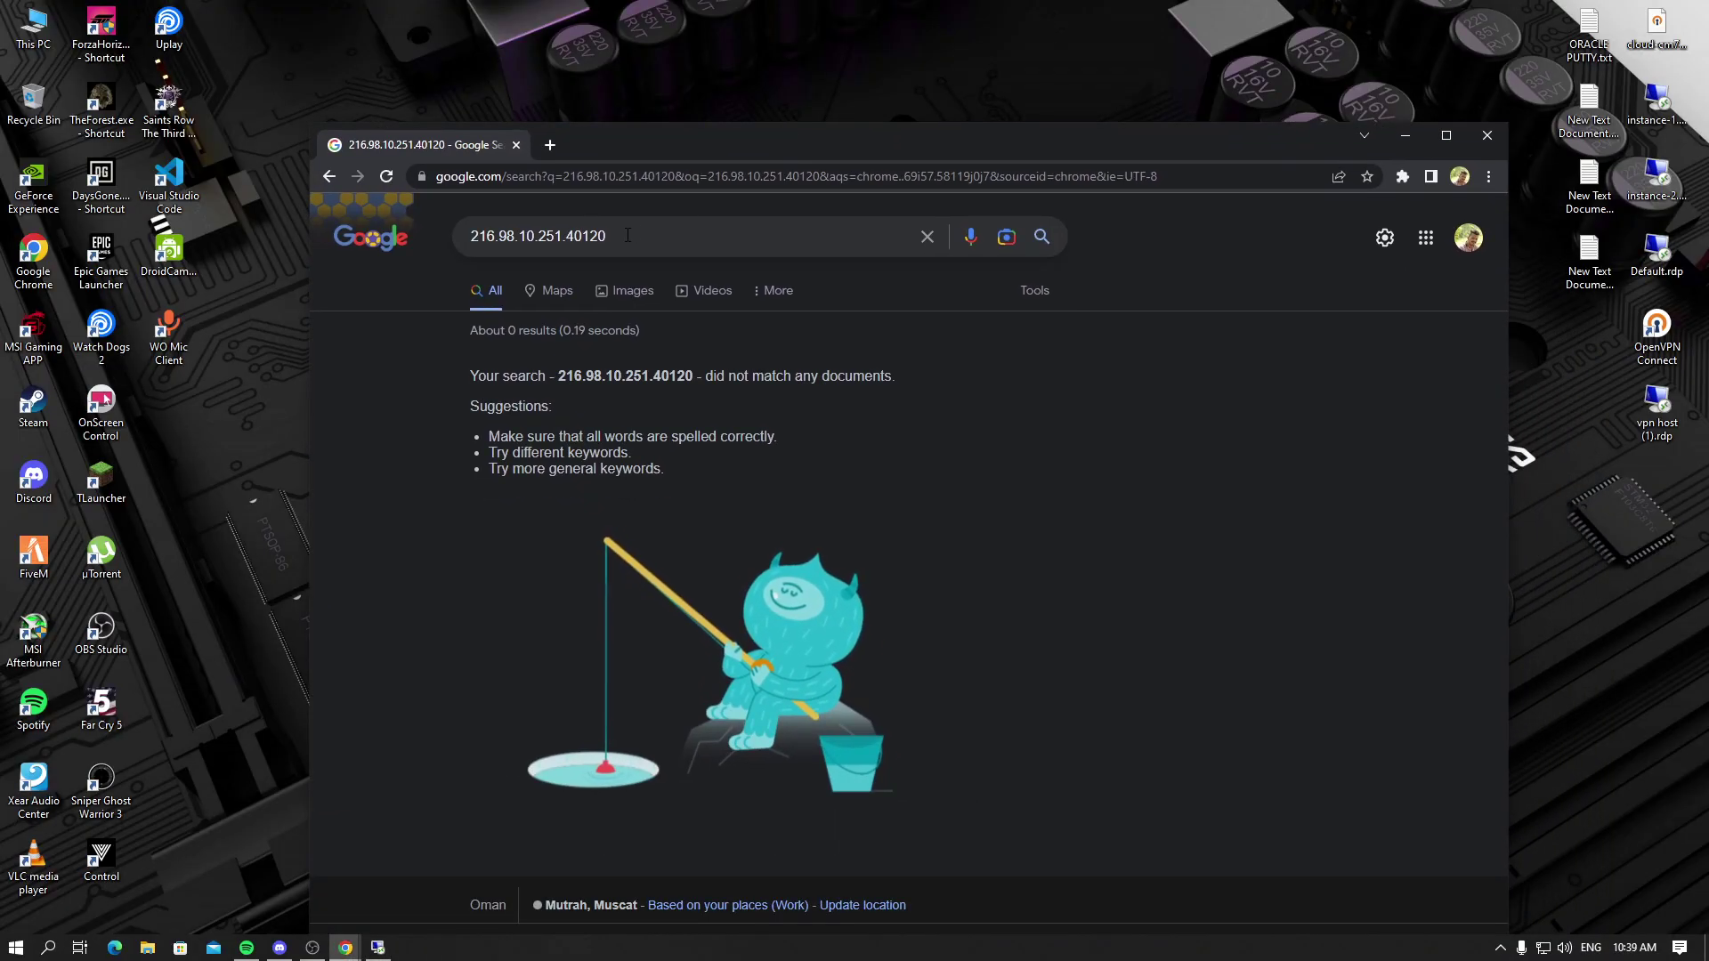
key("ctrl+a")
right_click(506, 253)
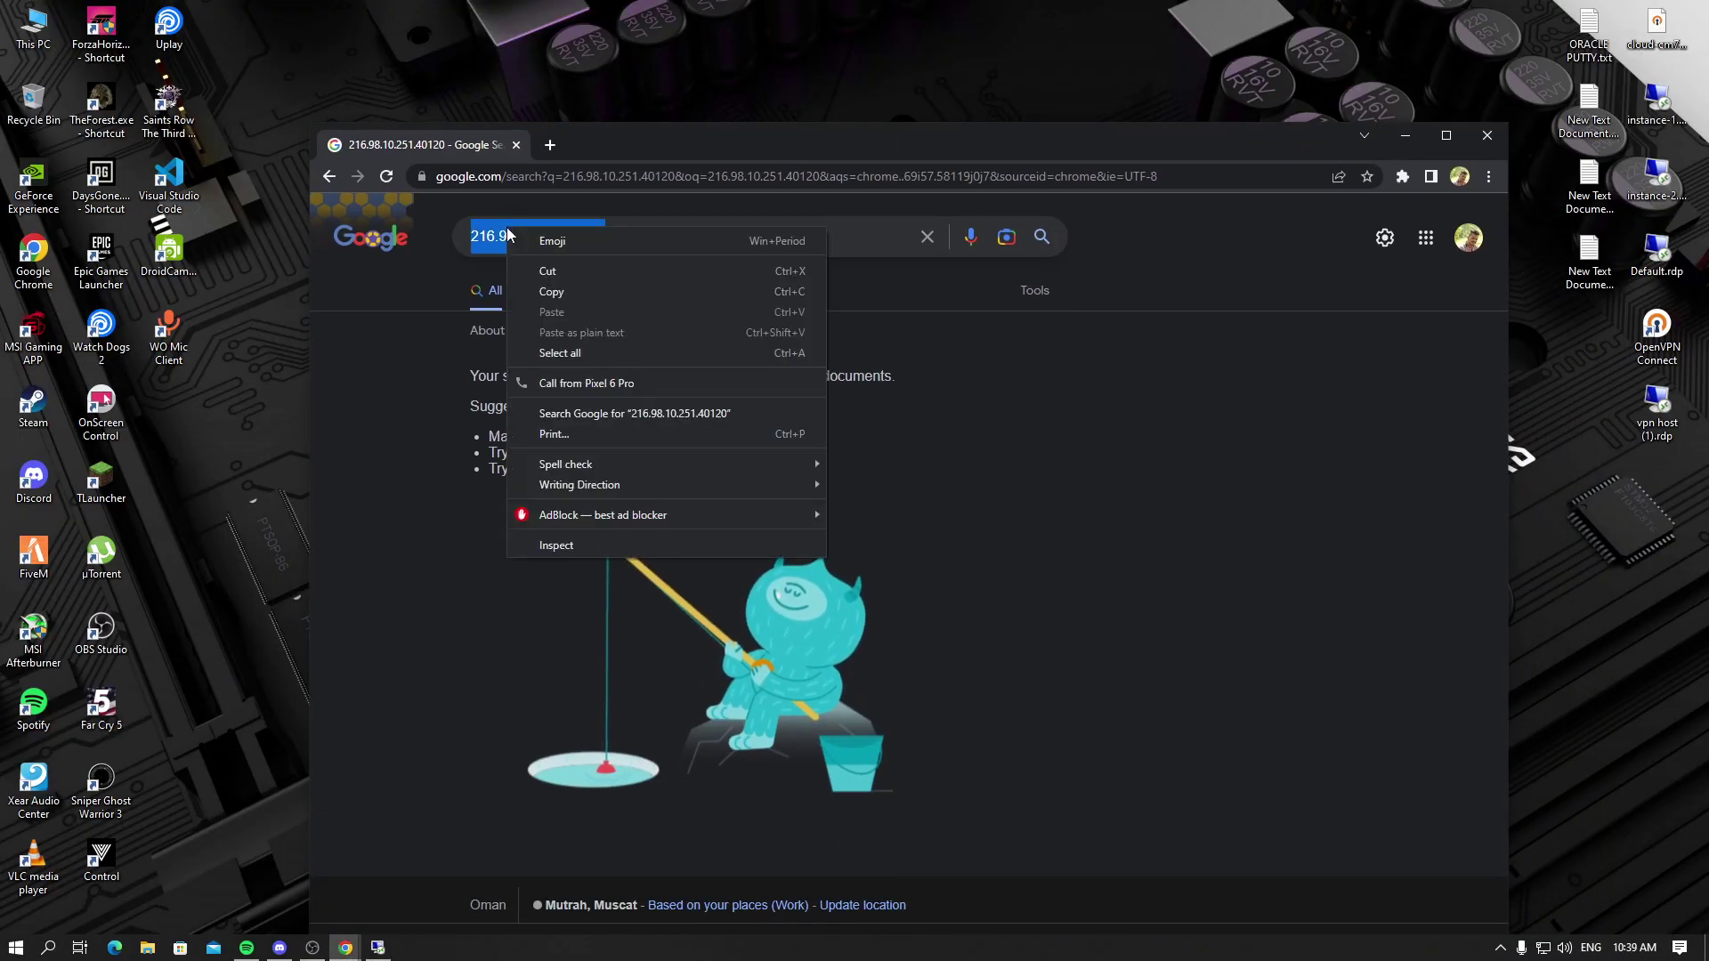
left_click(570, 296)
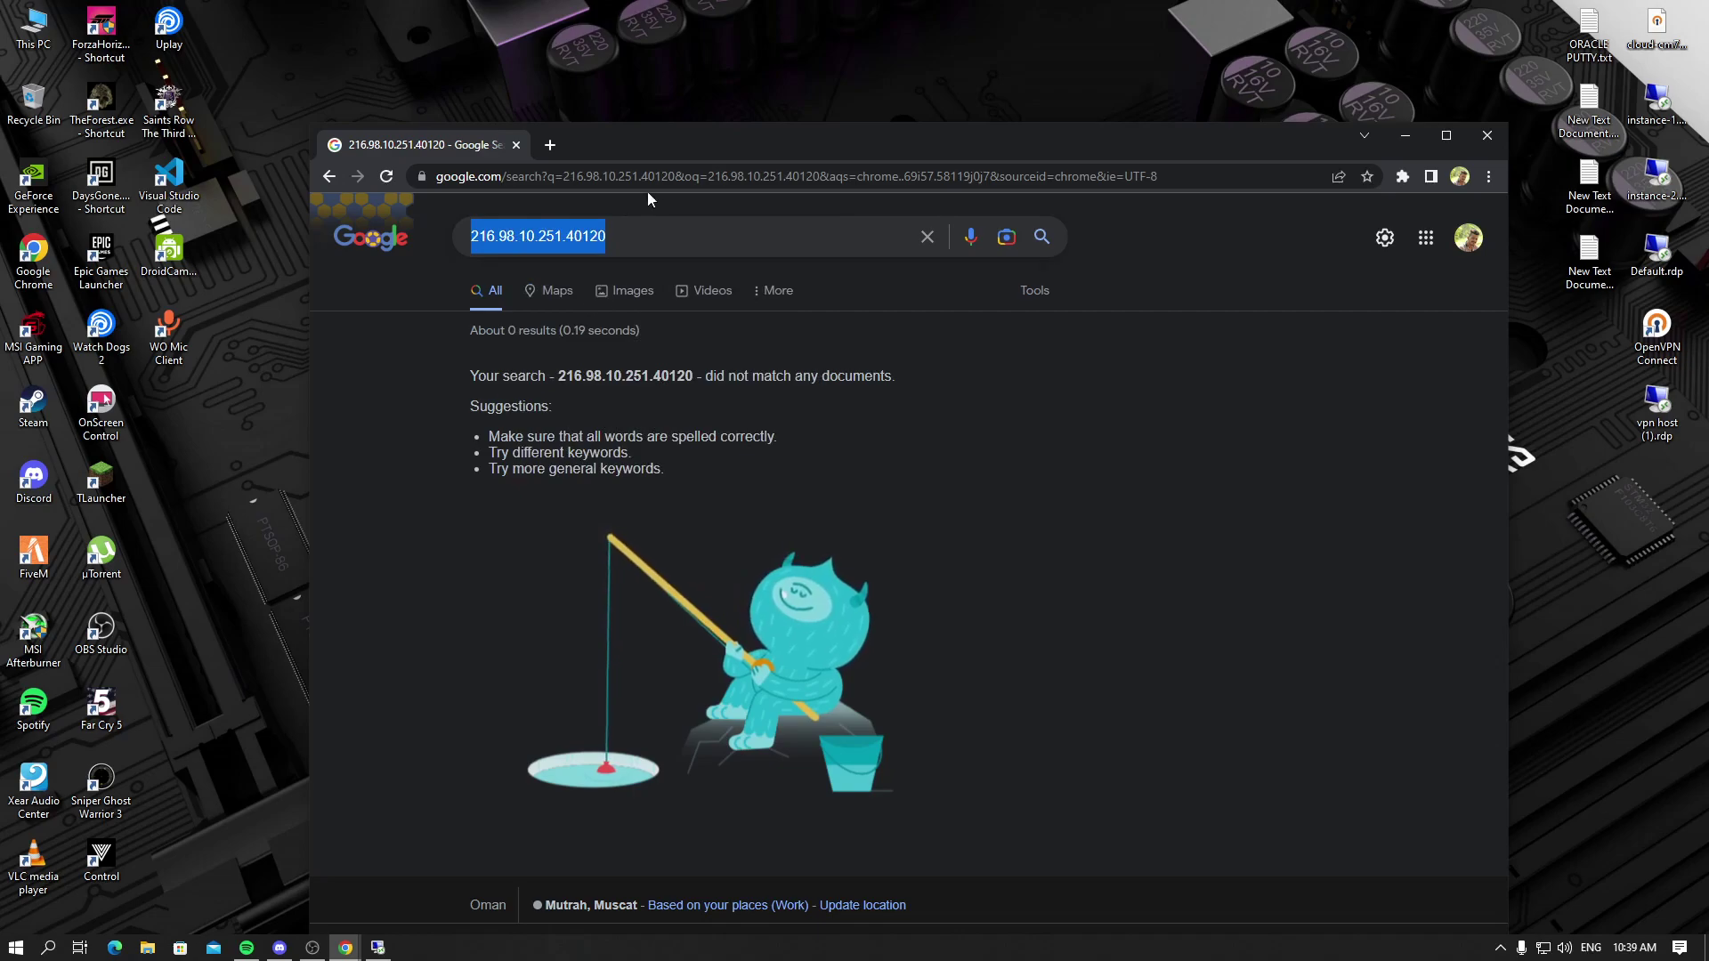
Try to open the copied address 216.98.10.251.40120 from the browser's address bar.
left_click(1212, 177)
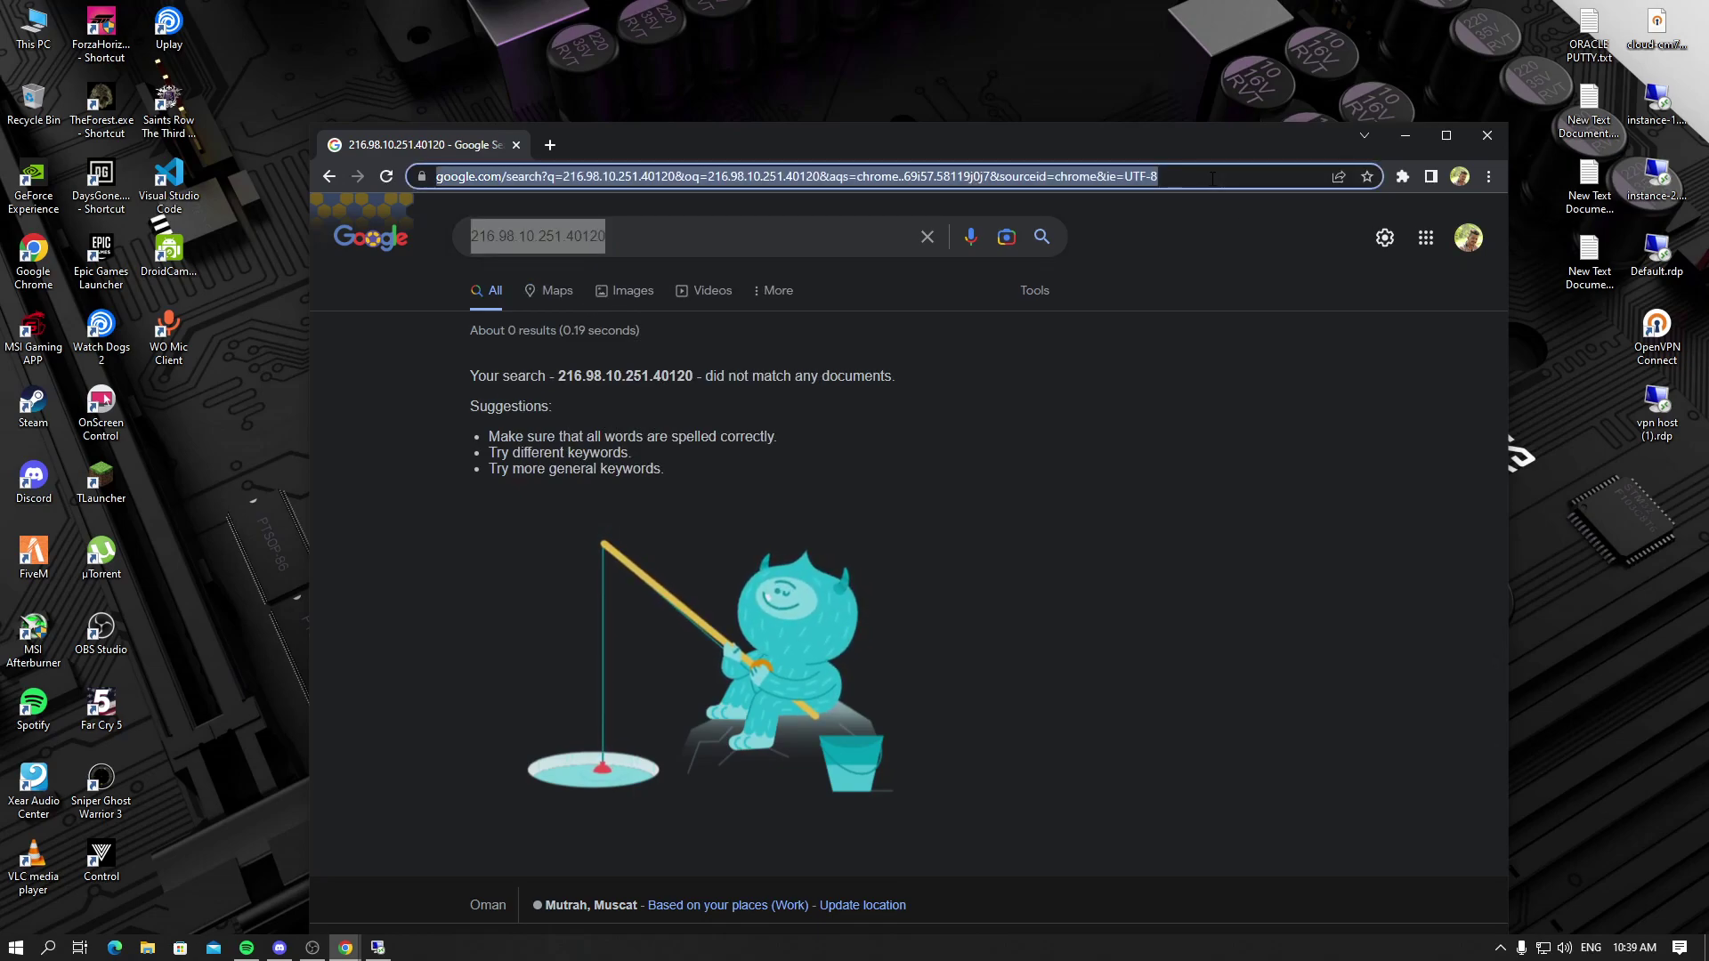
key("BackSpace")
key("ctrl+v")
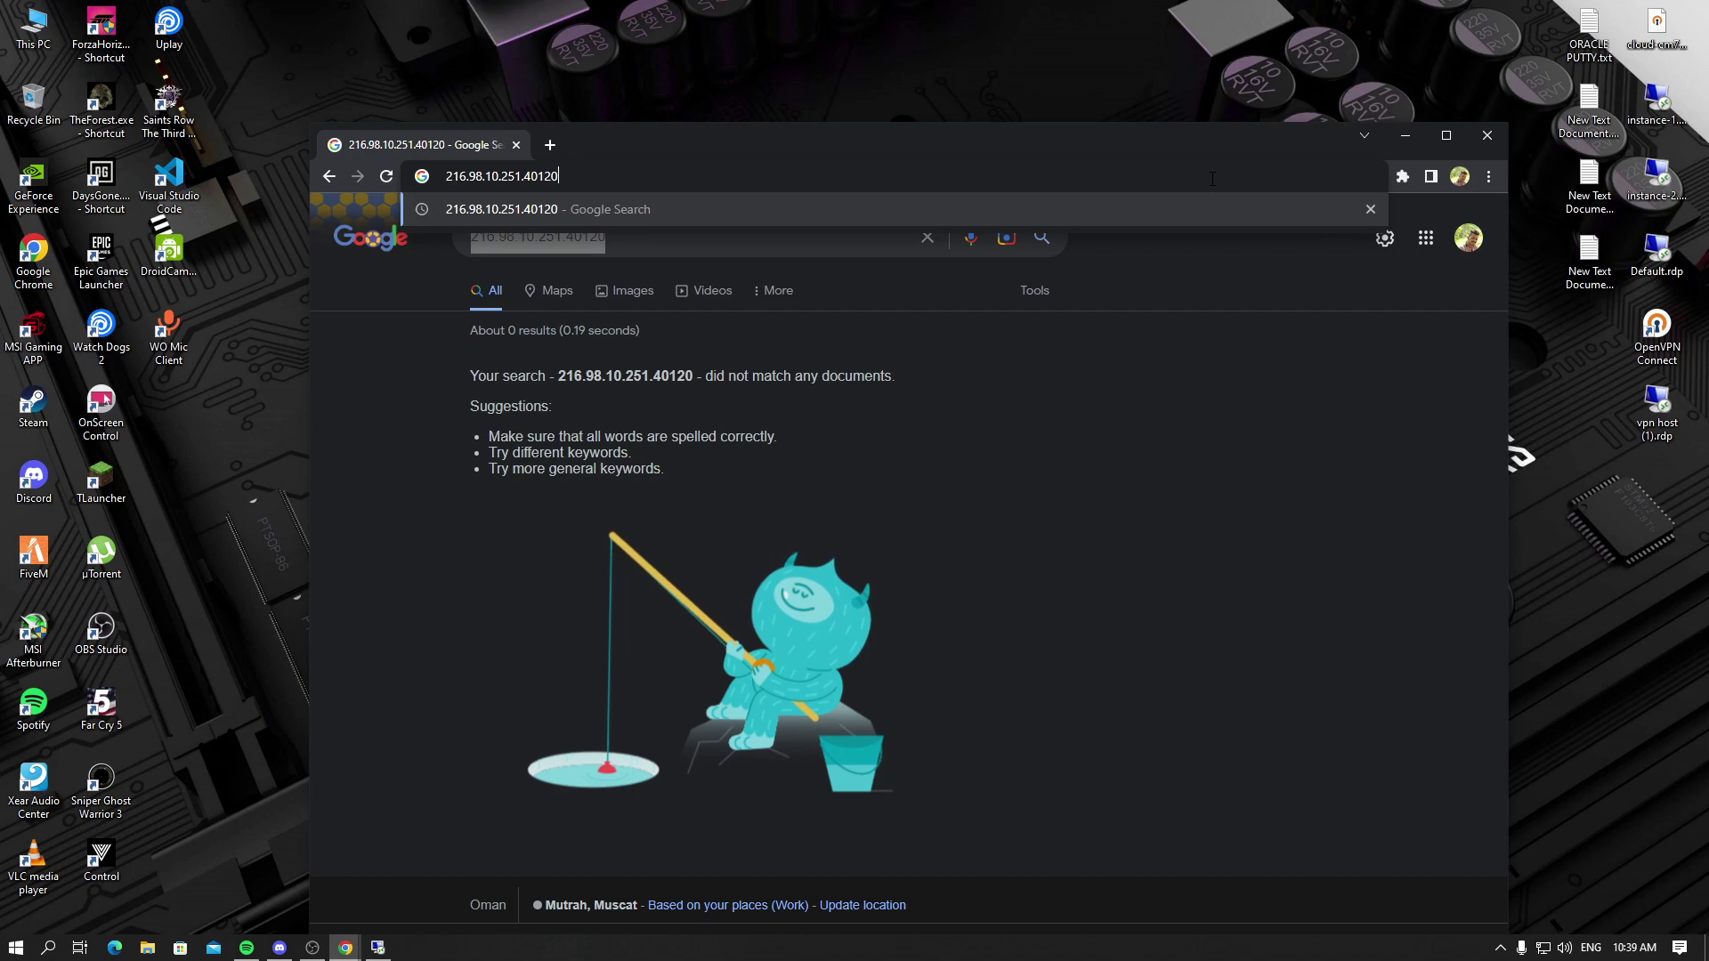
key("Return")
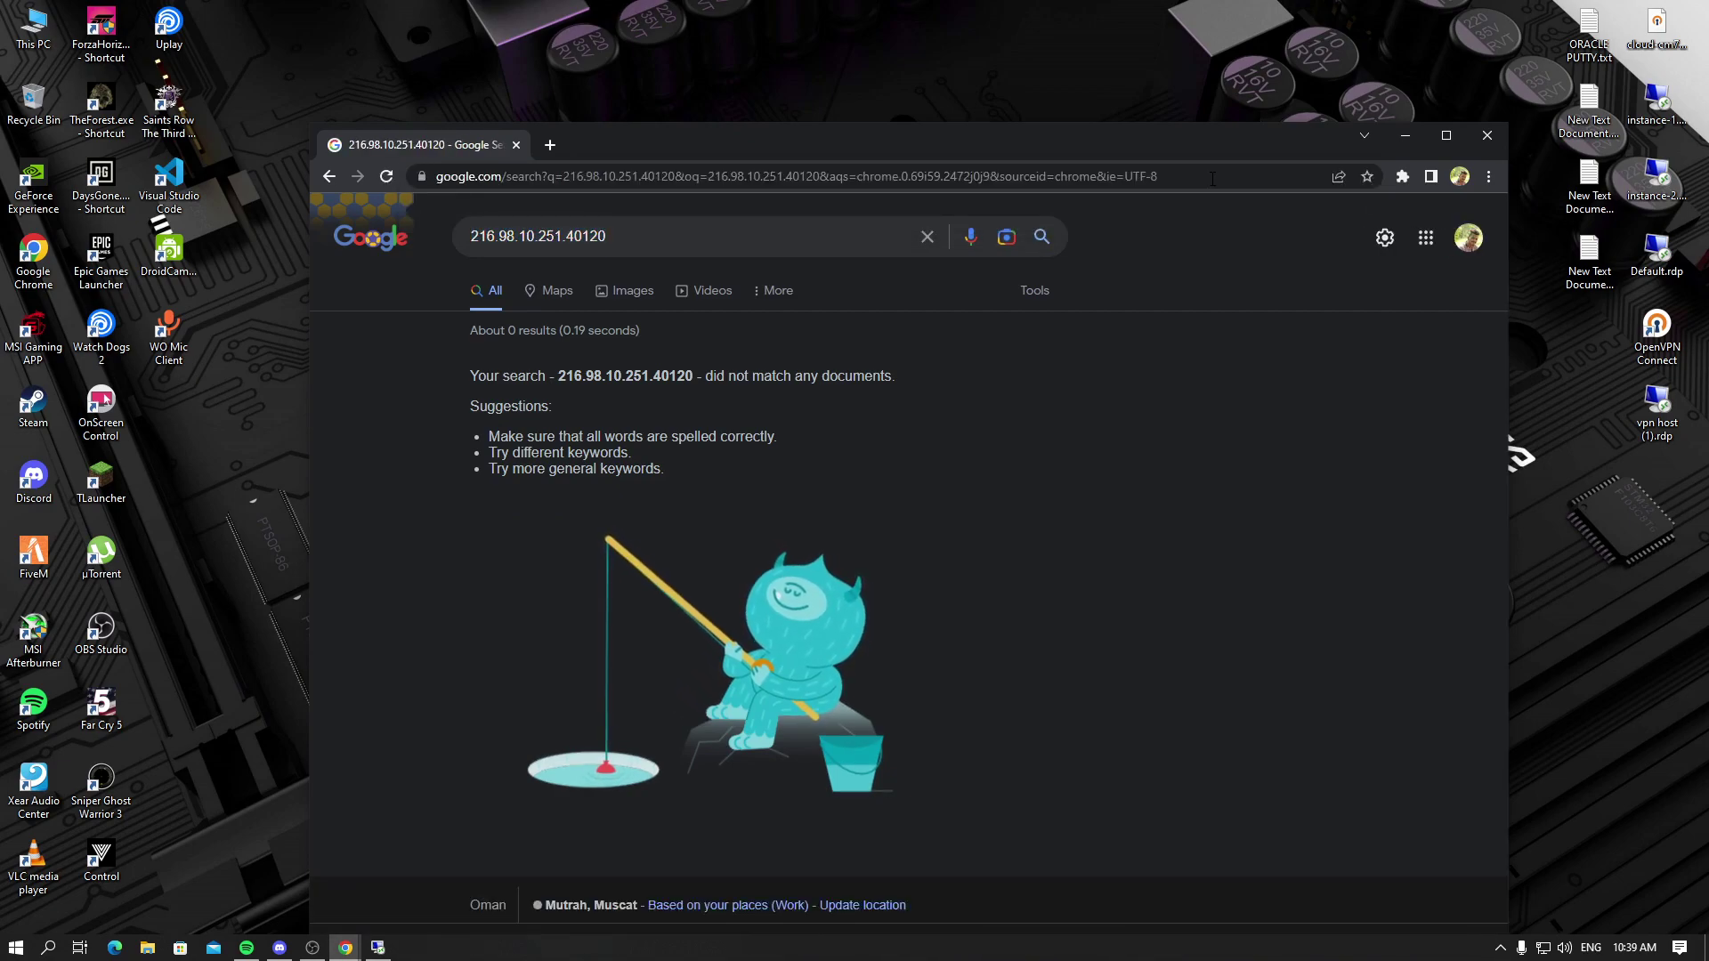
Open the txAdmin page at 216.98.10.251:40120, using a colon before the port, and maximize the browser window.
left_click(677, 176)
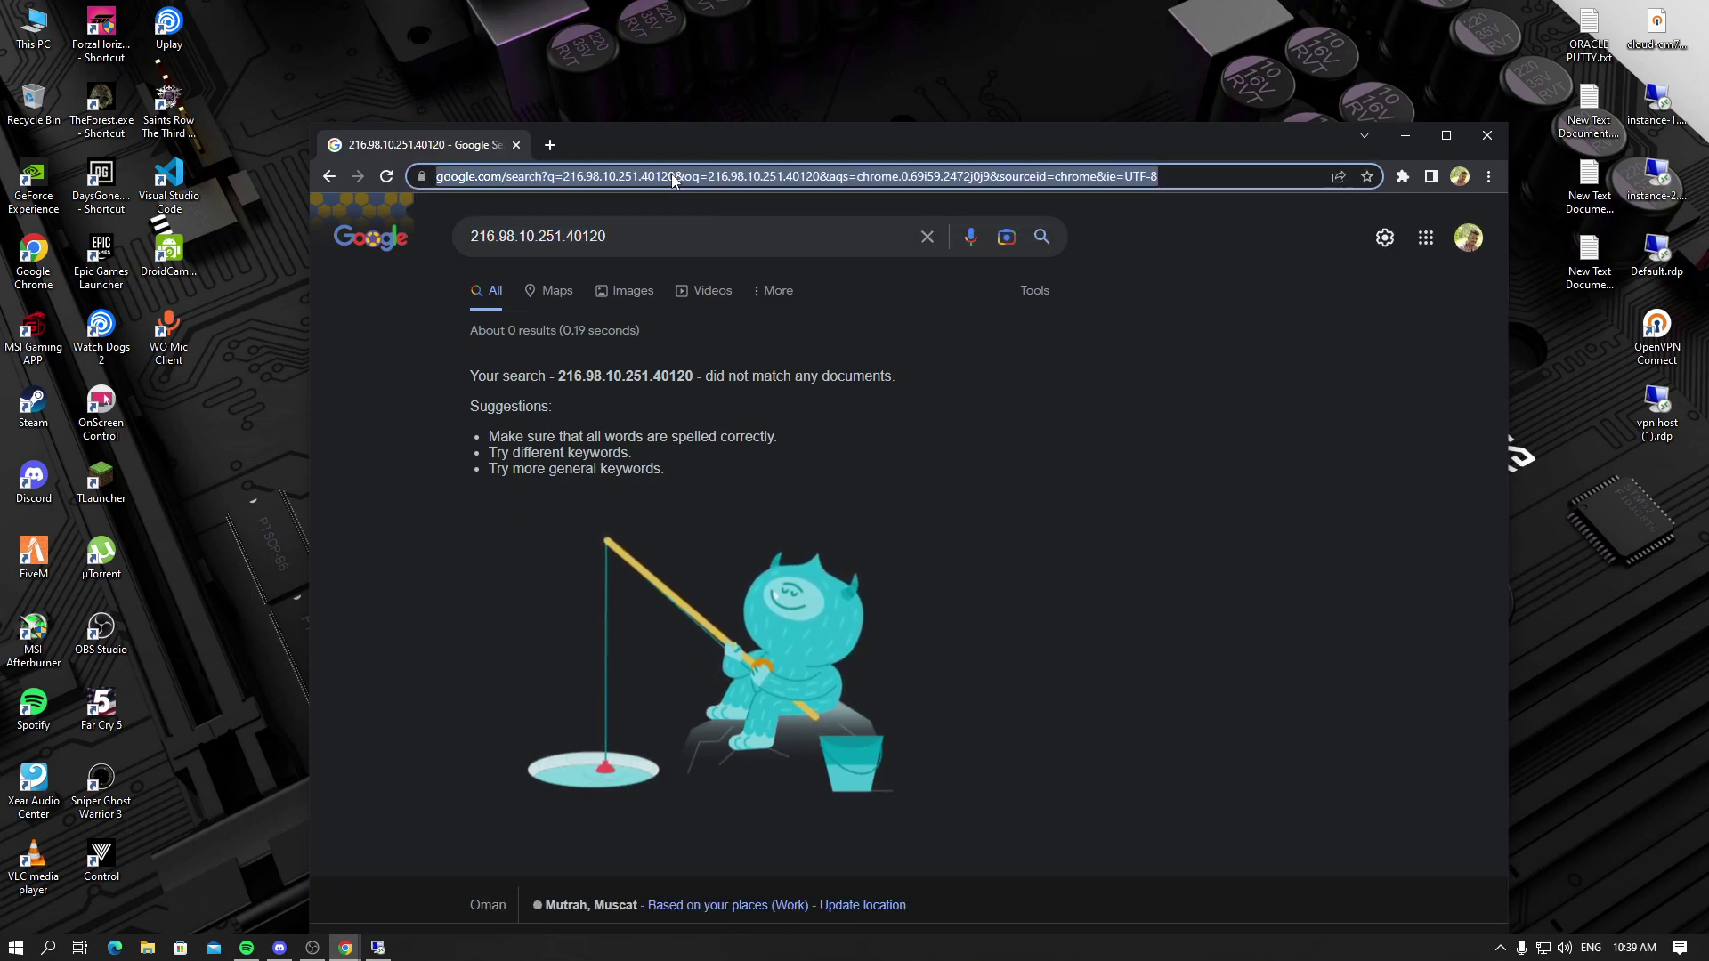
key("BackSpace")
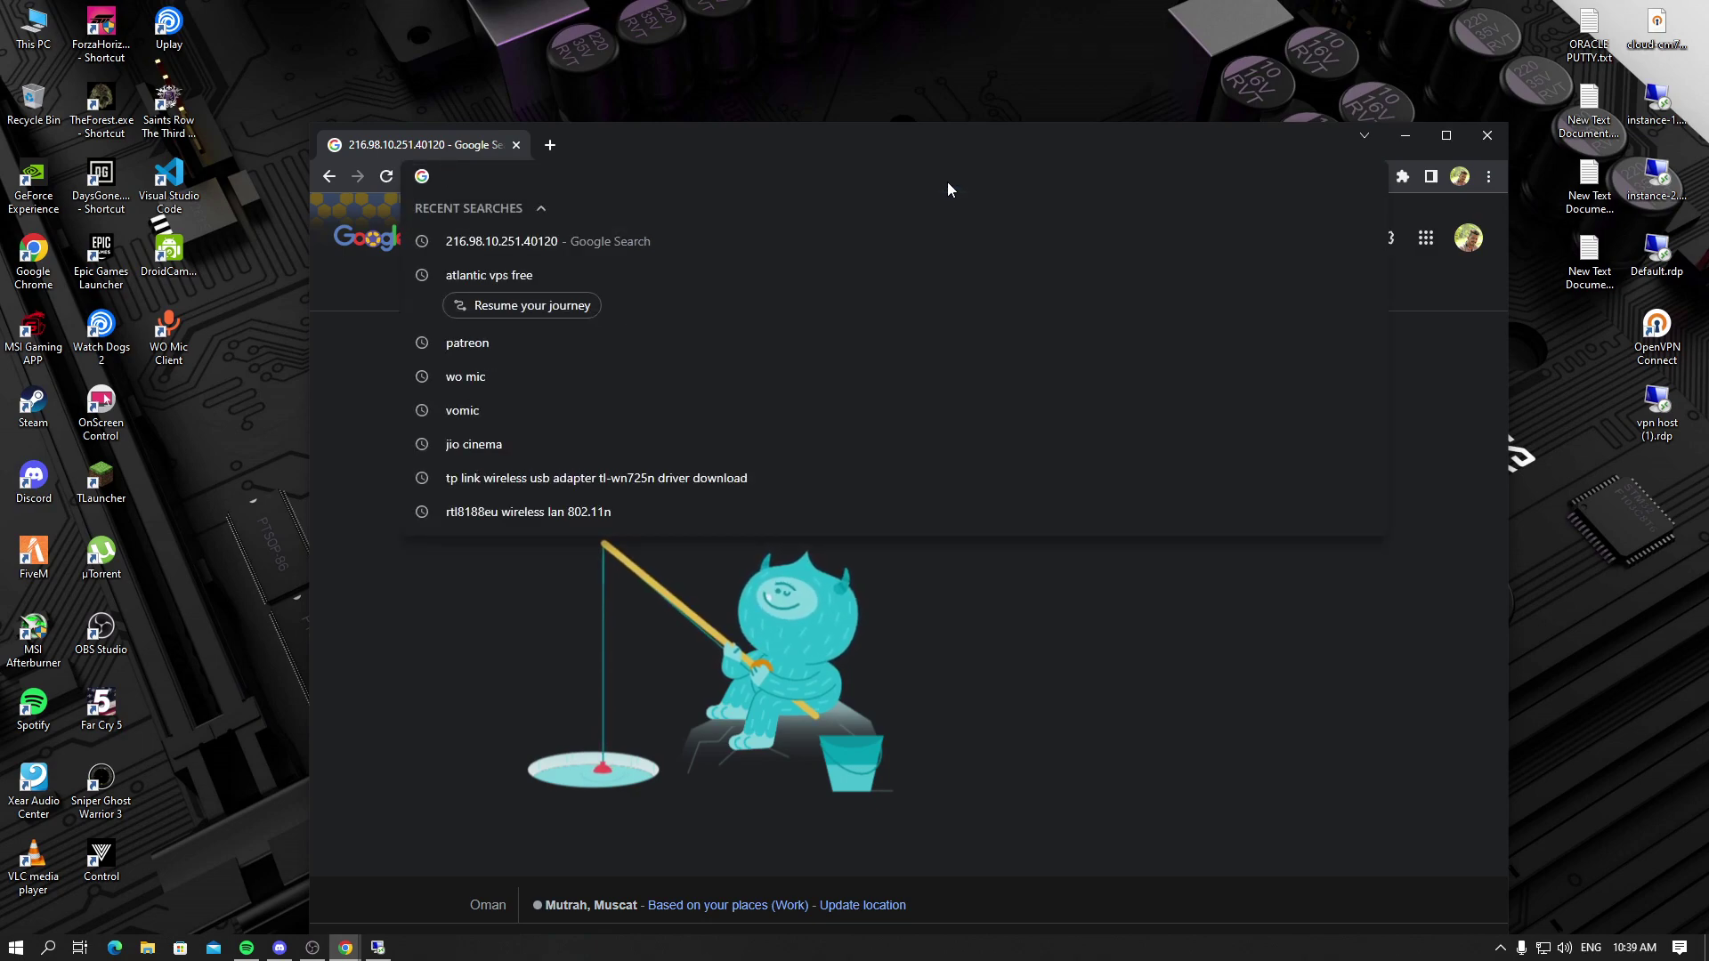
key("ctrl+v")
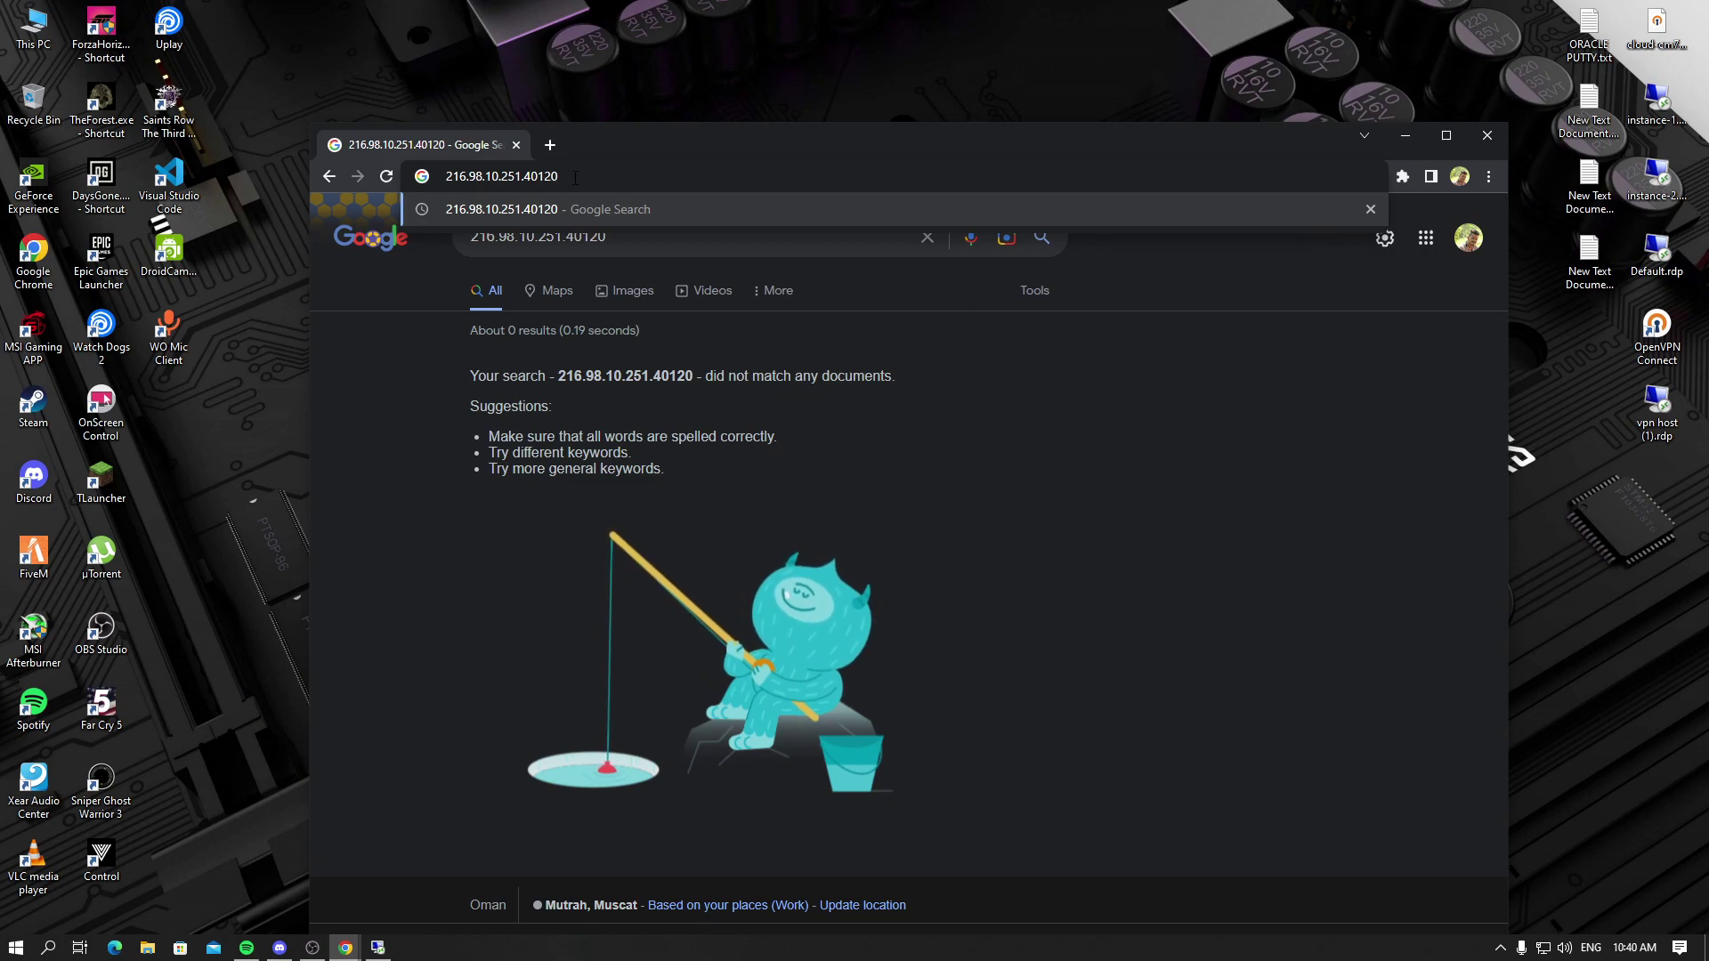
key("BackSpace")
key("BackSpace")
key("BackSpace")
key("BackSpace")
key("BackSpace")
key("BackSpace")
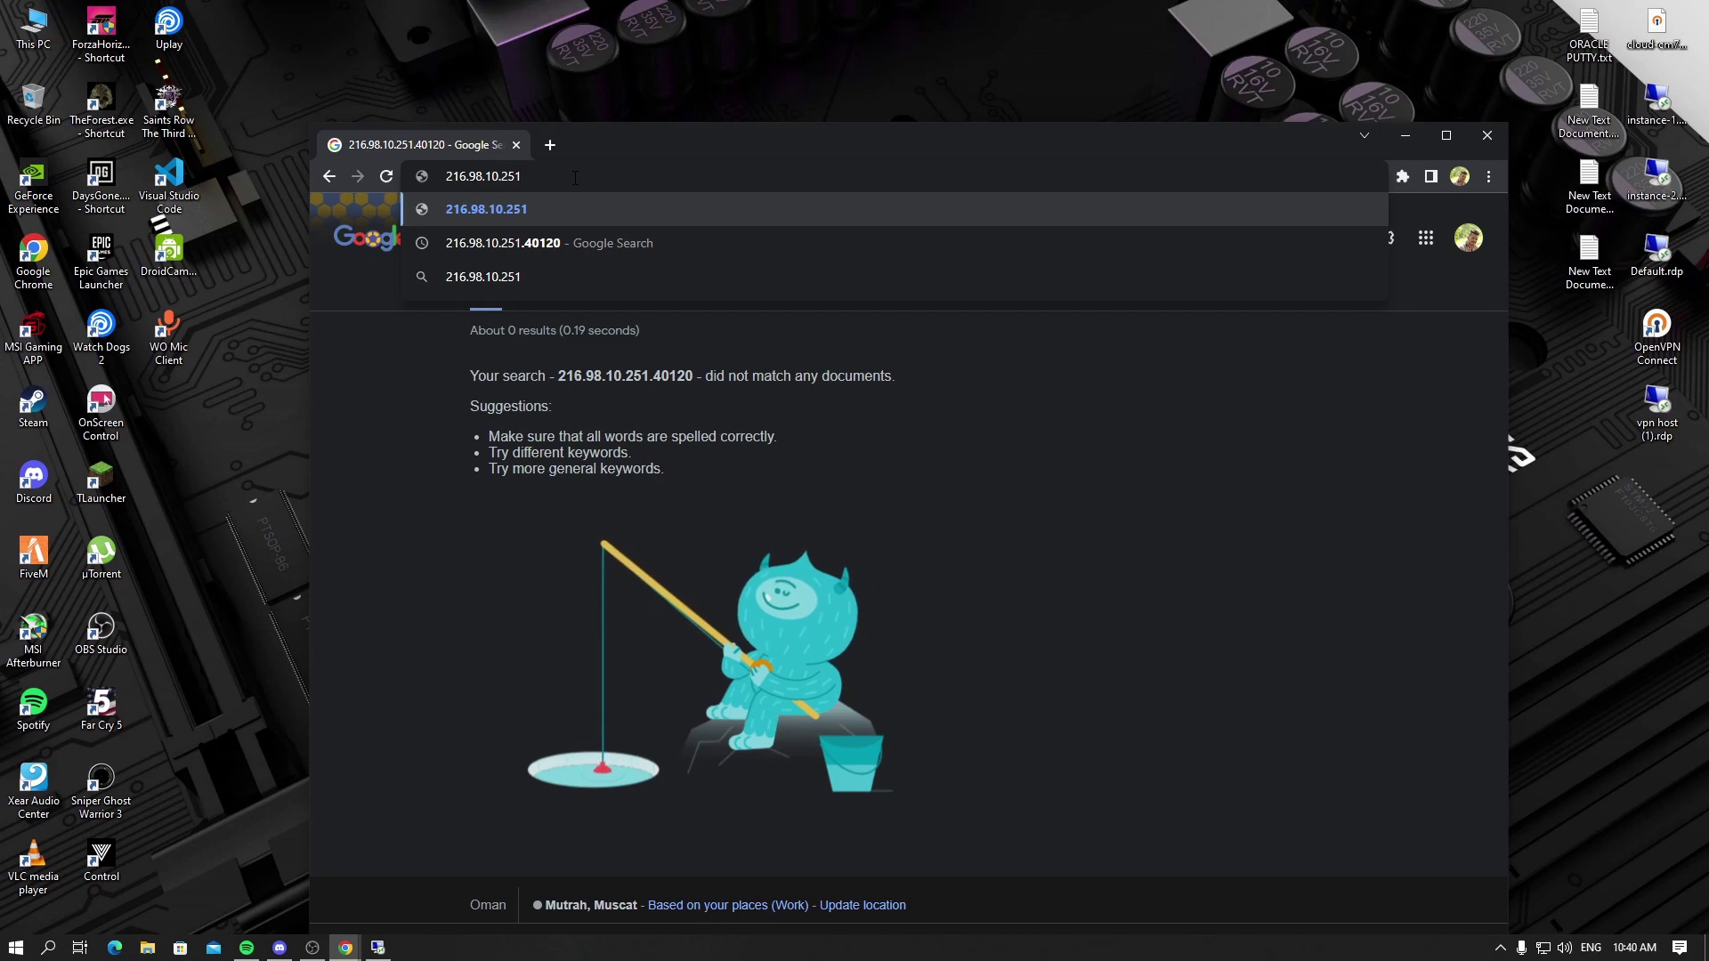
type(":4")
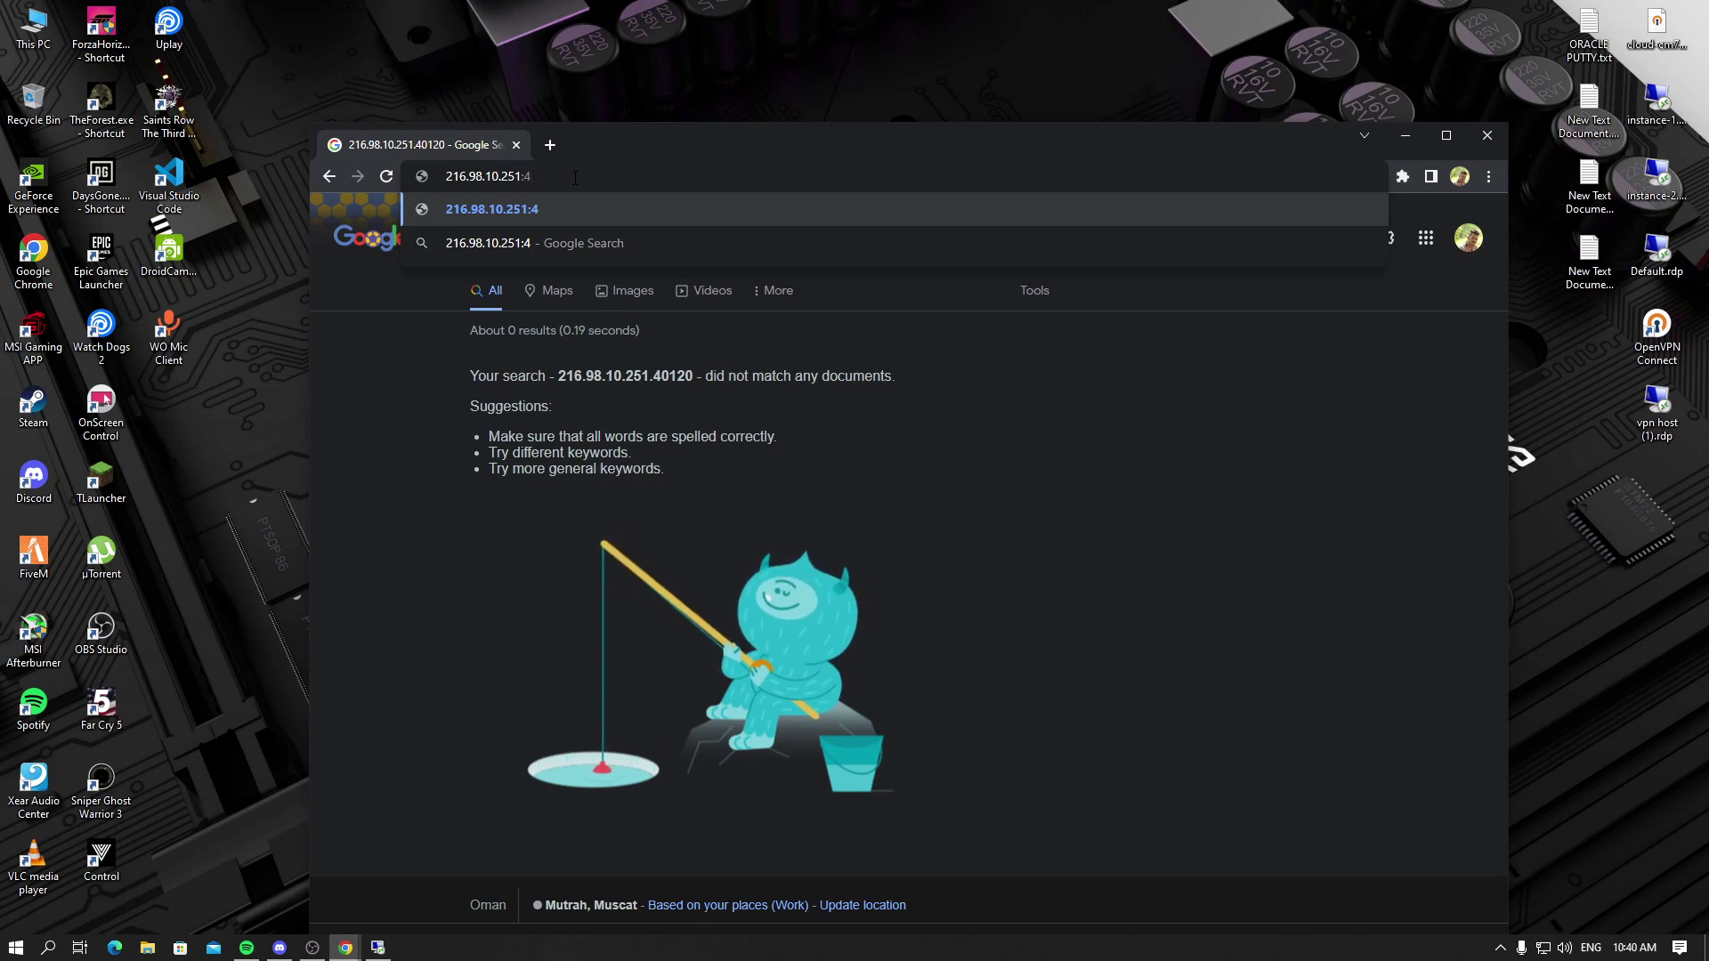
type("0120")
key("Return")
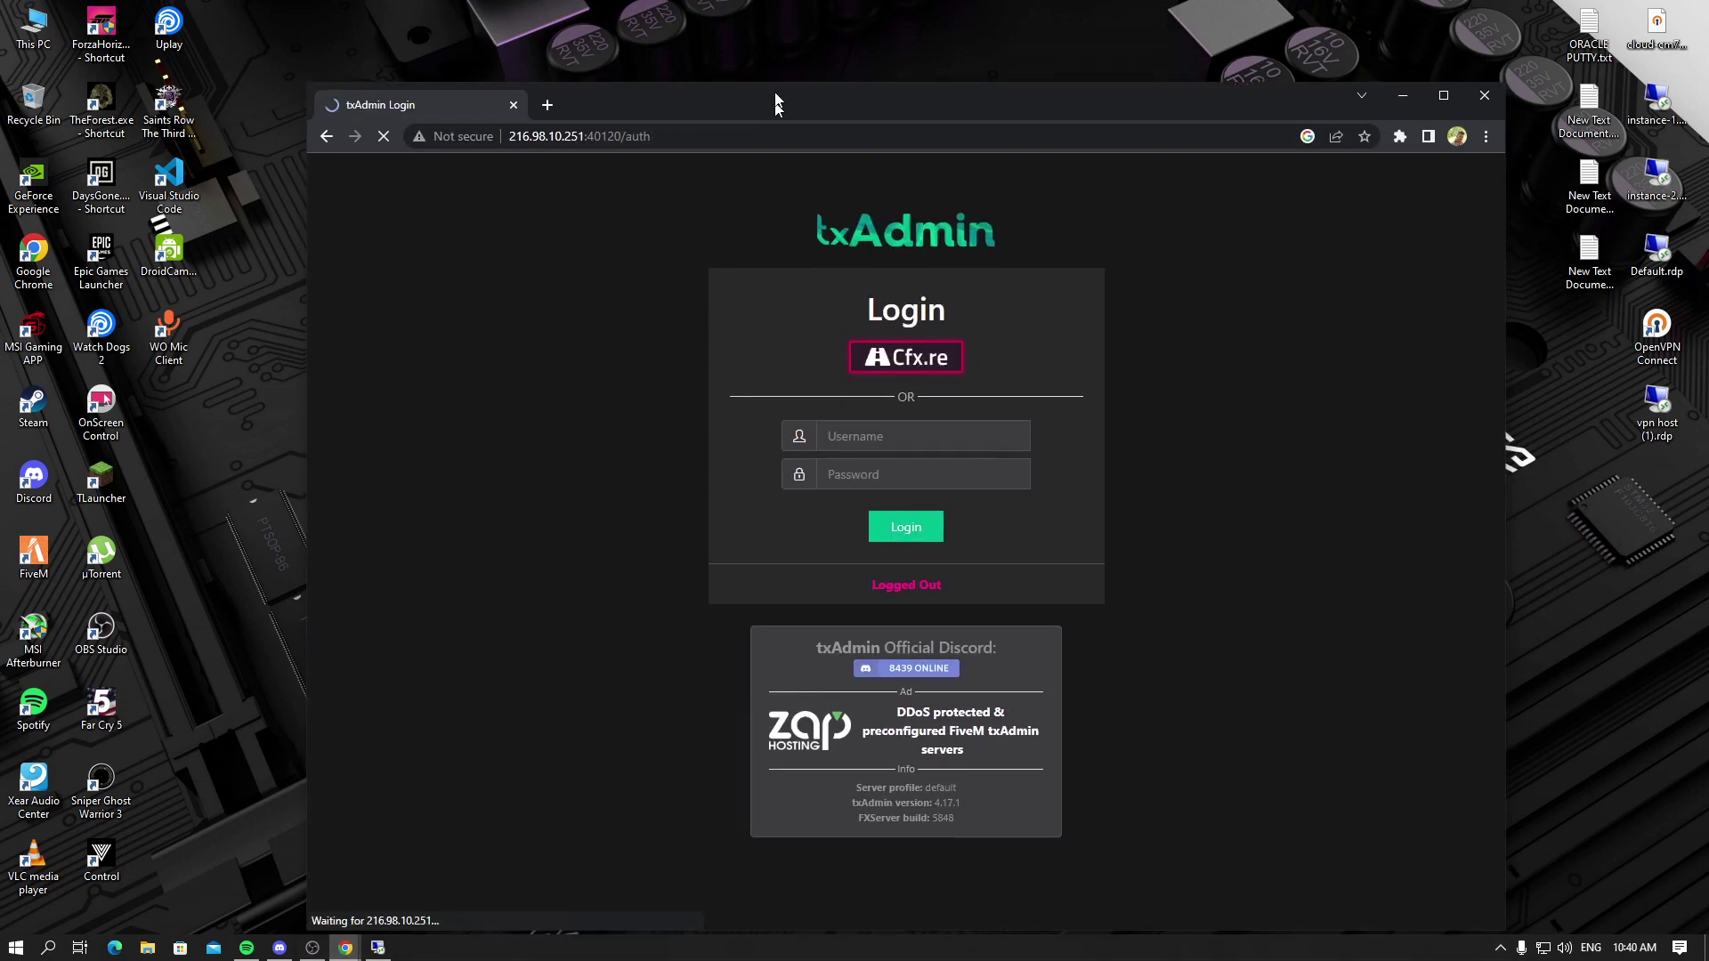
double_click(766, 148)
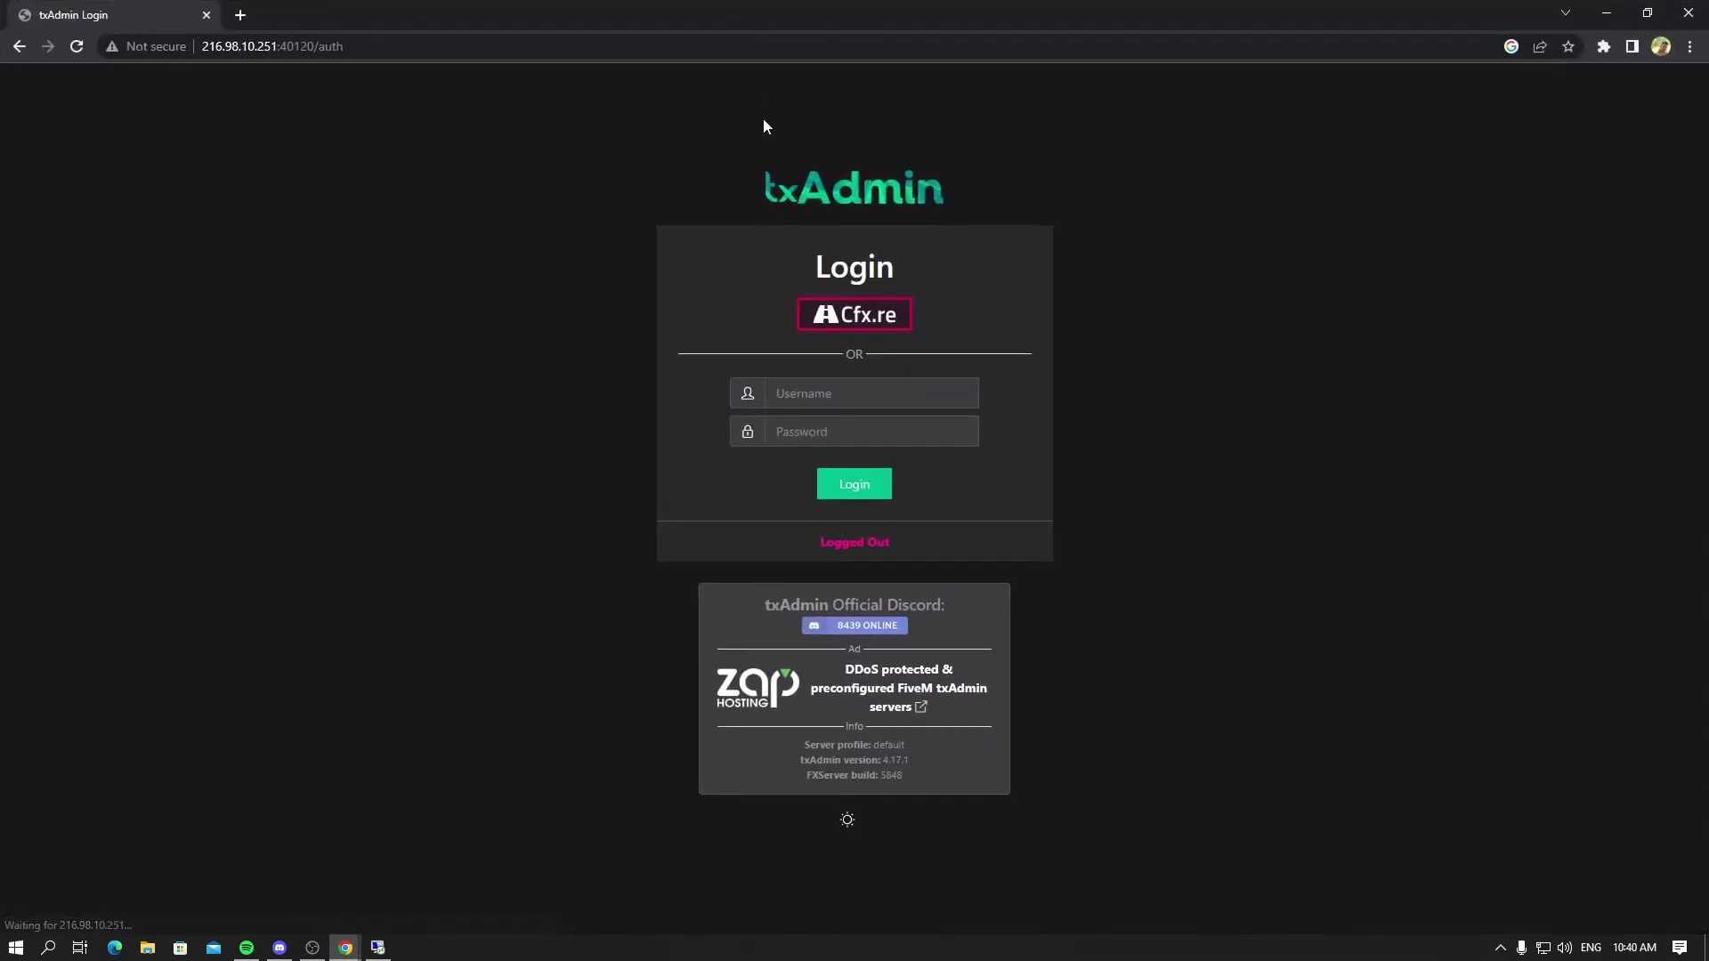
Check the server console in the remote session, return to the txAdmin login page, and choose login through Cfx.re.
left_click(378, 947)
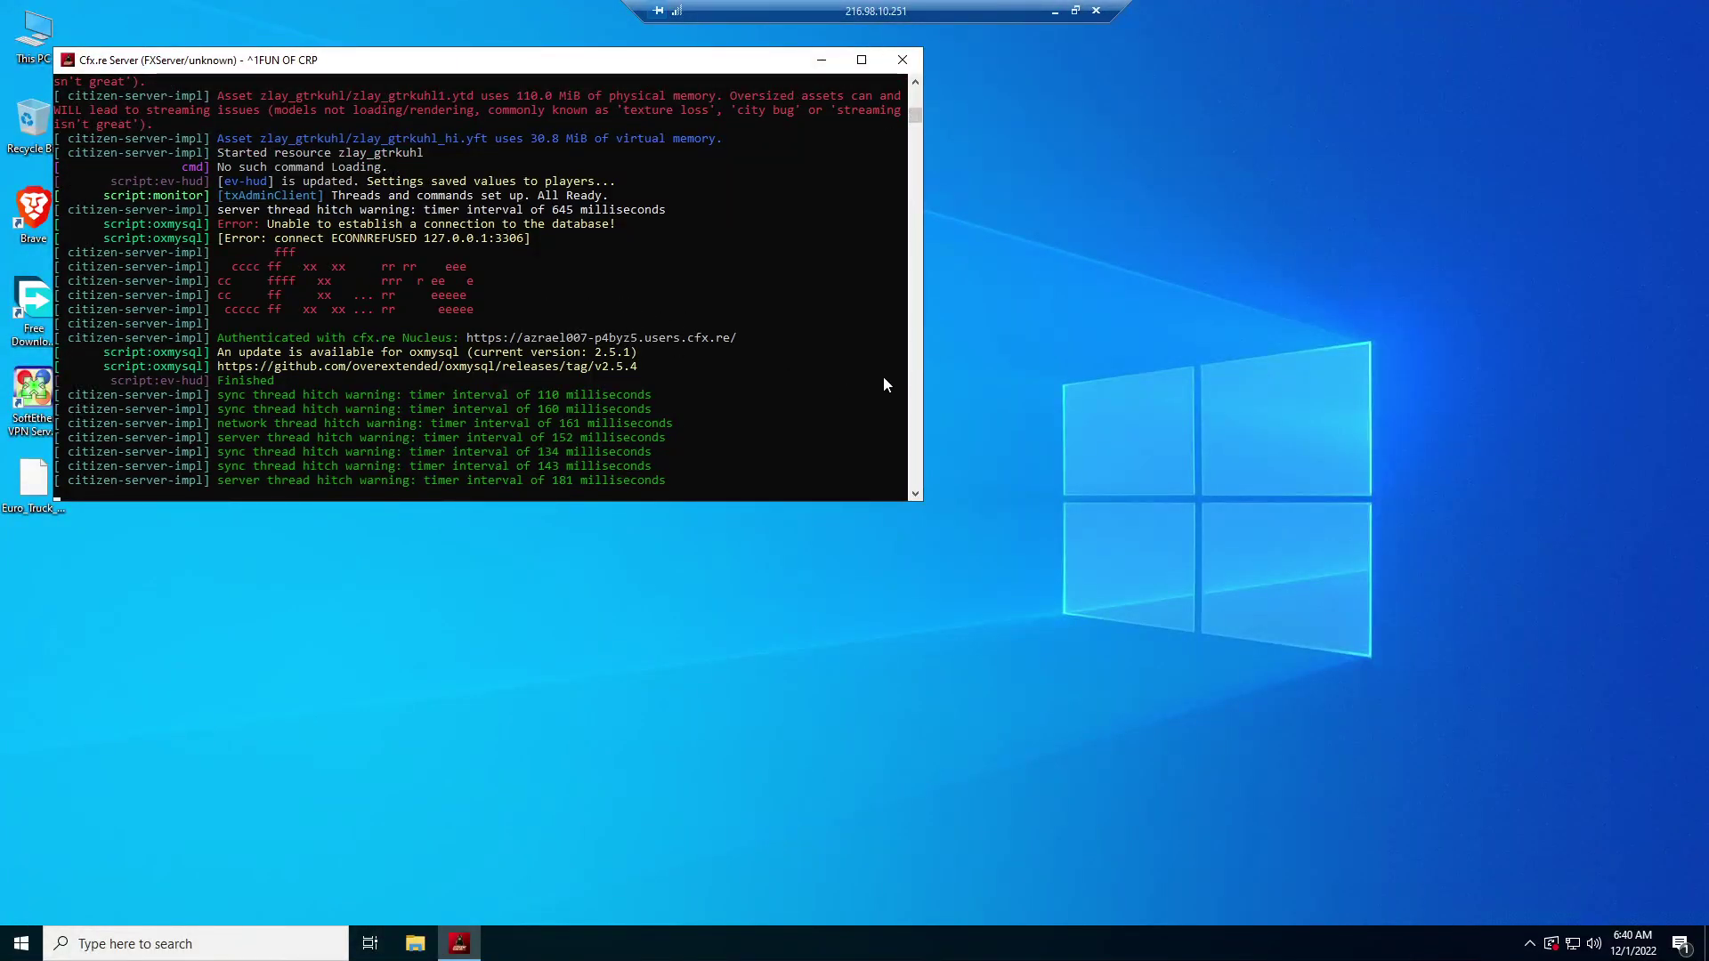
left_click(1057, 16)
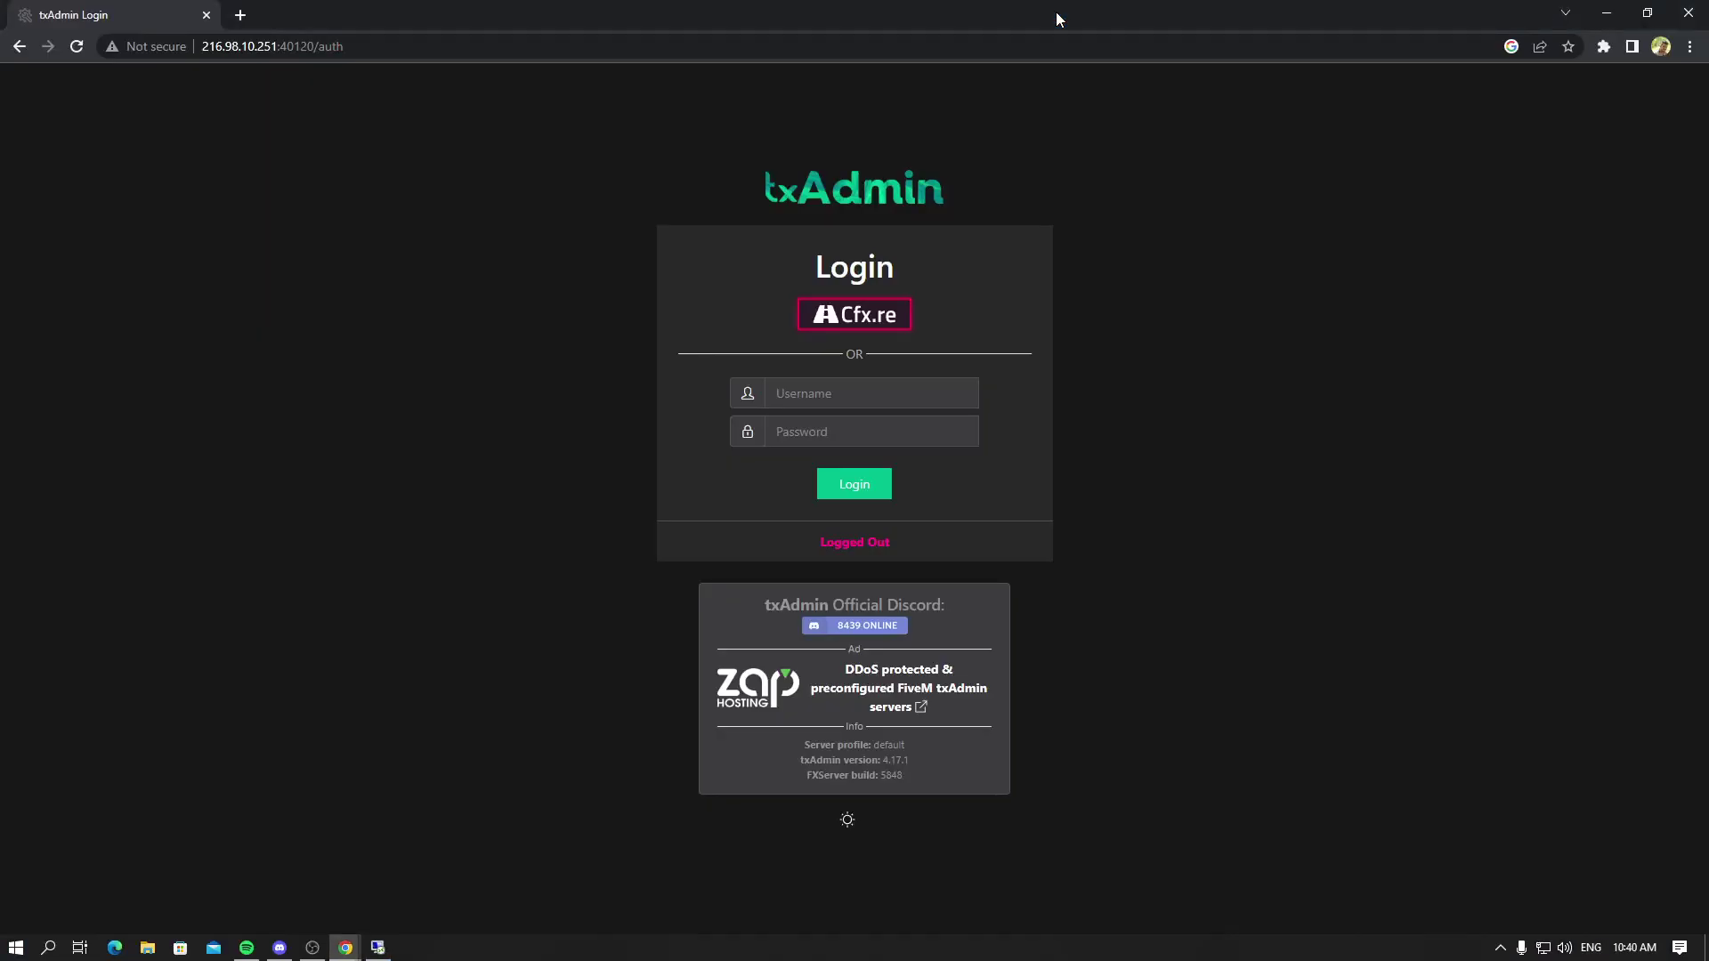
left_click(869, 315)
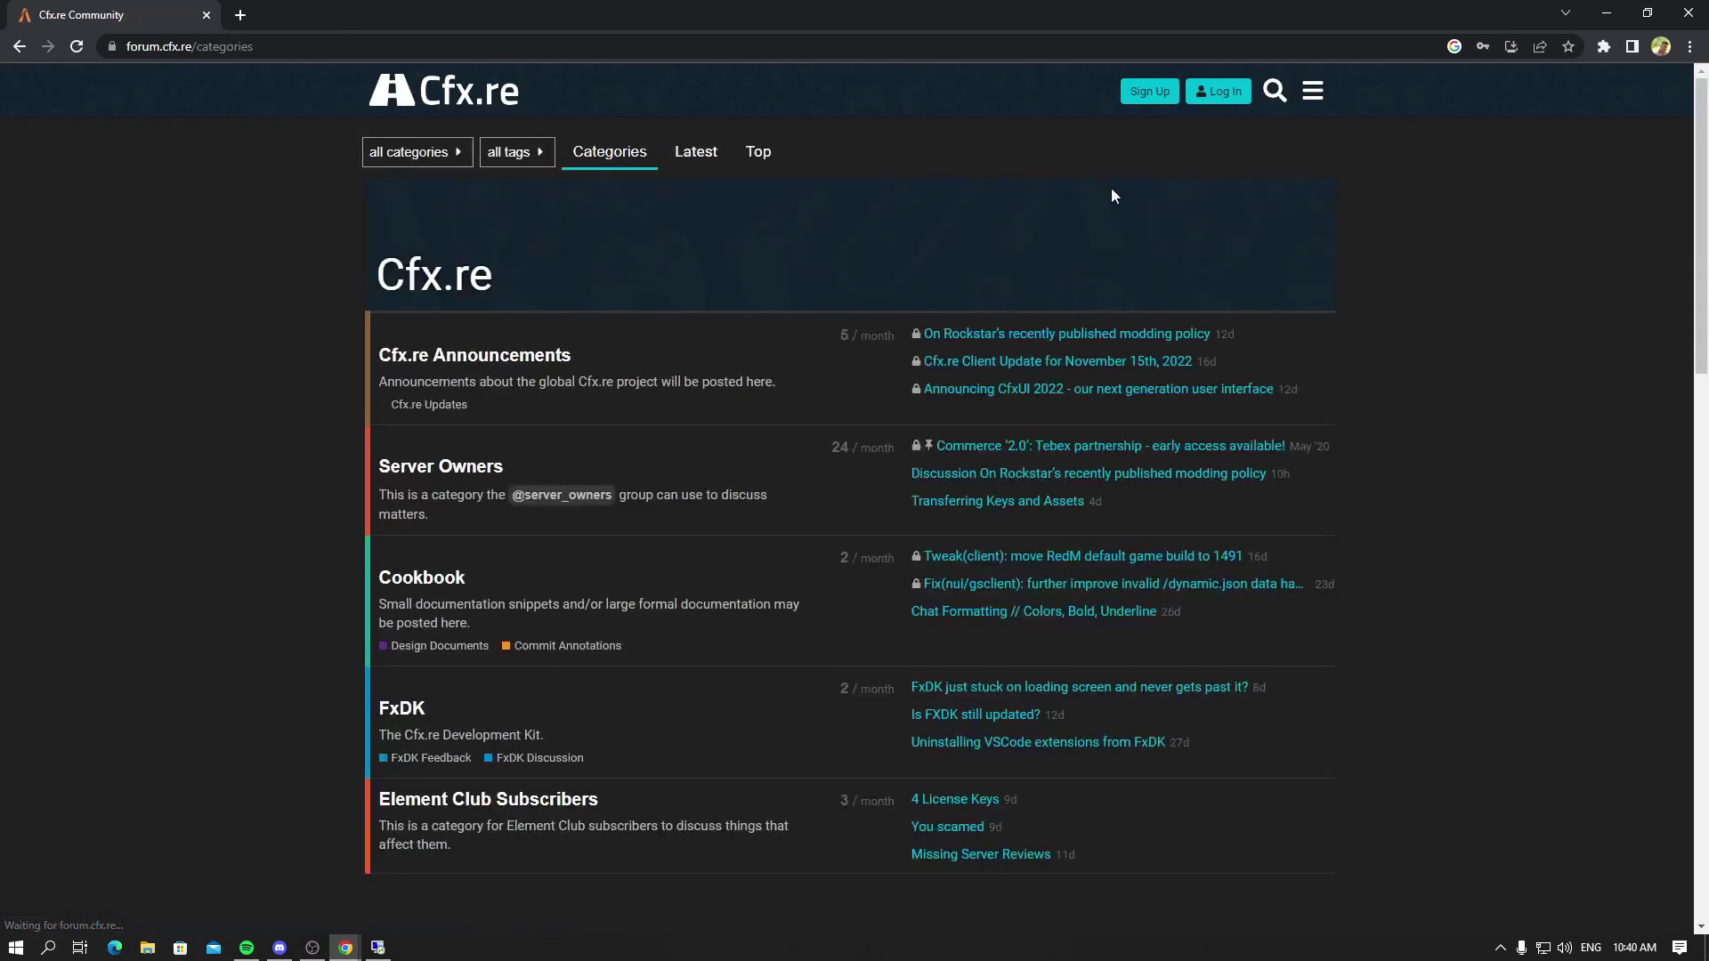
Sign in to Cfx.re with the first listed Google account, authorize txAdmin, and dismiss its password change prompt.
left_click(1199, 103)
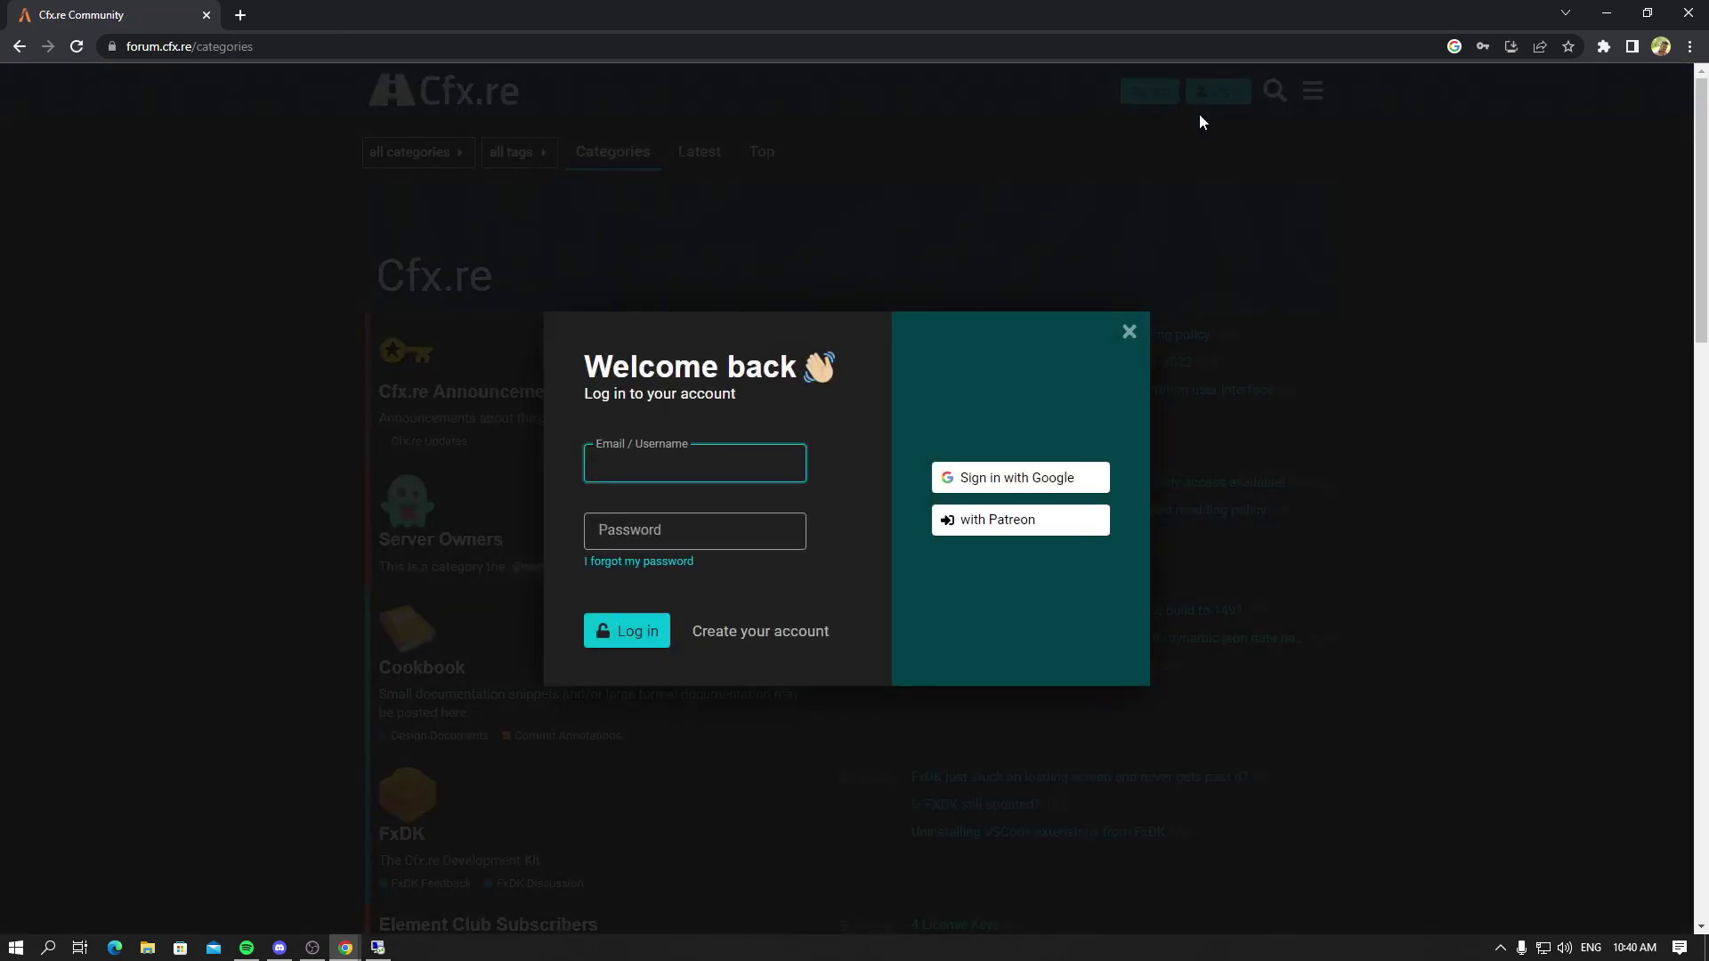
left_click(999, 481)
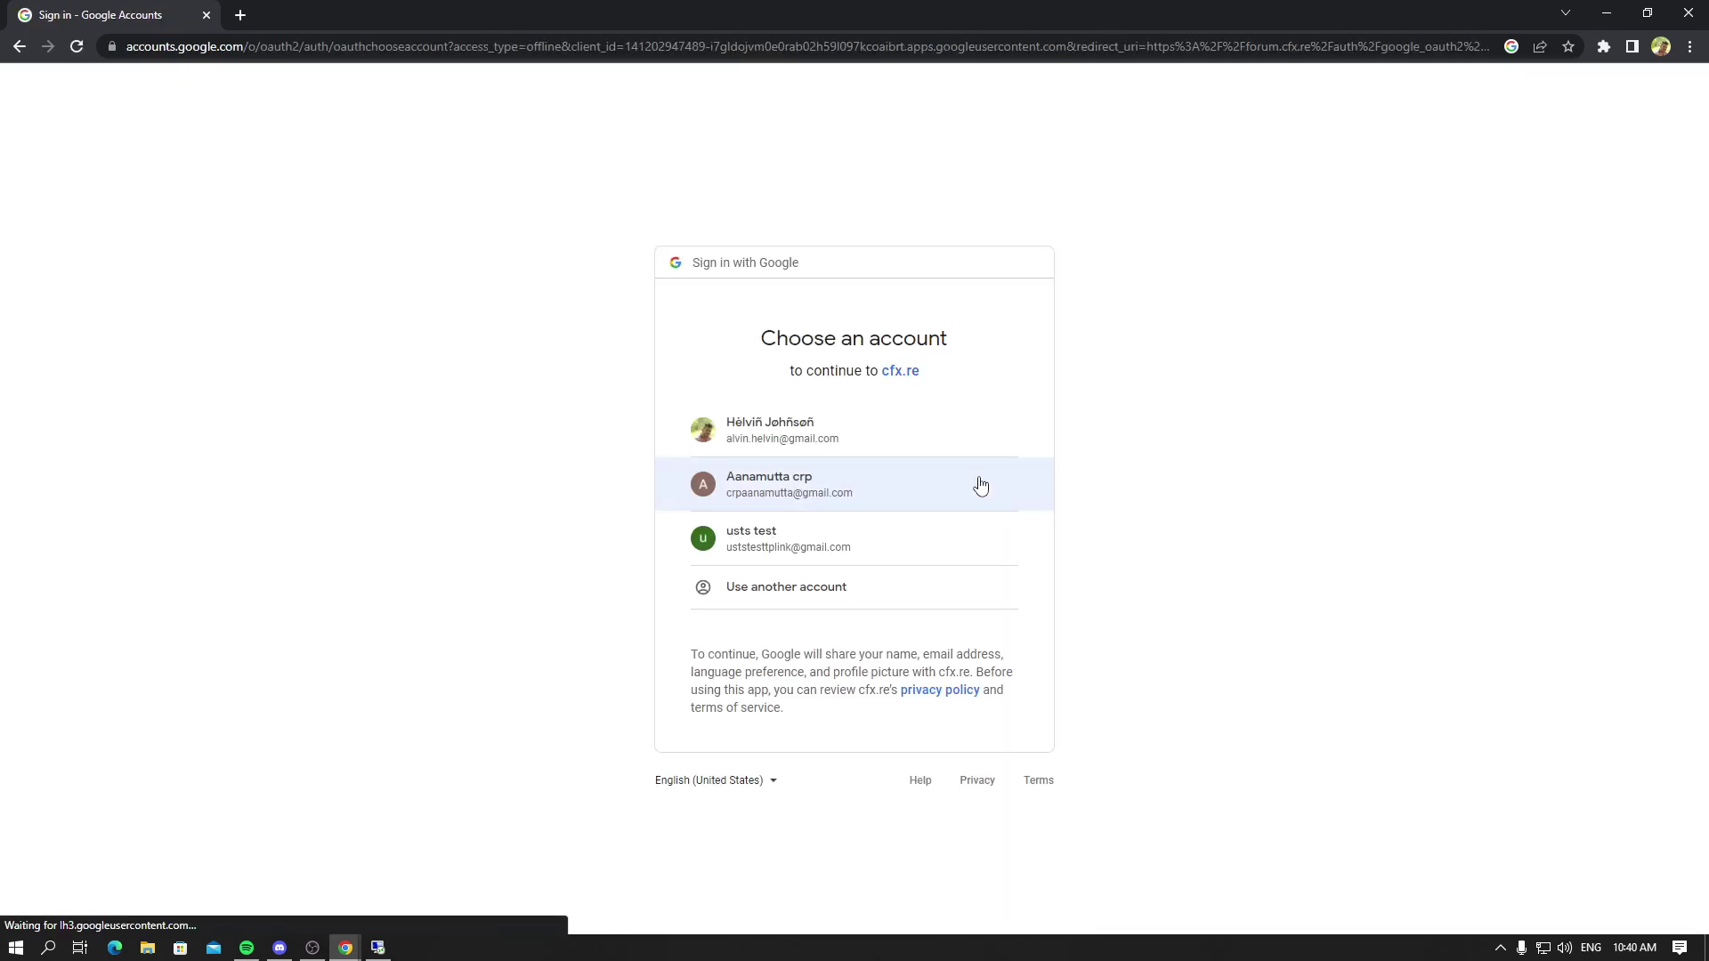
left_click(837, 433)
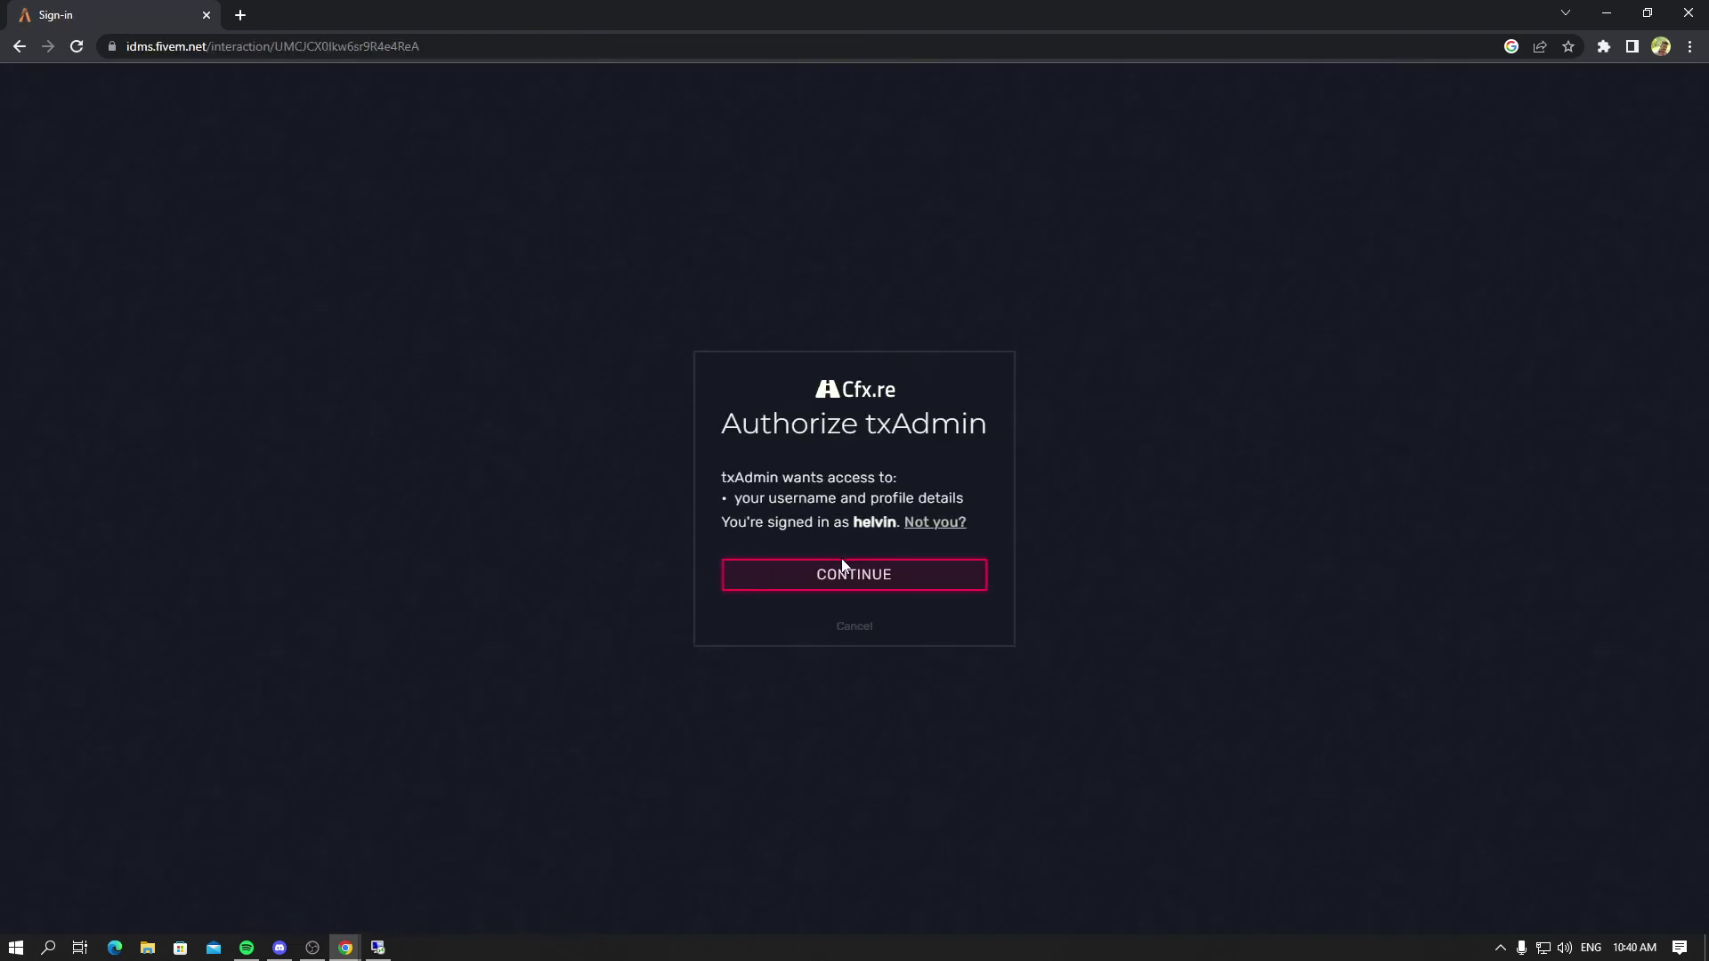
left_click(845, 579)
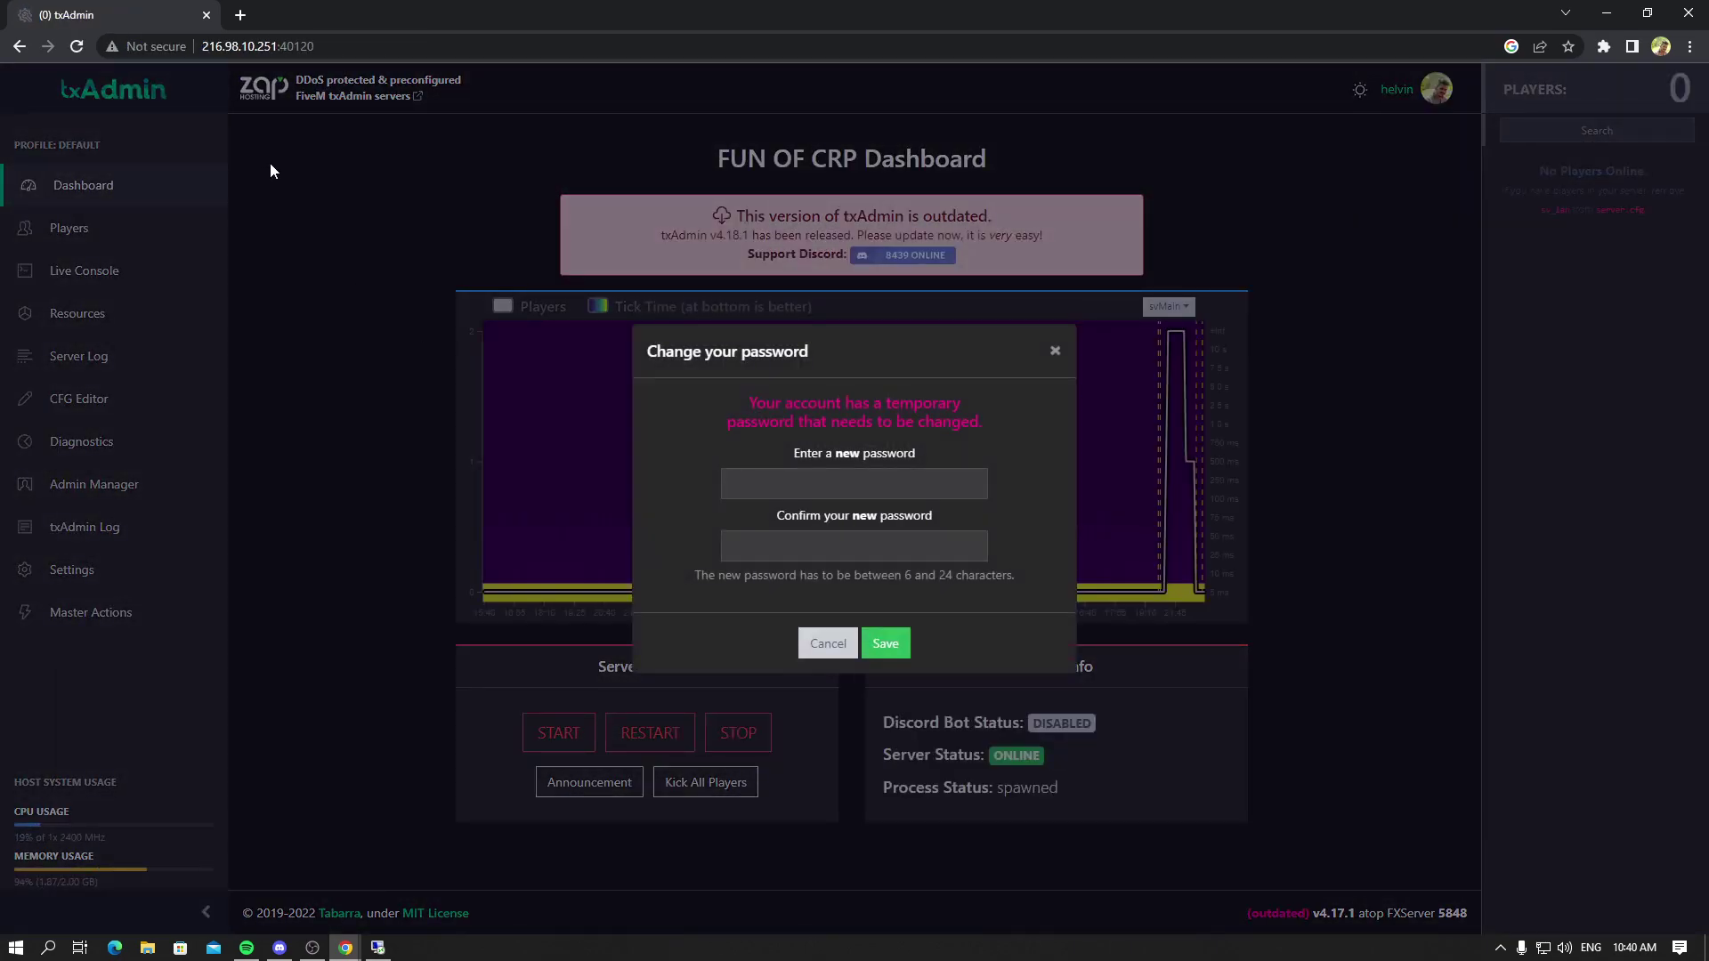
left_click(1055, 351)
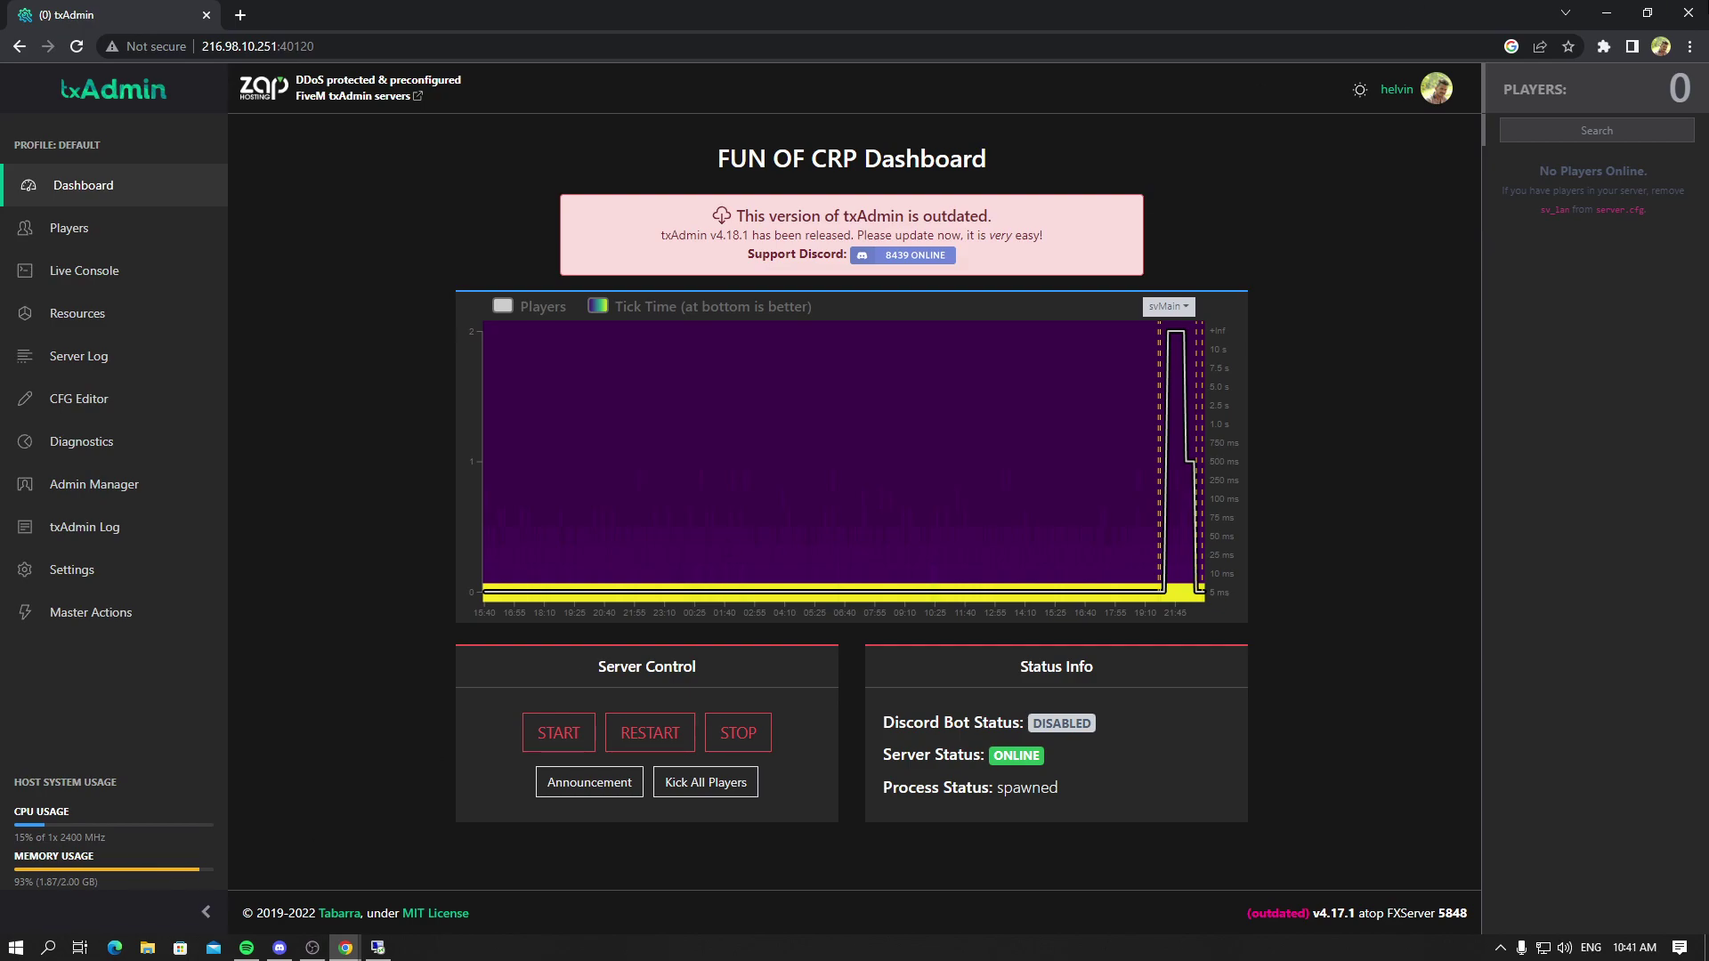
Launch FiveM from the desktop, and view the Live Console in txAdmin, dismissing the password change prompt.
left_click(1607, 12)
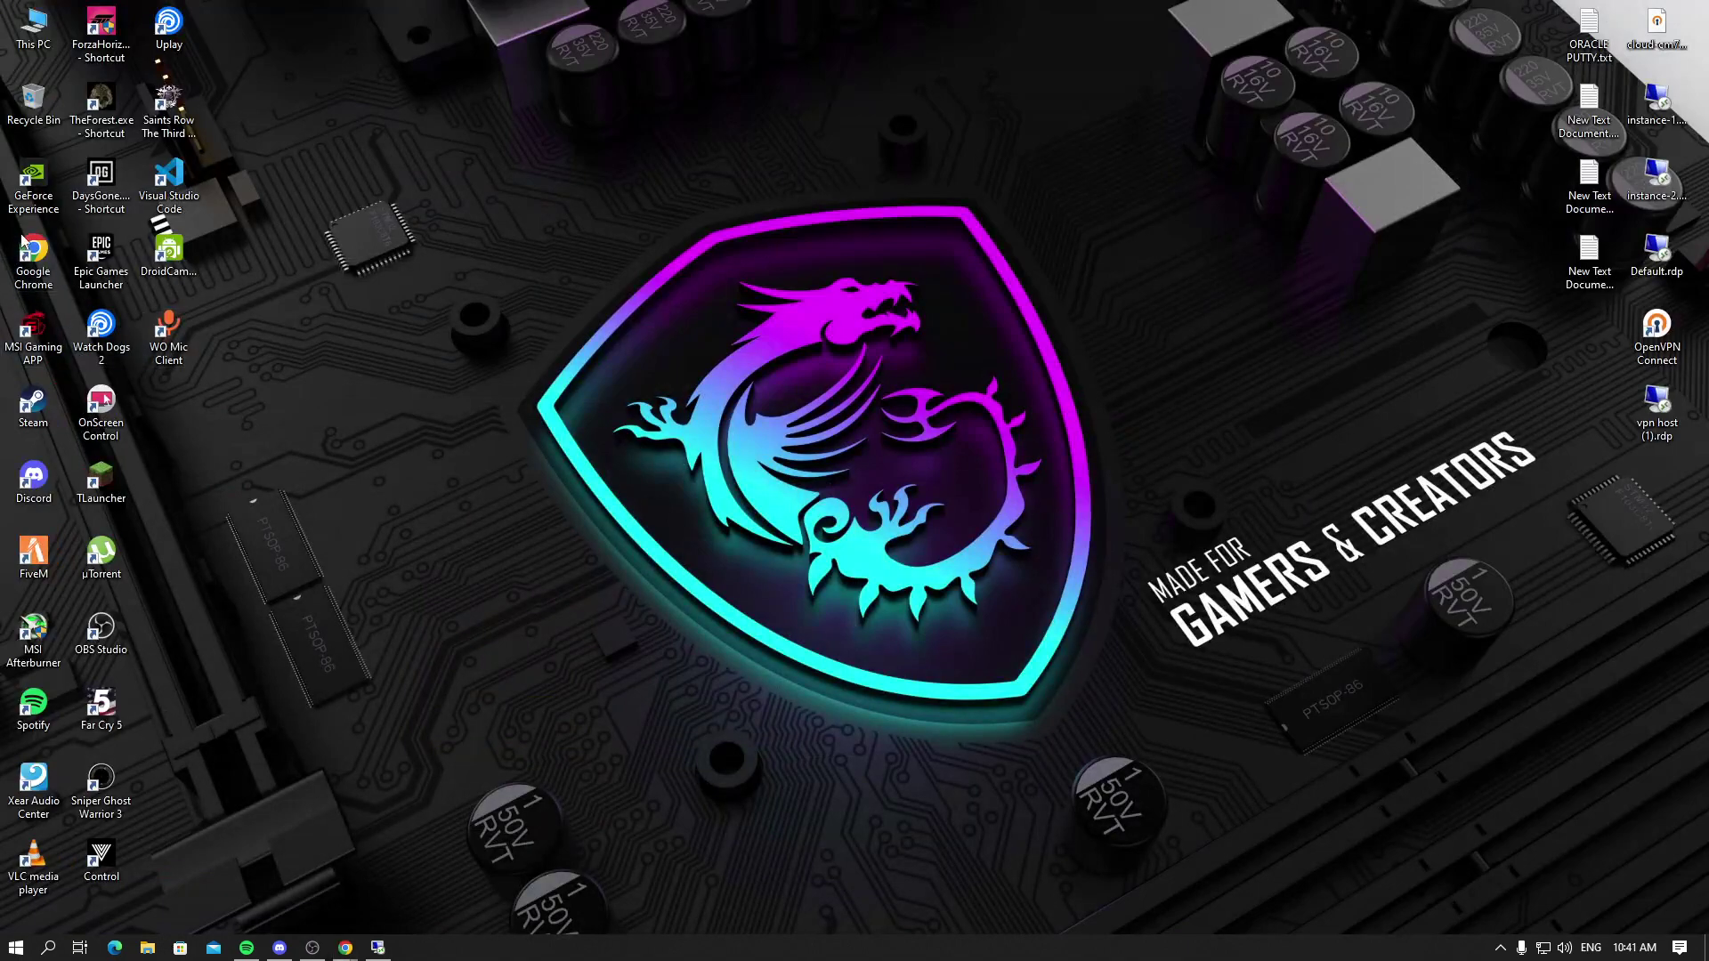
double_click(33, 557)
mouse_move(374, 951)
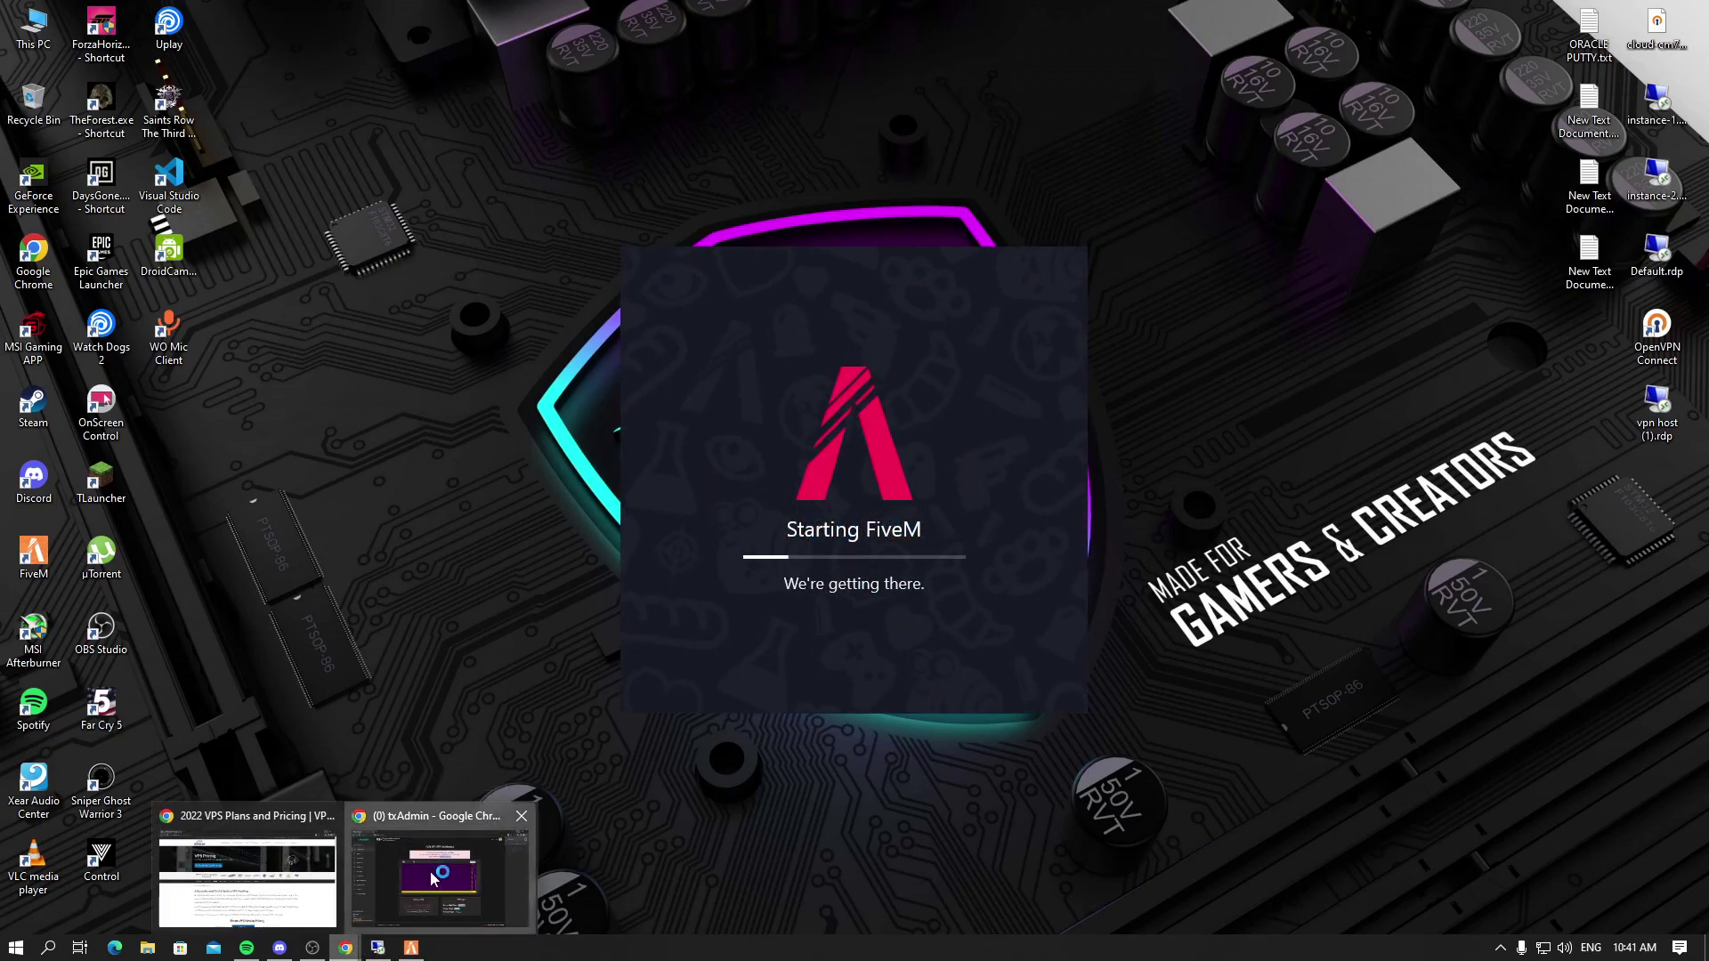
left_click(442, 873)
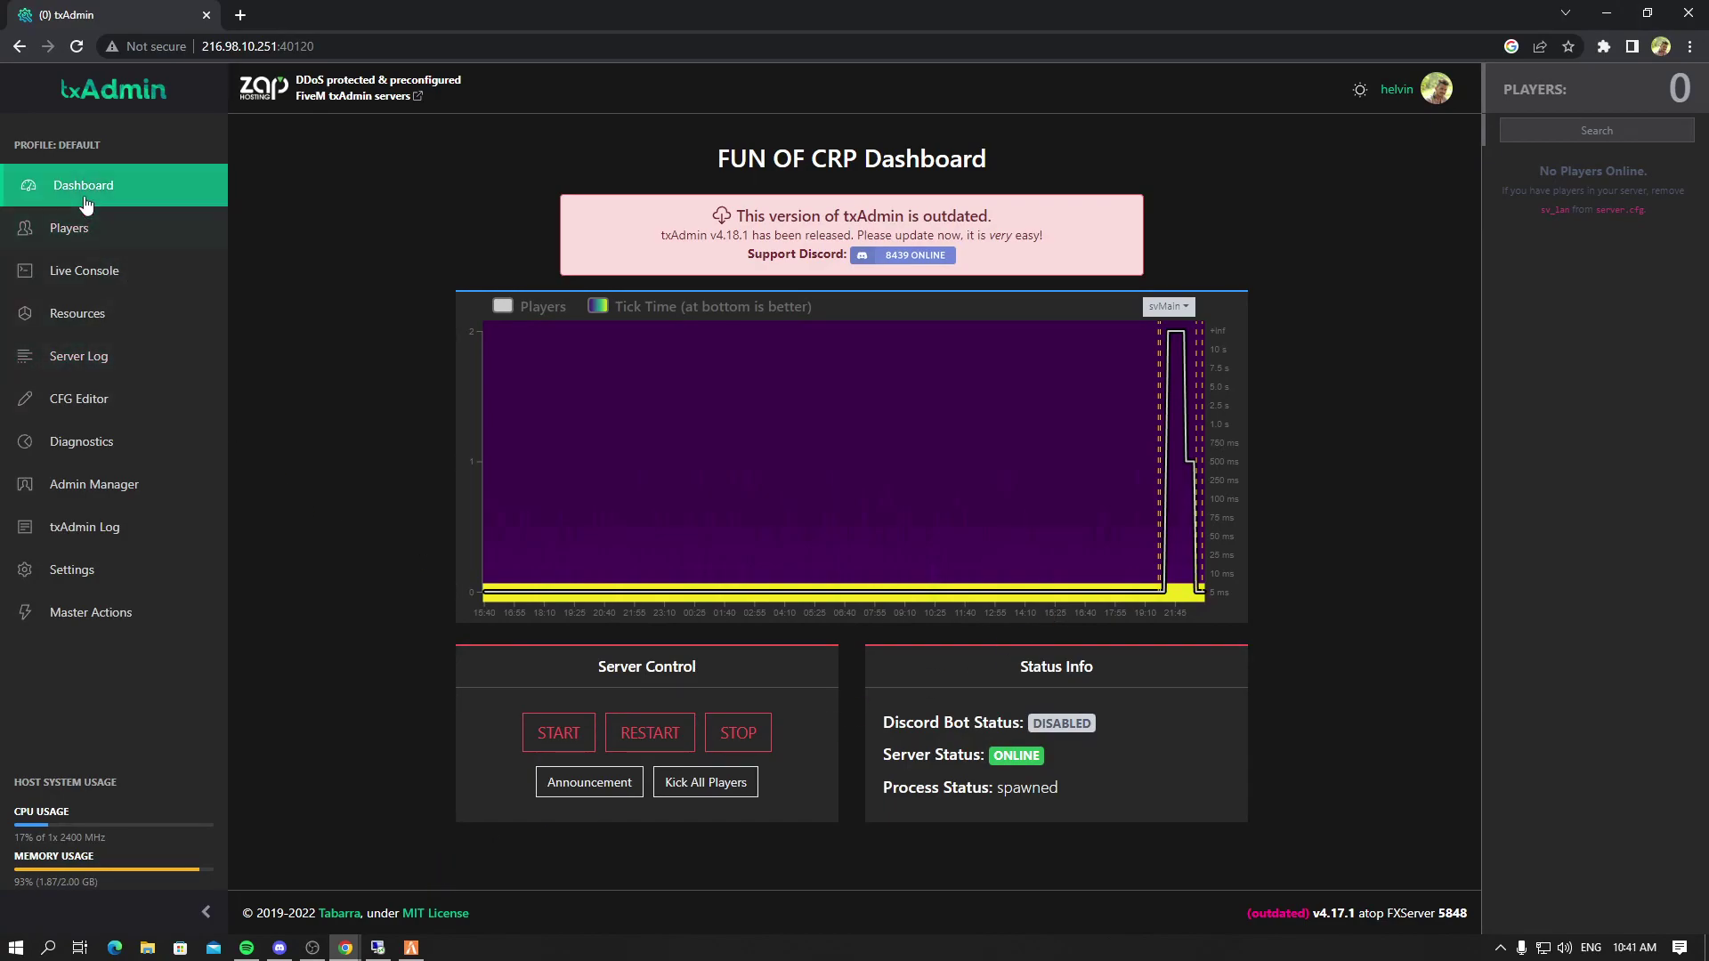
left_click(92, 287)
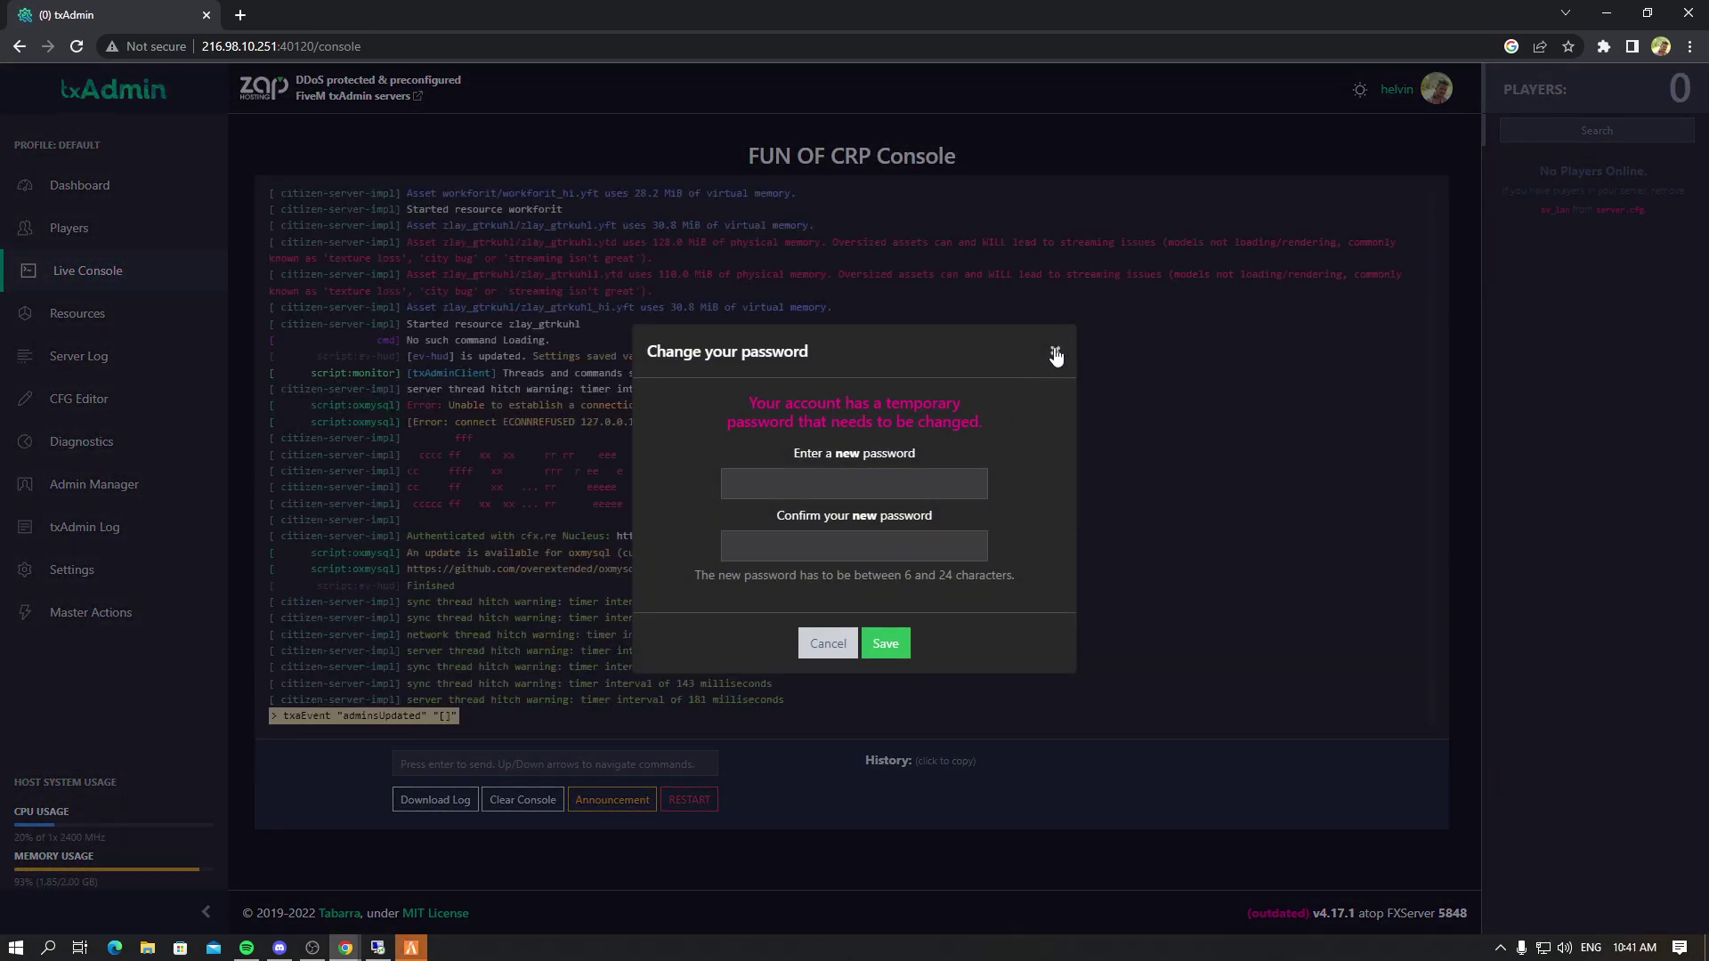
left_click(1055, 350)
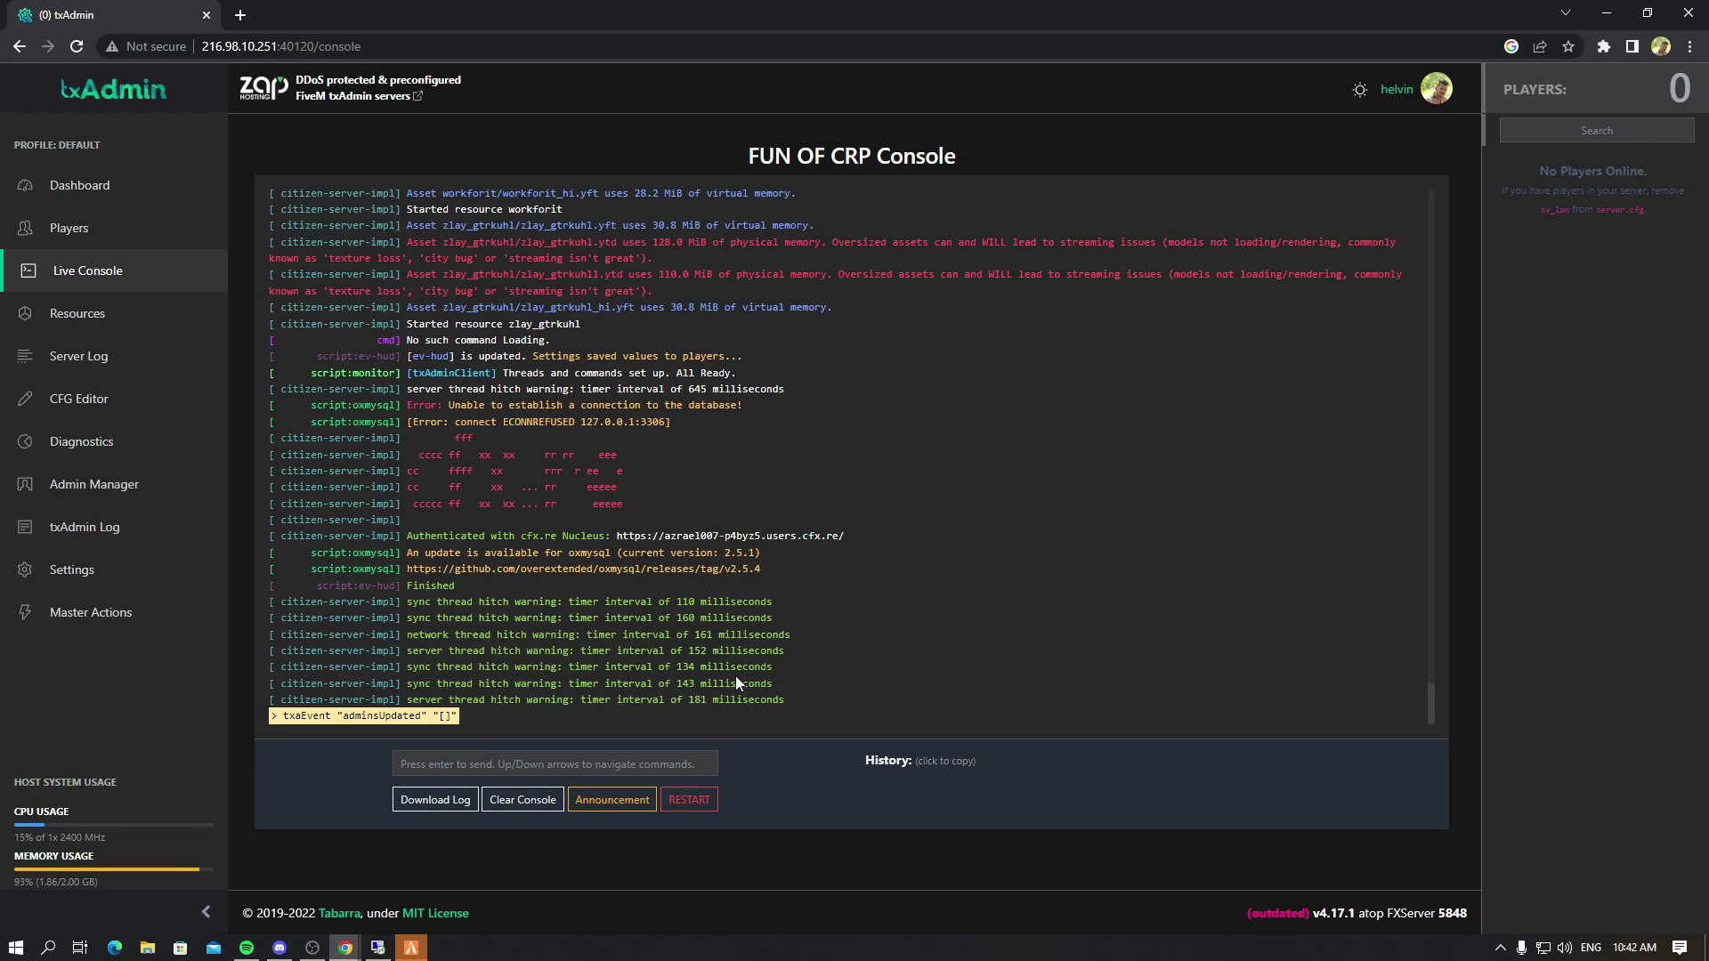
Switch to FiveM and connect to the last connected server, FUN OF CRP.
left_click(1612, 20)
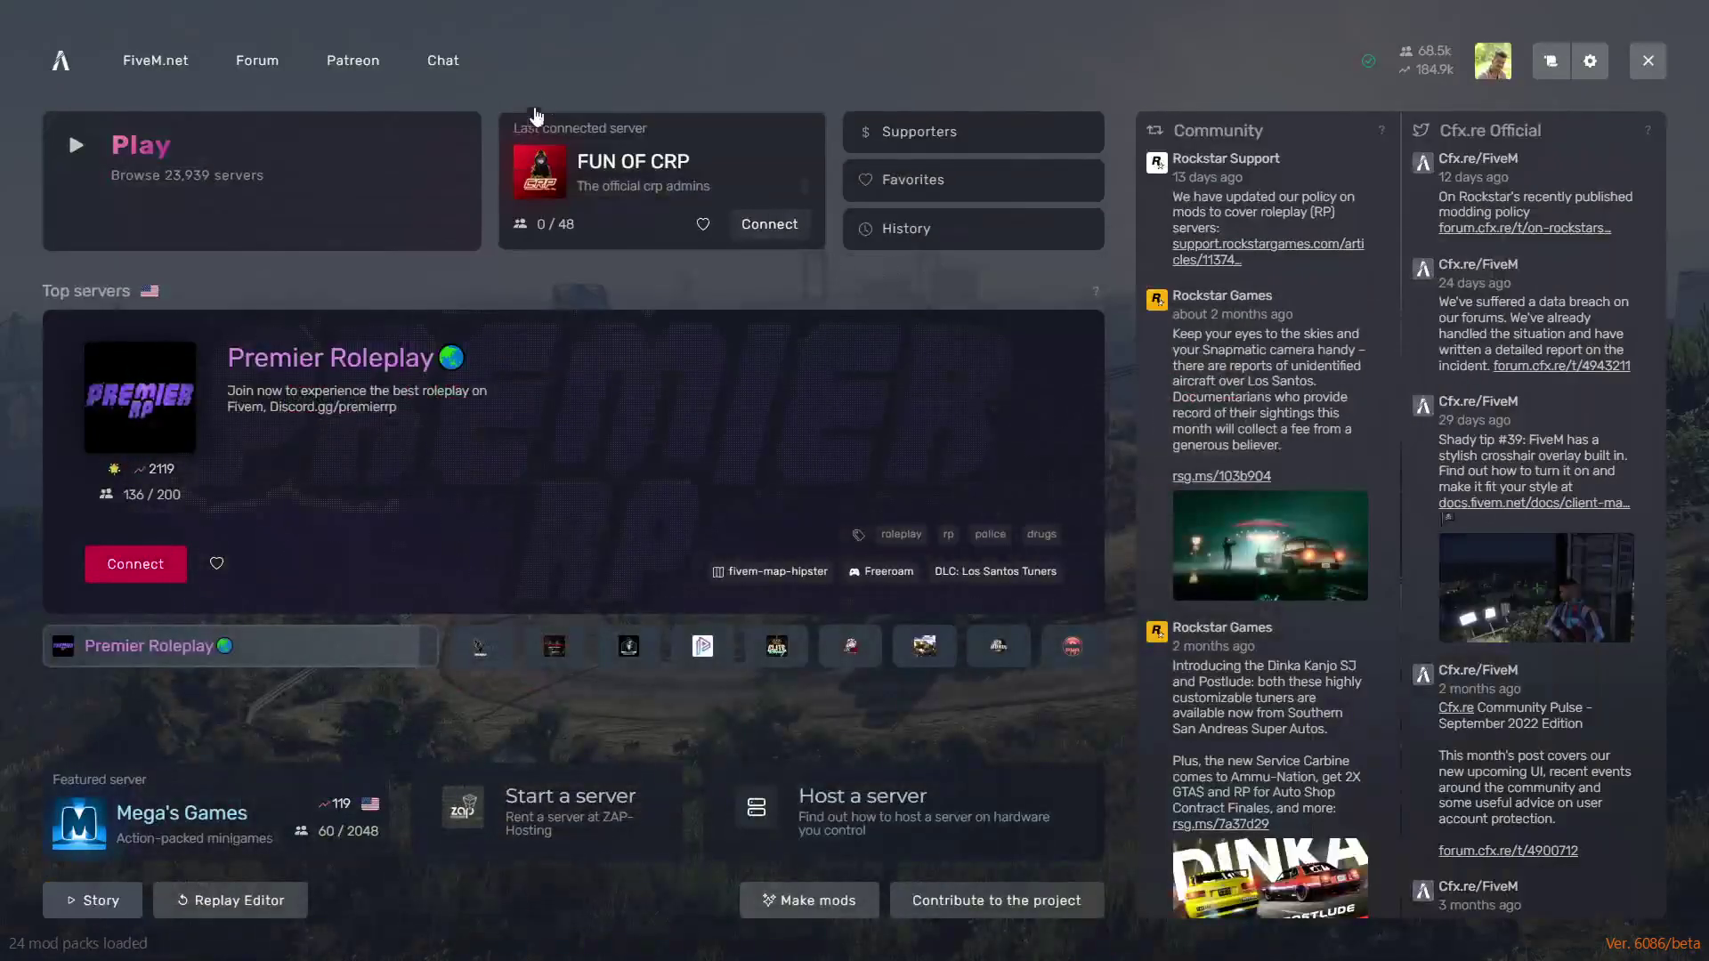
left_click(706, 183)
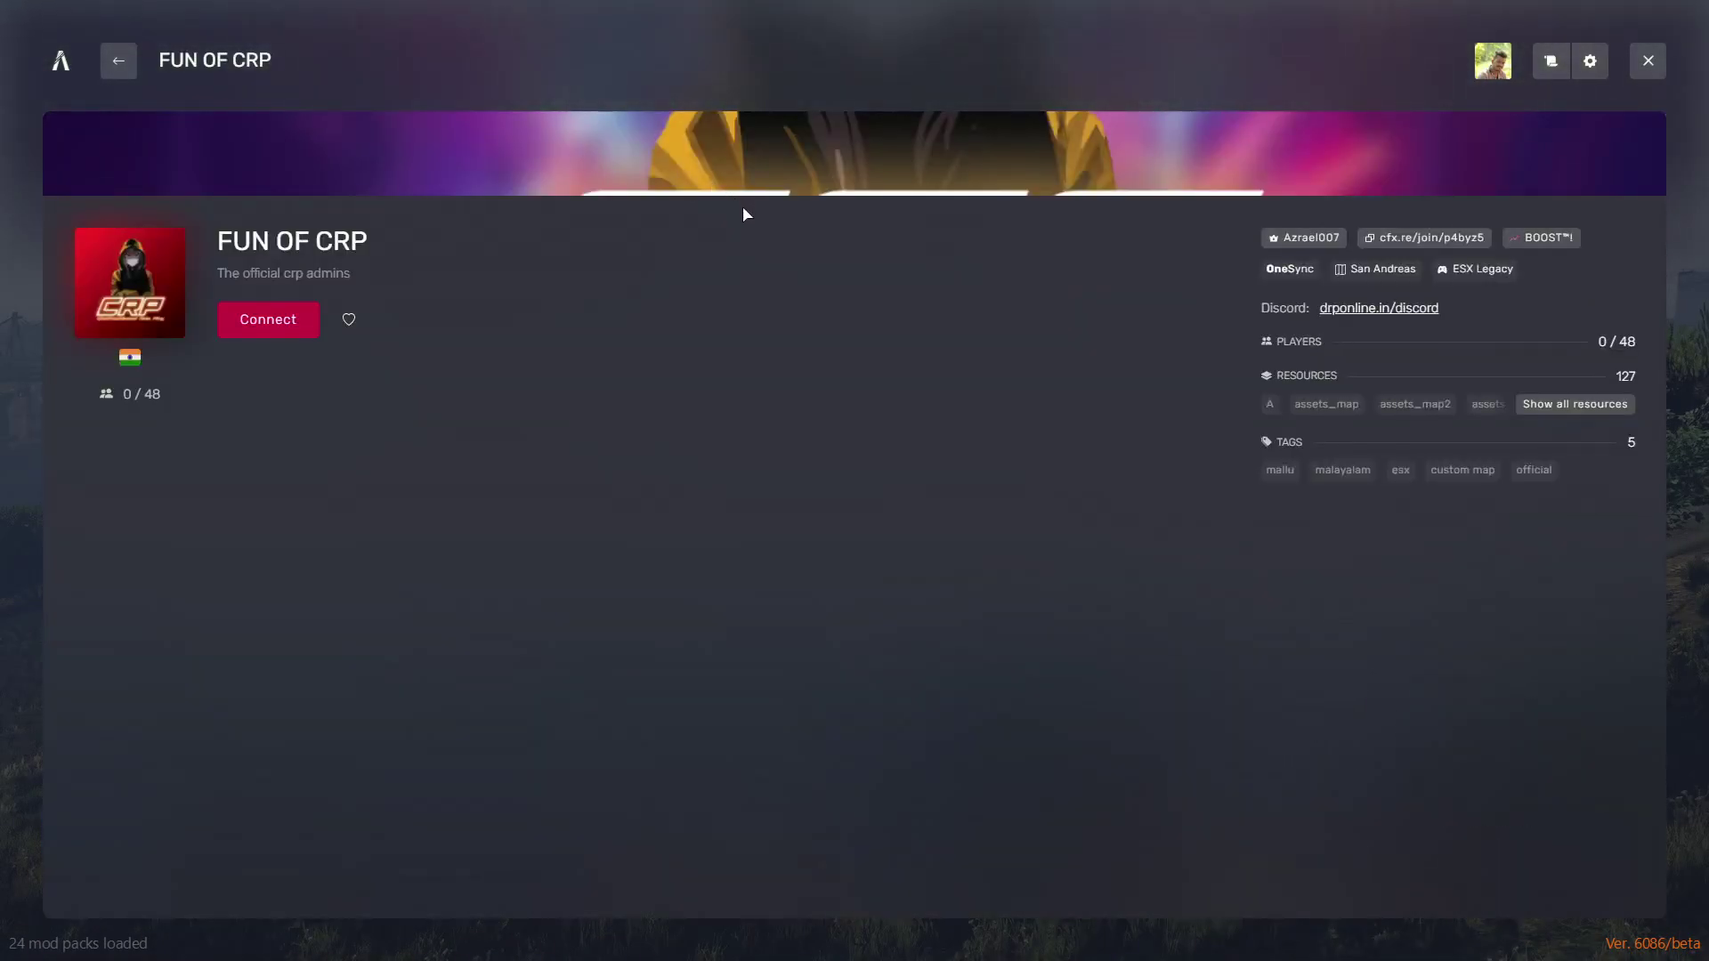
left_click(265, 325)
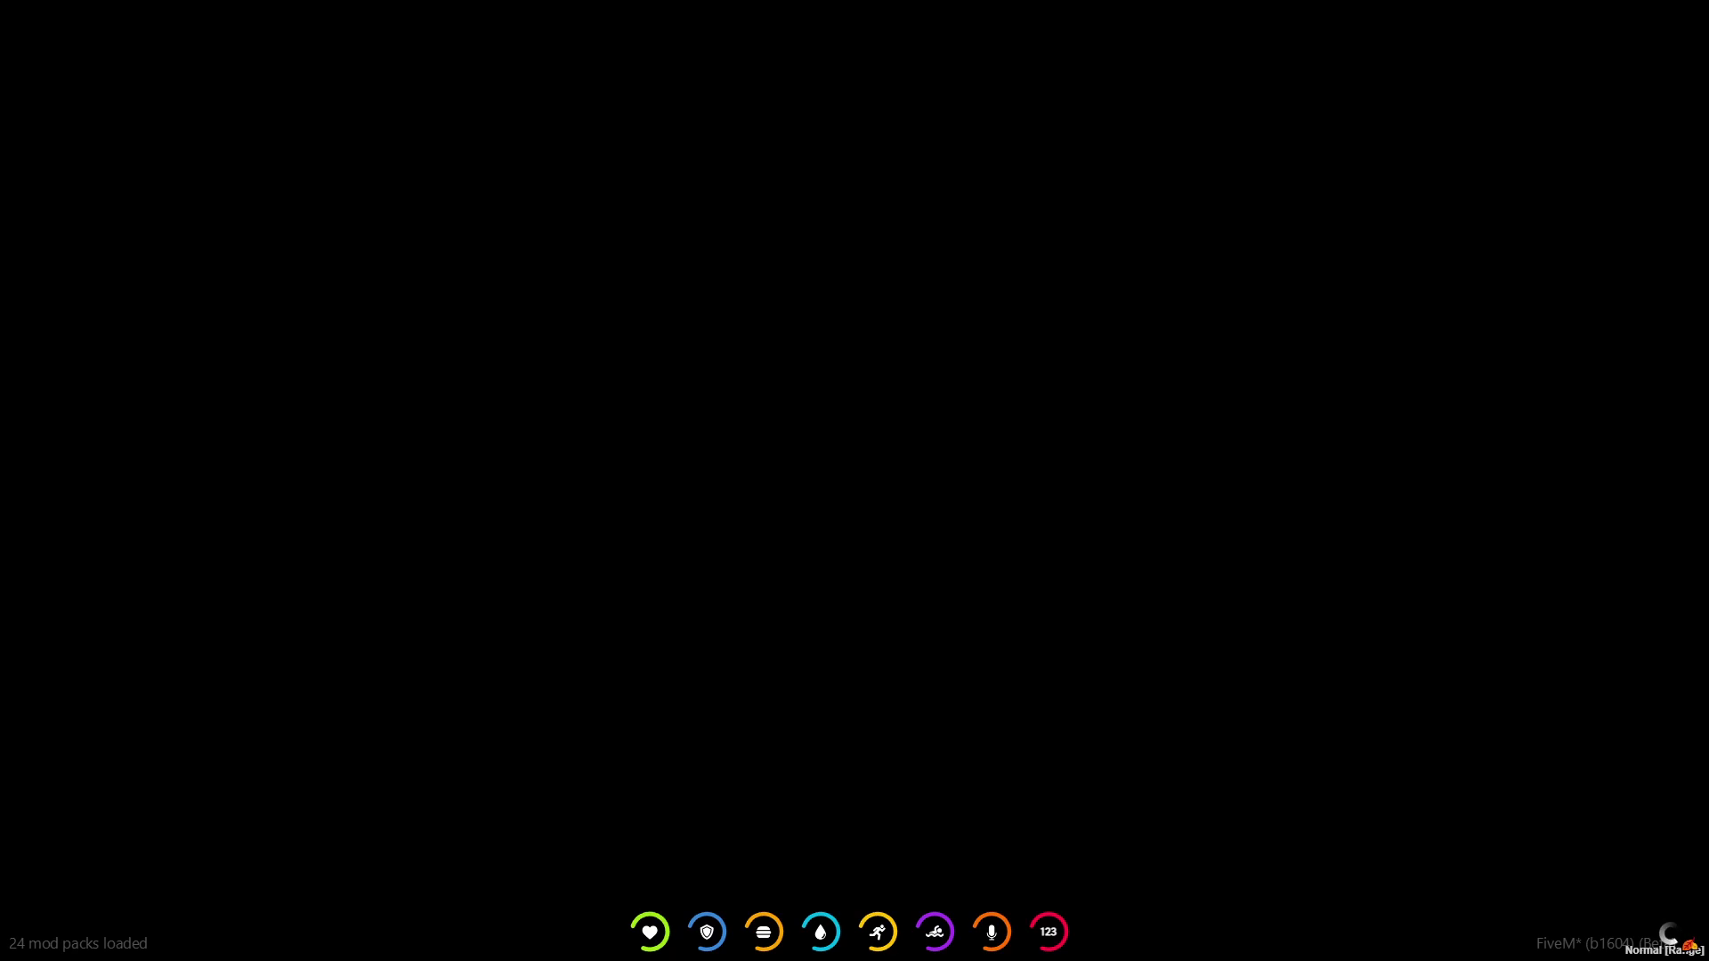
Check the FiveM client console for messages while the server loads, closing it after each look.
key("F8")
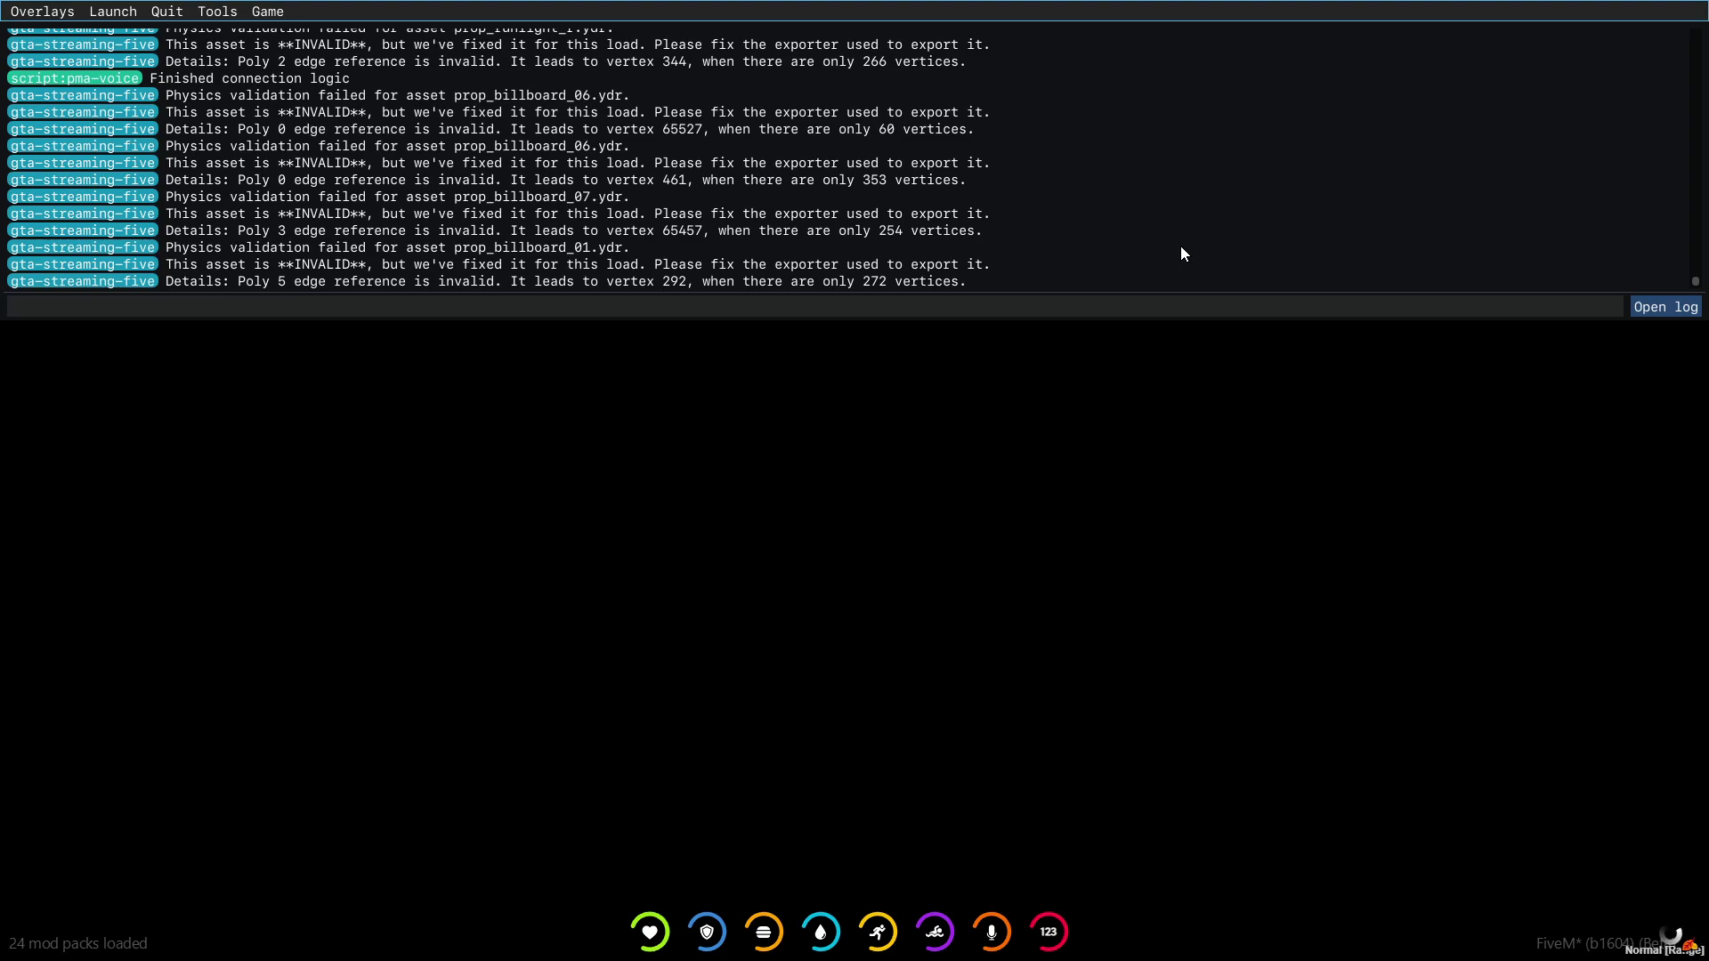
key("F8")
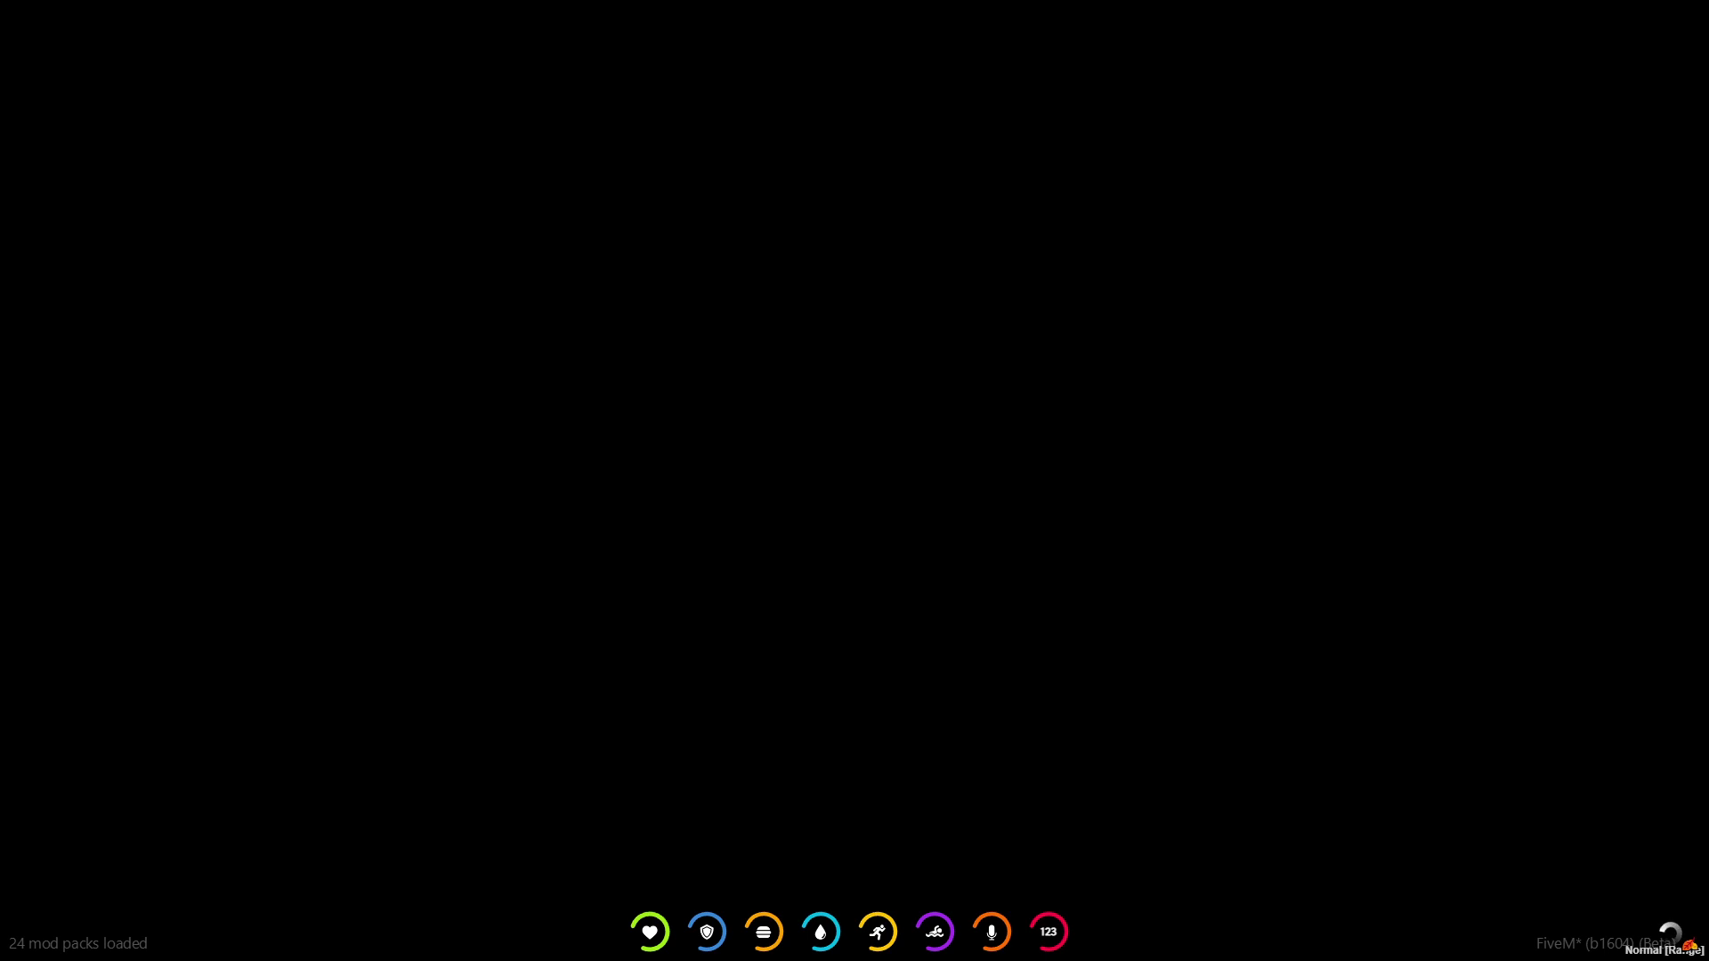
key("F8")
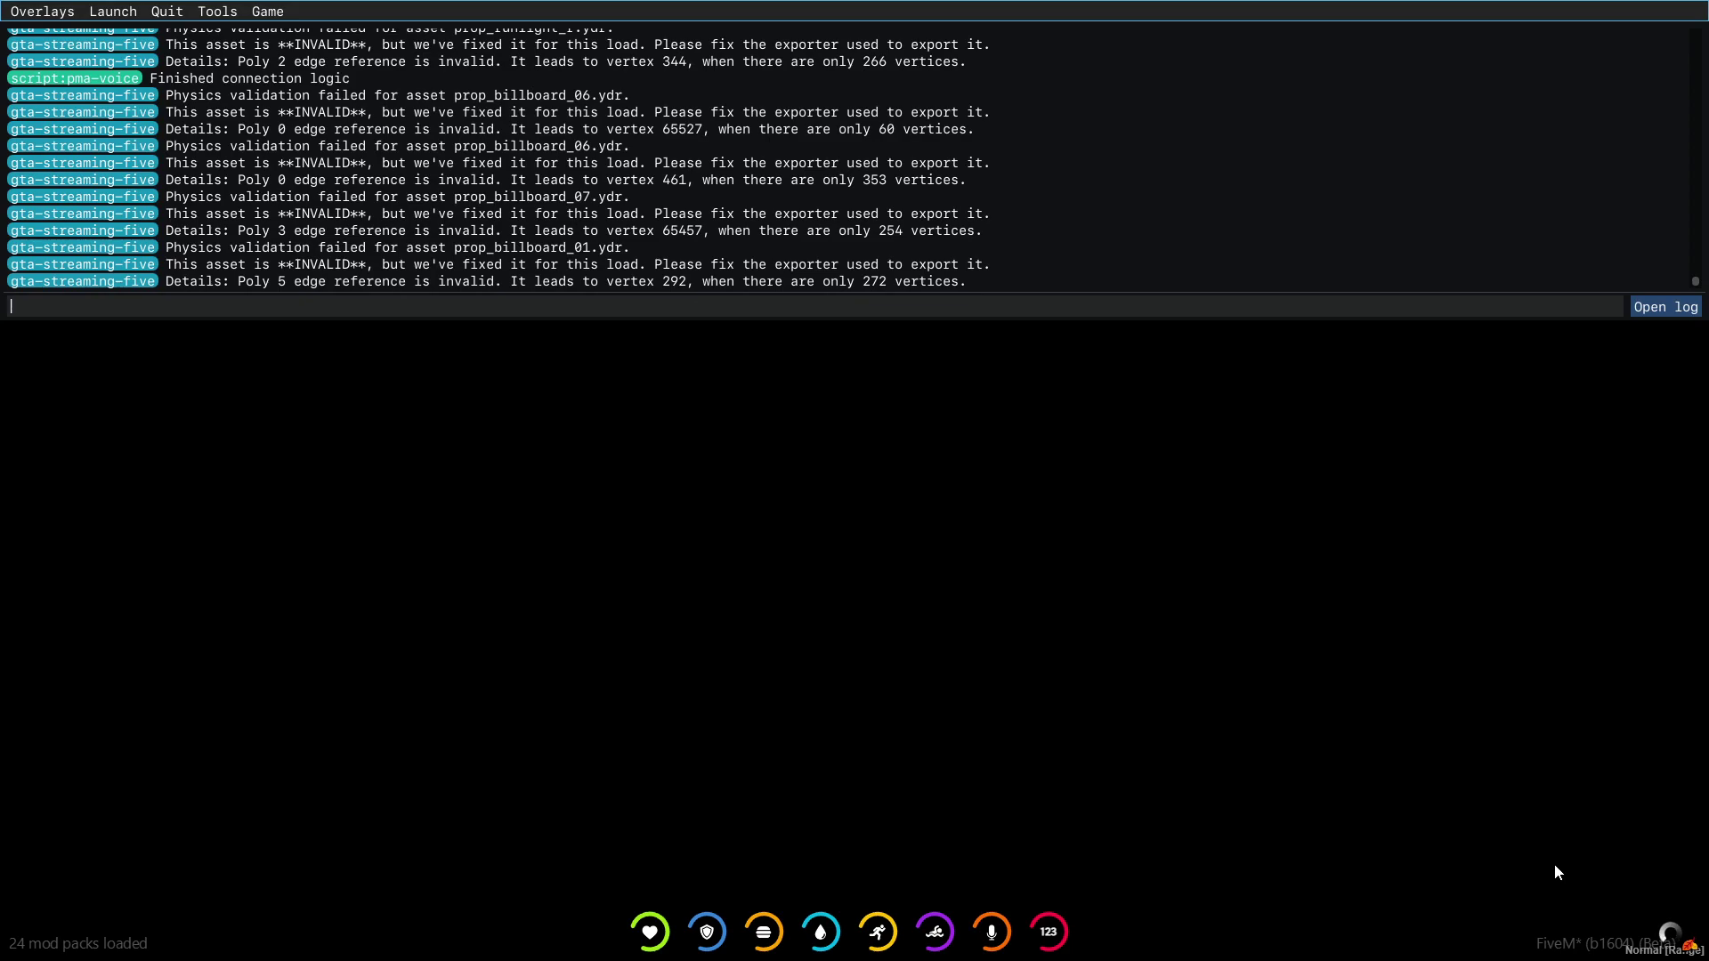
key("F8")
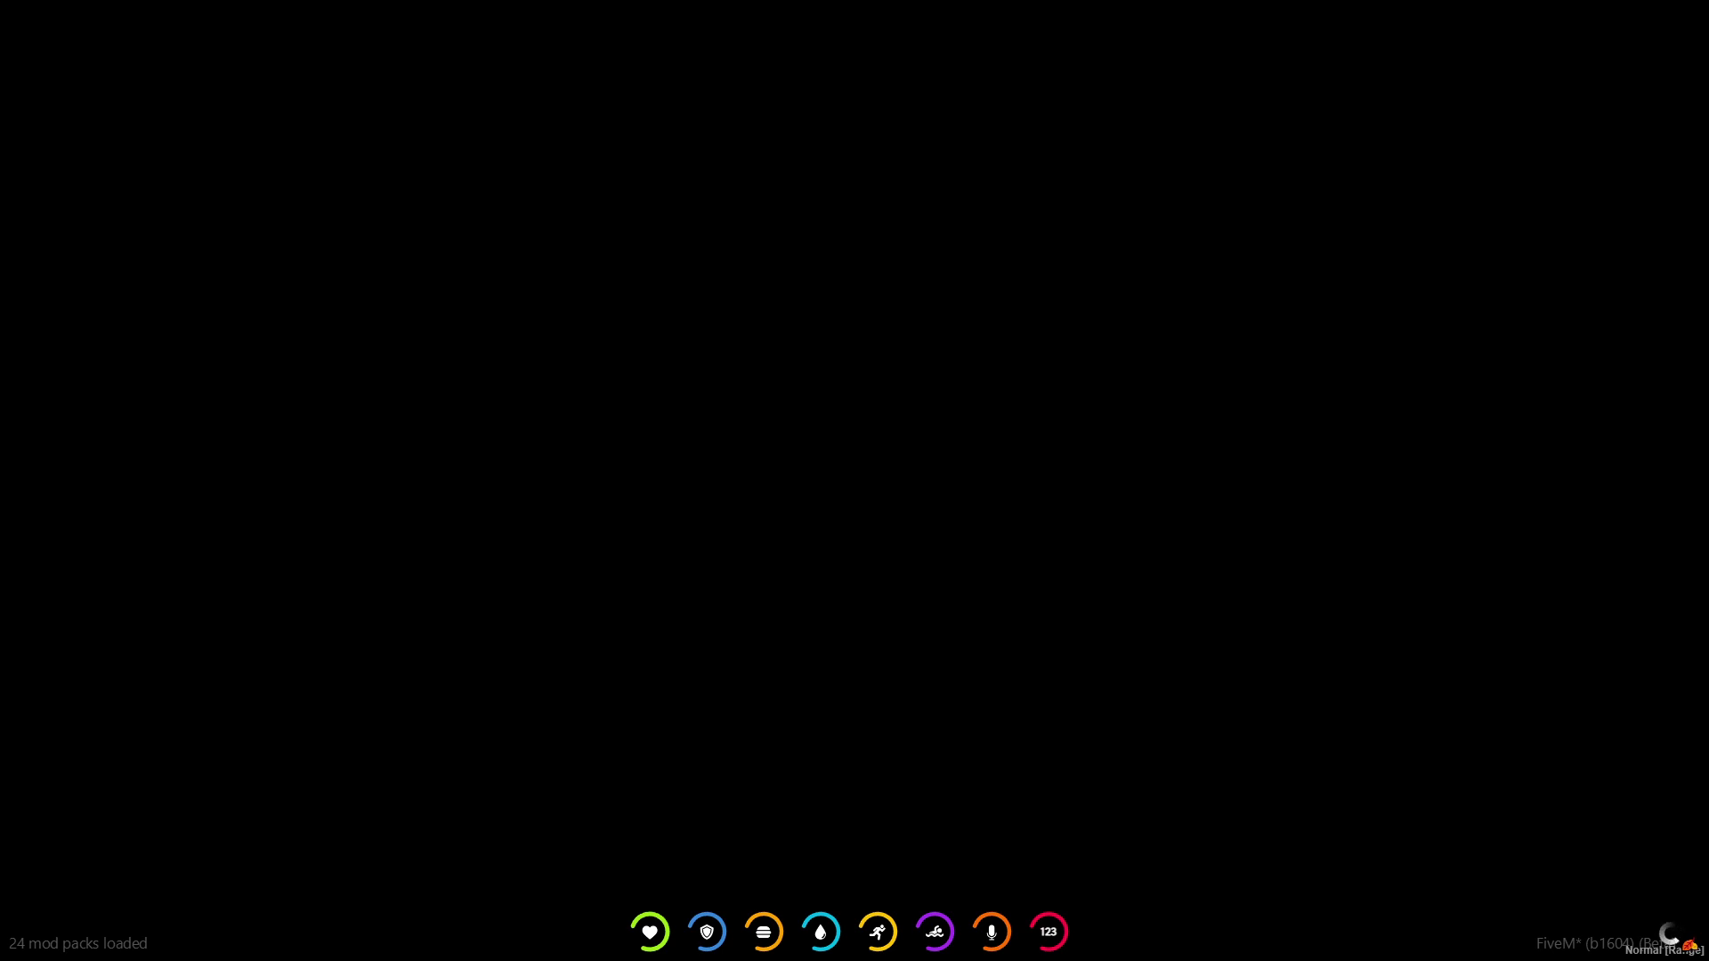
Quit Grand Theft Auto V, check the server console in the remote session, and minimize the session.
key("alt+F4")
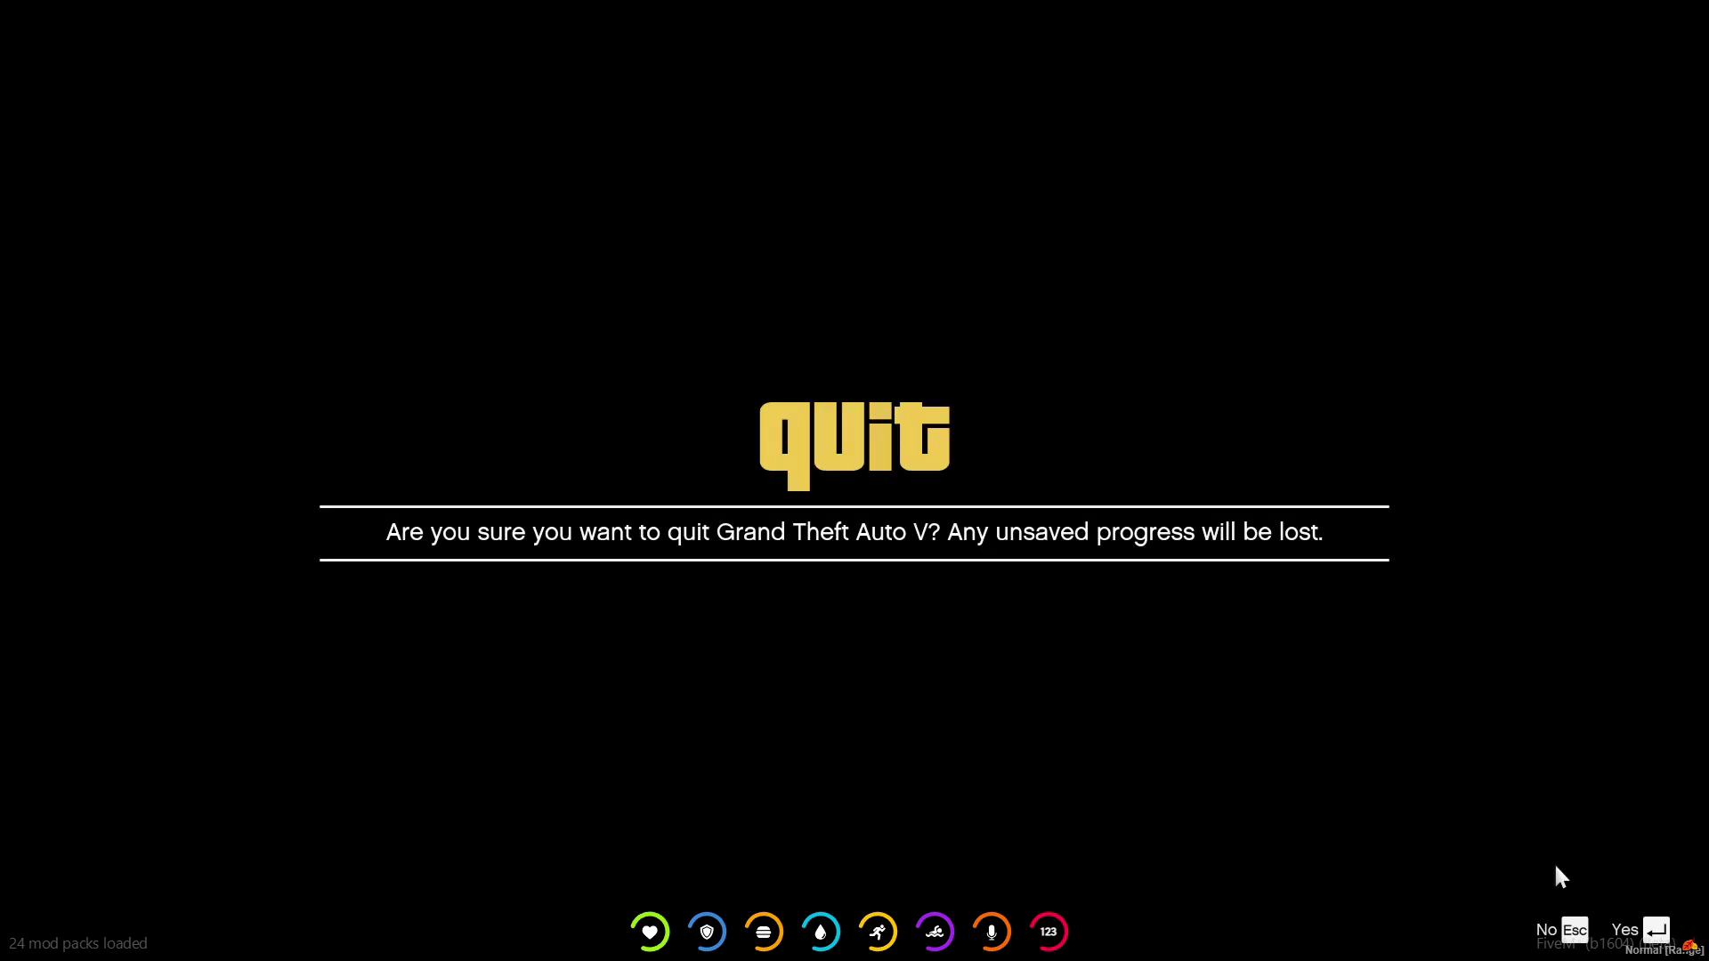
key("Return")
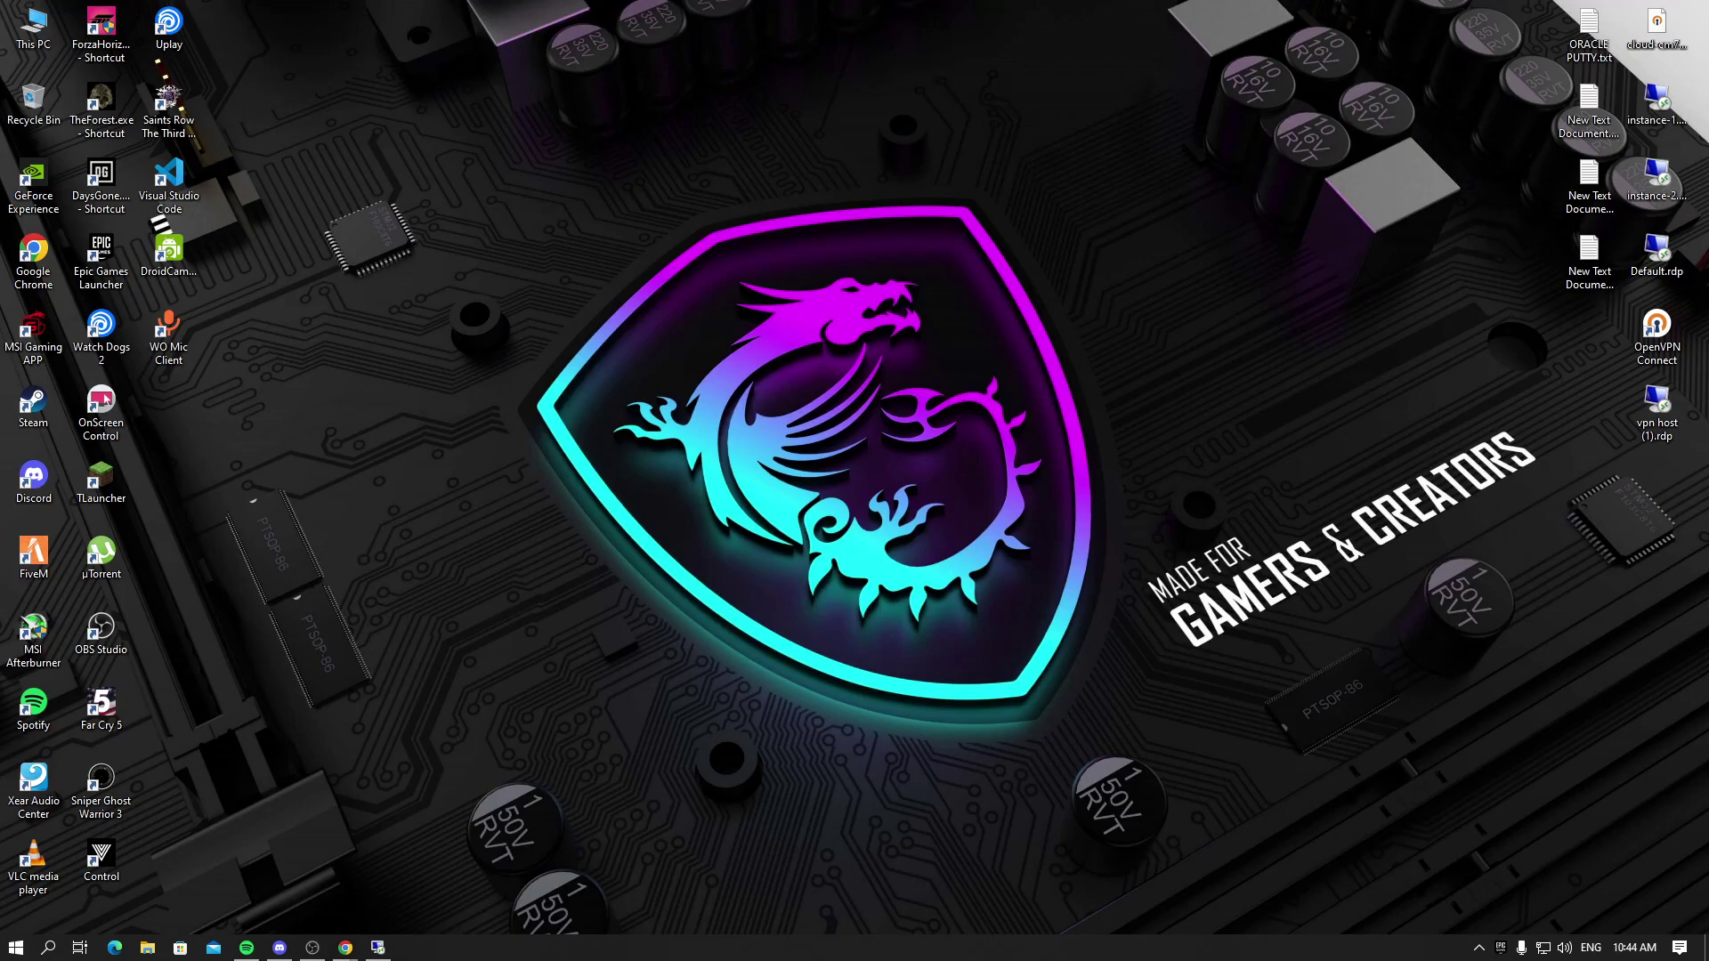
left_click(375, 949)
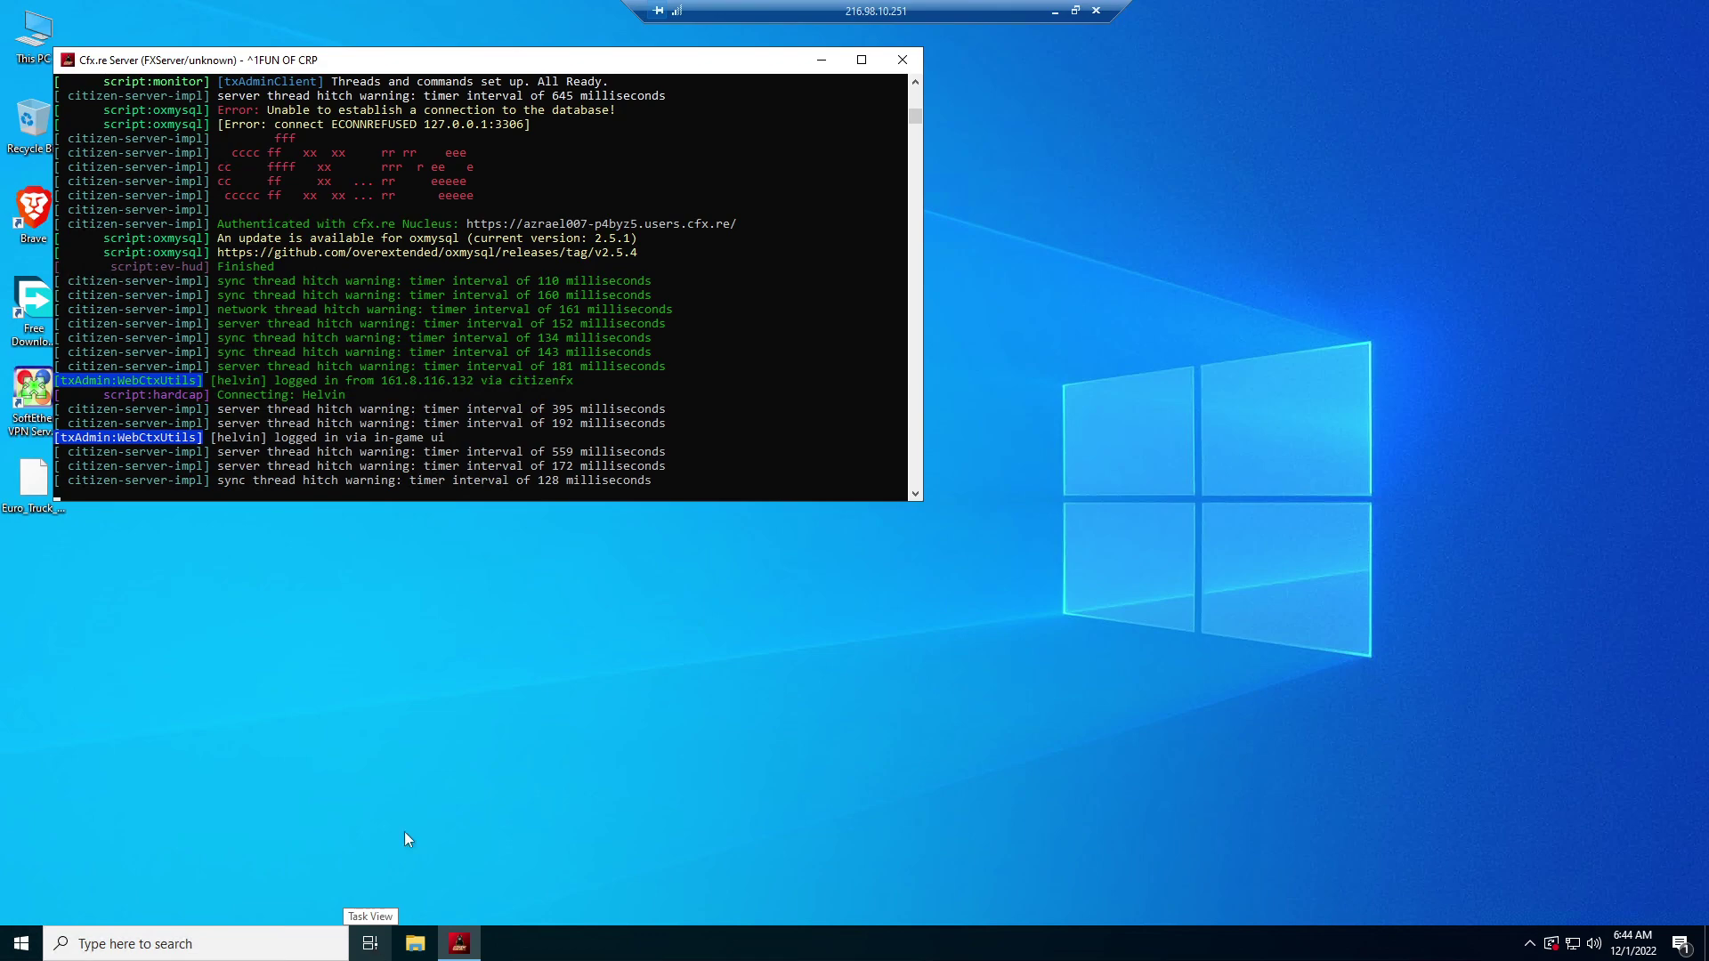
left_click(1054, 10)
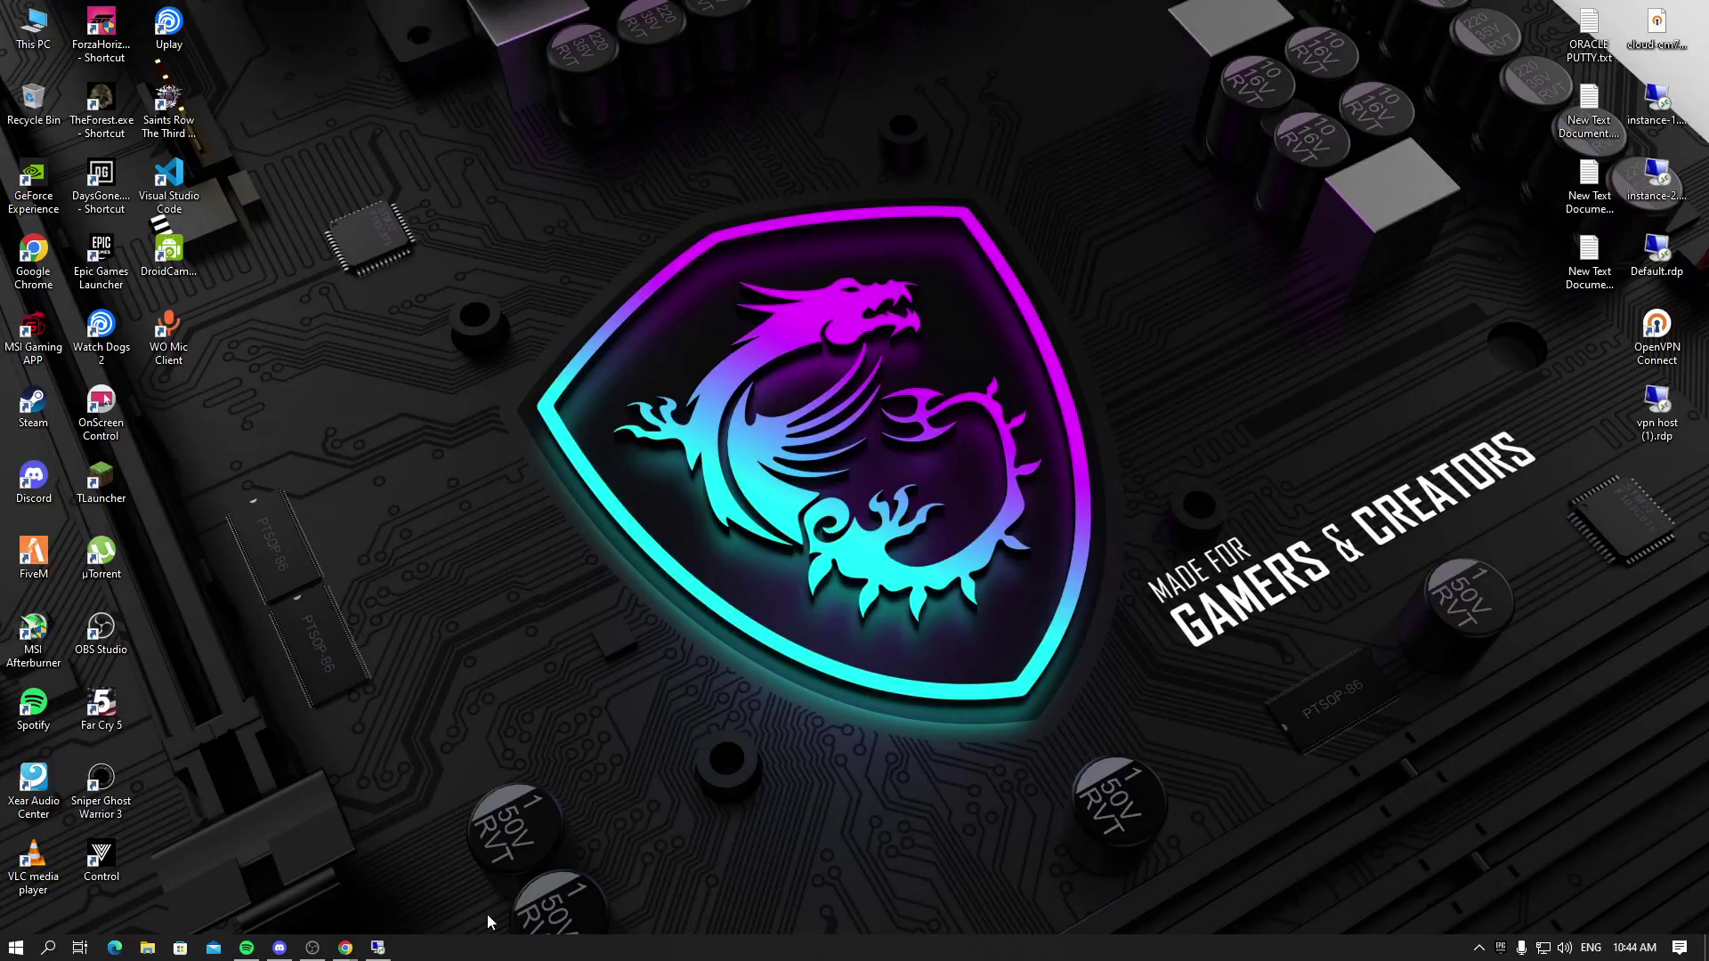
Switch to the browser window with the Atlantic.Net VPS Pricing page and open the site's customer login page.
mouse_move(348, 954)
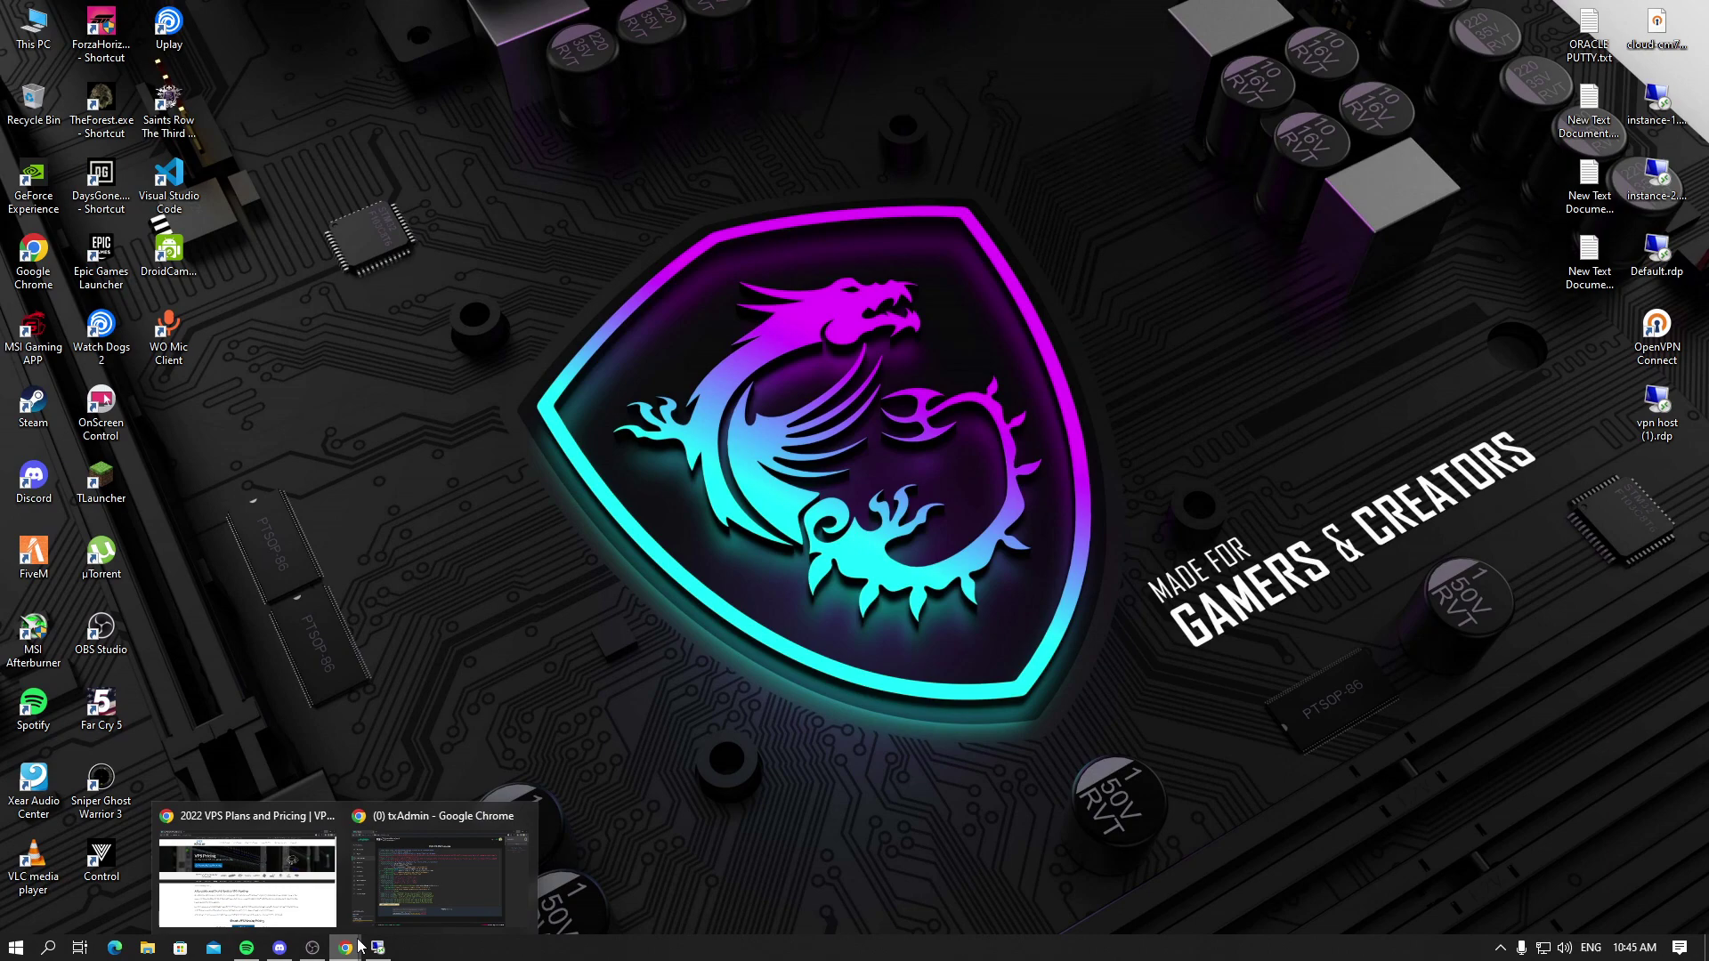
mouse_move(249, 868)
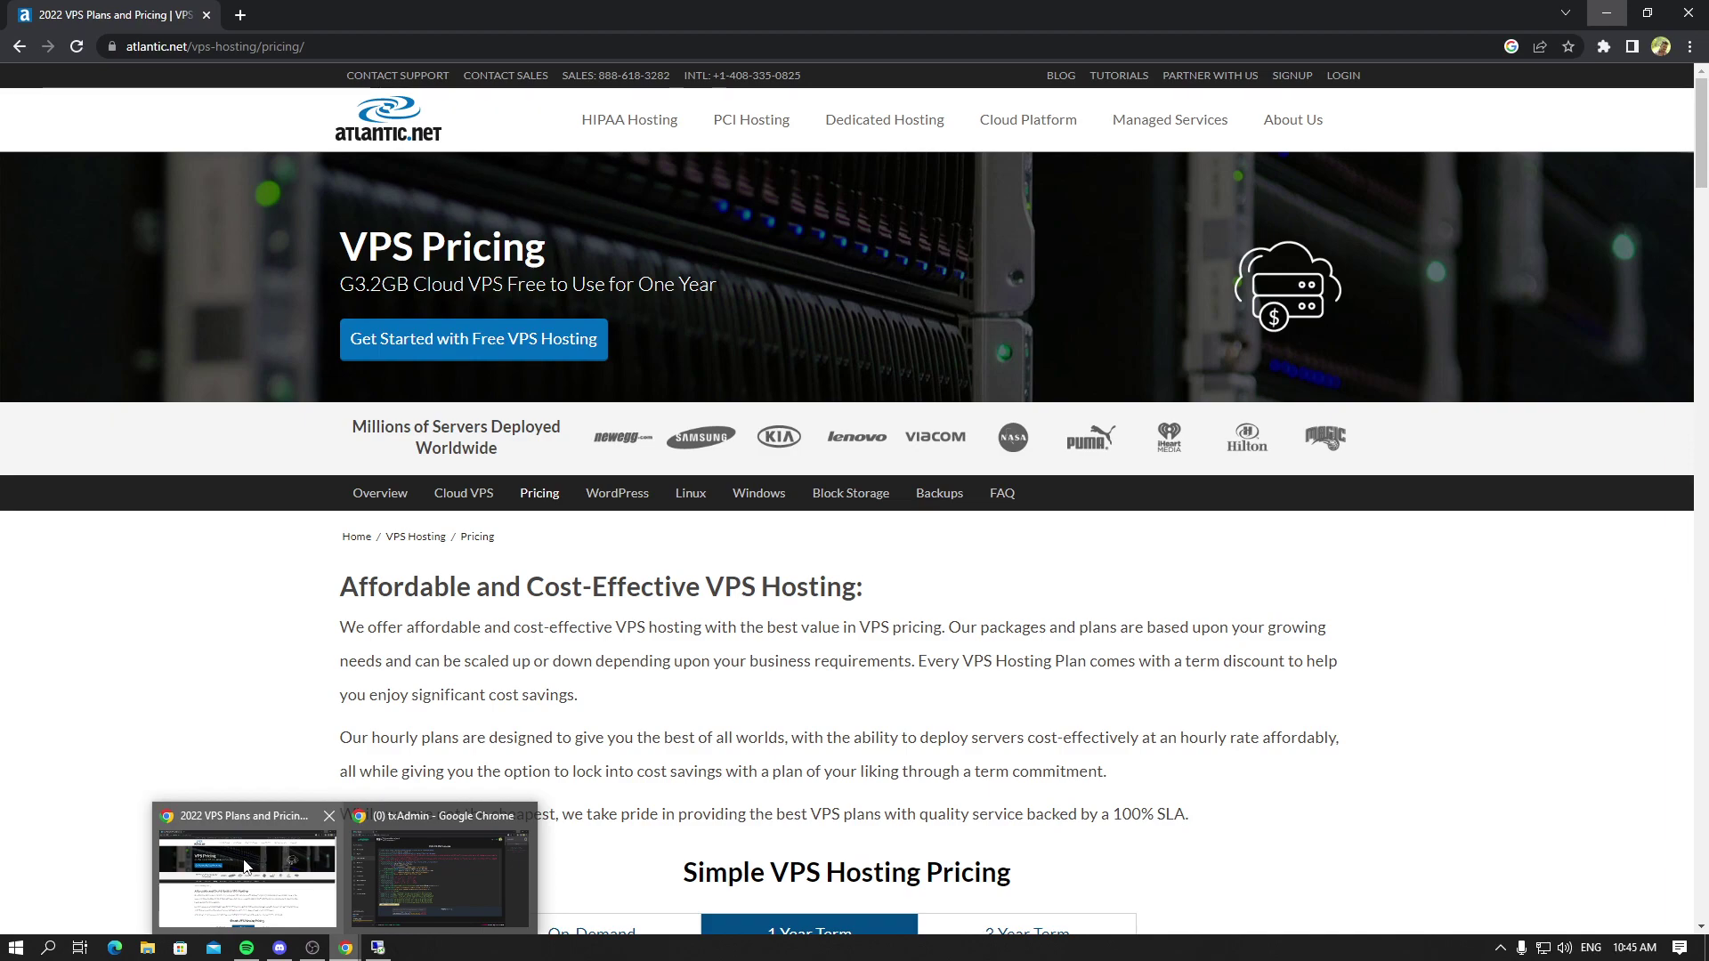
left_click(244, 866)
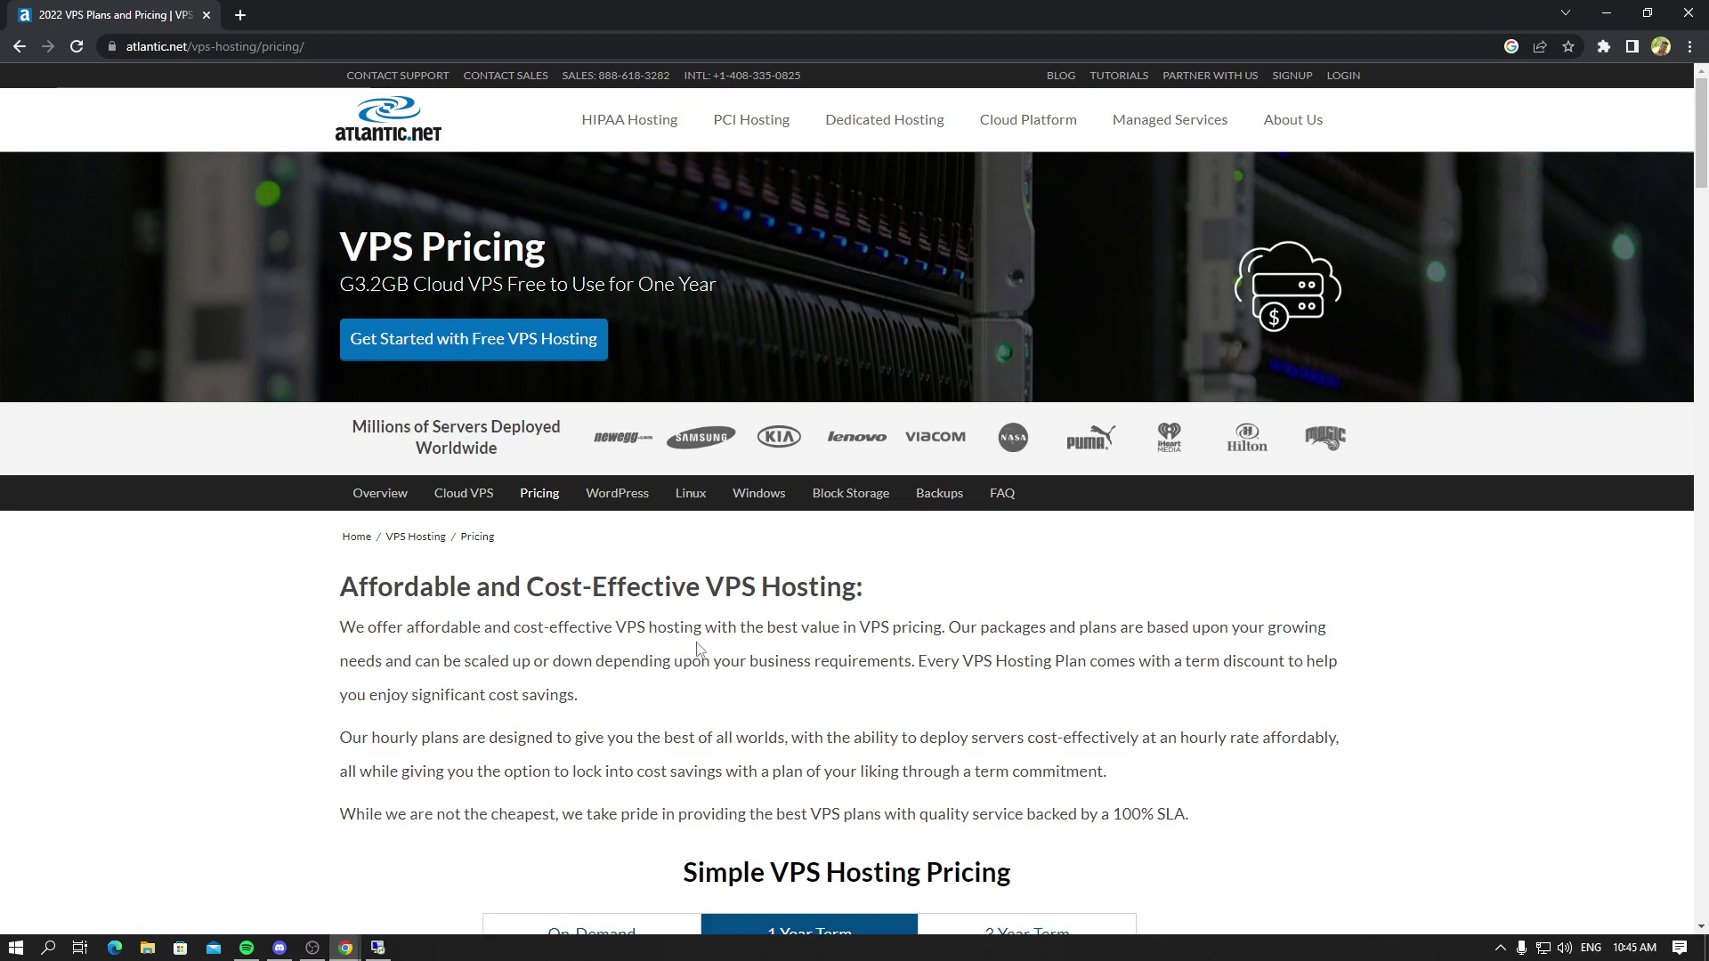
scroll(696, 653, "down", 3)
scroll(802, 534, "up", 3)
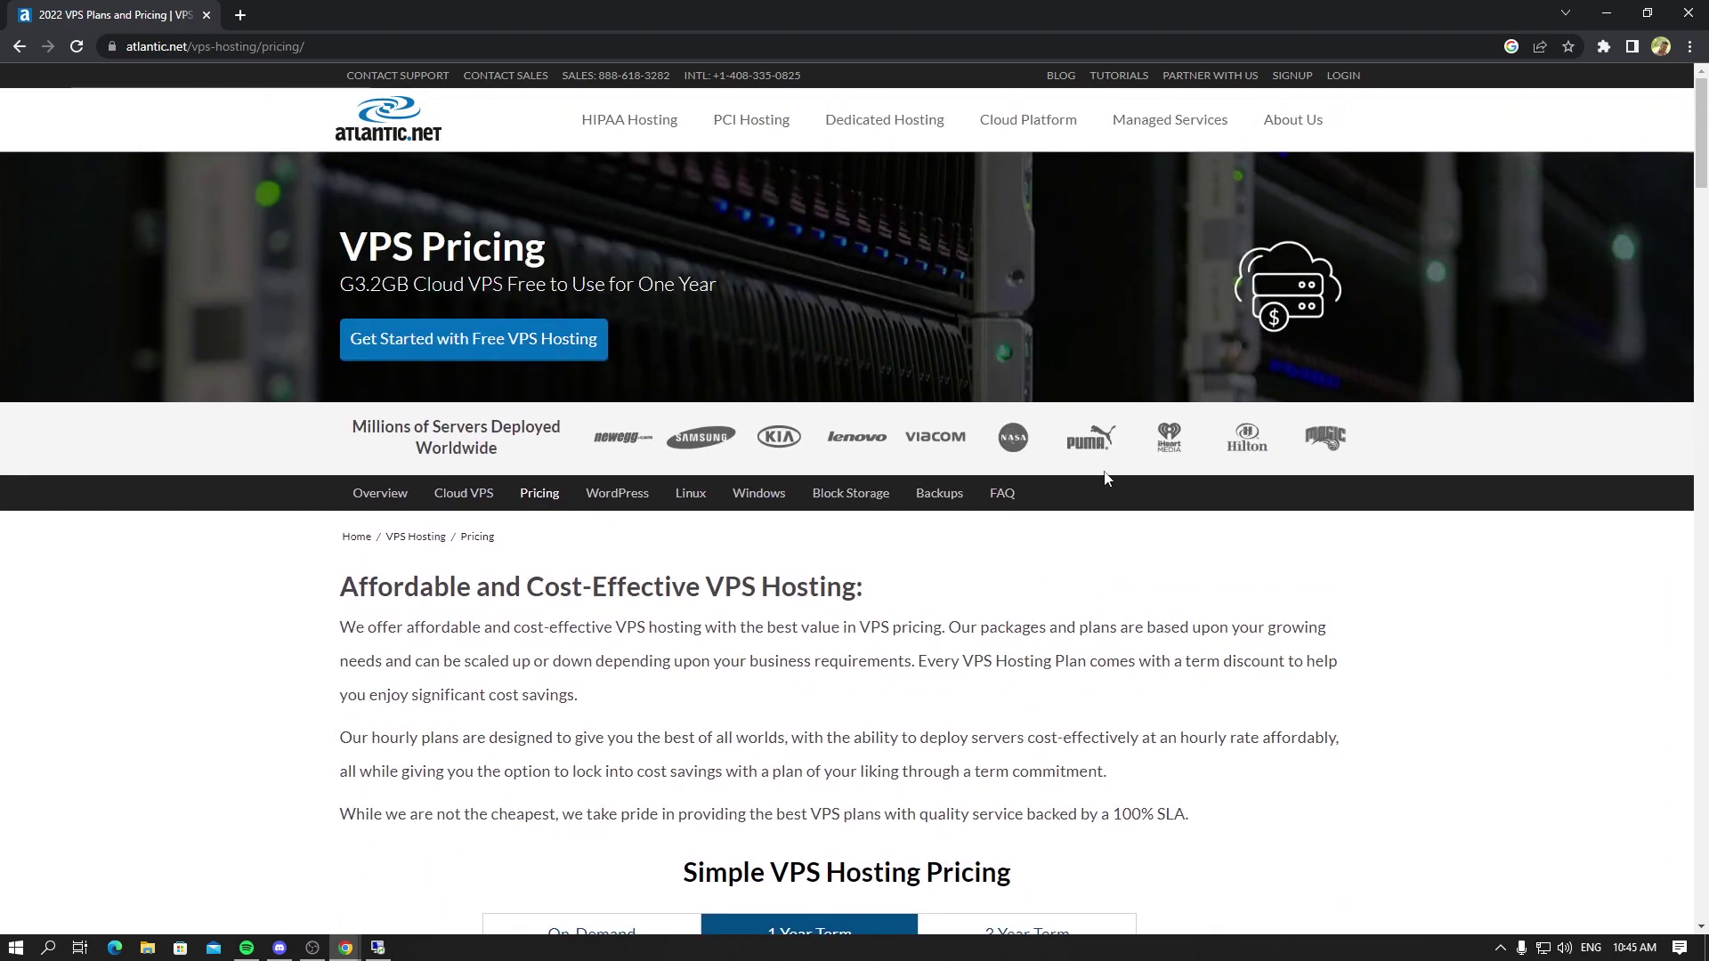
left_click(1345, 77)
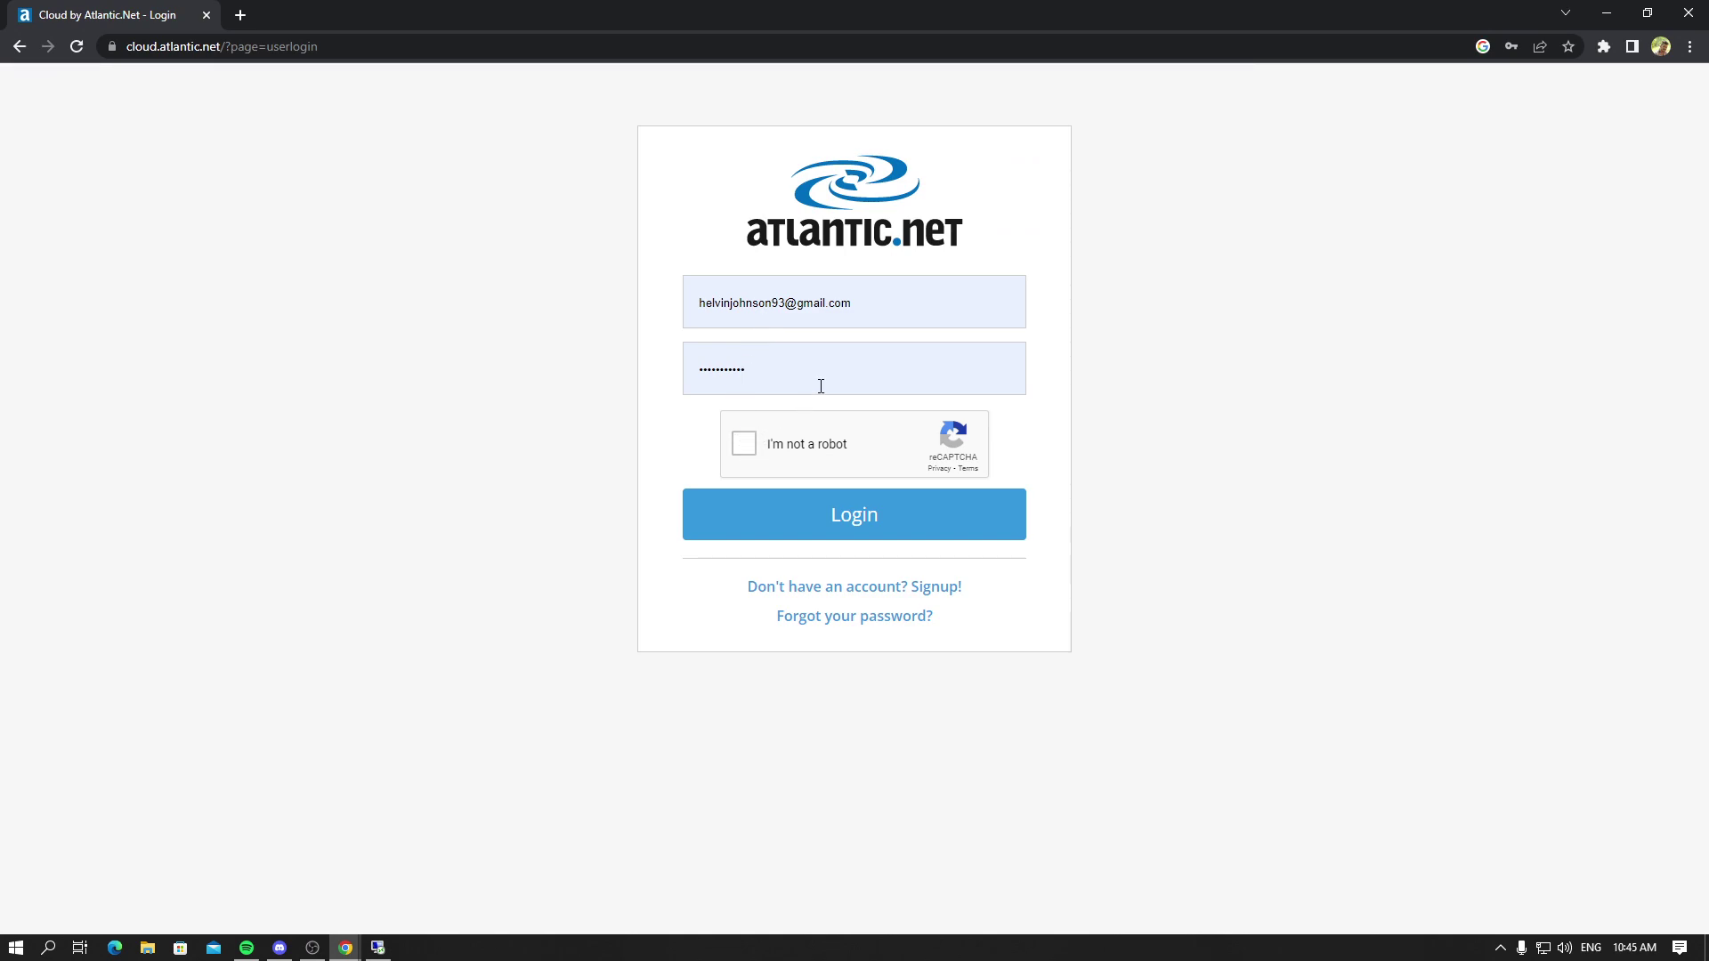
Try to log in to Atlantic.Net with the prefilled credentials and the other saved e-mail and password, completing the reCAPTCHA and dismissing the error.
left_click(748, 445)
left_click(776, 530)
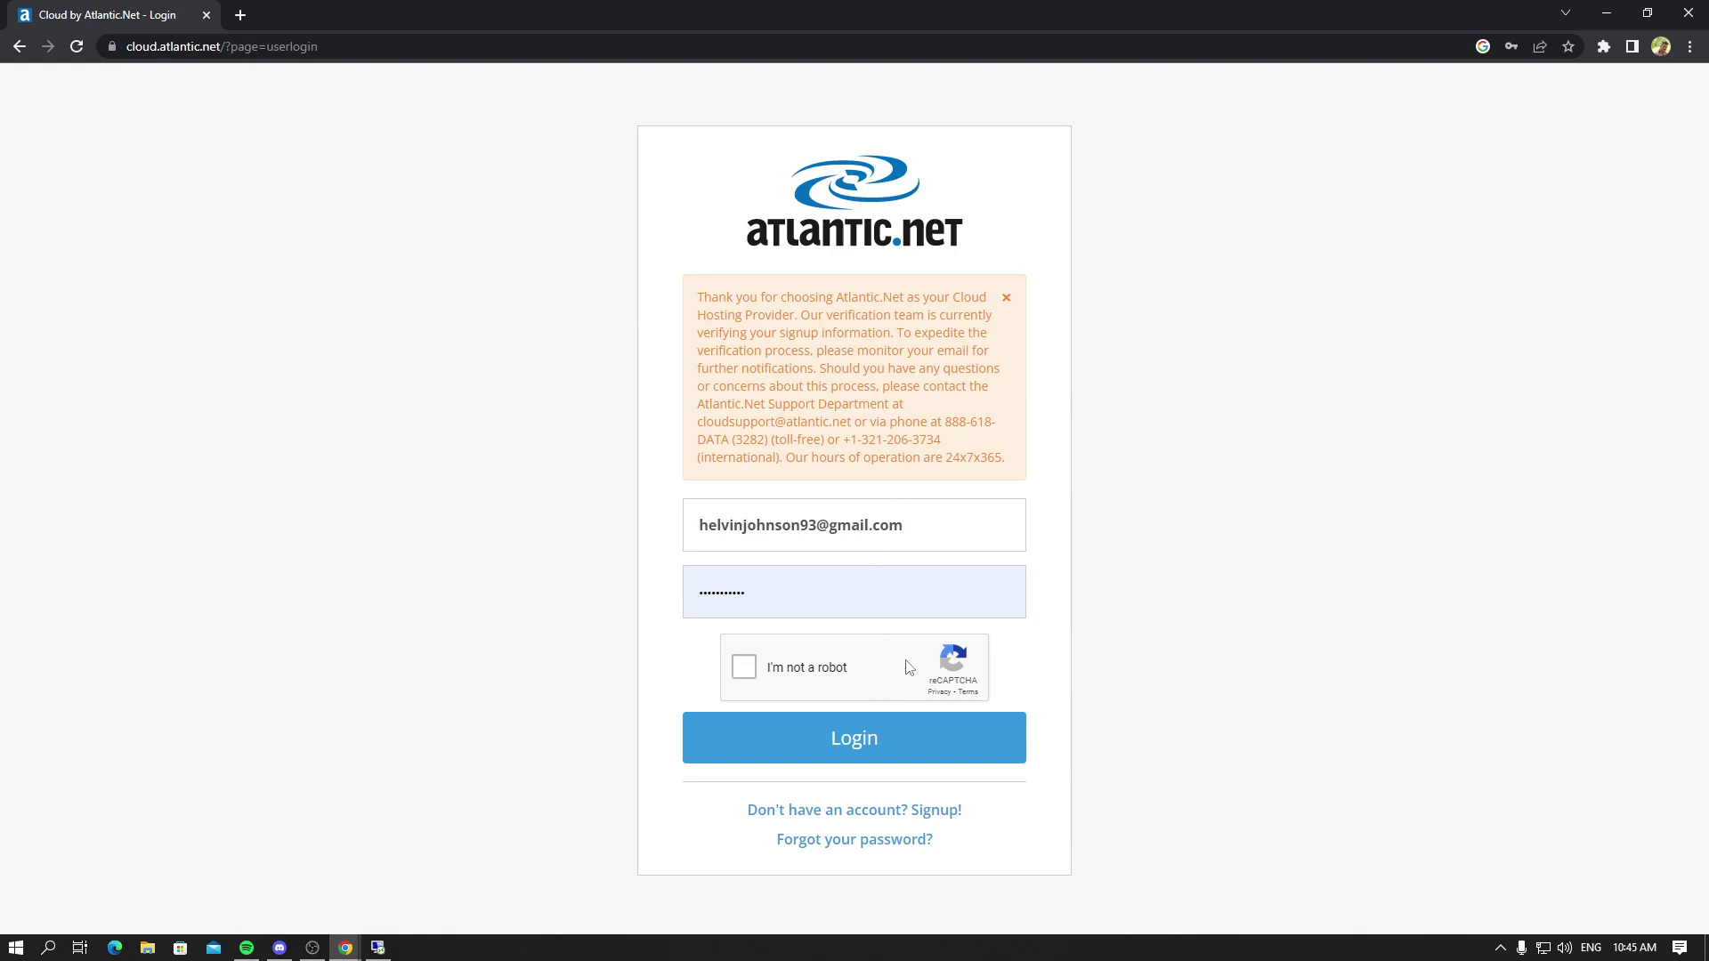
left_click(938, 523)
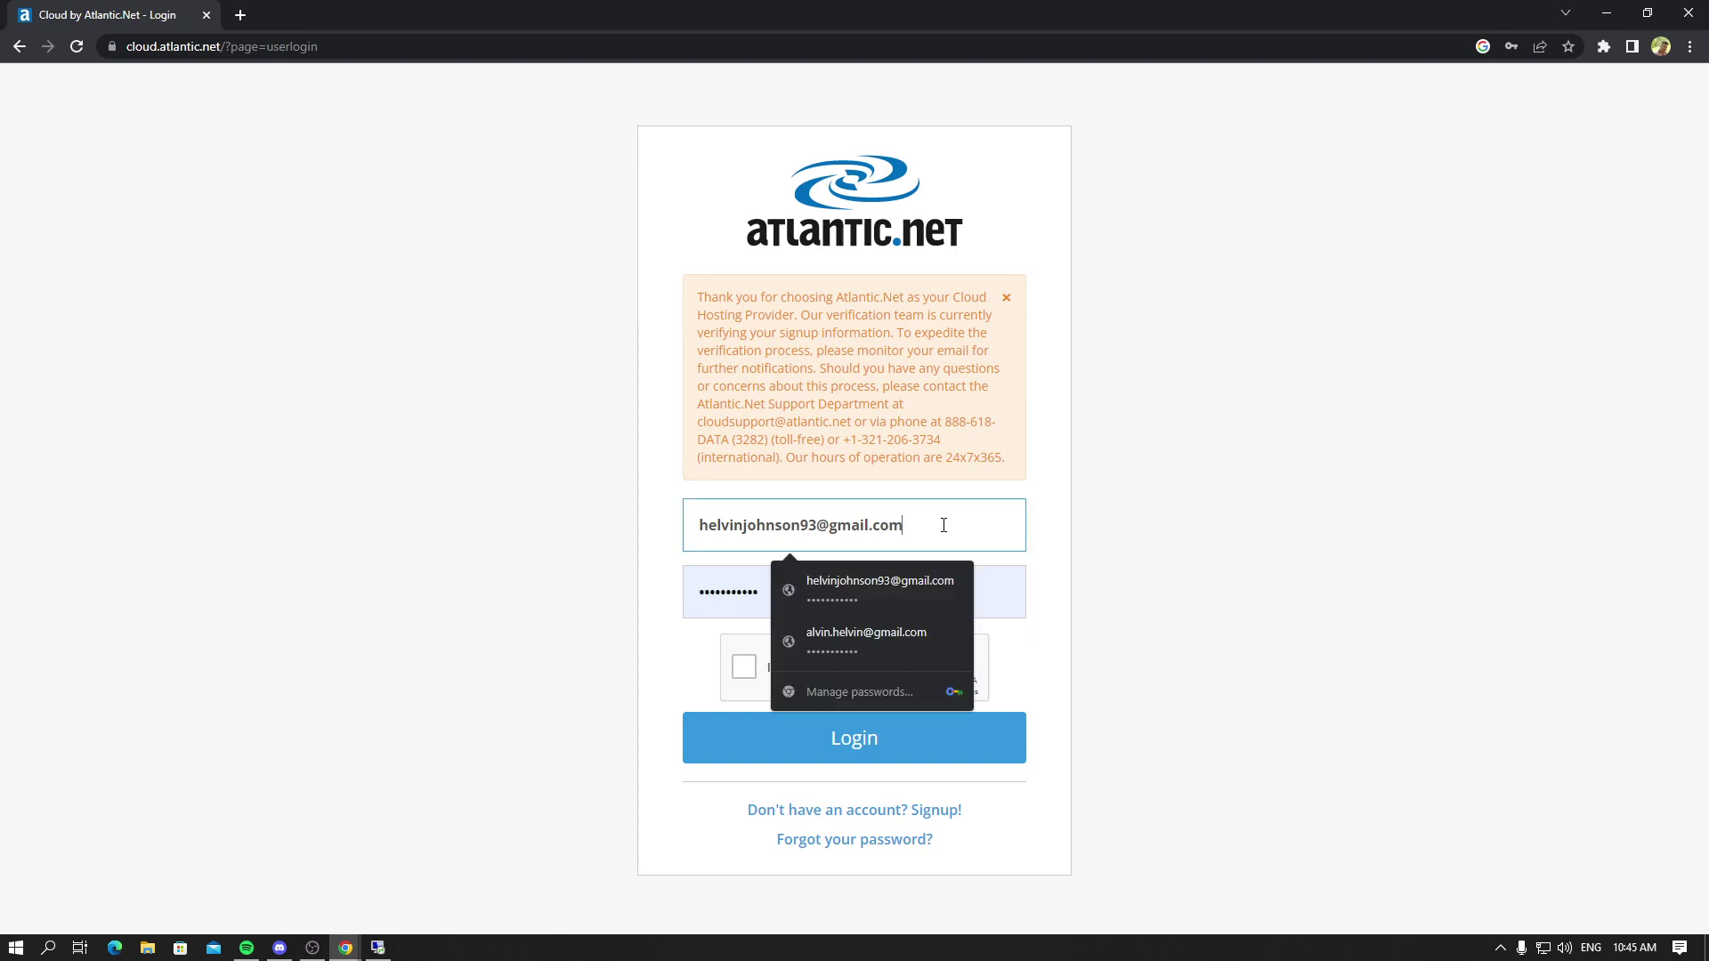
left_click(922, 636)
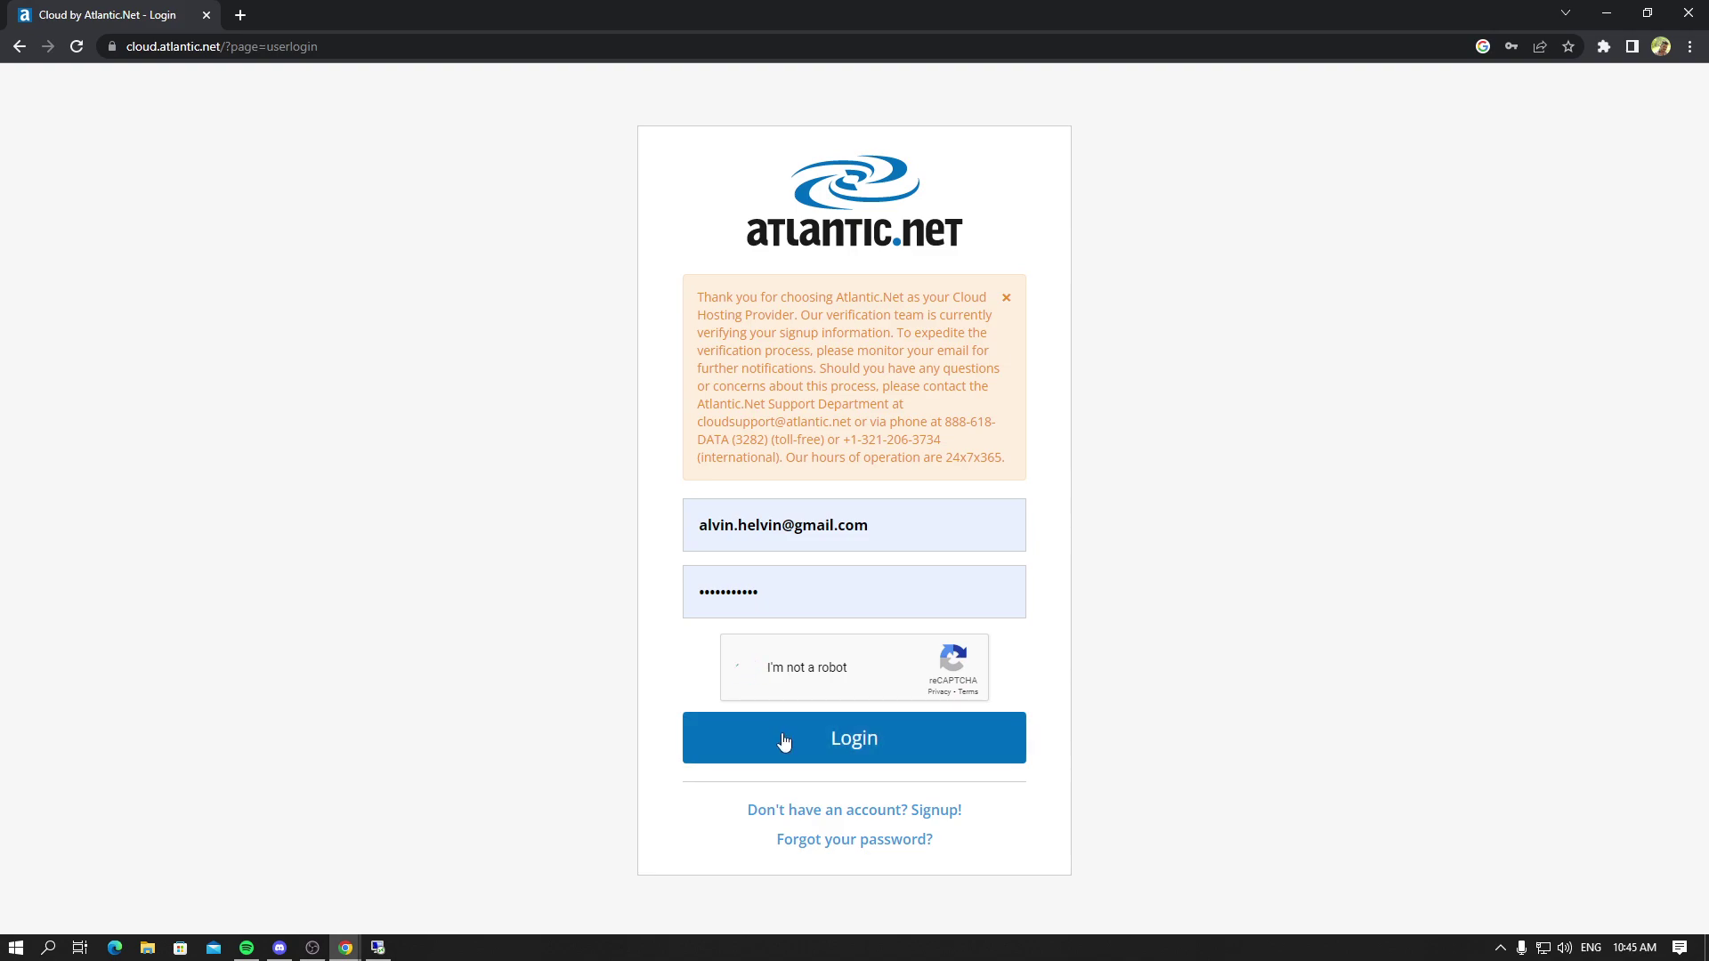
left_click(836, 742)
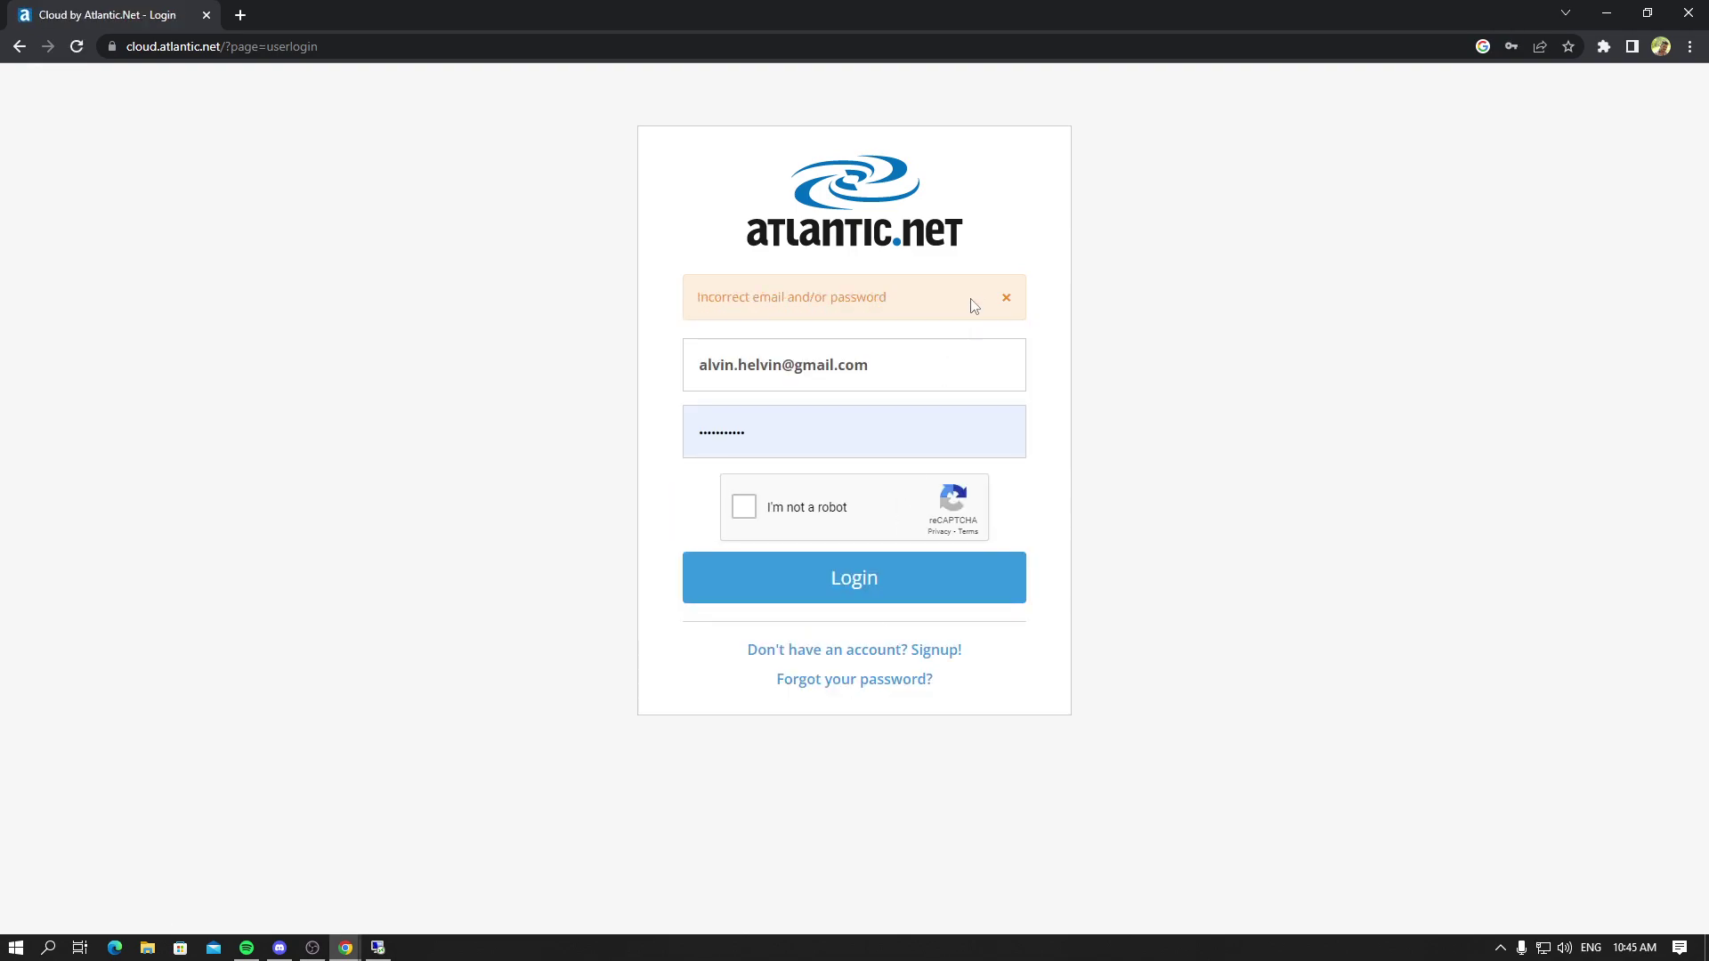
left_click(1007, 300)
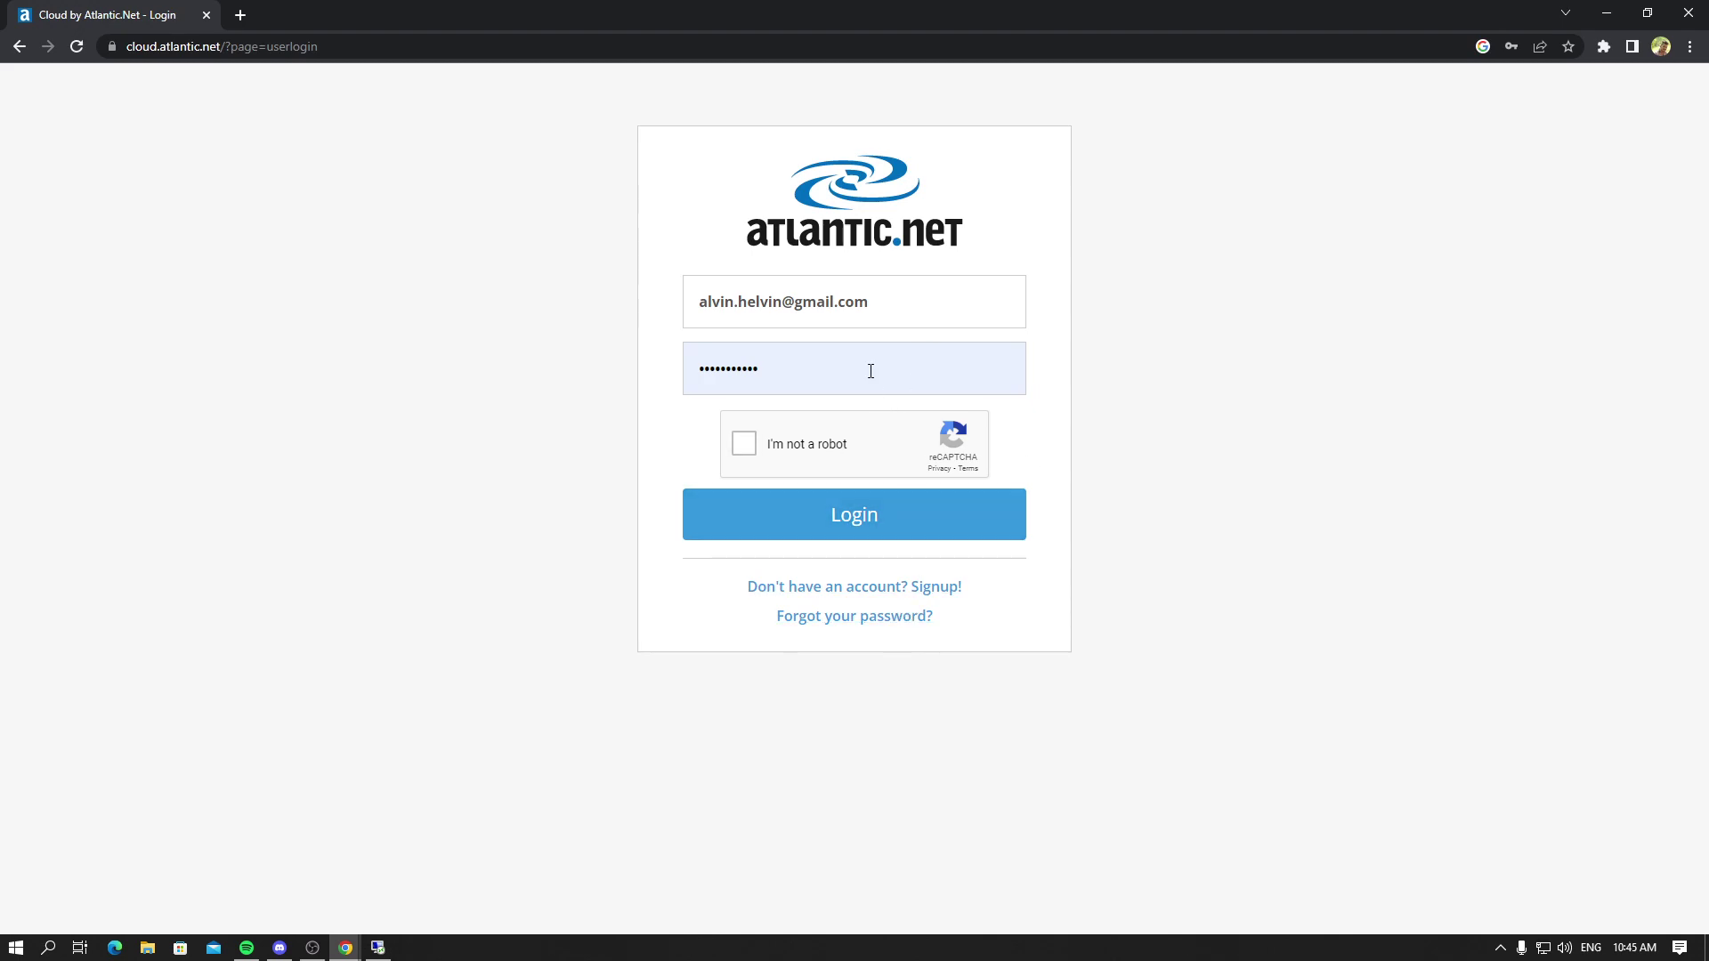
Minimize and reopen the browser window with the Atlantic.Net login page, and close that window.
left_click(1607, 13)
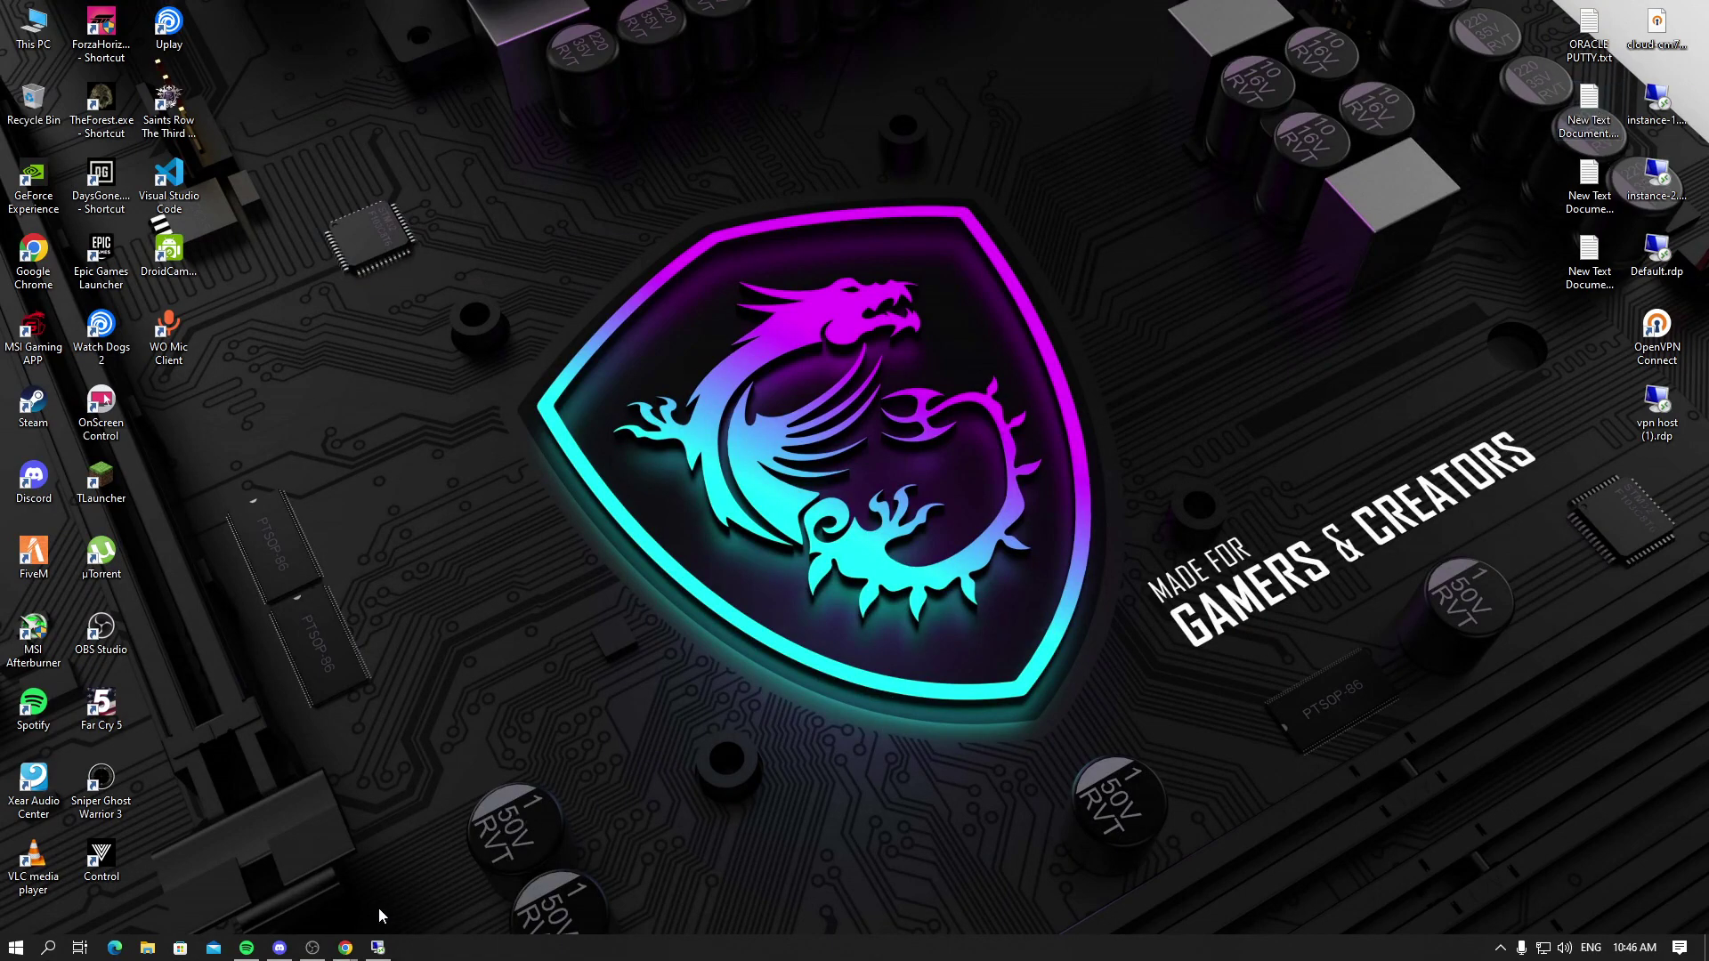
mouse_move(348, 949)
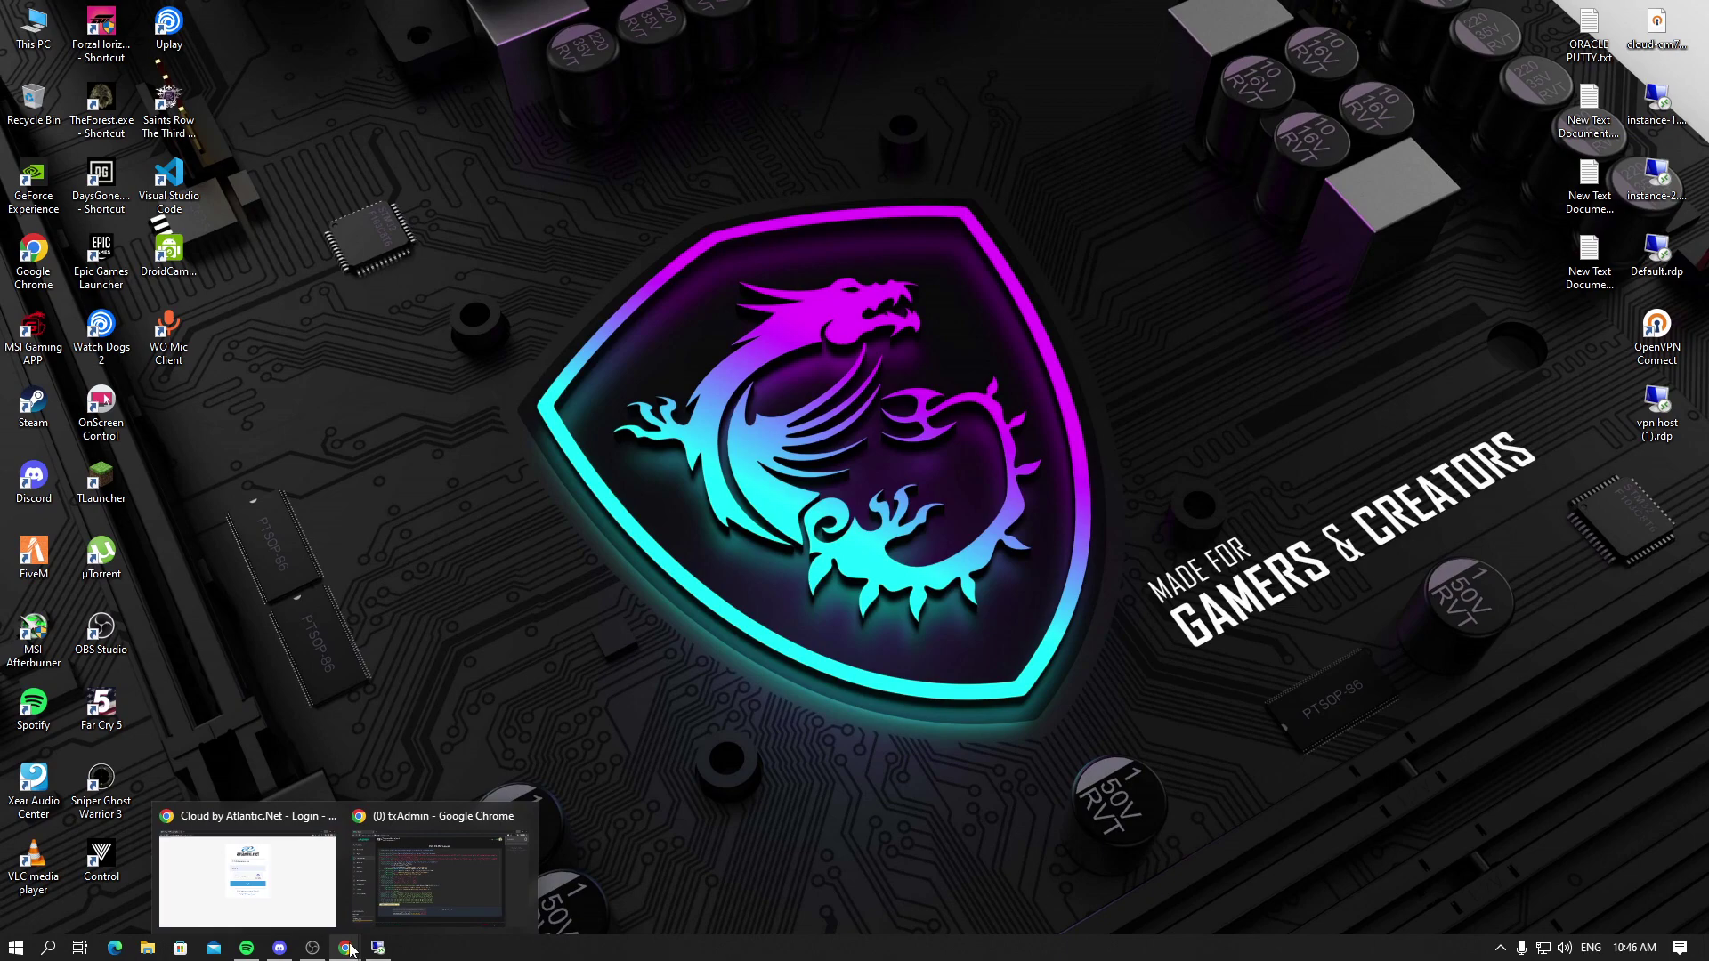
left_click(307, 883)
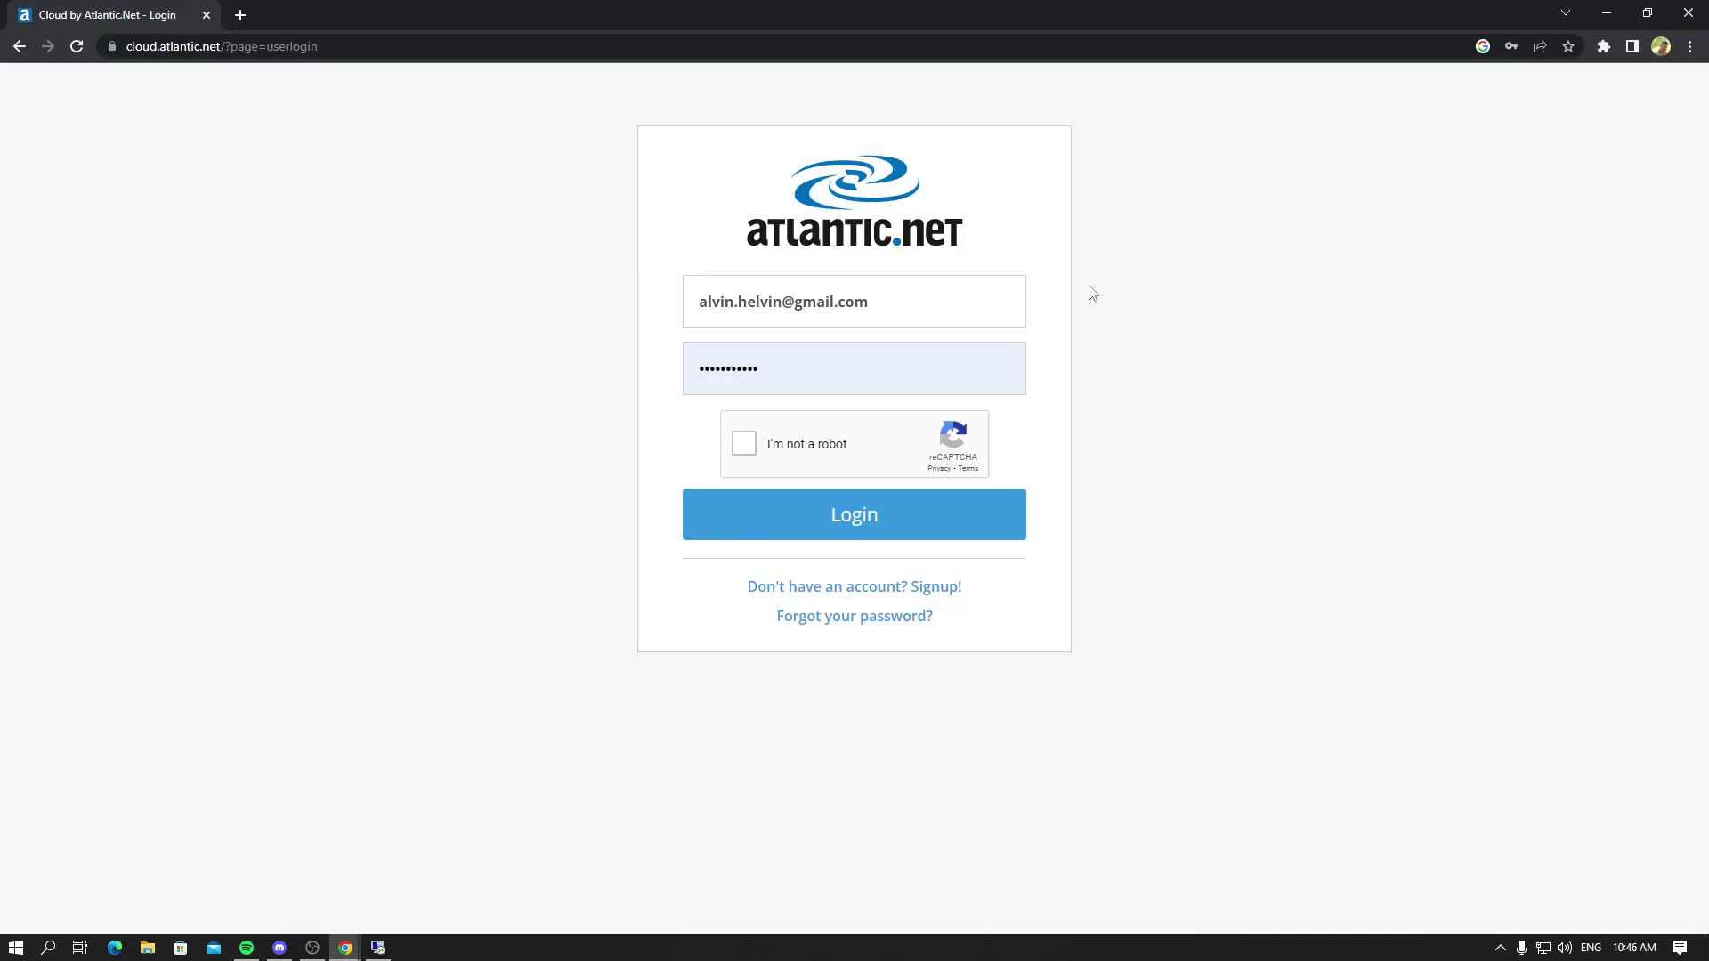
left_click(1689, 12)
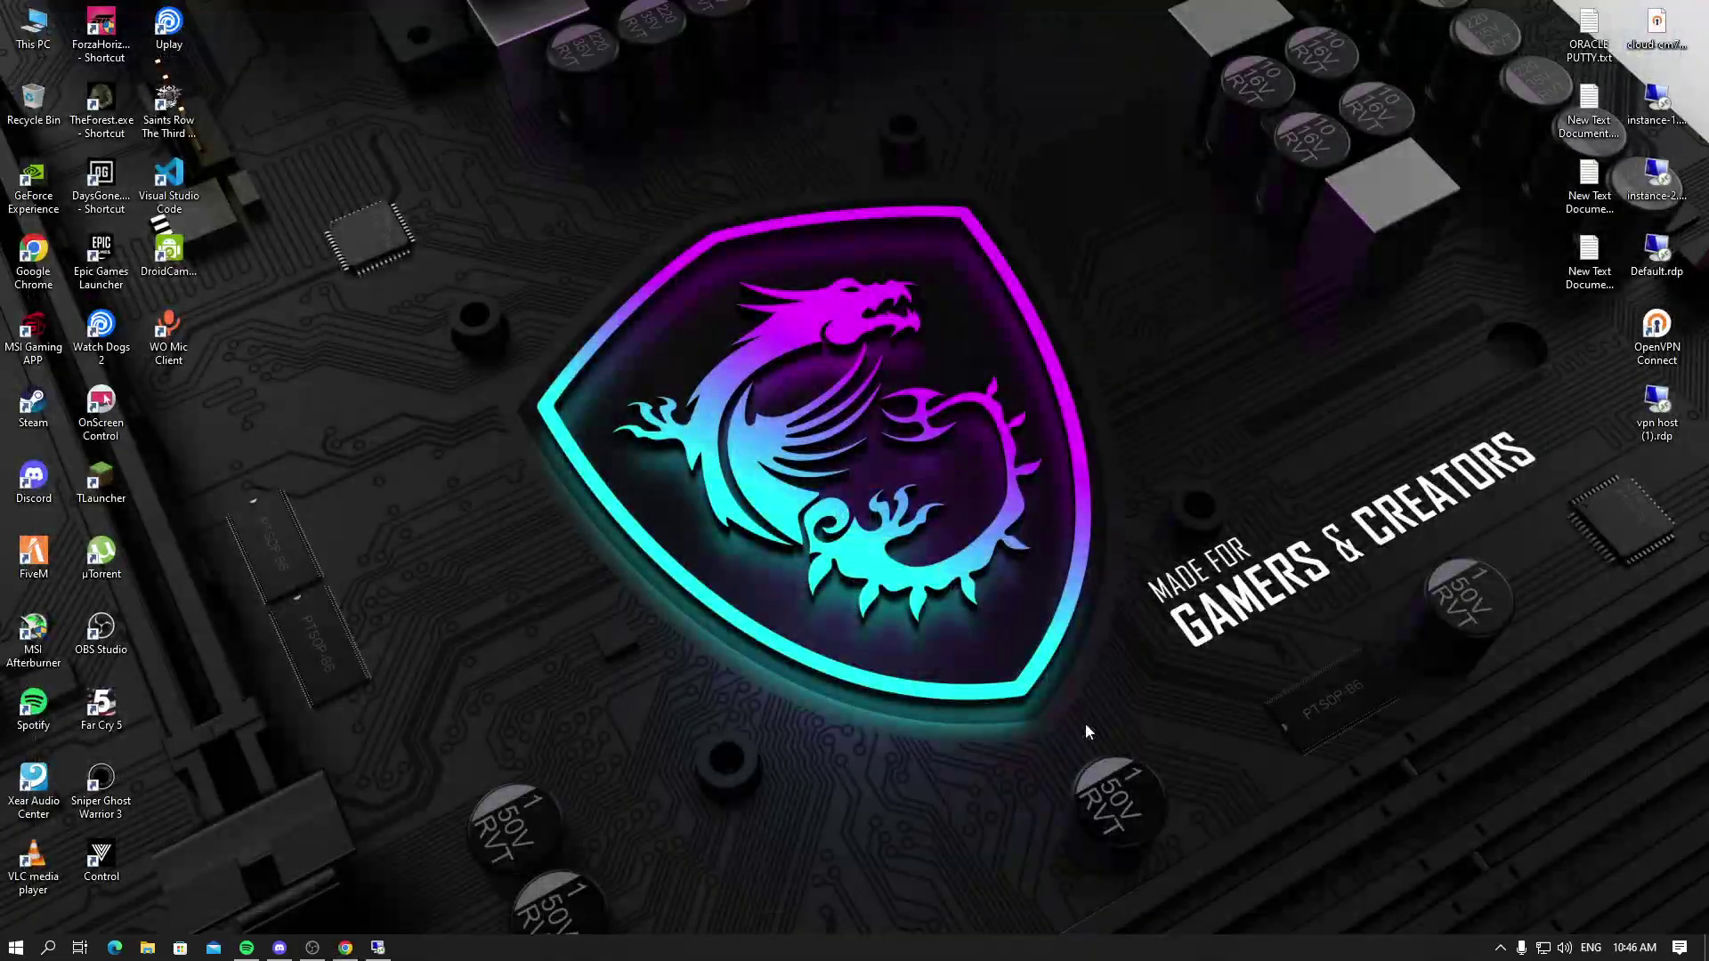
Switch back to the remote desktop session and close the FiveM server's console window.
left_click(378, 948)
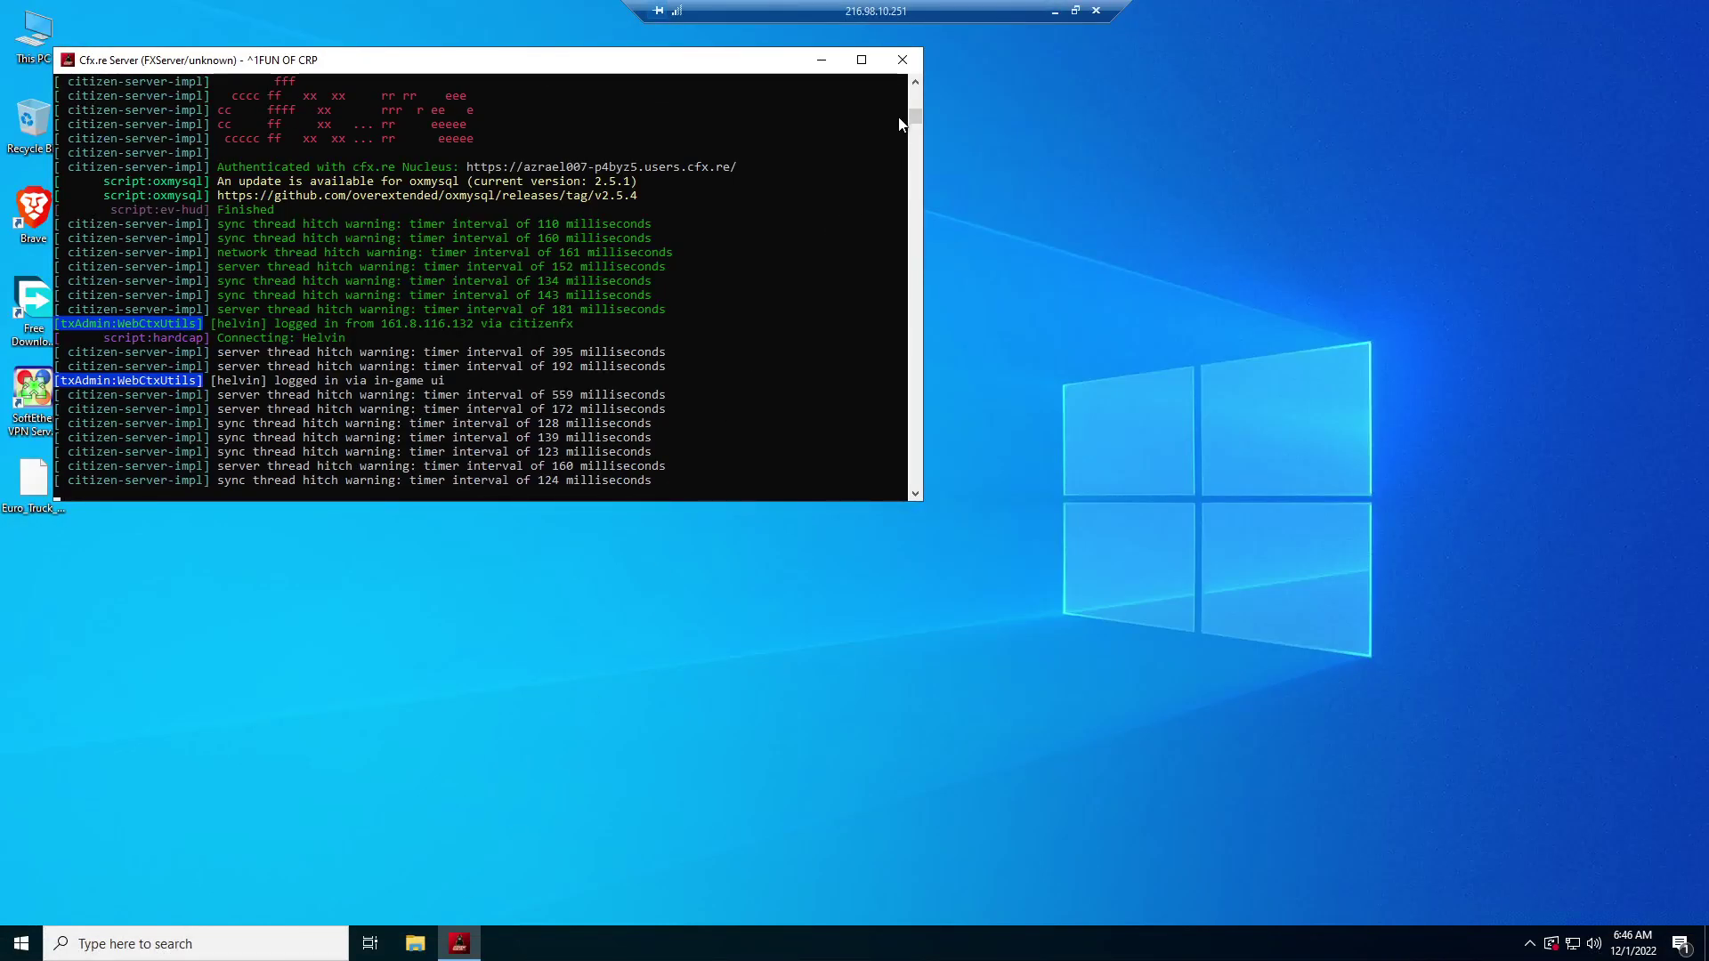
left_click(903, 60)
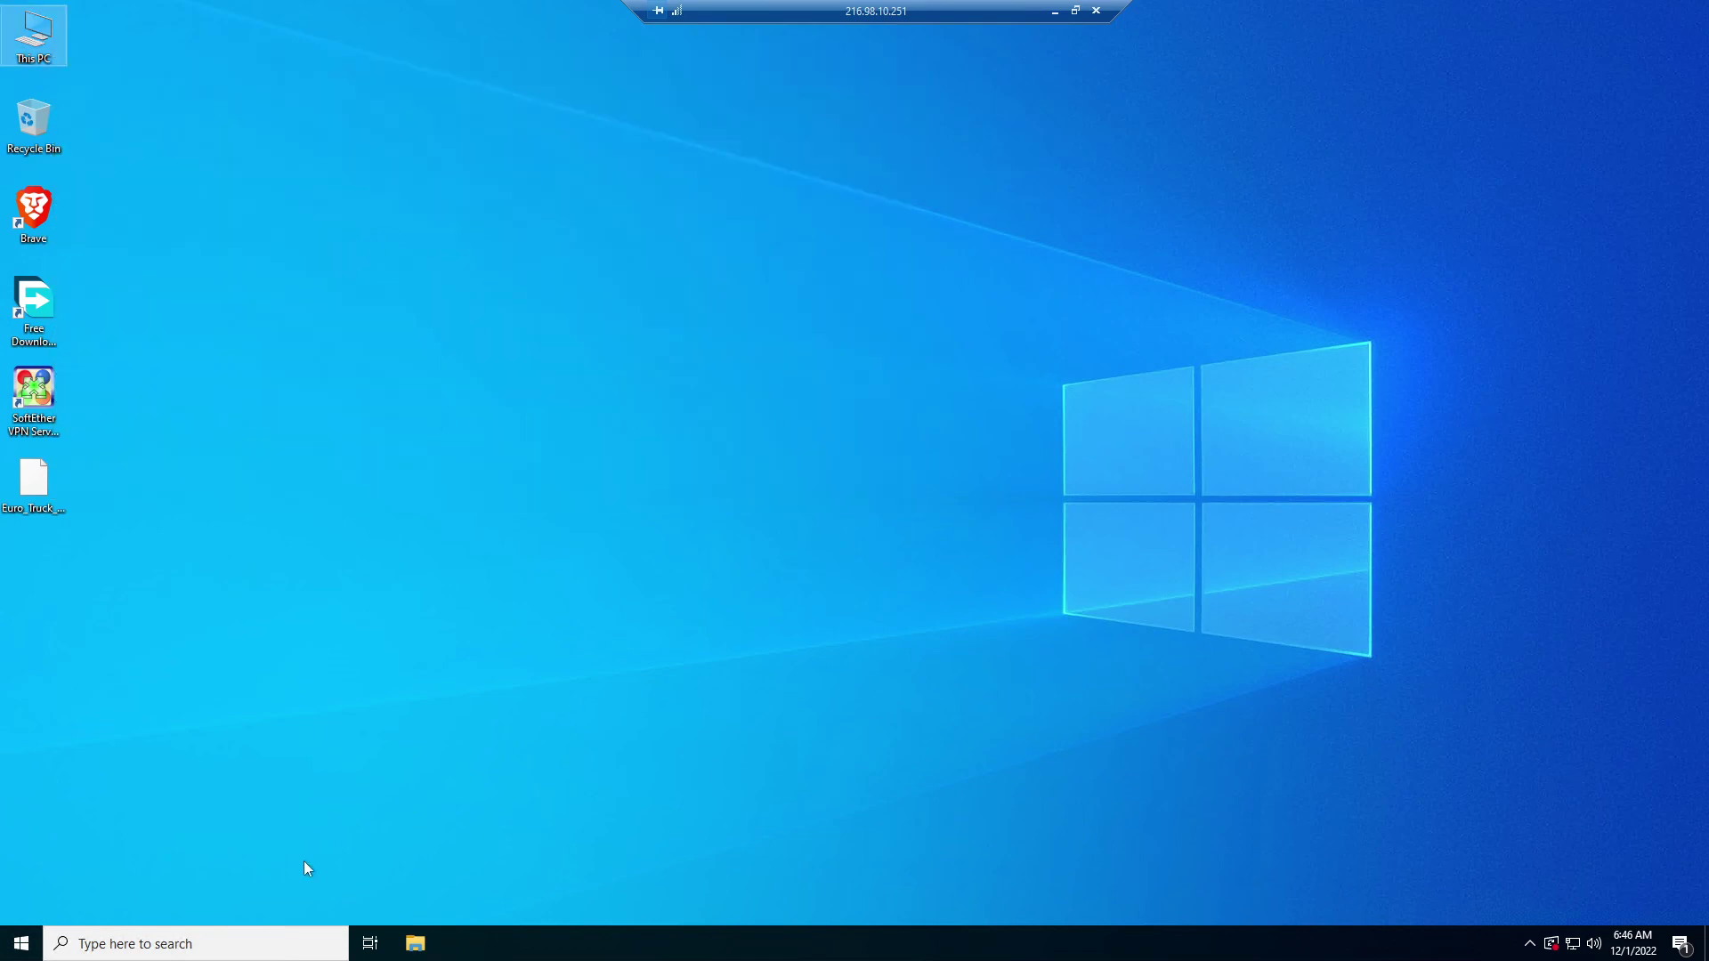
left_click(15, 951)
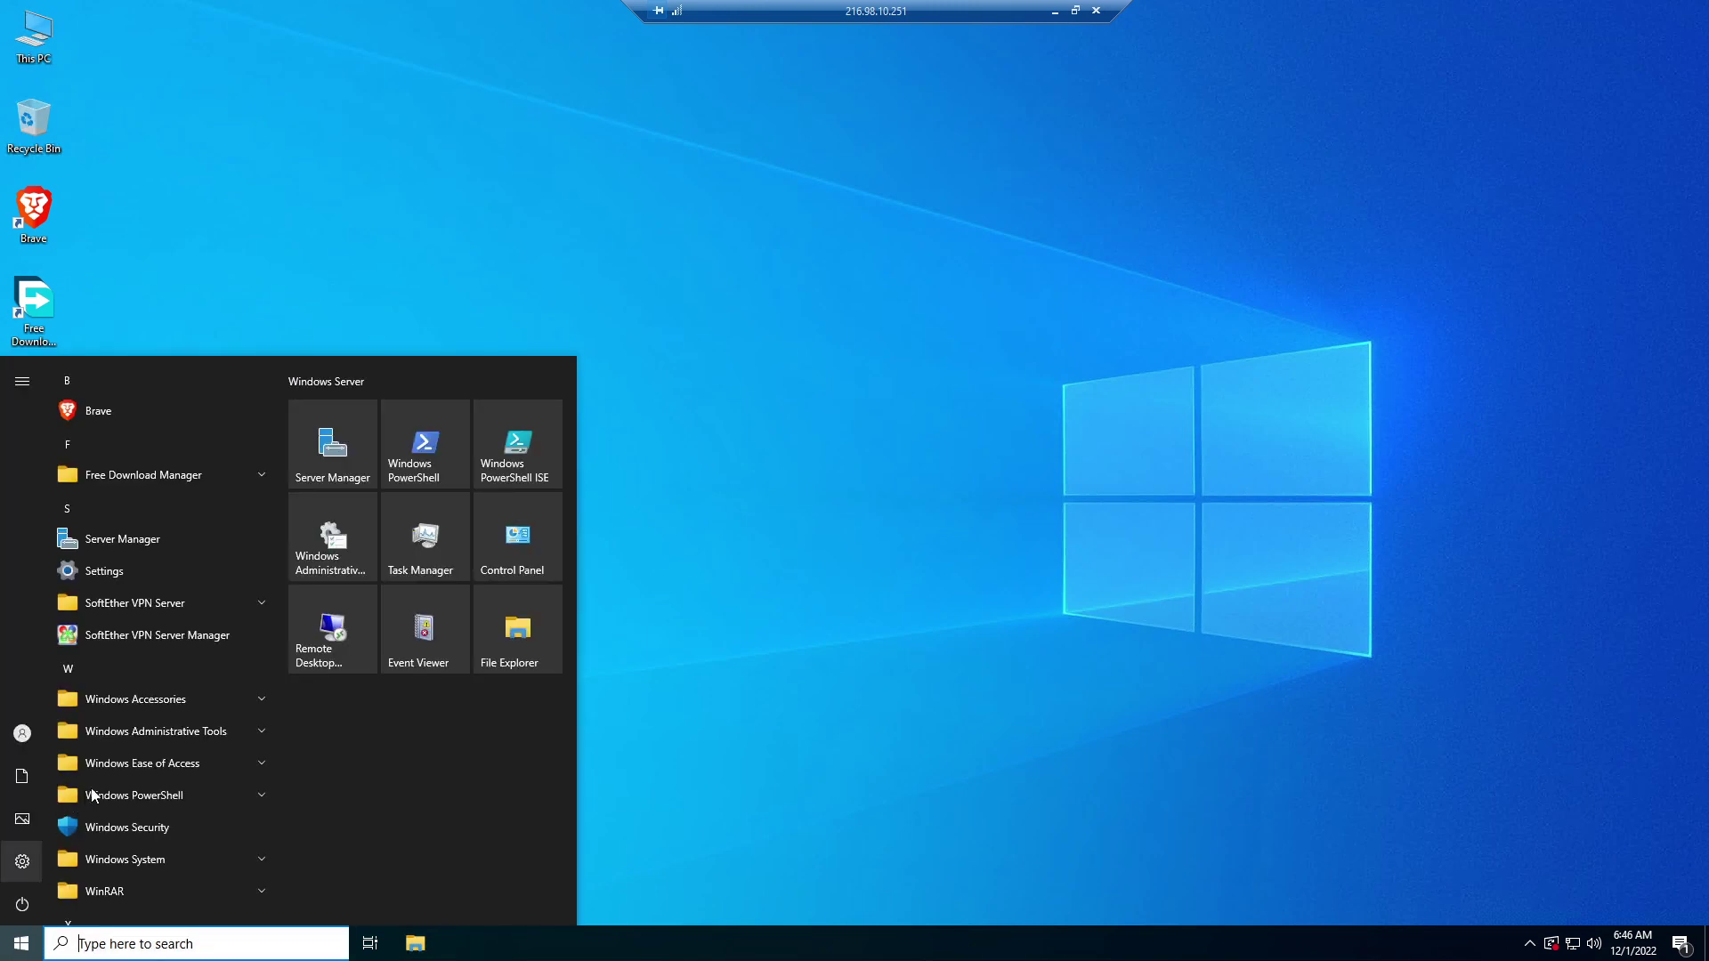
scroll(132, 783, "down", 1)
scroll(131, 782, "up", 1)
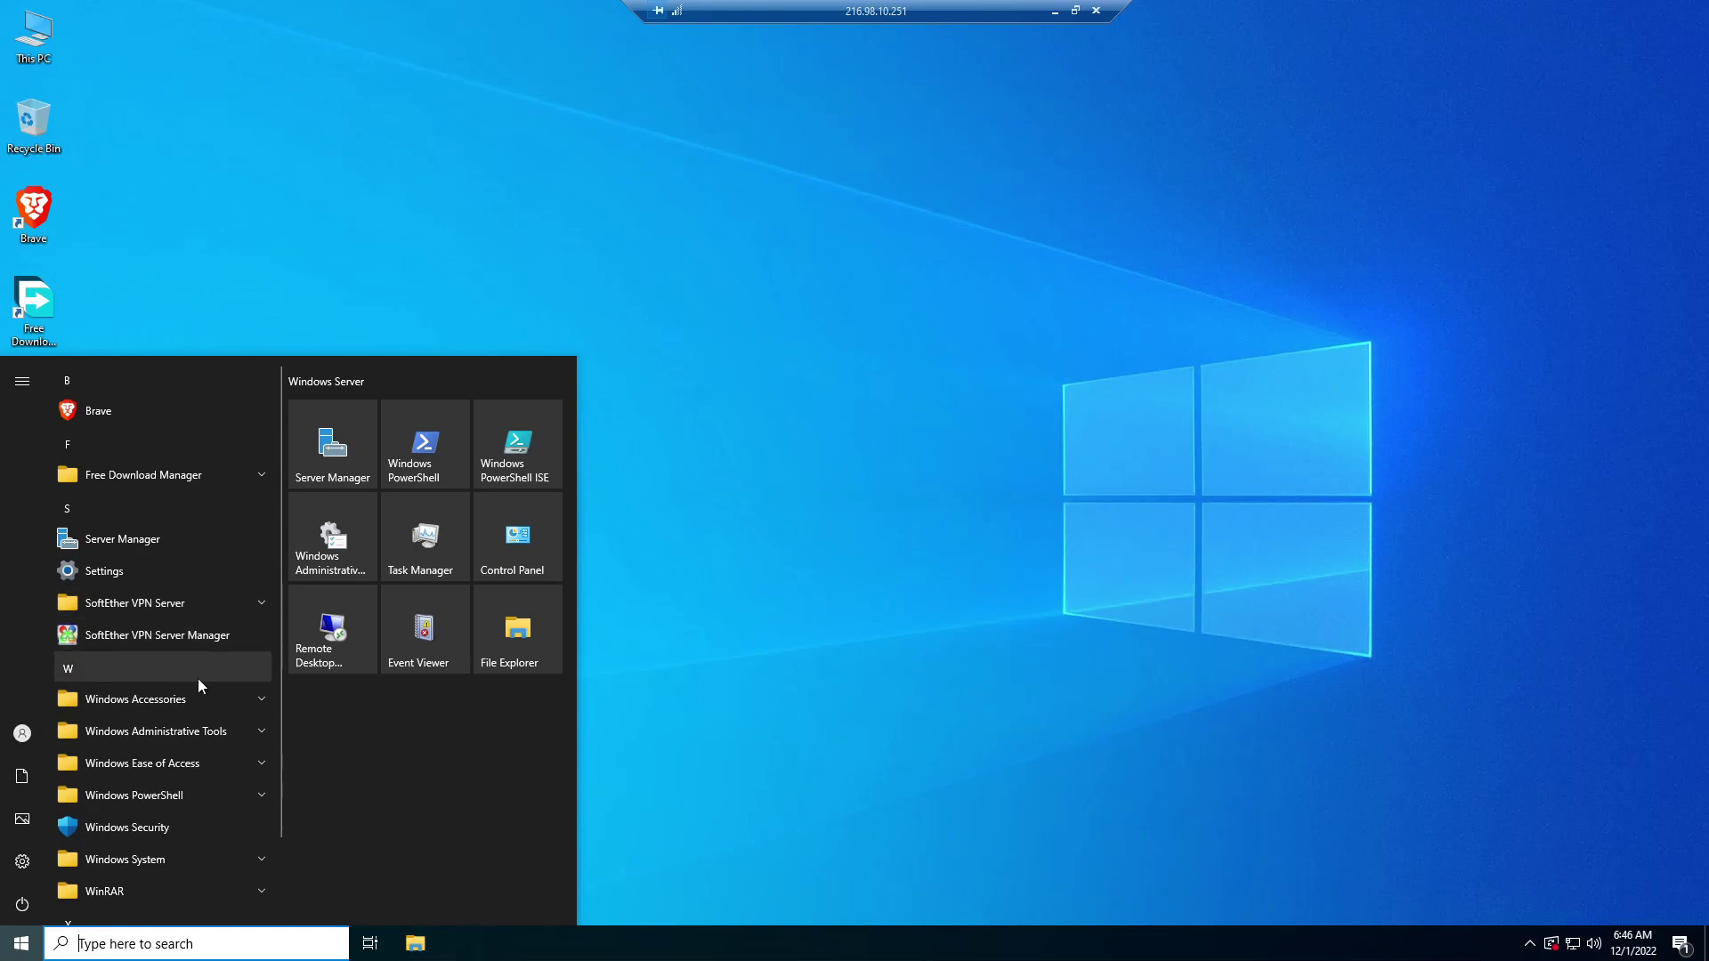
scroll(110, 608, "down", 1)
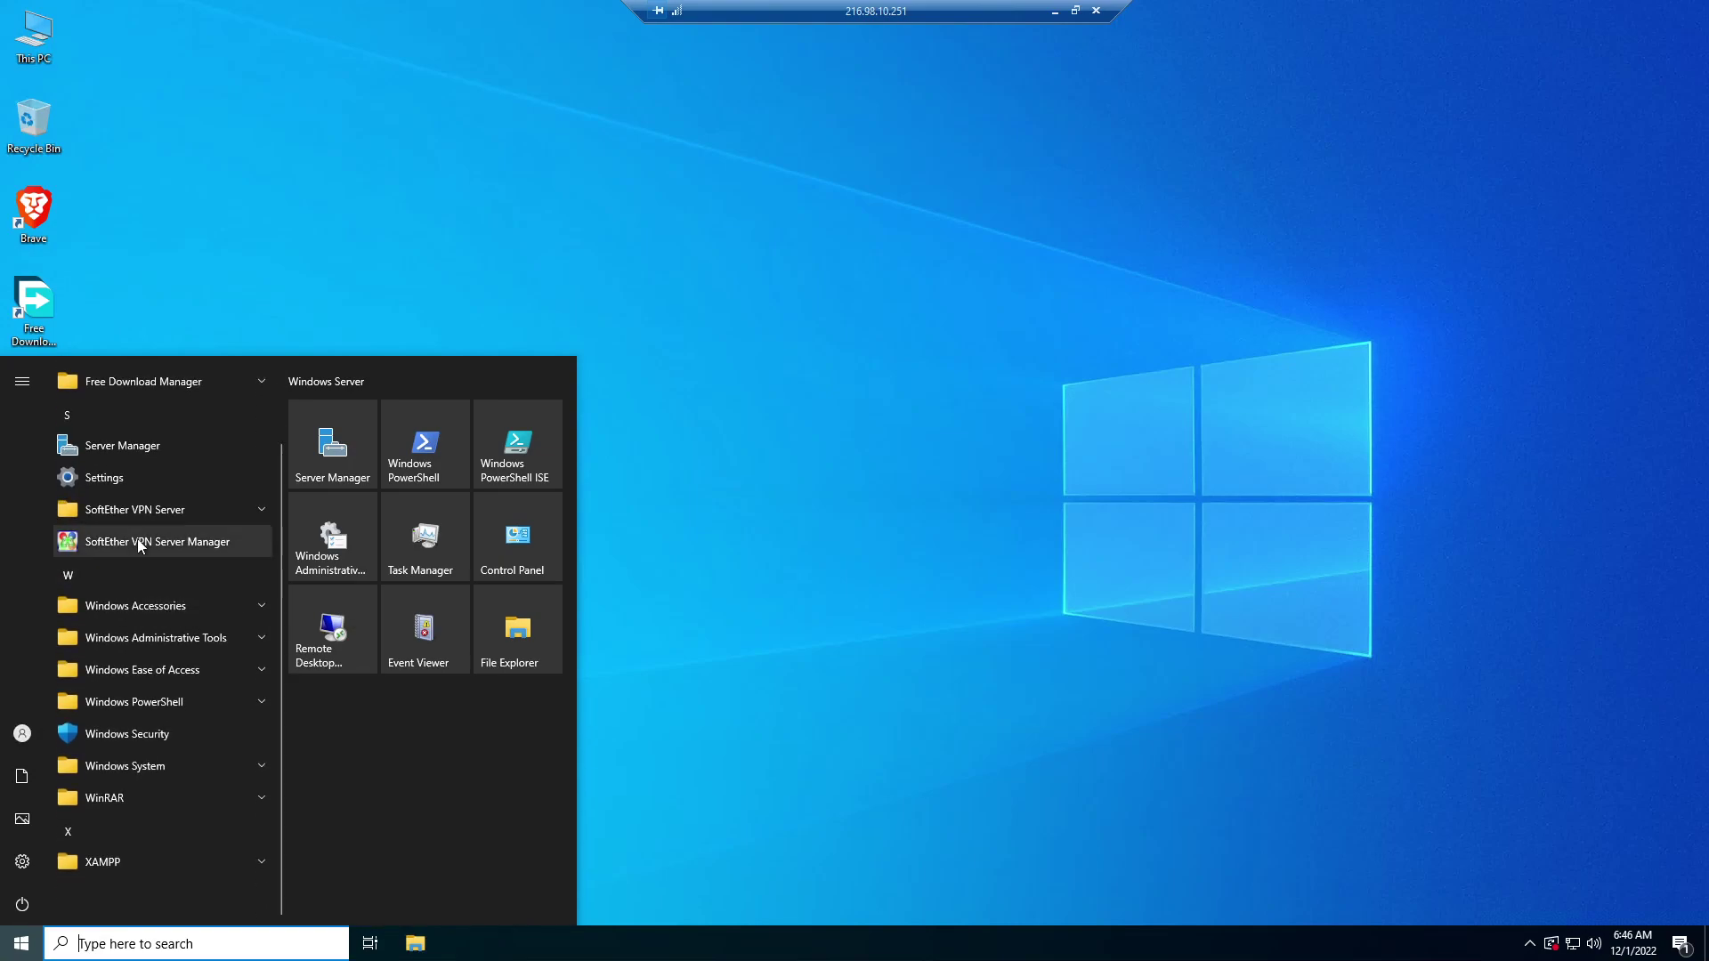
scroll(138, 541, "up", 1)
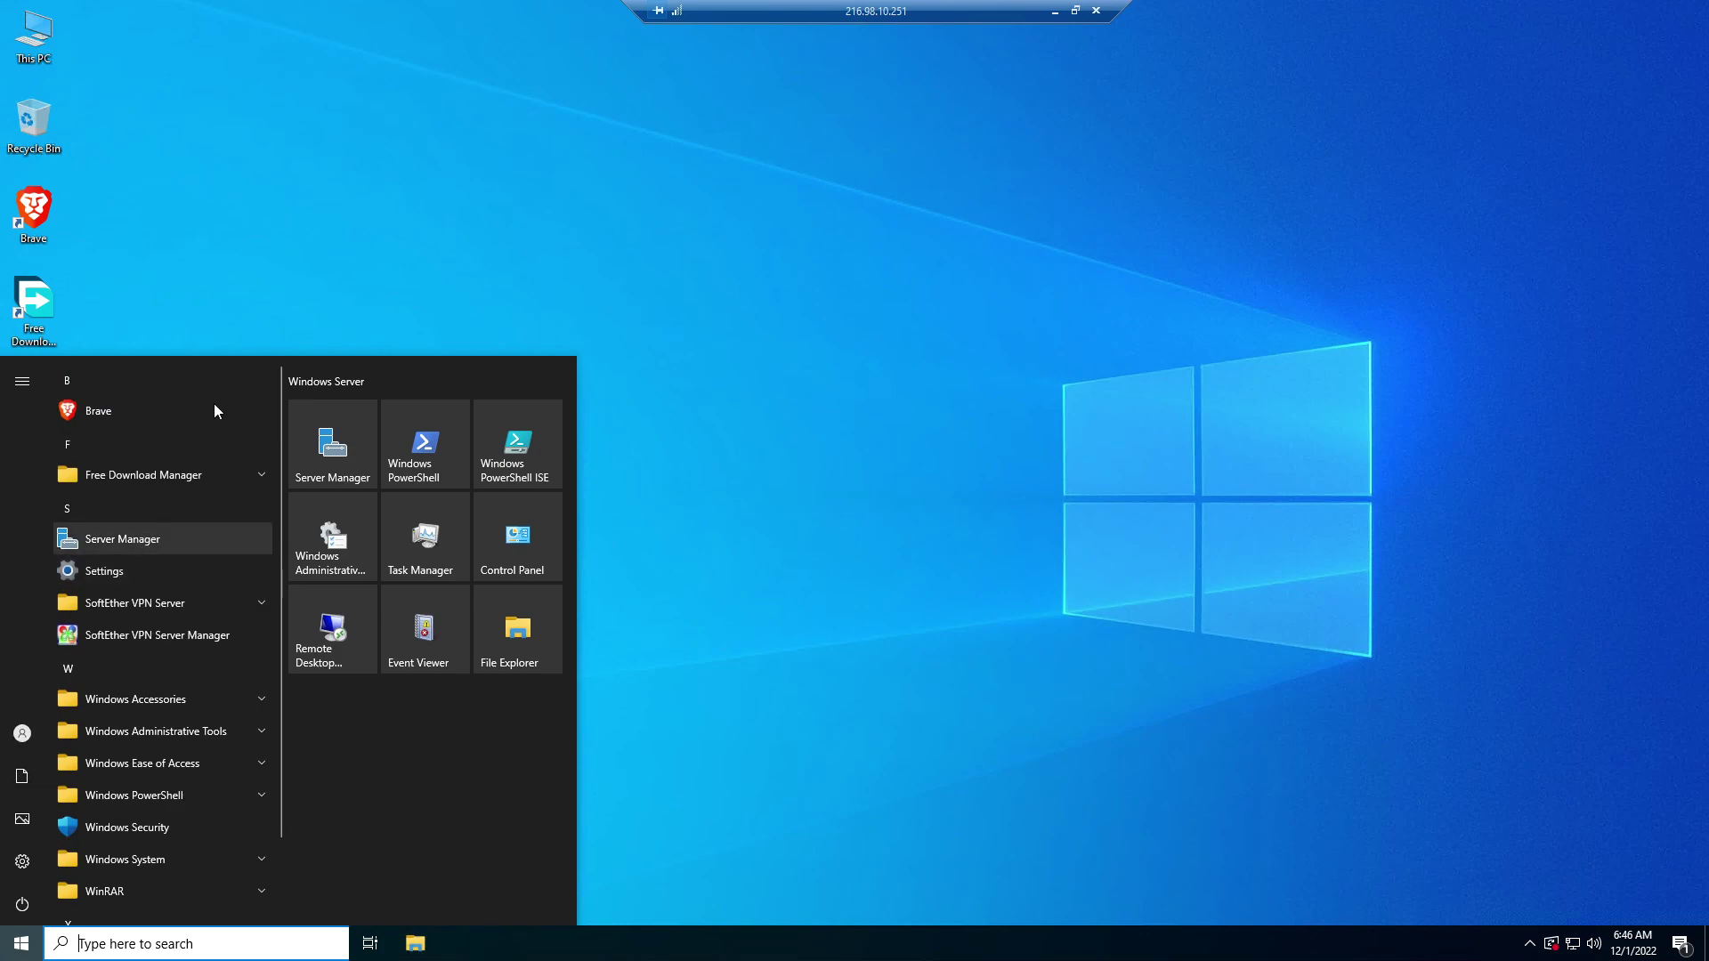
left_click(255, 281)
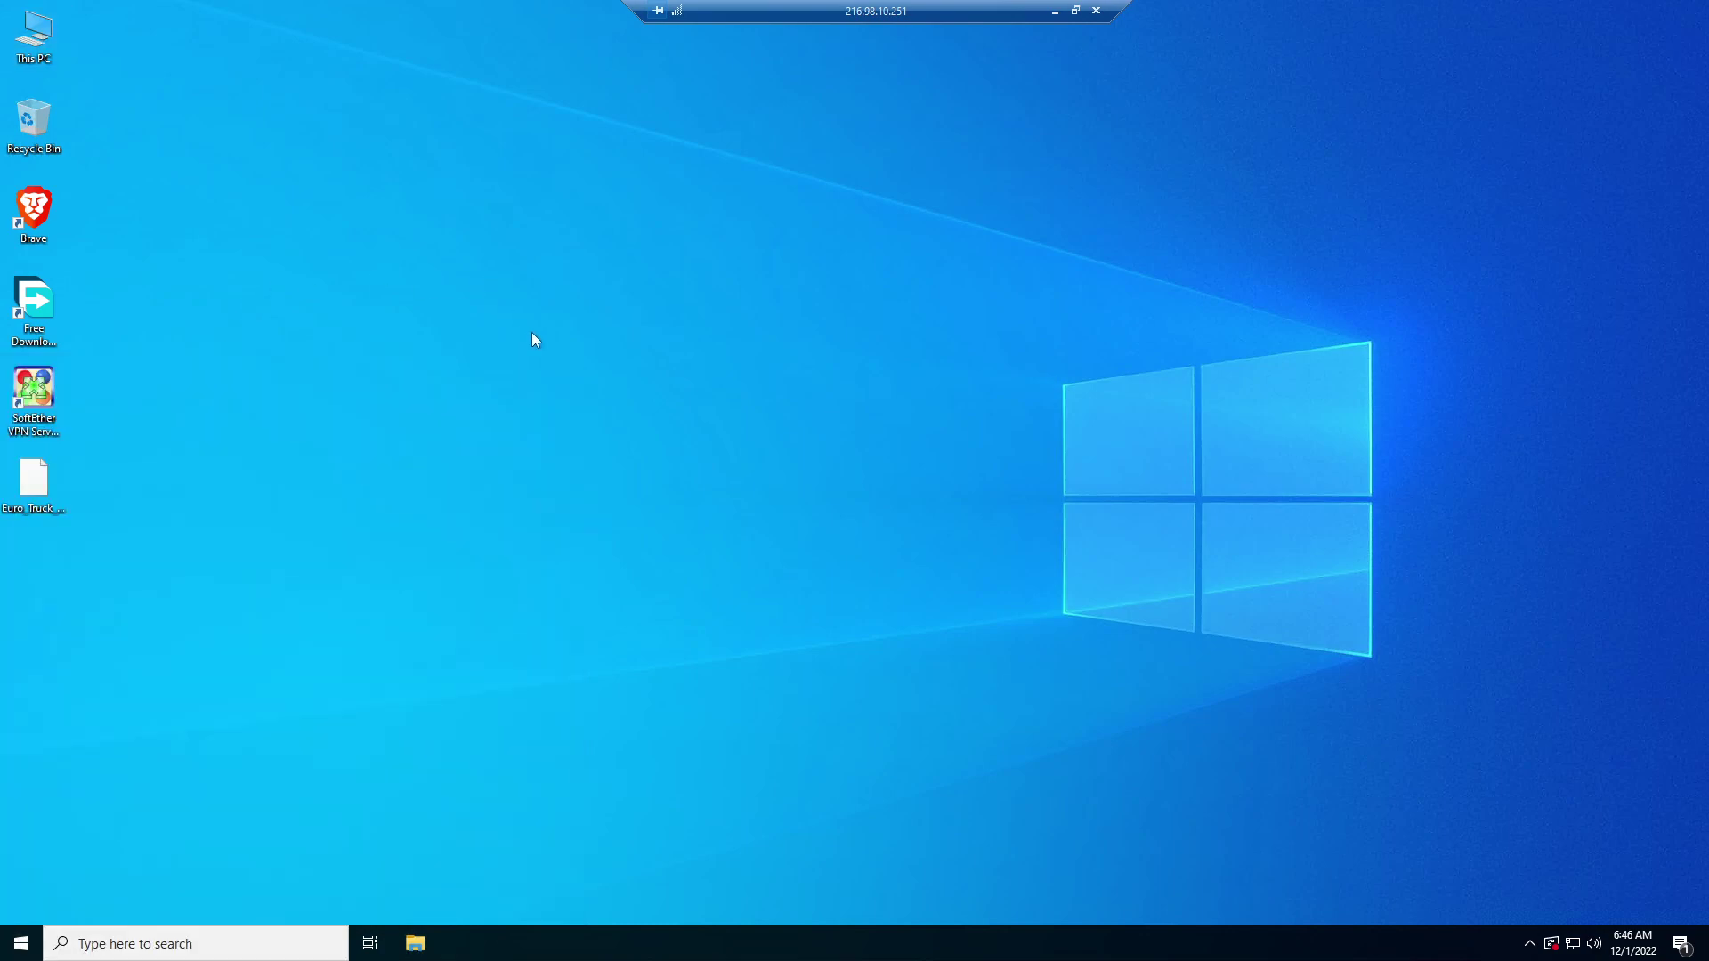
right_click(481, 276)
left_click(554, 331)
right_click(541, 402)
Open This PC's properties on the VPS, examine the device and Windows specifications, and close both the Settings and This PC windows.
left_click(34, 60)
double_click(33, 61)
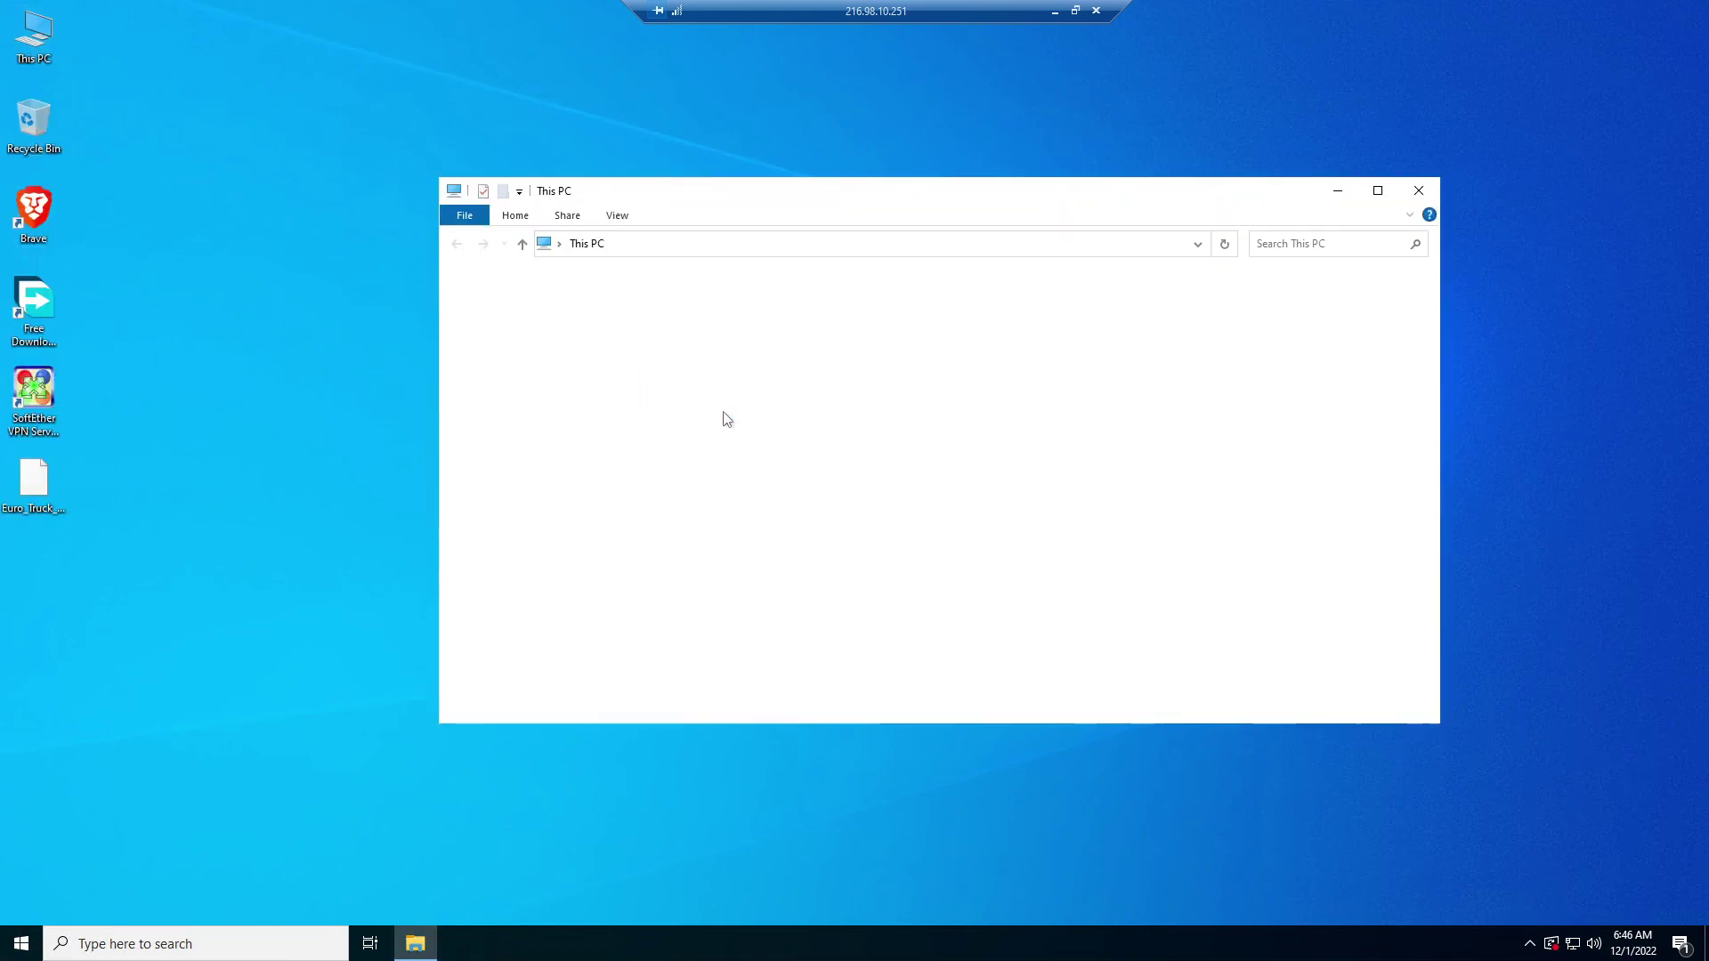
right_click(922, 575)
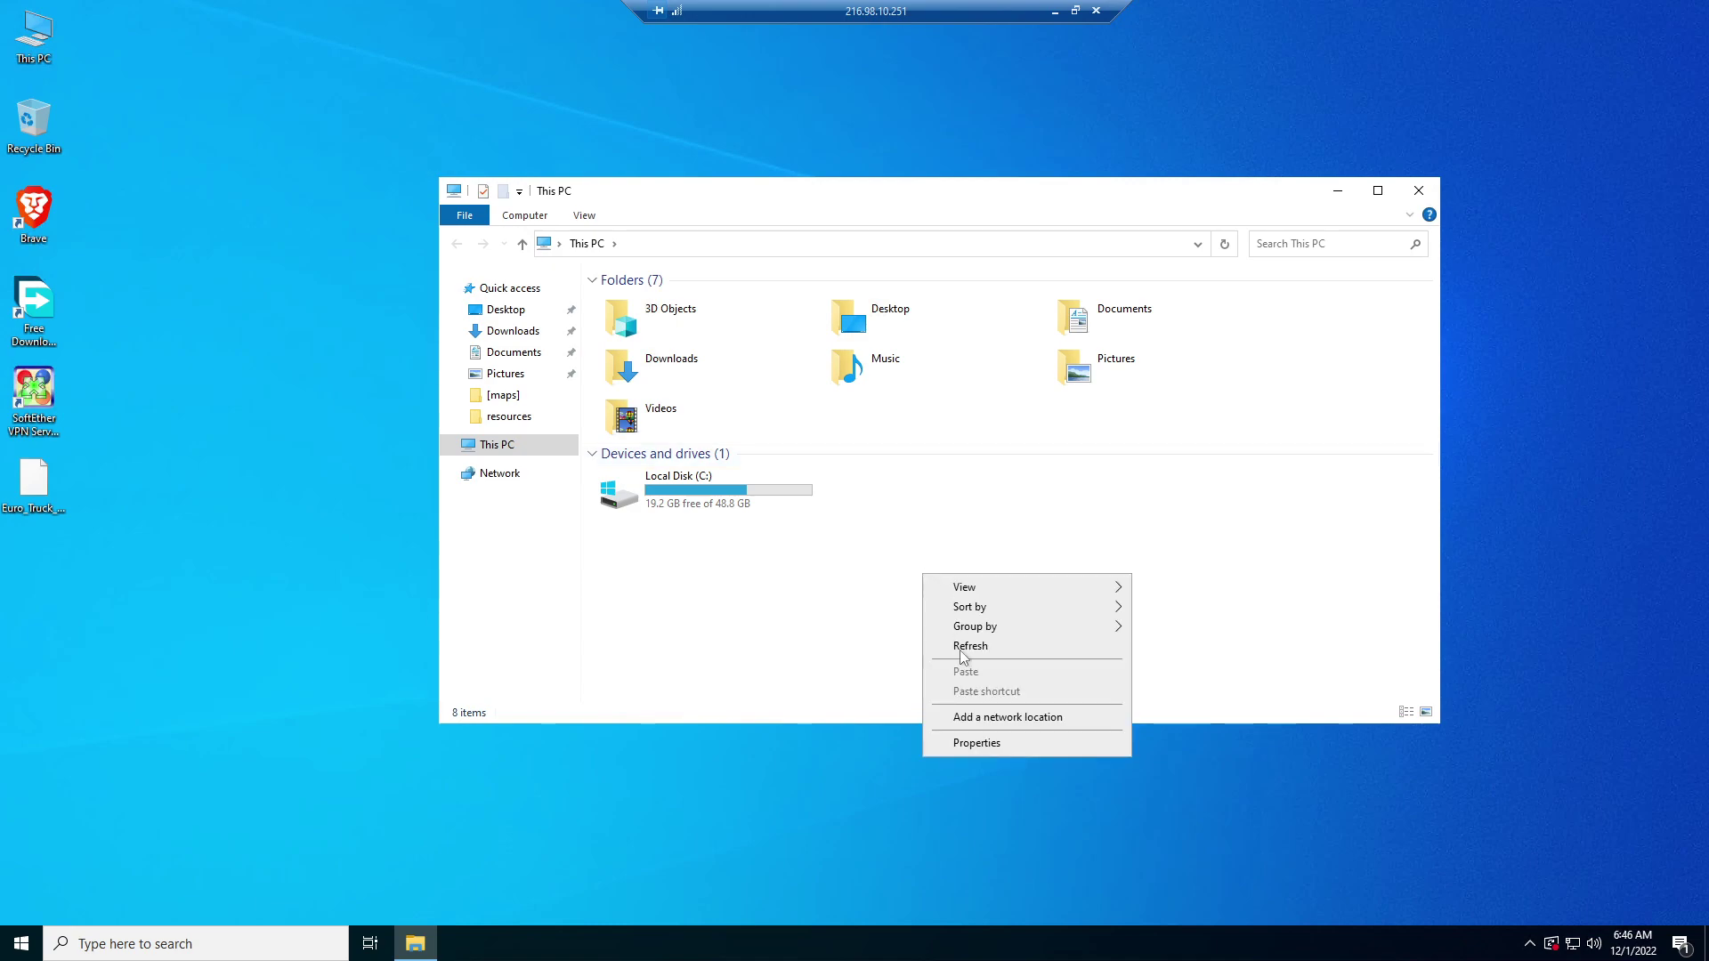
left_click(976, 746)
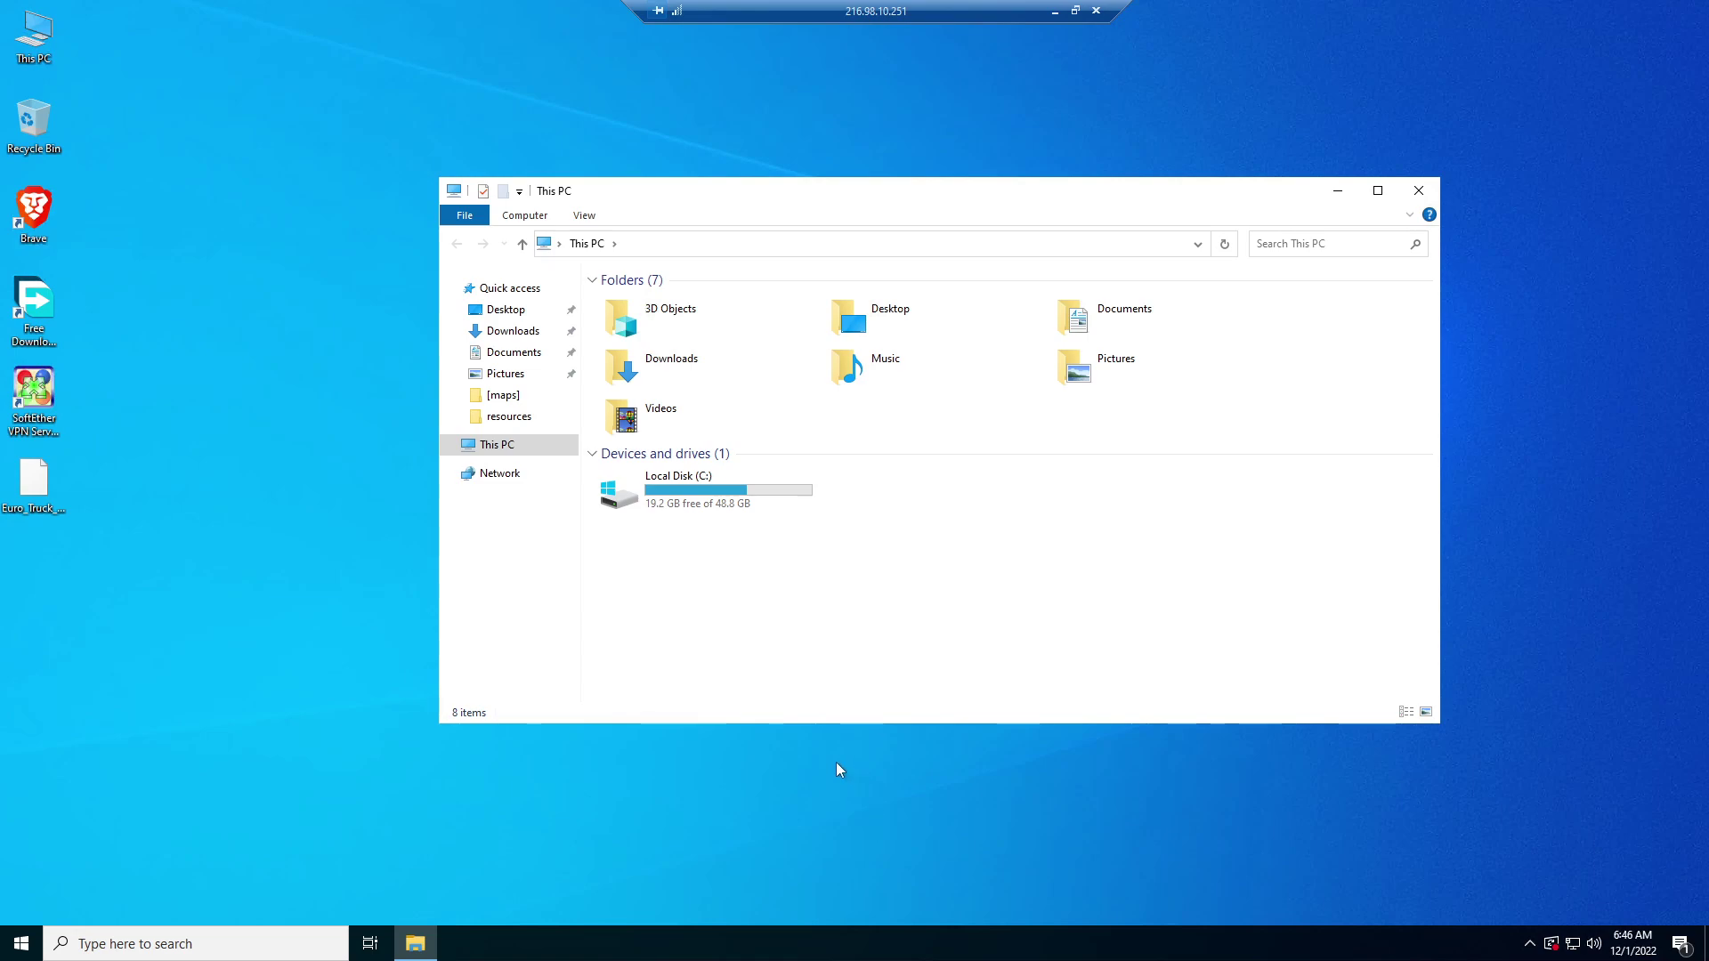
right_click(911, 590)
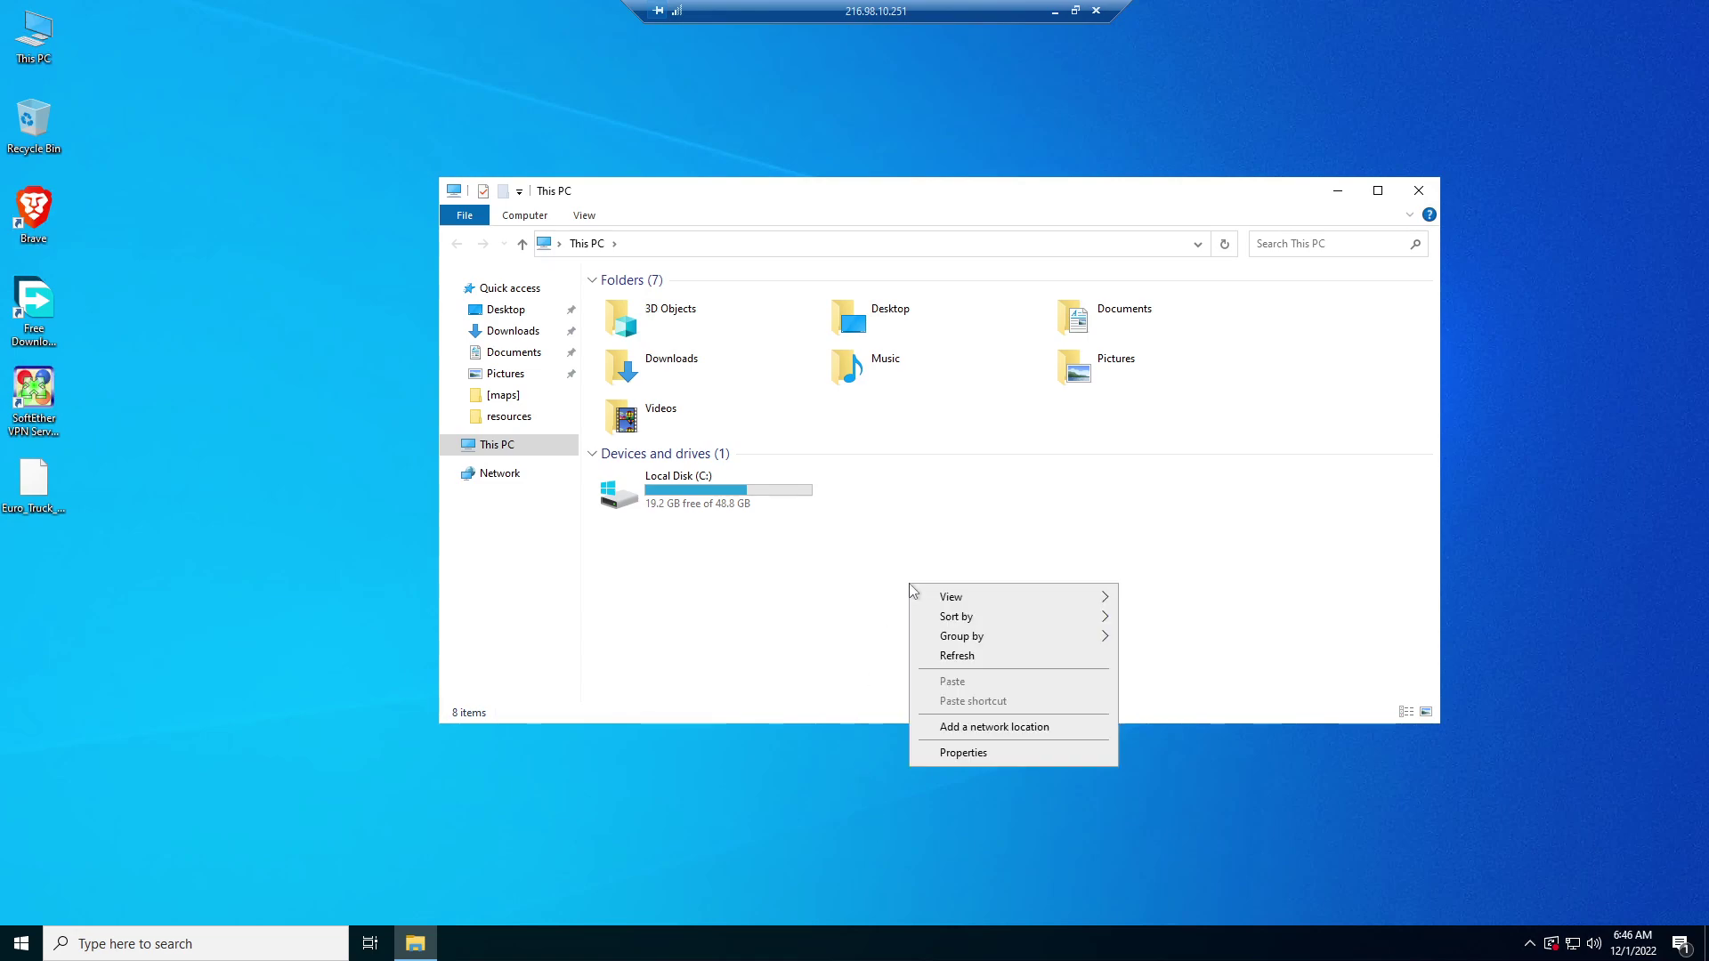
left_click(971, 660)
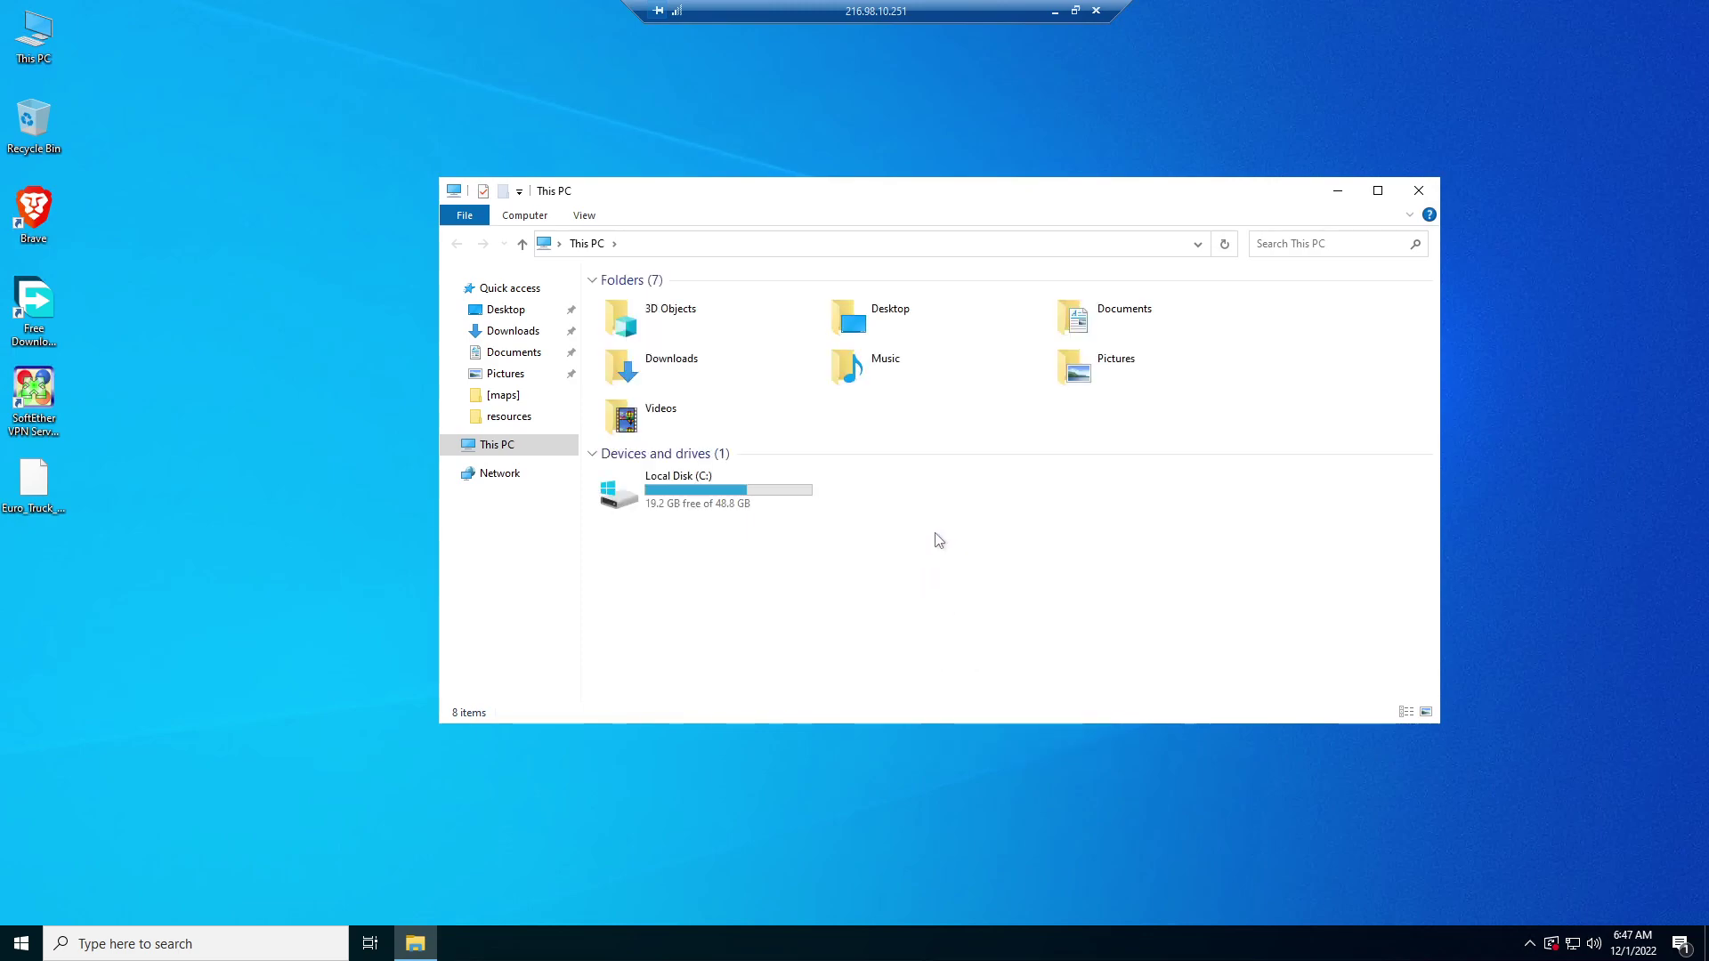
key("super+i")
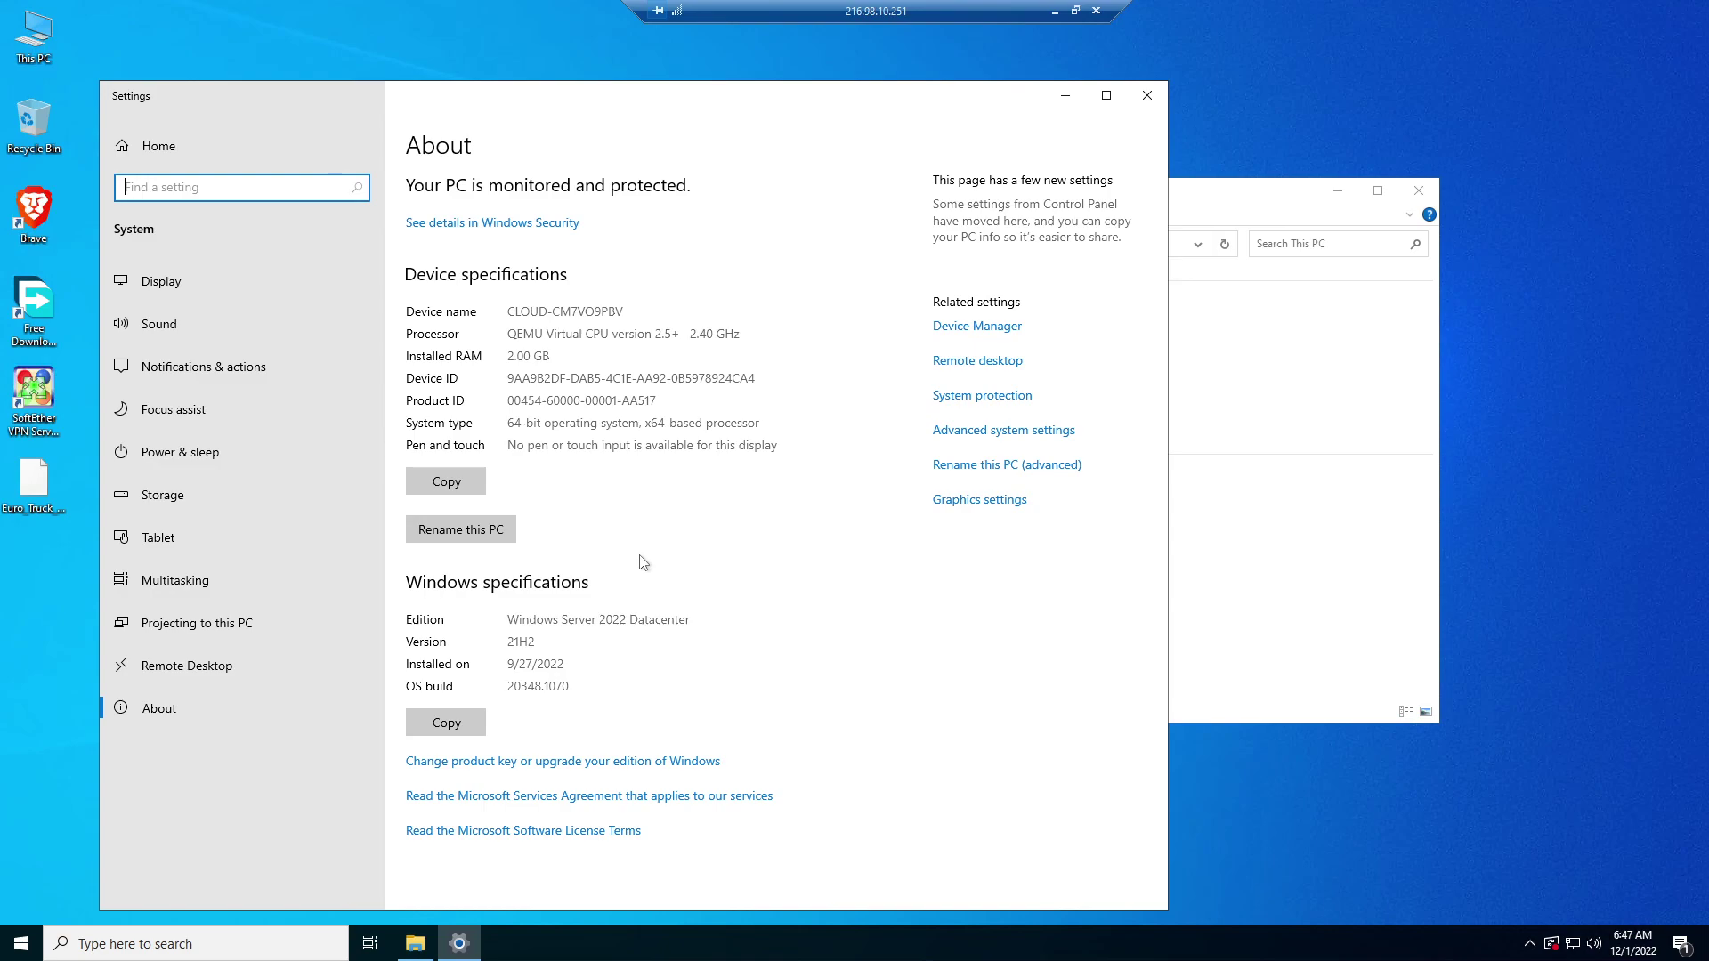
left_click(1148, 96)
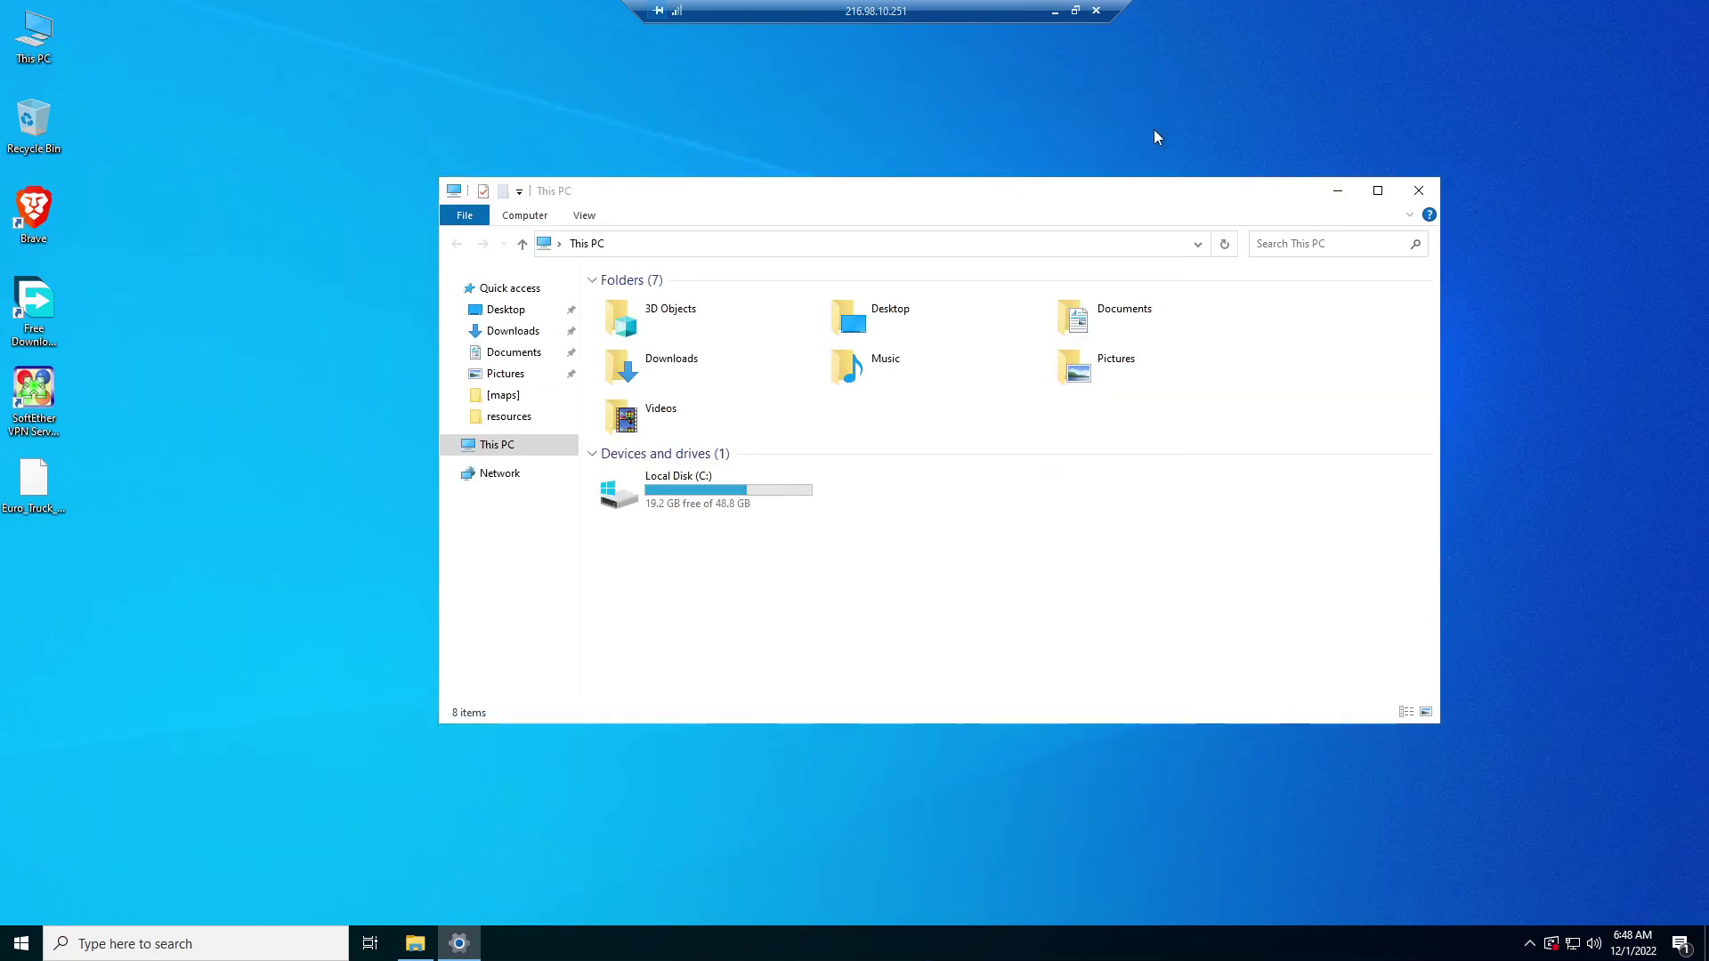
left_click(1420, 194)
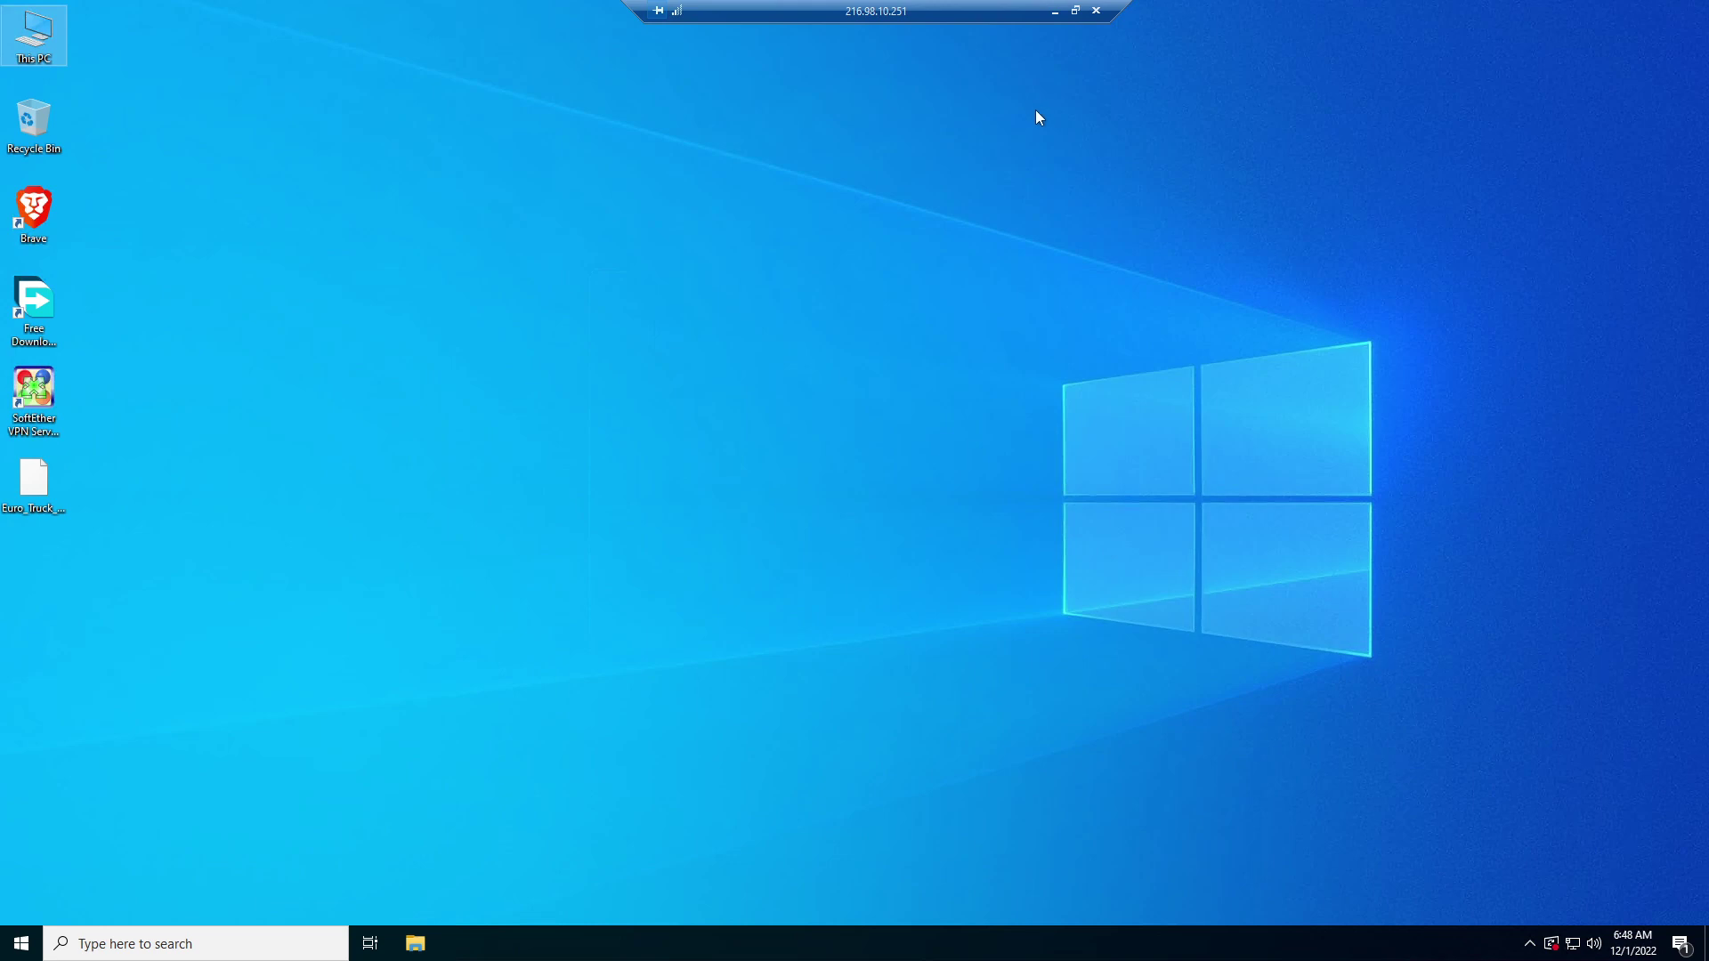
Restore the remote session to a smaller window, reload the txAdmin live console page in Chrome, and close the browser.
double_click(976, 7)
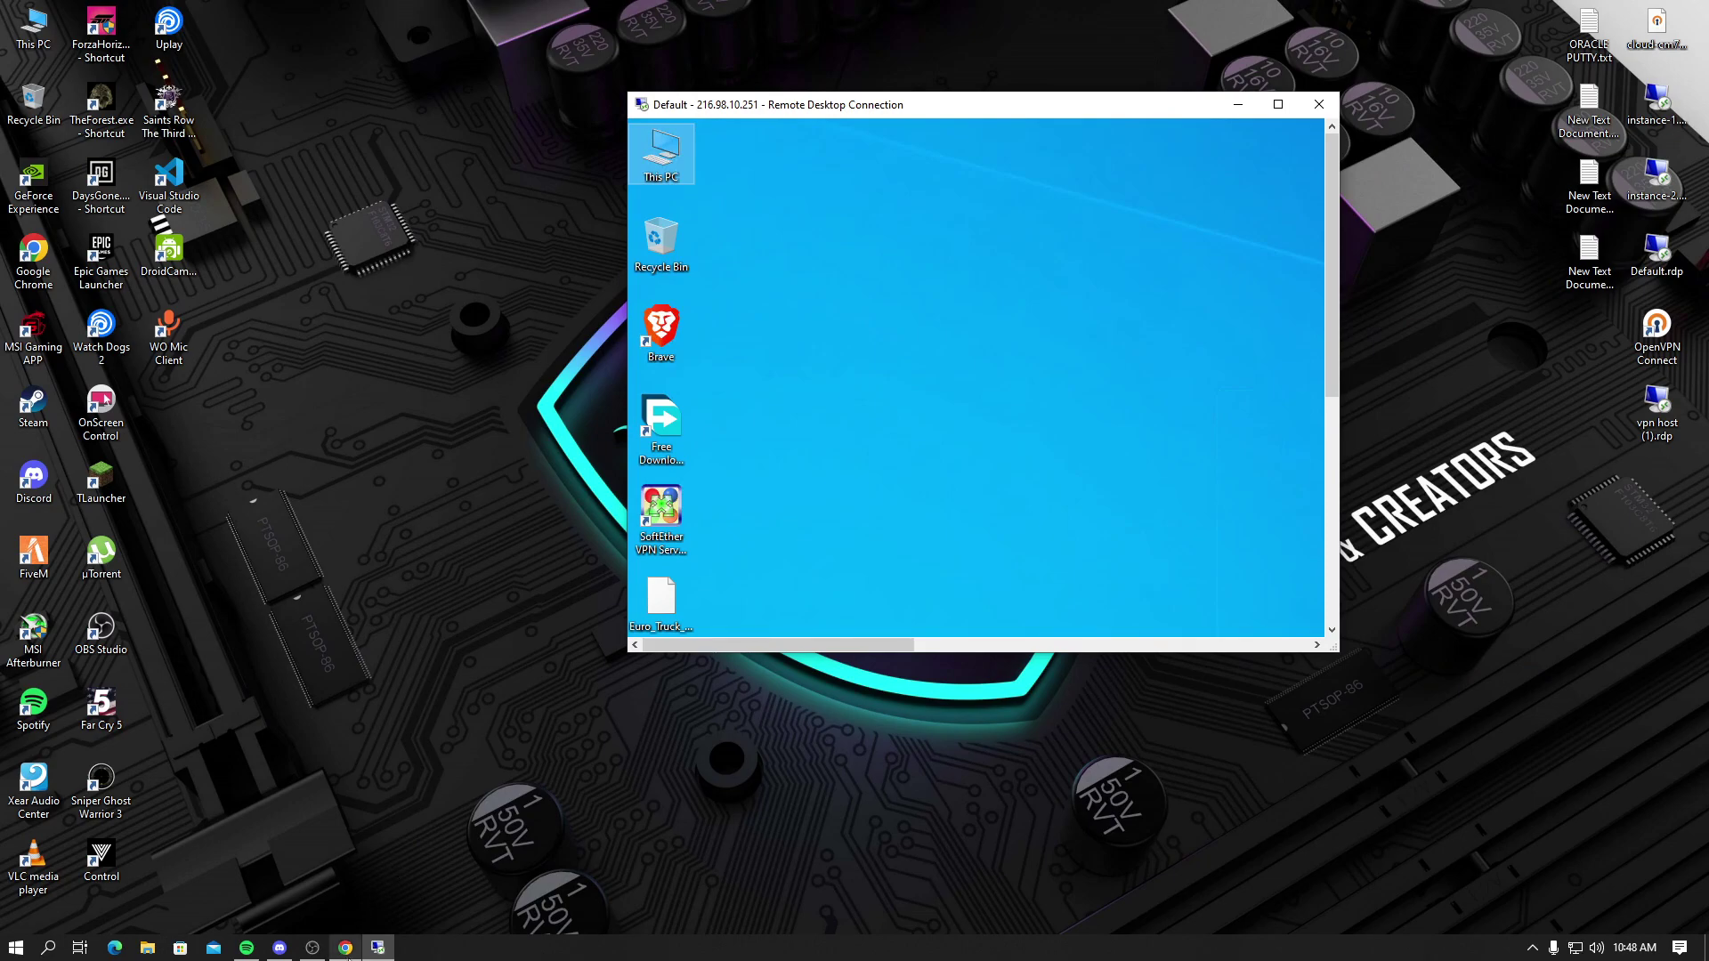
mouse_move(346, 948)
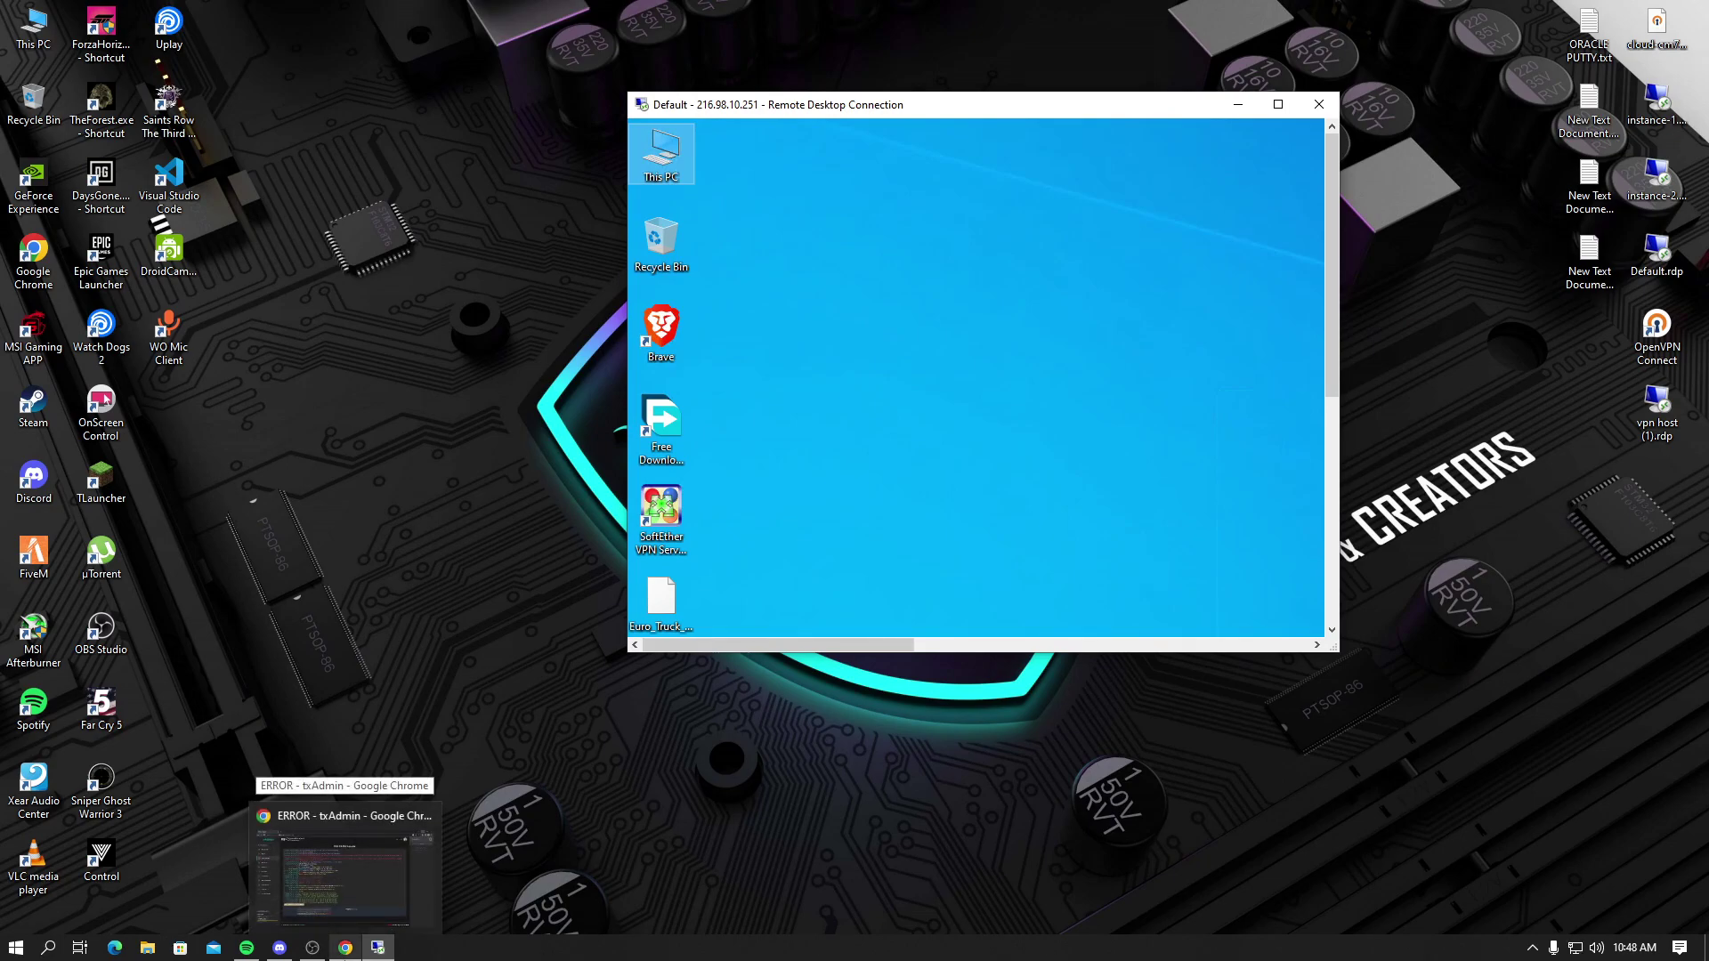
left_click(346, 868)
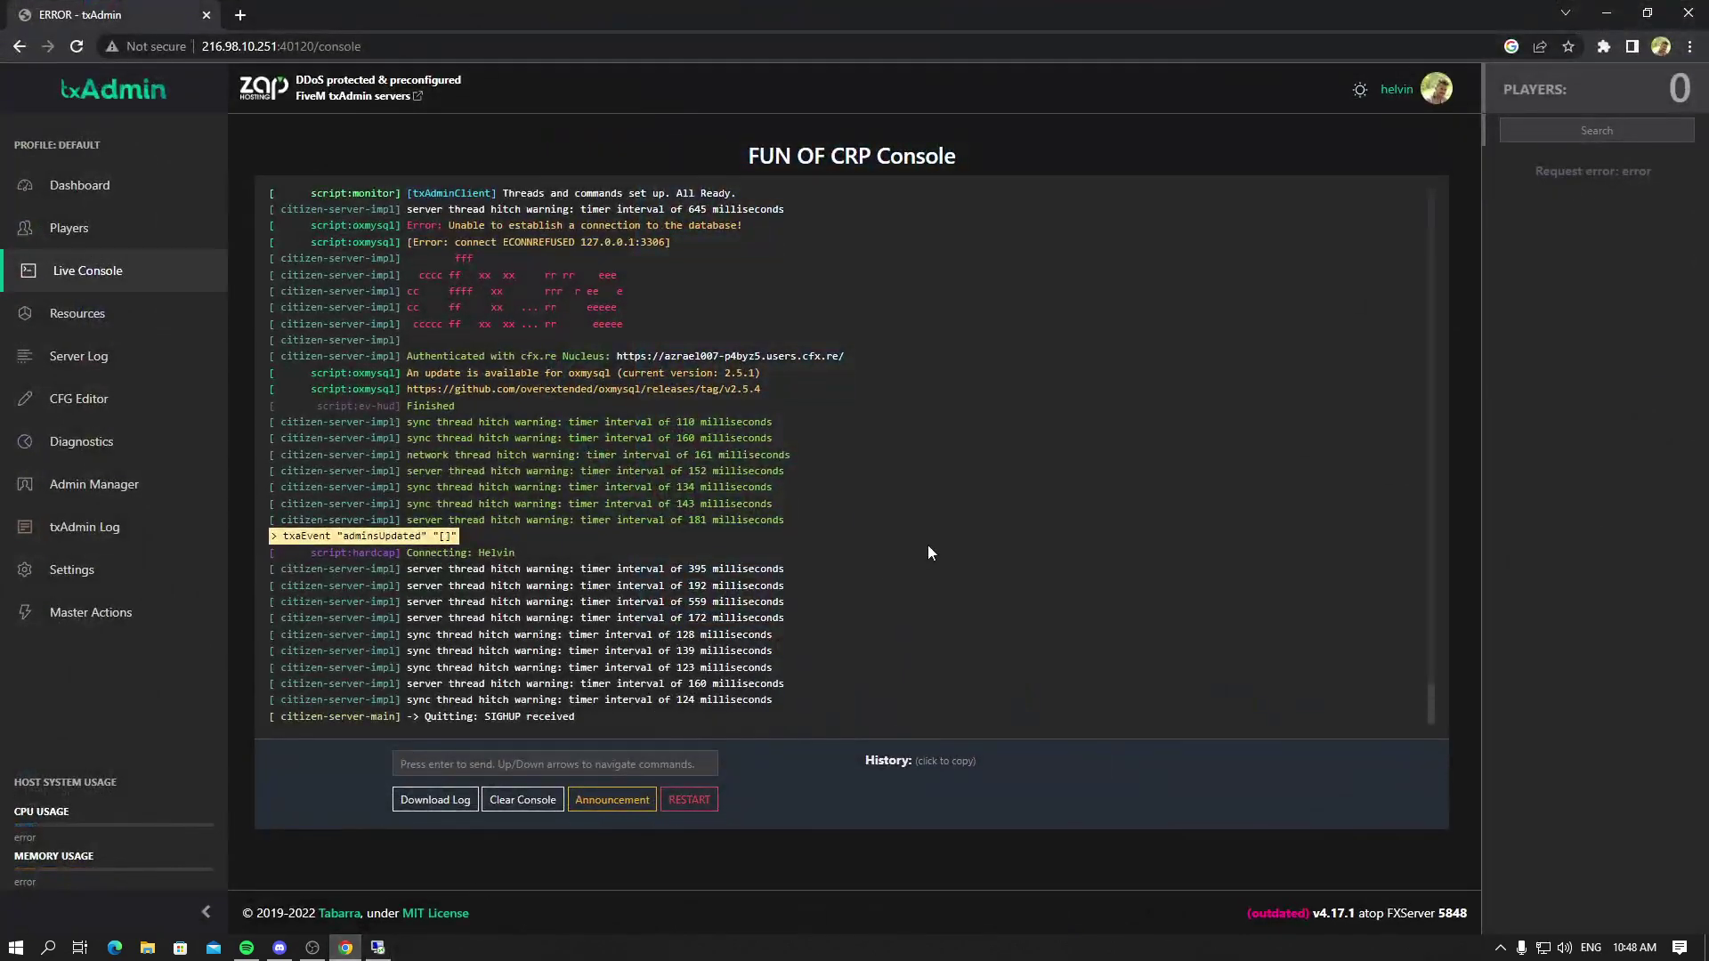
left_click(75, 47)
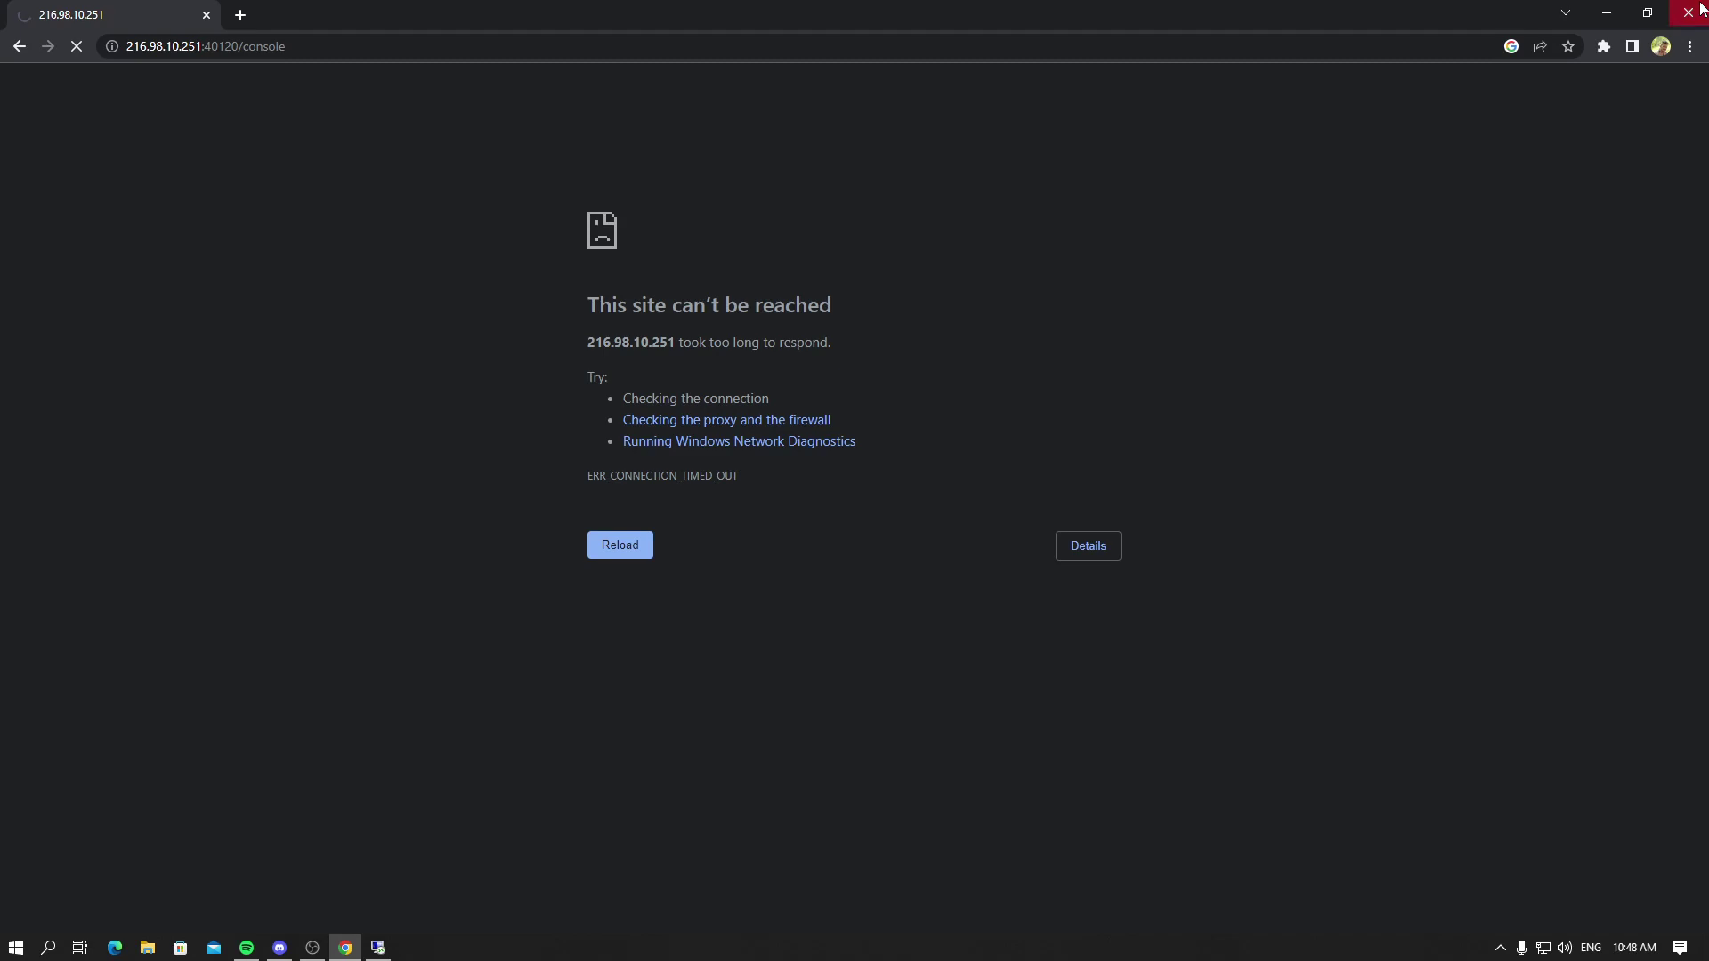
left_click(1688, 12)
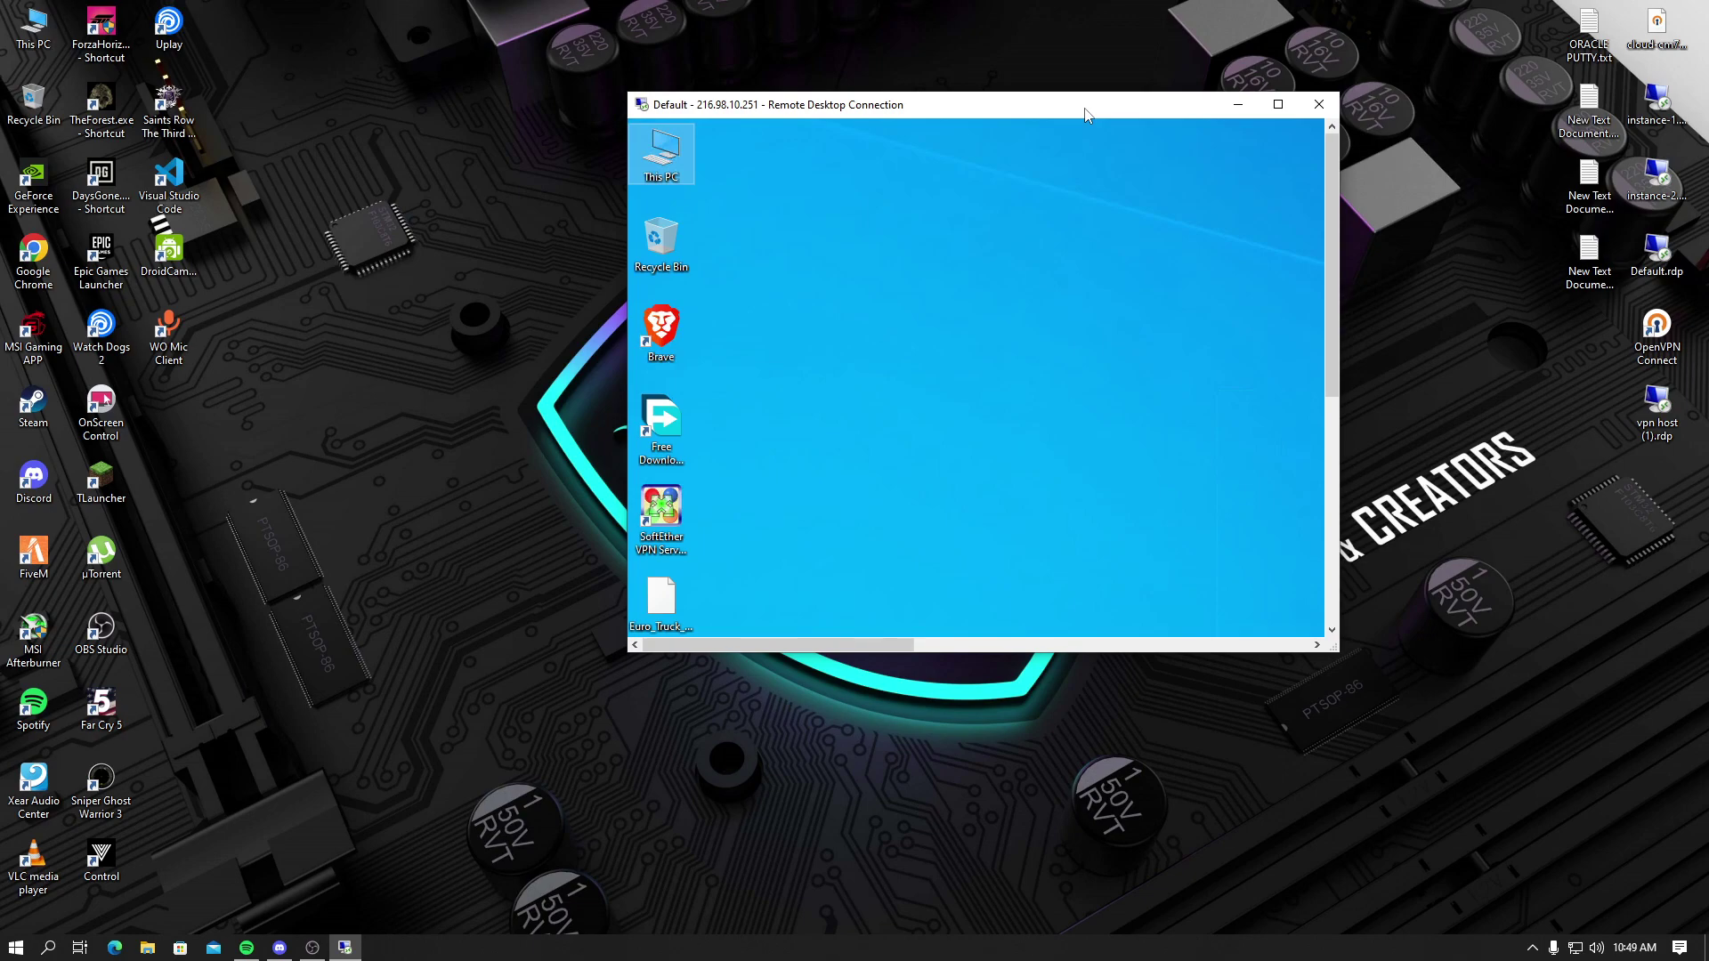
Enlarge the Remote Desktop Connection window and switch to OBS Studio.
mouse_move(313, 954)
left_click_drag(1338, 651, 1473, 746)
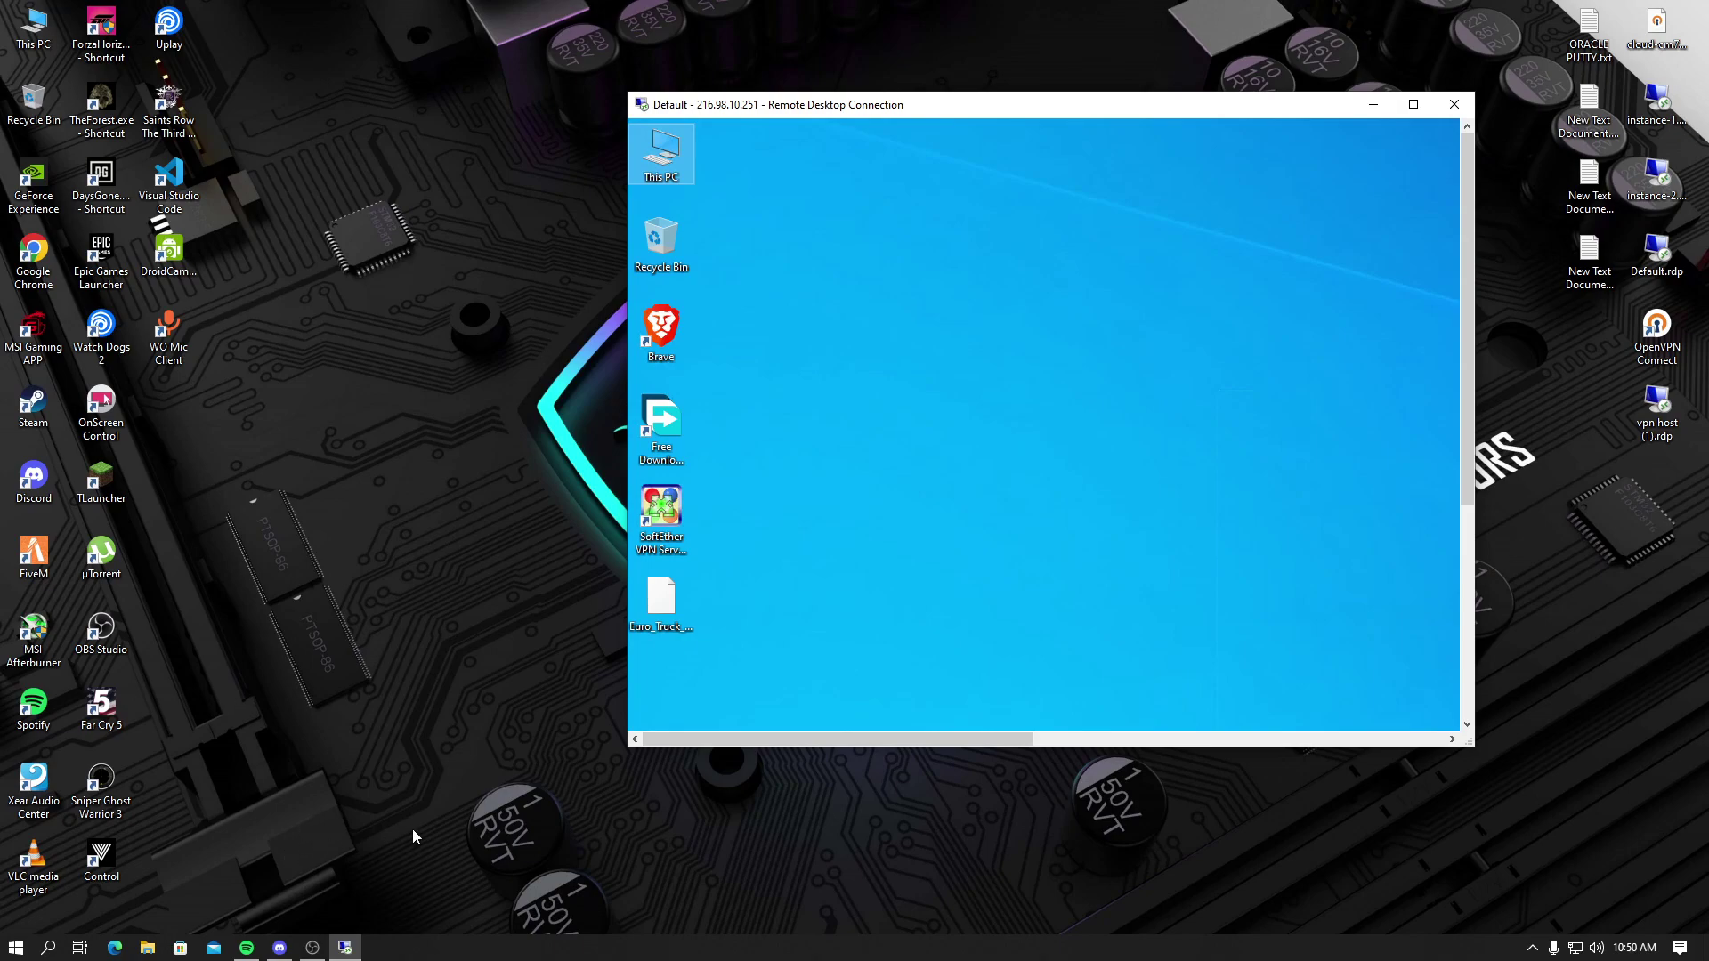
left_click(312, 951)
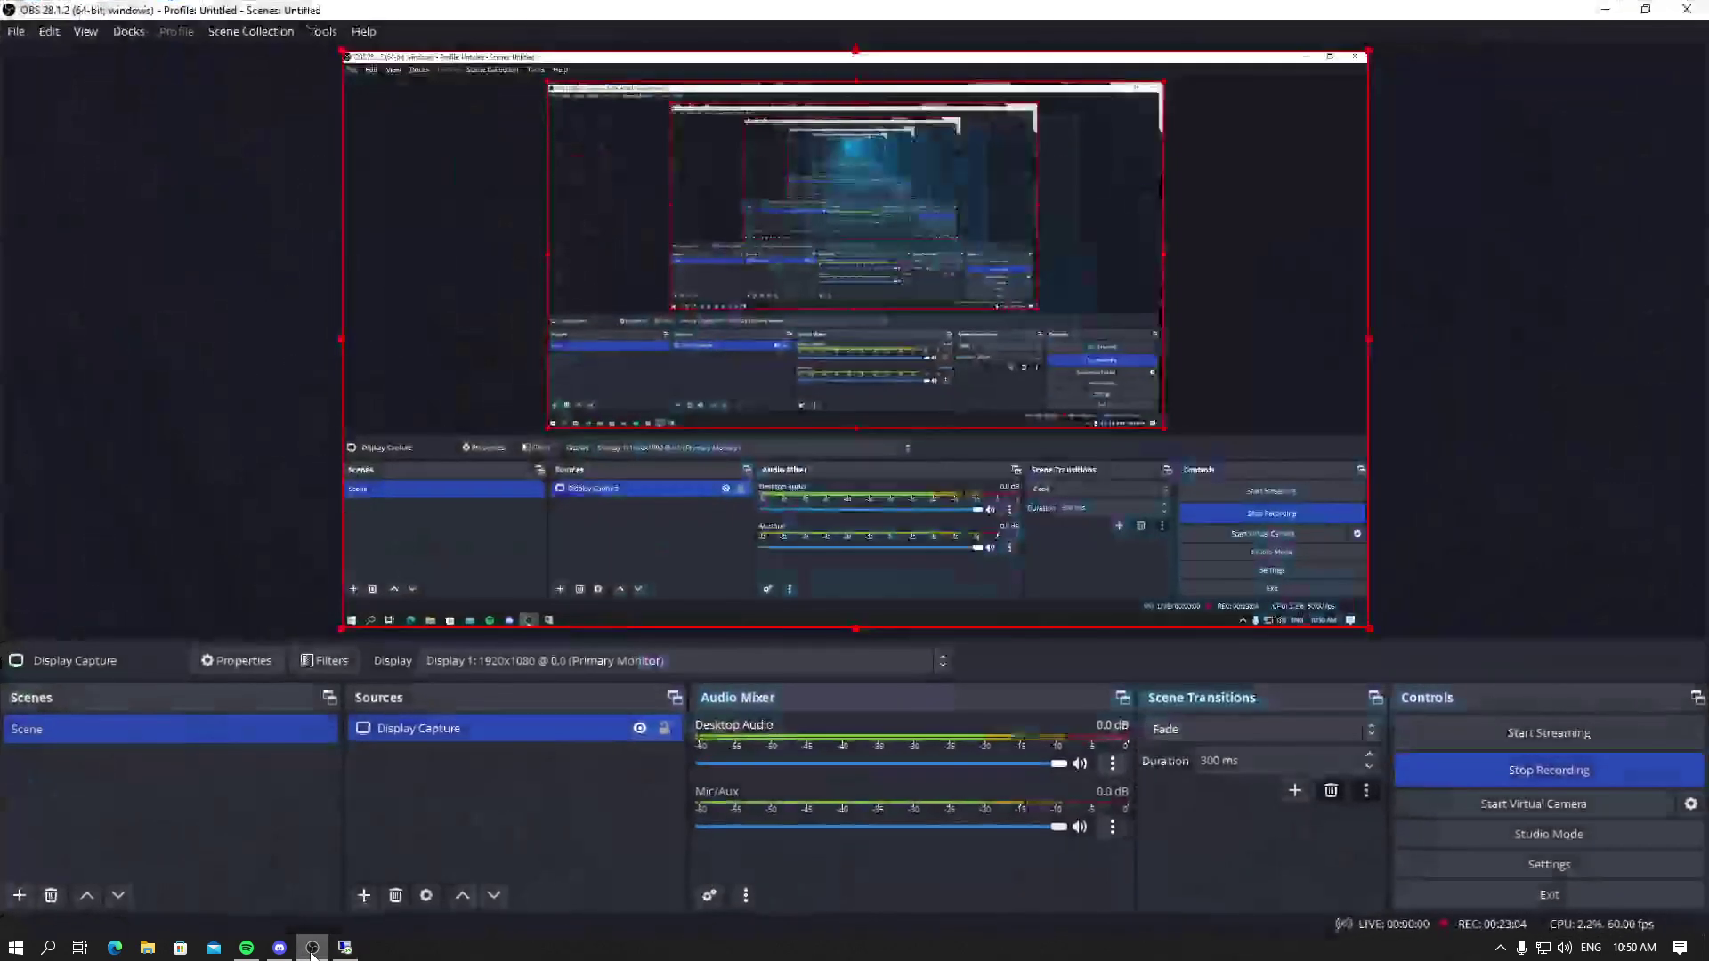
left_click(1609, 10)
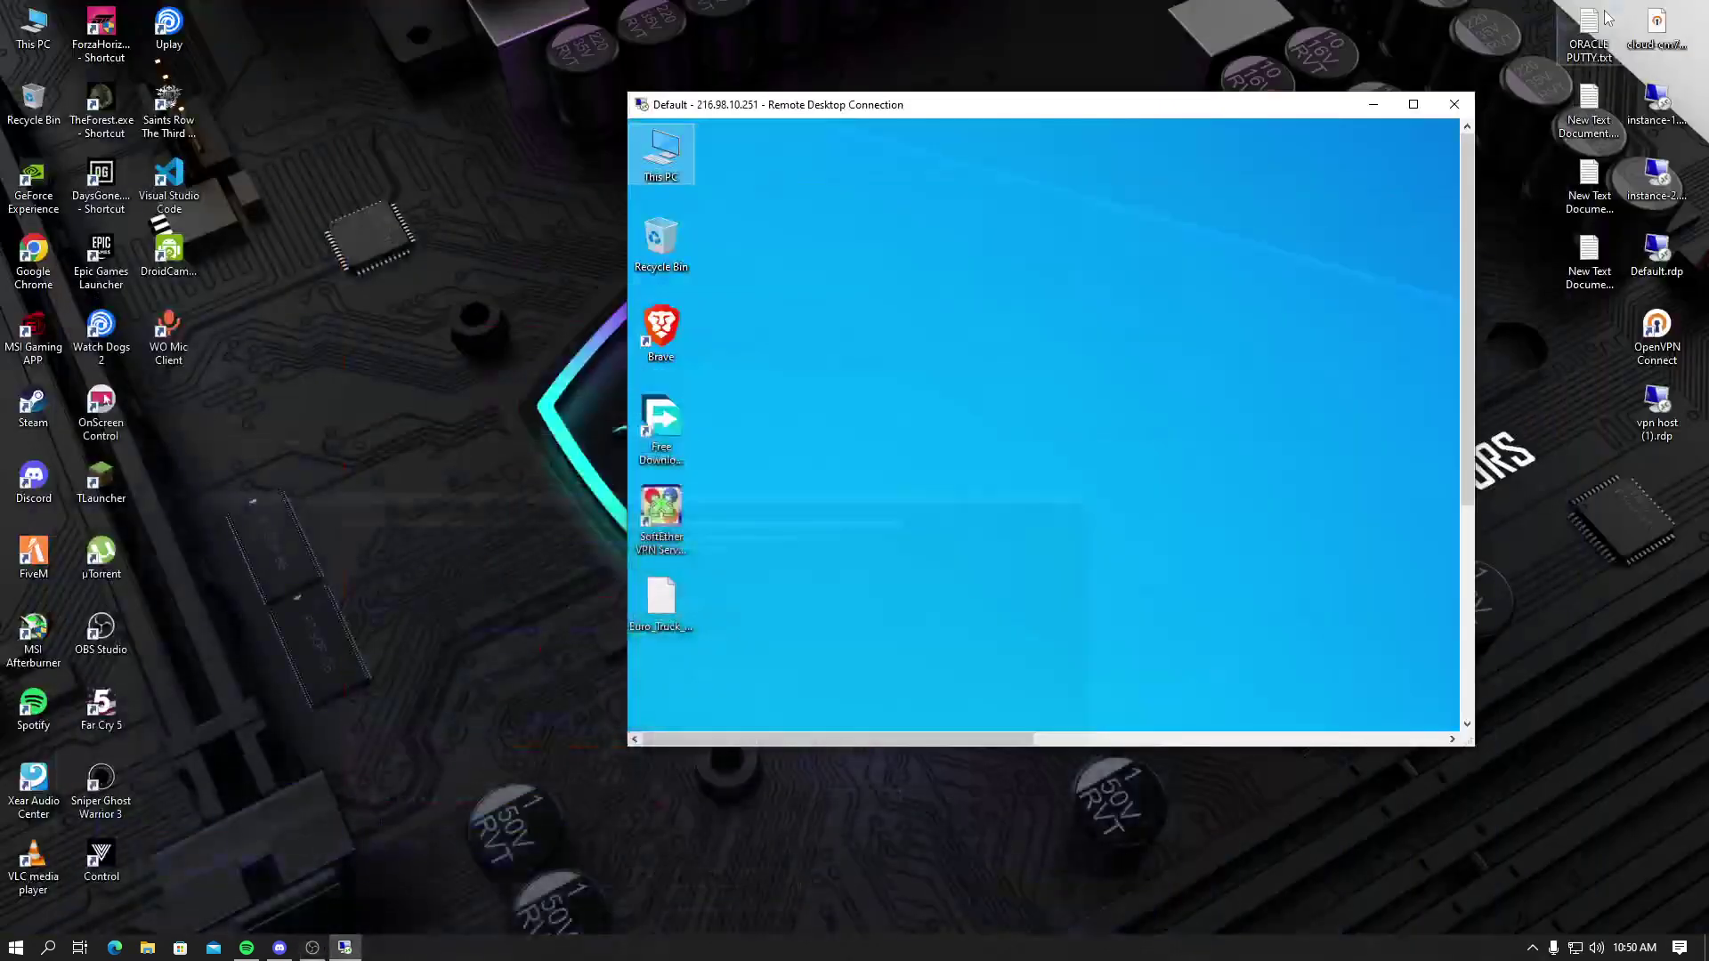
left_click(311, 948)
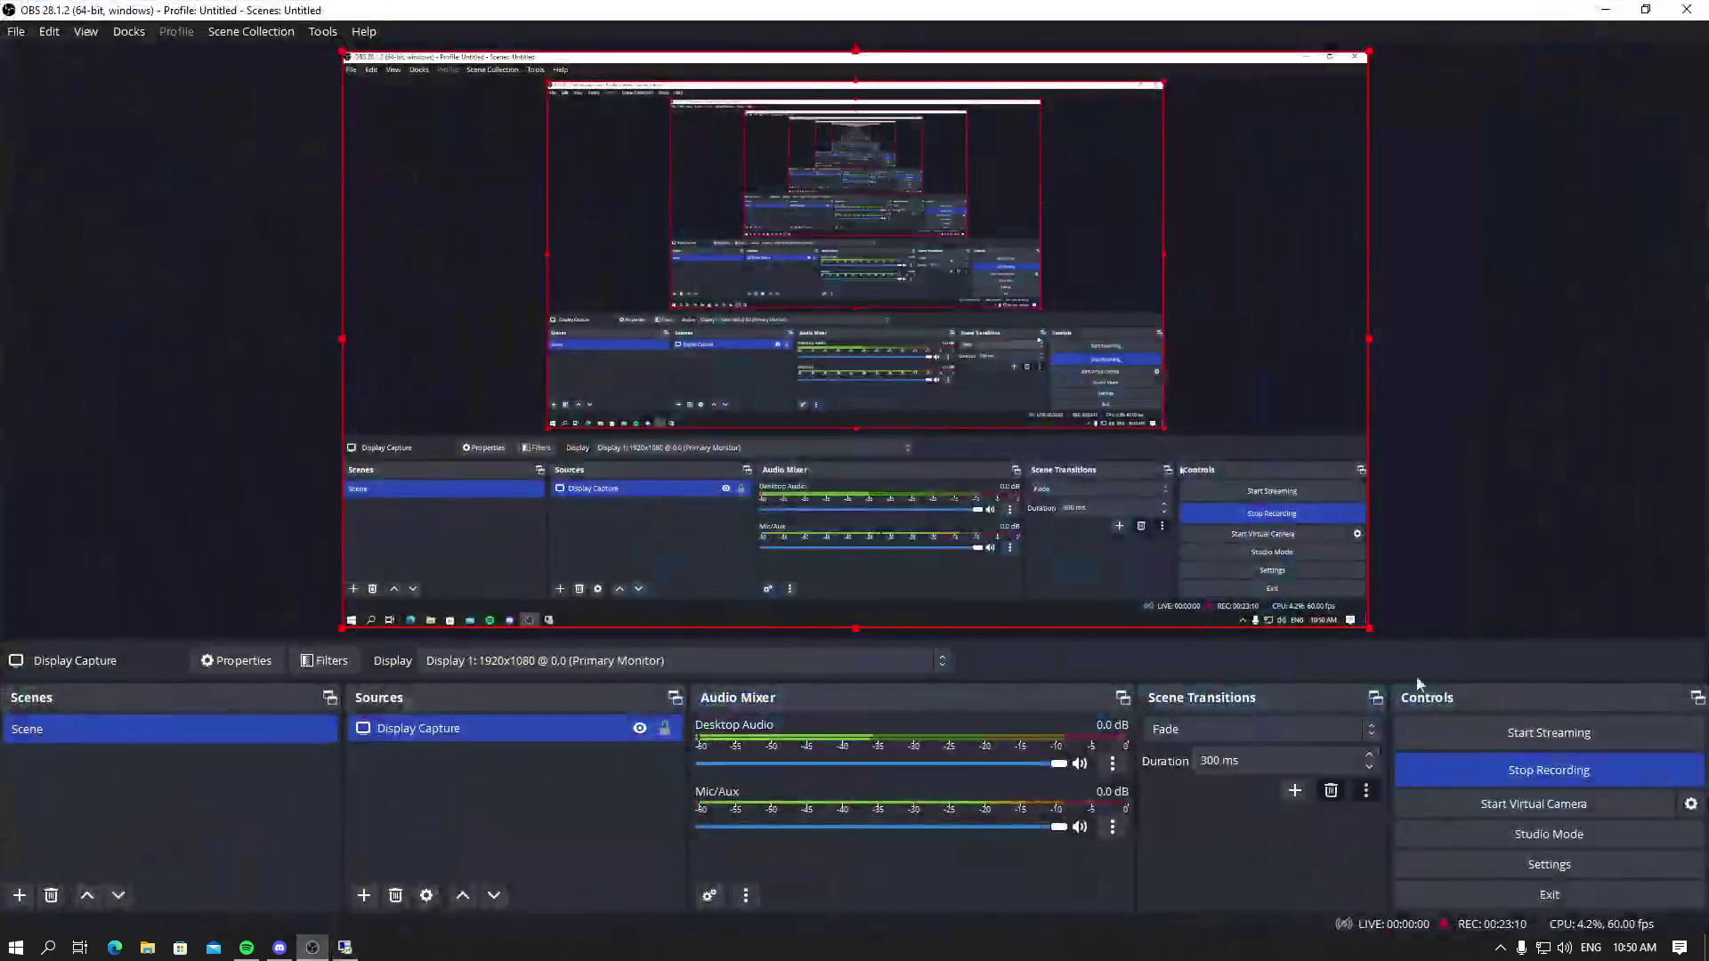